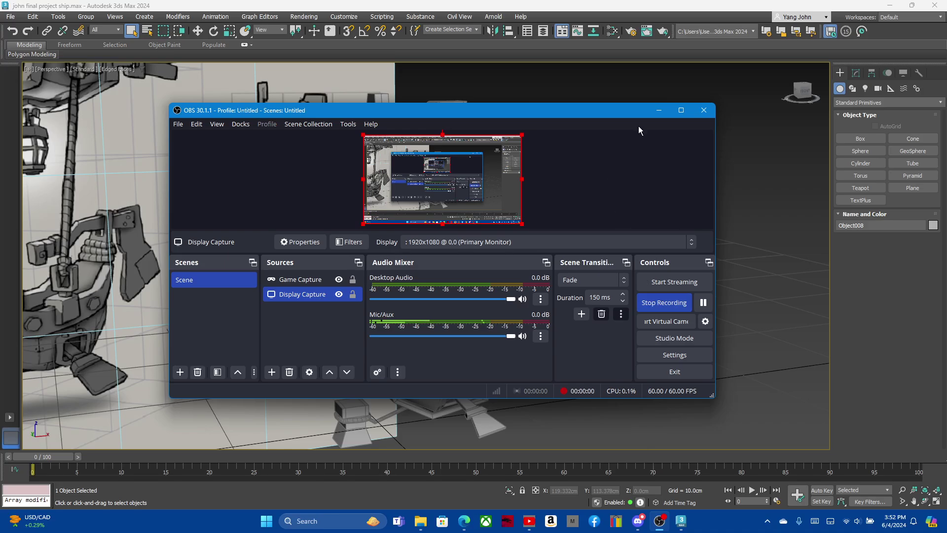
- Select the hull object 'shell' and show its Unwrap UVW modifier in the Modify panel
{"action": "left_click", "coordinate": [657, 113]}
{"action": "scroll", "coordinate": [425, 345], "scroll_direction": "down", "scroll_amount": 2}
{"action": "scroll", "coordinate": [461, 214], "scroll_direction": "up", "scroll_amount": 5}
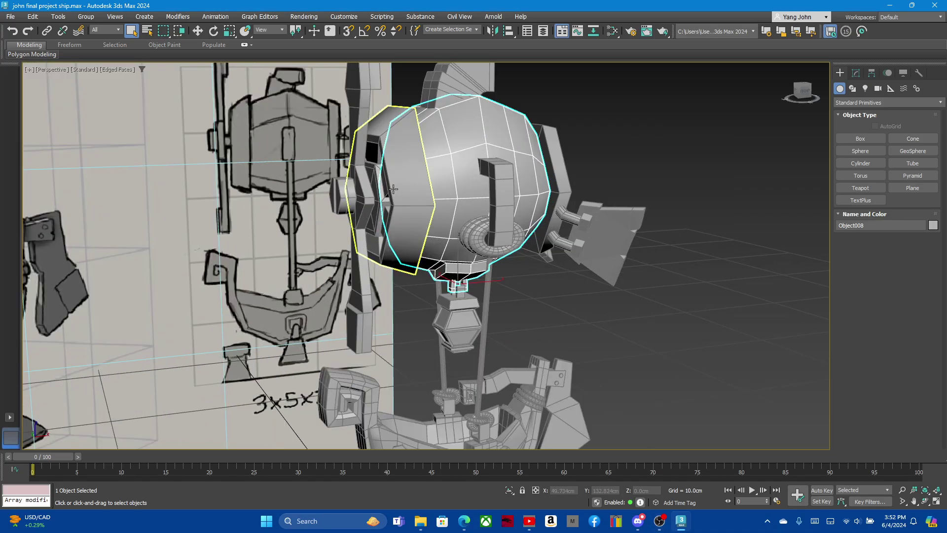
{"action": "scroll", "coordinate": [461, 214], "scroll_direction": "down", "scroll_amount": 3}
{"action": "scroll", "coordinate": [487, 265], "scroll_direction": "down", "scroll_amount": 3}
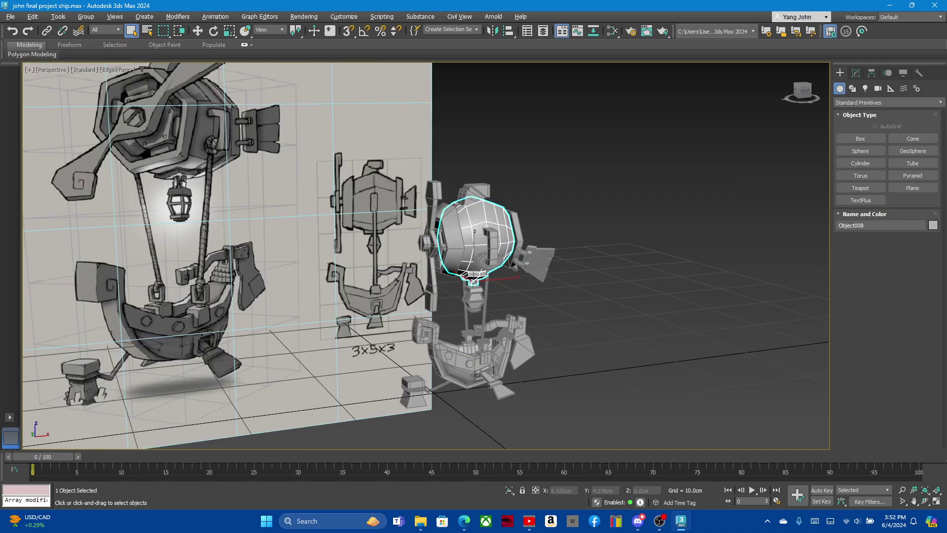
{"action": "scroll", "coordinate": [473, 376], "scroll_direction": "up", "scroll_amount": 1}
{"action": "scroll", "coordinate": [473, 376], "scroll_direction": "up", "scroll_amount": 2}
{"action": "scroll", "coordinate": [473, 376], "scroll_direction": "up", "scroll_amount": 3}
{"action": "left_click", "coordinate": [473, 355]}
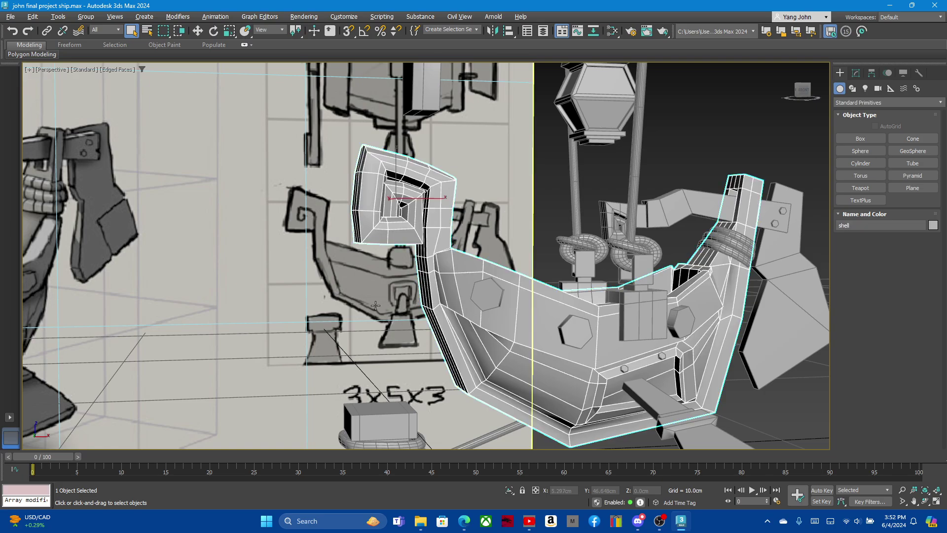
{"action": "scroll", "coordinate": [491, 255], "scroll_direction": "up", "scroll_amount": 2}
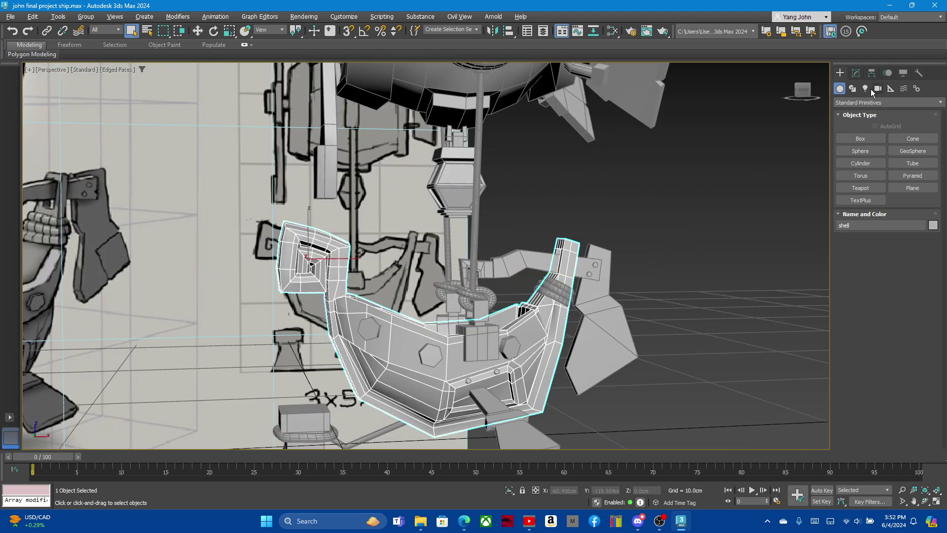
{"action": "left_click", "coordinate": [858, 72]}
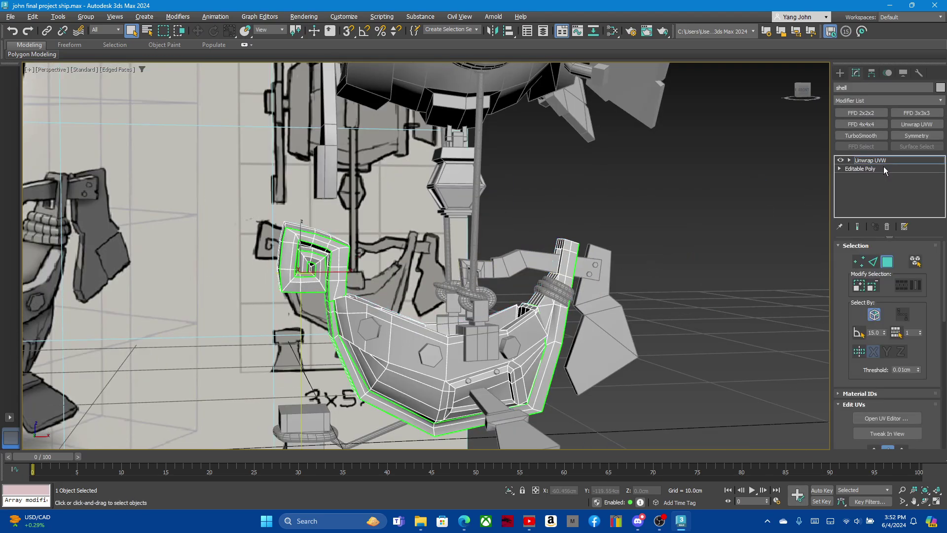
- Open the UV Editor for 'shell' and bring the strut by the rope rings into view
{"action": "left_click", "coordinate": [879, 419]}
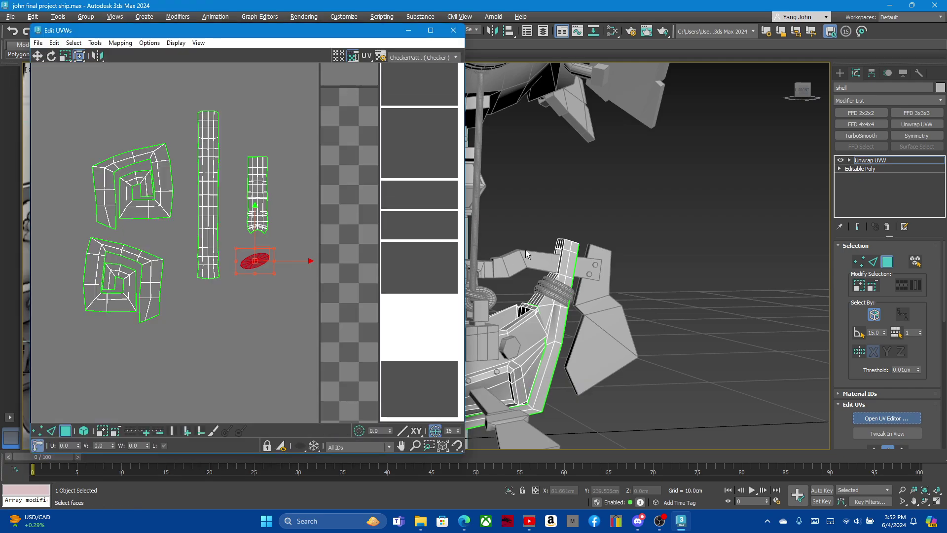
{"action": "scroll", "coordinate": [525, 250], "scroll_direction": "down", "scroll_amount": 3}
{"action": "scroll", "coordinate": [648, 286], "scroll_direction": "up", "scroll_amount": 4}
{"action": "scroll", "coordinate": [580, 347], "scroll_direction": "up", "scroll_amount": 3}
{"action": "scroll", "coordinate": [581, 323], "scroll_direction": "down", "scroll_amount": 2}
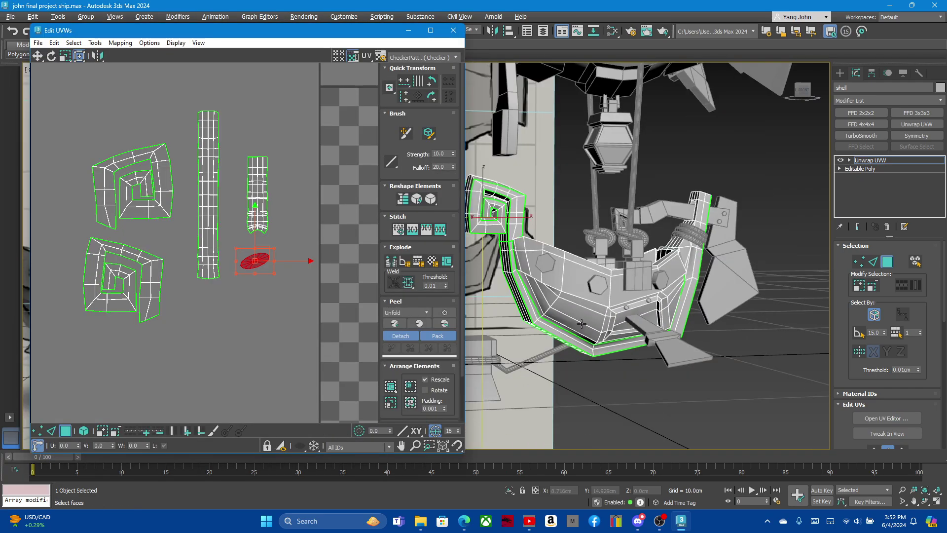
{"action": "scroll", "coordinate": [662, 346], "scroll_direction": "up", "scroll_amount": 2}
{"action": "mouse_move", "coordinate": [684, 310]}
{"action": "middle_mouse_down", "text": "alt"}
{"action": "mouse_move", "coordinate": [657, 324]}
{"action": "mouse_move", "coordinate": [654, 296]}
{"action": "middle_mouse_up", "text": "alt"}
{"action": "scroll", "coordinate": [654, 276], "scroll_direction": "up", "scroll_amount": 5}
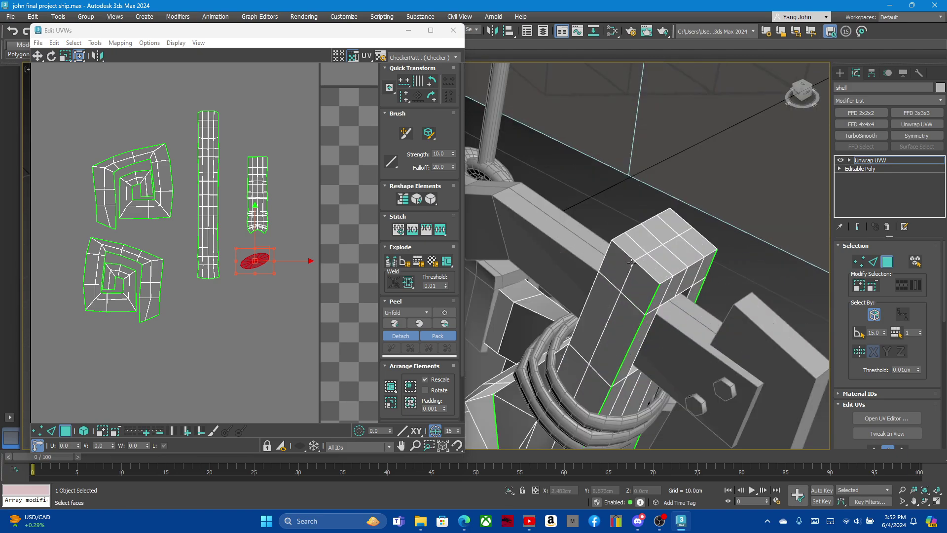
{"action": "middle_click_drag", "start_coordinate": [631, 263], "coordinate": [676, 275], "text": "alt"}
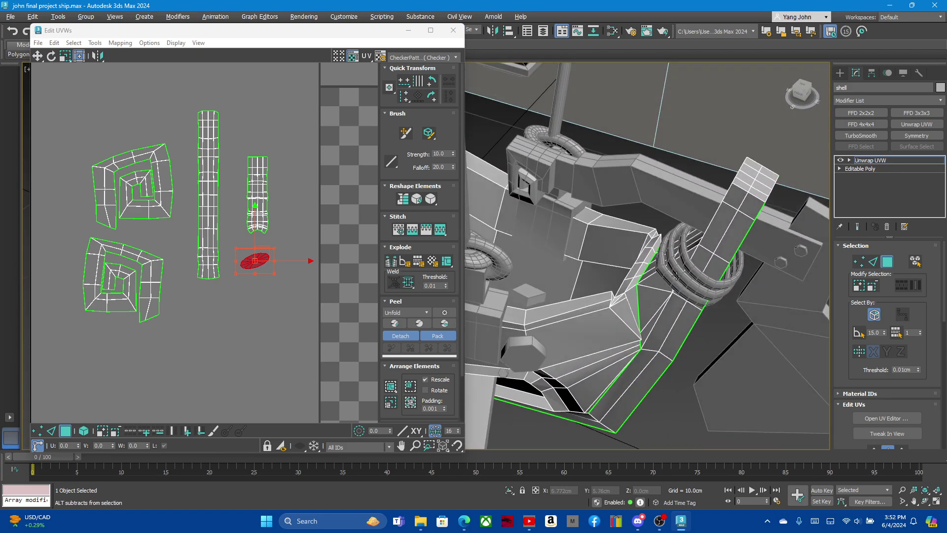
{"action": "scroll", "coordinate": [676, 275], "scroll_direction": "down", "scroll_amount": 5}
{"action": "scroll", "coordinate": [681, 262], "scroll_direction": "down", "scroll_amount": 4}
{"action": "scroll", "coordinate": [684, 248], "scroll_direction": "down", "scroll_amount": 3}
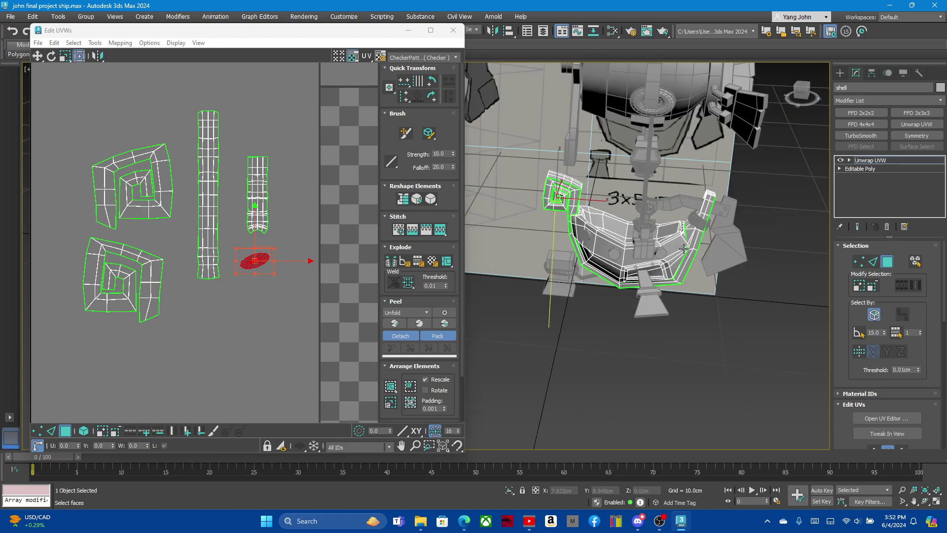
{"action": "scroll", "coordinate": [683, 248], "scroll_direction": "up", "scroll_amount": 2}
{"action": "mouse_move", "coordinate": [683, 248]}
{"action": "middle_mouse_down", "text": "alt"}
{"action": "mouse_move", "coordinate": [650, 231]}
{"action": "mouse_move", "coordinate": [729, 217]}
{"action": "mouse_move", "coordinate": [717, 265]}
{"action": "mouse_move", "coordinate": [725, 243]}
{"action": "middle_mouse_up", "text": "alt"}
{"action": "scroll", "coordinate": [729, 217], "scroll_direction": "up", "scroll_amount": 3}
{"action": "scroll", "coordinate": [725, 240], "scroll_direction": "up", "scroll_amount": 2}
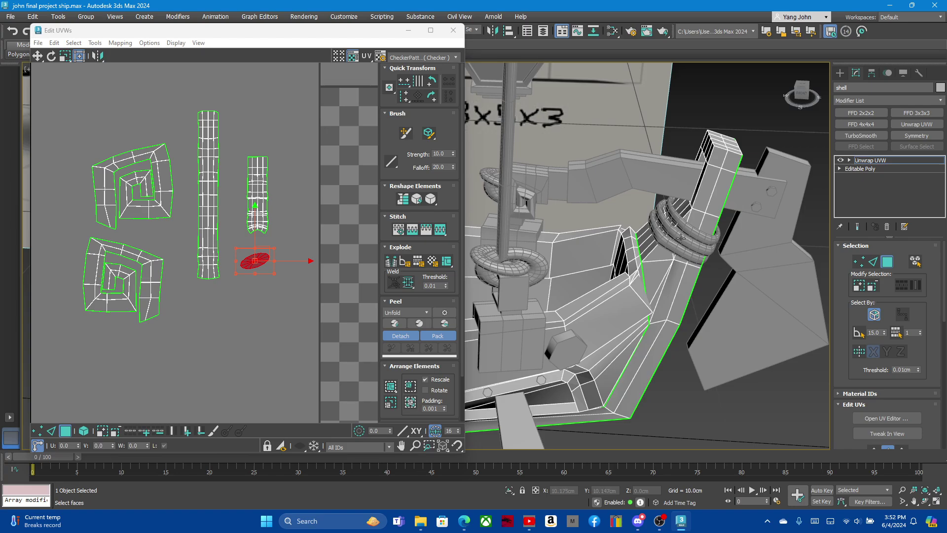
{"action": "scroll", "coordinate": [694, 227], "scroll_direction": "up", "scroll_amount": 2}
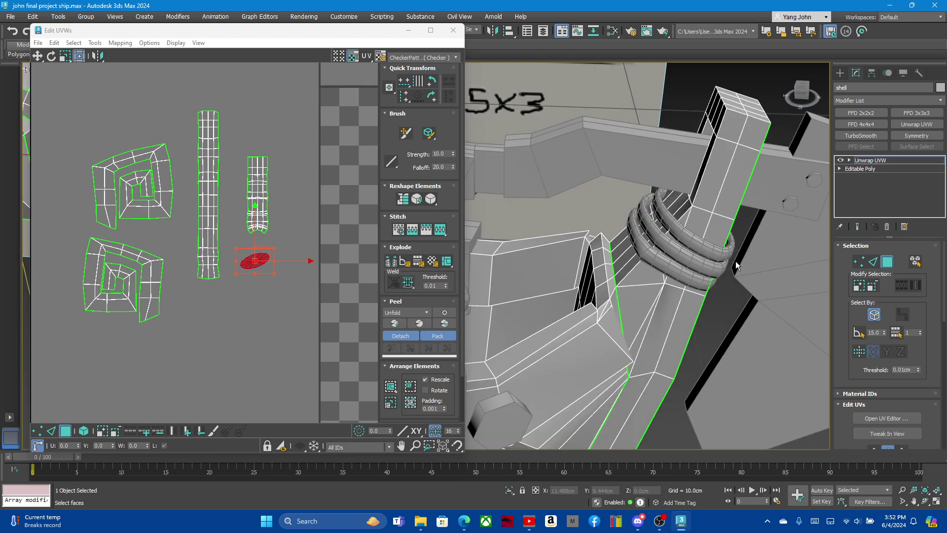
- In Edge mode, select the strut rod's vertical corner edges and its top edge
{"action": "left_click", "coordinate": [872, 263]}
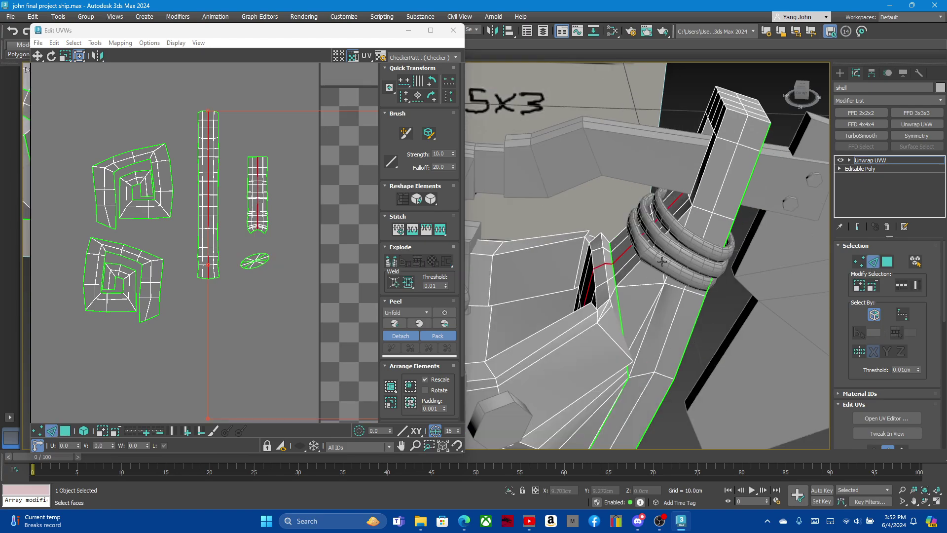
{"action": "middle_click_drag", "start_coordinate": [628, 270], "coordinate": [726, 279], "text": "alt"}
{"action": "mouse_move", "coordinate": [641, 288]}
{"action": "middle_mouse_down", "text": "alt"}
{"action": "mouse_move", "coordinate": [627, 280]}
{"action": "mouse_move", "coordinate": [669, 221]}
{"action": "middle_mouse_up", "text": "alt"}
{"action": "left_click", "coordinate": [676, 219]}
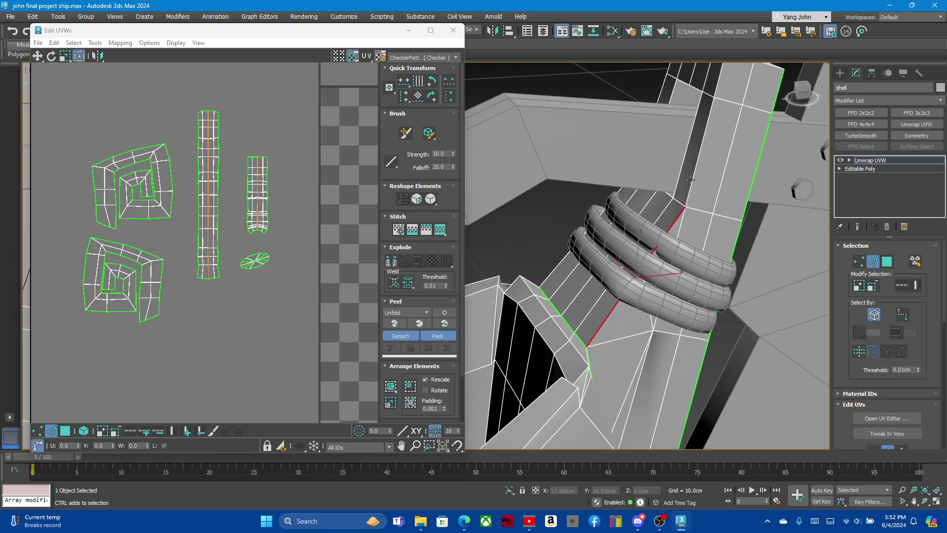
{"action": "middle_click_drag", "start_coordinate": [690, 179], "coordinate": [730, 176], "text": "alt"}
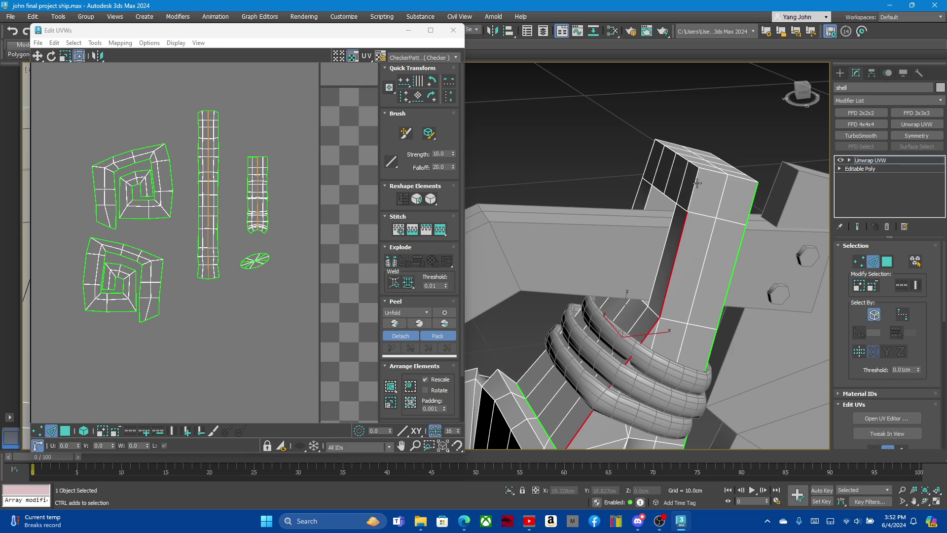
{"action": "left_click", "coordinate": [696, 183], "text": "ctrl"}
{"action": "left_click", "coordinate": [721, 170], "text": "ctrl"}
- Detach the UVs along the selected strut edges so they become seams
{"action": "scroll", "coordinate": [135, 236], "scroll_direction": "down", "scroll_amount": 3}
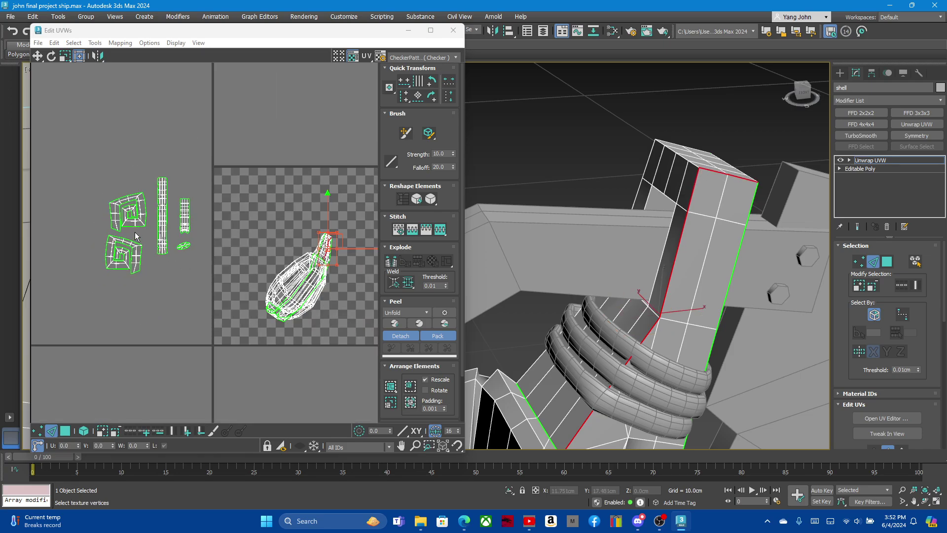
{"action": "right_click", "coordinate": [322, 254]}
{"action": "left_click", "coordinate": [292, 299]}
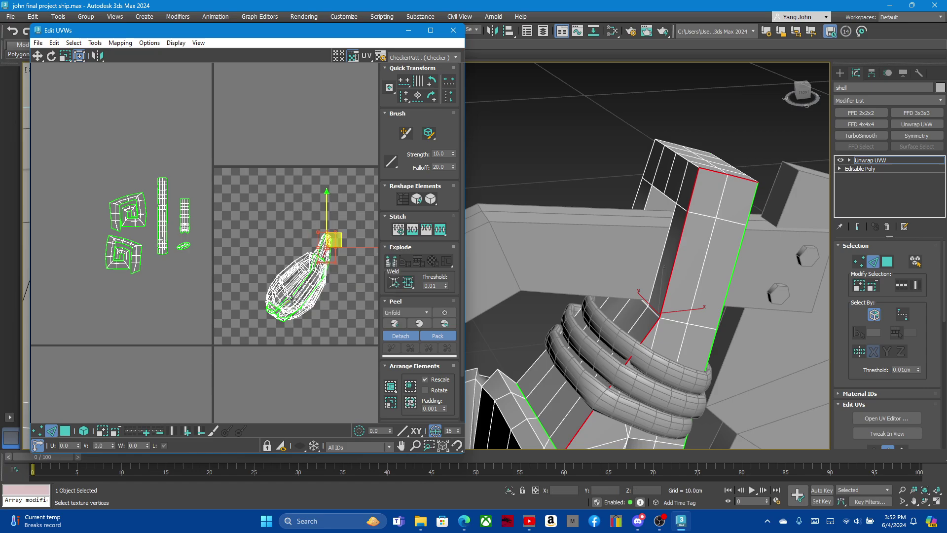
{"action": "right_click", "coordinate": [327, 244]}
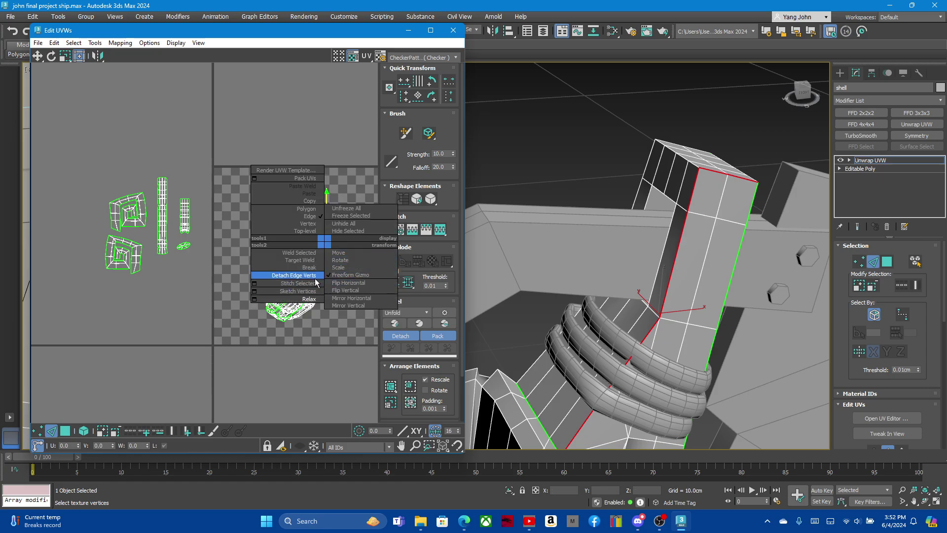
{"action": "left_click", "coordinate": [296, 275]}
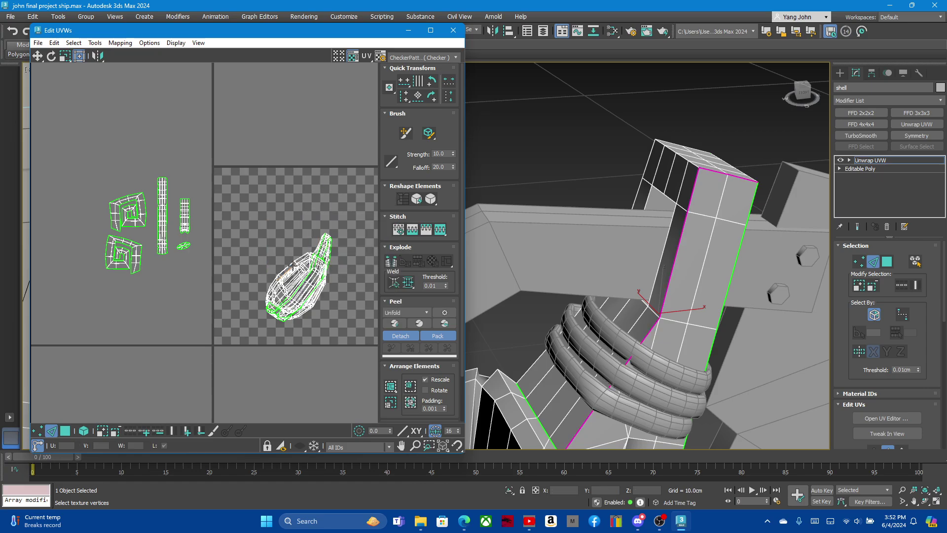
- Zoom in on the rope rings and select the column's top edge
{"action": "left_click", "coordinate": [736, 170]}
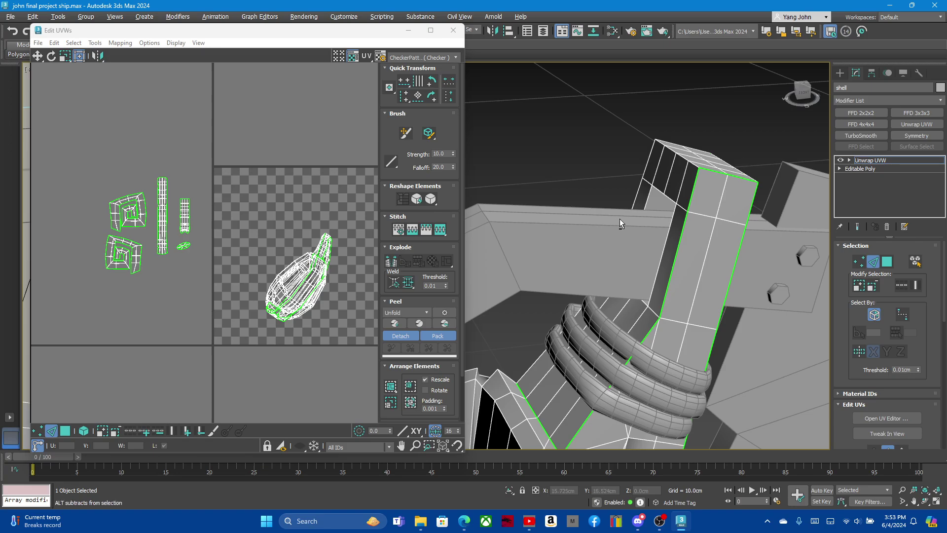
{"action": "left_click", "coordinate": [649, 138]}
{"action": "middle_click_drag", "start_coordinate": [649, 138], "coordinate": [688, 204], "text": "alt"}
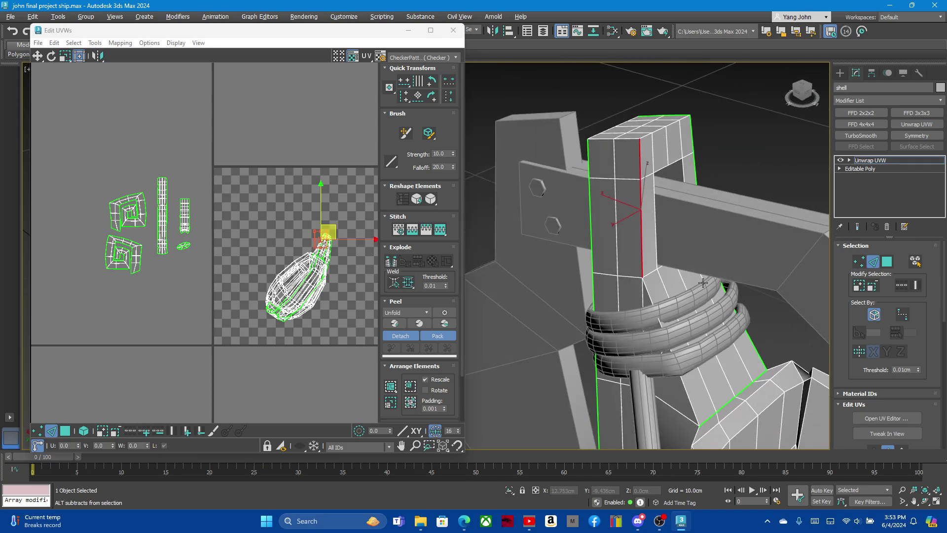
{"action": "middle_click_drag", "start_coordinate": [614, 227], "coordinate": [699, 365], "text": "alt"}
{"action": "scroll", "coordinate": [699, 366], "scroll_direction": "up", "scroll_amount": 3}
{"action": "left_click", "coordinate": [691, 393]}
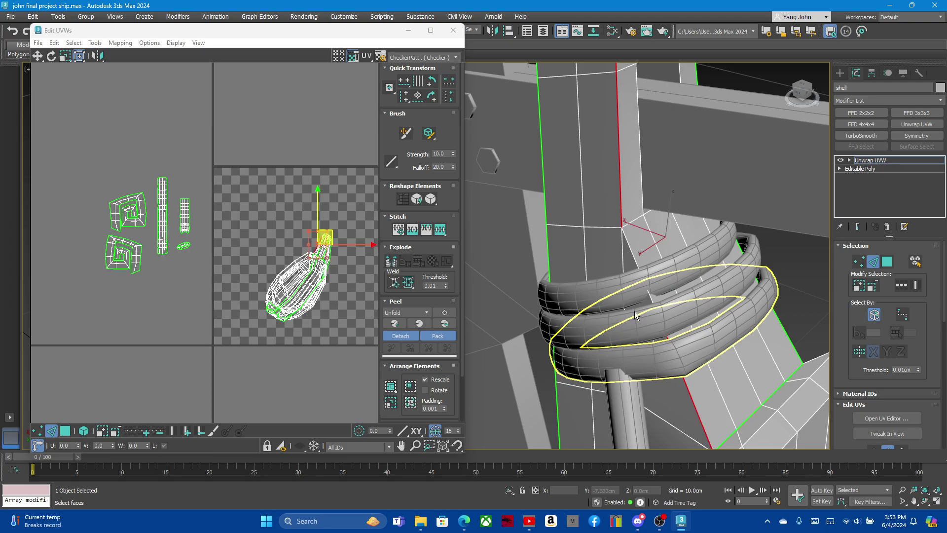
{"action": "middle_click_drag", "start_coordinate": [632, 248], "coordinate": [631, 166], "text": "alt"}
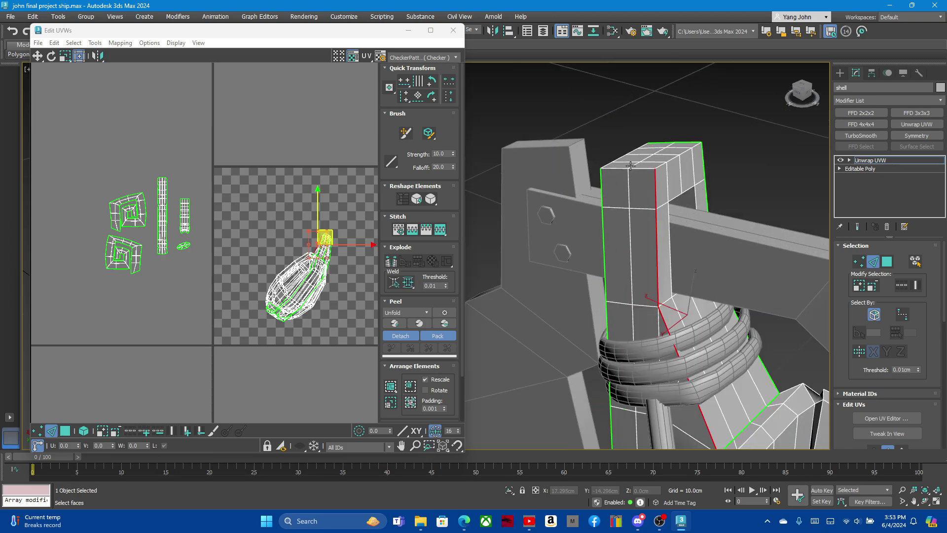
{"action": "left_click", "coordinate": [635, 170]}
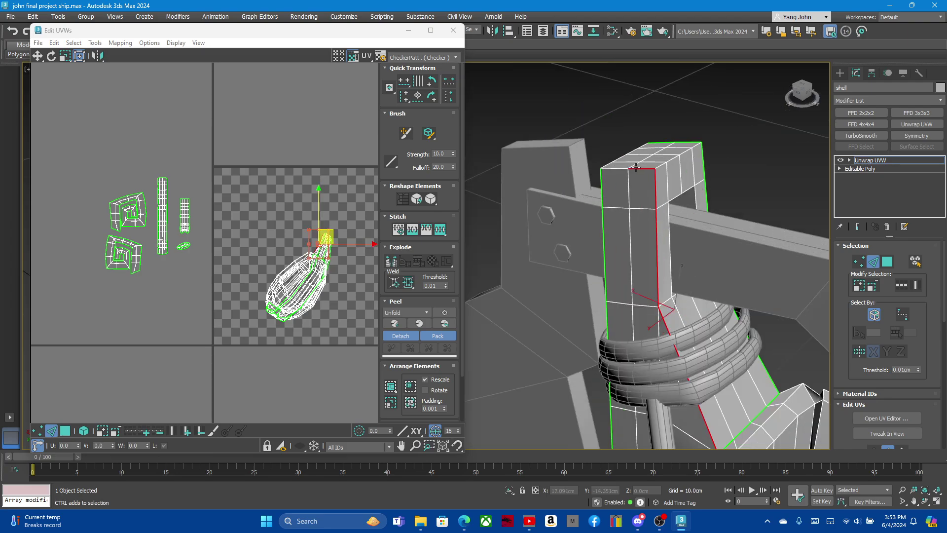
- Target Weld the UVs at the column's top edge
{"action": "right_click", "coordinate": [316, 240]}
{"action": "left_click", "coordinate": [292, 259]}
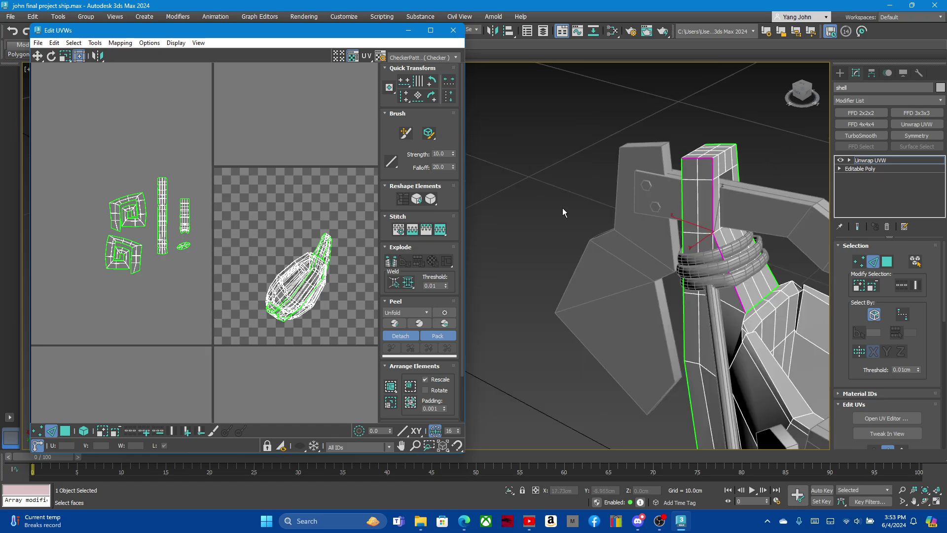
{"action": "middle_click_drag", "start_coordinate": [575, 147], "coordinate": [642, 205], "text": "alt"}
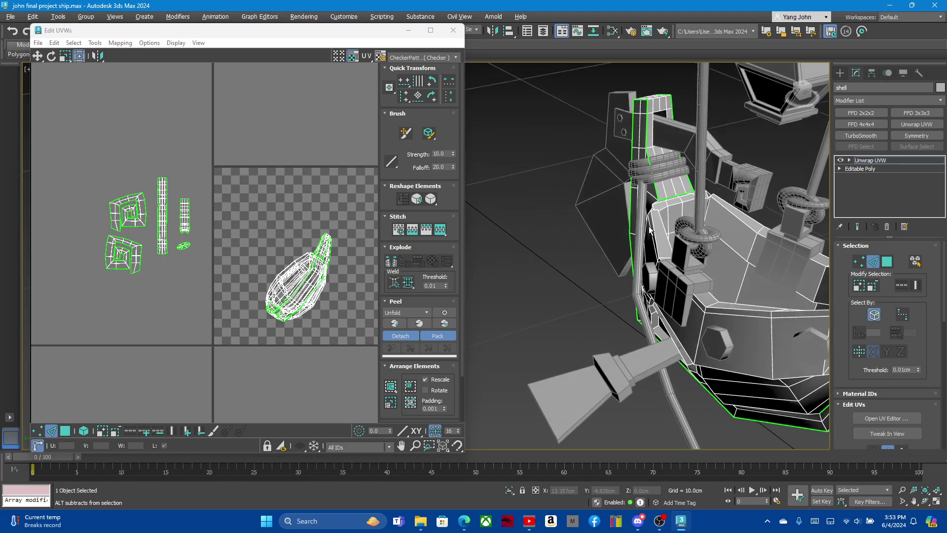
{"action": "scroll", "coordinate": [642, 205], "scroll_direction": "up", "scroll_amount": 5}
{"action": "mouse_move", "coordinate": [698, 178]}
{"action": "middle_mouse_down", "text": "alt"}
{"action": "mouse_move", "coordinate": [669, 194]}
{"action": "mouse_move", "coordinate": [680, 207]}
{"action": "middle_mouse_up", "text": "alt"}
- Select the strut column faces and move their UV piece into the empty upper area
{"action": "left_click", "coordinate": [883, 262]}
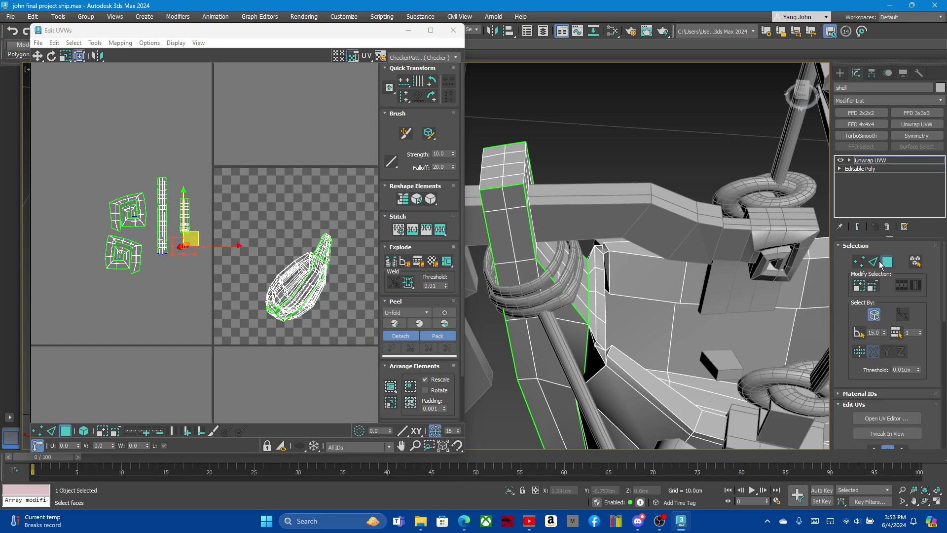
{"action": "left_click", "coordinate": [500, 179]}
{"action": "mouse_move", "coordinate": [330, 249]}
{"action": "left_mouse_down"}
{"action": "mouse_move", "coordinate": [266, 159]}
{"action": "mouse_move", "coordinate": [297, 116]}
{"action": "left_mouse_up"}
- Alternately relax and straighten the strut's UV shell into a long, nearly straight strip
{"action": "left_click", "coordinate": [432, 200]}
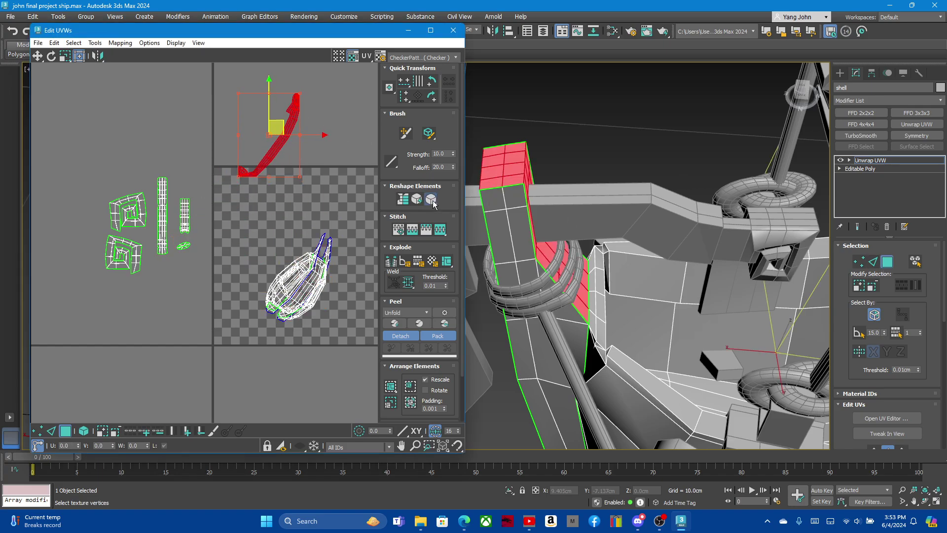
{"action": "left_click", "coordinate": [400, 199]}
{"action": "left_click", "coordinate": [432, 200]}
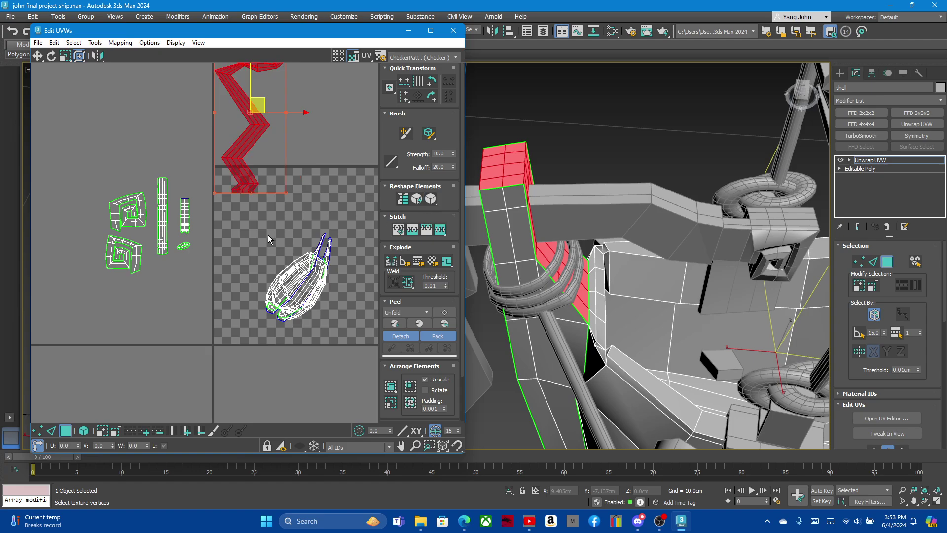
{"action": "middle_click_drag", "start_coordinate": [268, 235], "coordinate": [255, 319]}
{"action": "left_click", "coordinate": [402, 200]}
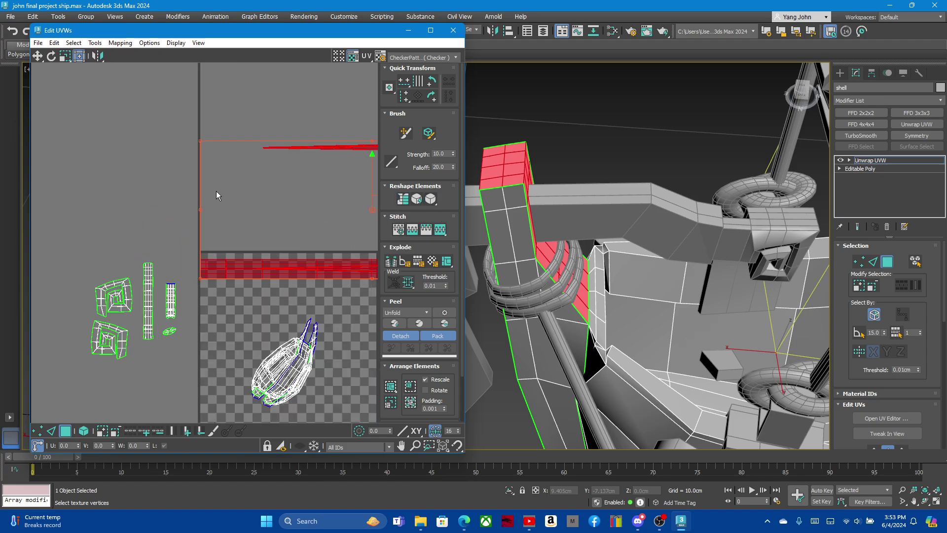
{"action": "scroll", "coordinate": [216, 191], "scroll_direction": "down", "scroll_amount": 3}
{"action": "scroll", "coordinate": [218, 188], "scroll_direction": "up", "scroll_amount": 3}
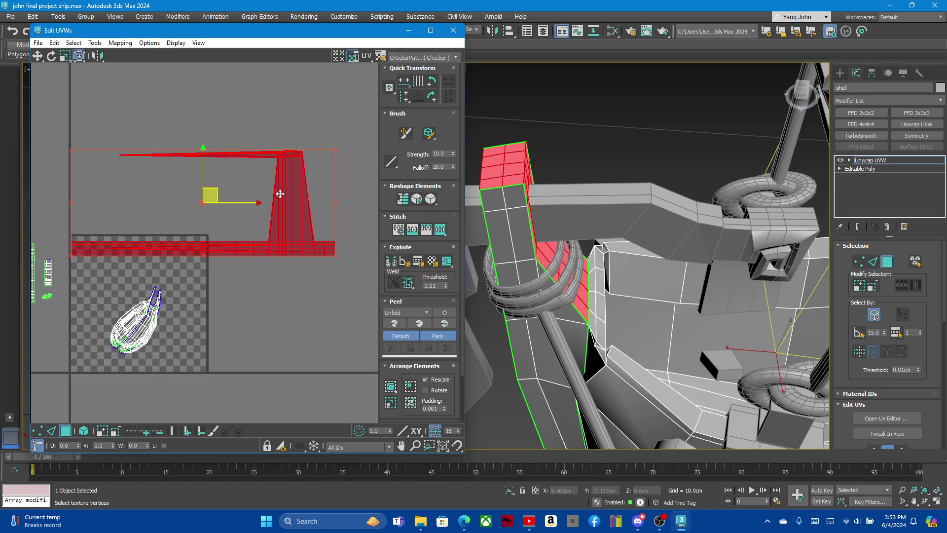
{"action": "left_click", "coordinate": [432, 199]}
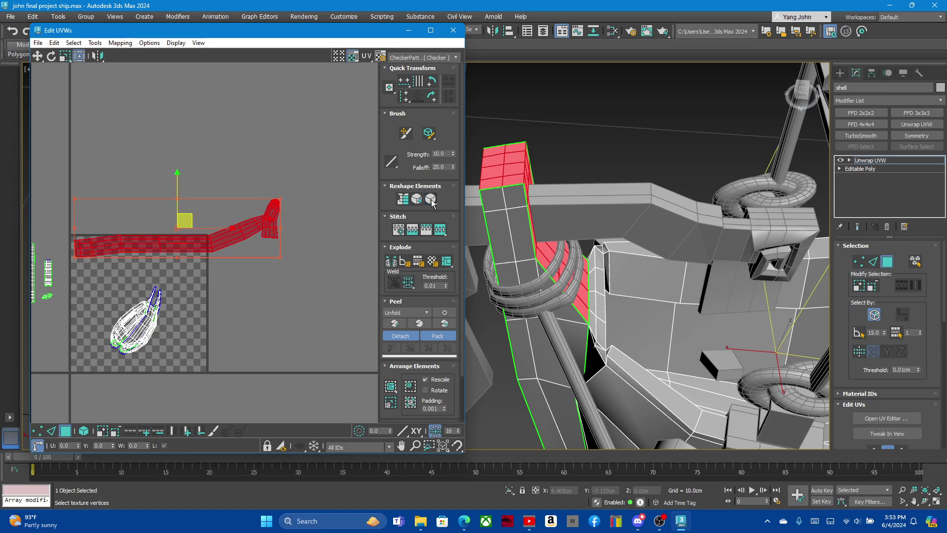
{"action": "left_click", "coordinate": [431, 199]}
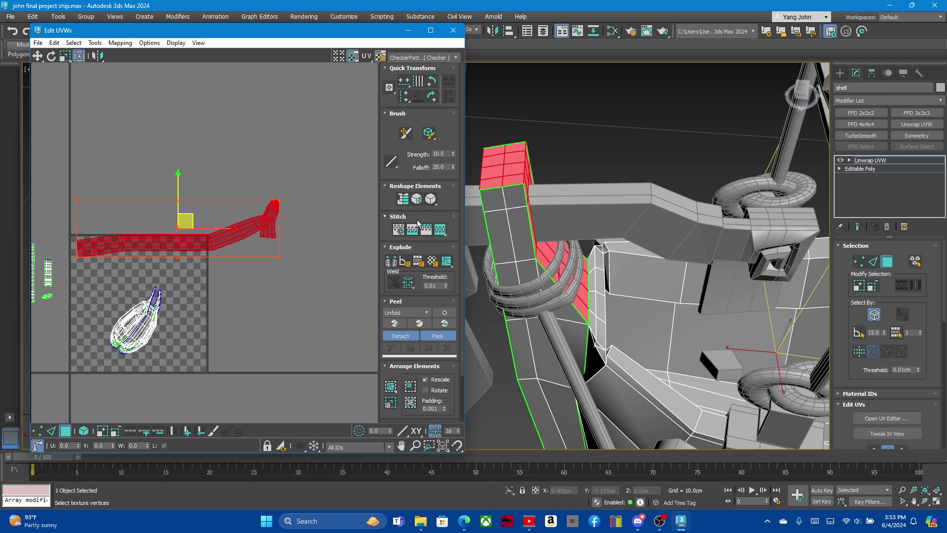
{"action": "middle_click_drag", "start_coordinate": [617, 296], "coordinate": [663, 323], "text": "alt"}
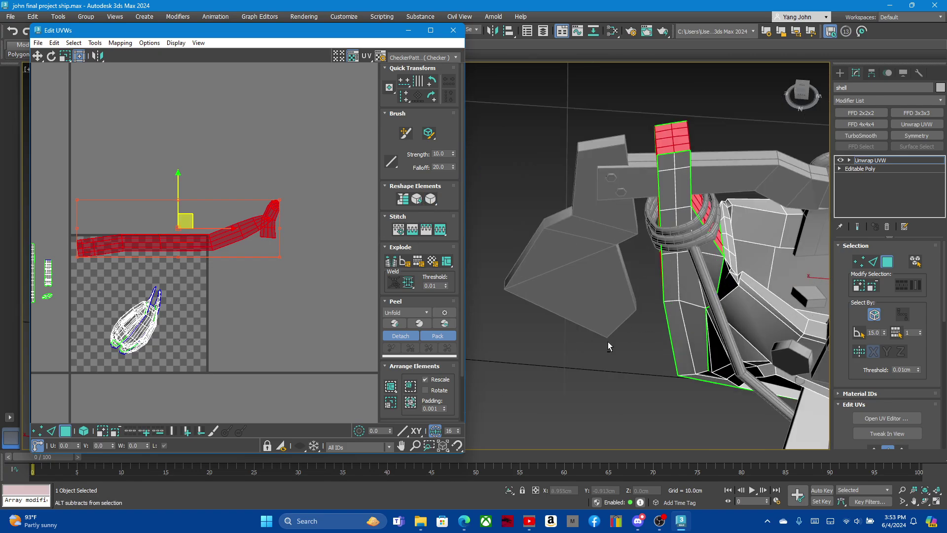
- Relax the strut's UV shell five more times until the strip is flat and even
{"action": "mouse_move", "coordinate": [607, 341]}
{"action": "middle_mouse_down", "text": "alt"}
{"action": "mouse_move", "coordinate": [741, 311]}
{"action": "mouse_move", "coordinate": [779, 237]}
{"action": "mouse_move", "coordinate": [617, 318]}
{"action": "mouse_move", "coordinate": [665, 274]}
{"action": "mouse_move", "coordinate": [500, 303]}
{"action": "mouse_move", "coordinate": [634, 292]}
{"action": "mouse_move", "coordinate": [582, 324]}
{"action": "mouse_move", "coordinate": [736, 198]}
{"action": "middle_mouse_up", "text": "alt"}
{"action": "scroll", "coordinate": [741, 311], "scroll_direction": "down", "scroll_amount": 5}
{"action": "scroll", "coordinate": [701, 276], "scroll_direction": "up", "scroll_amount": 5}
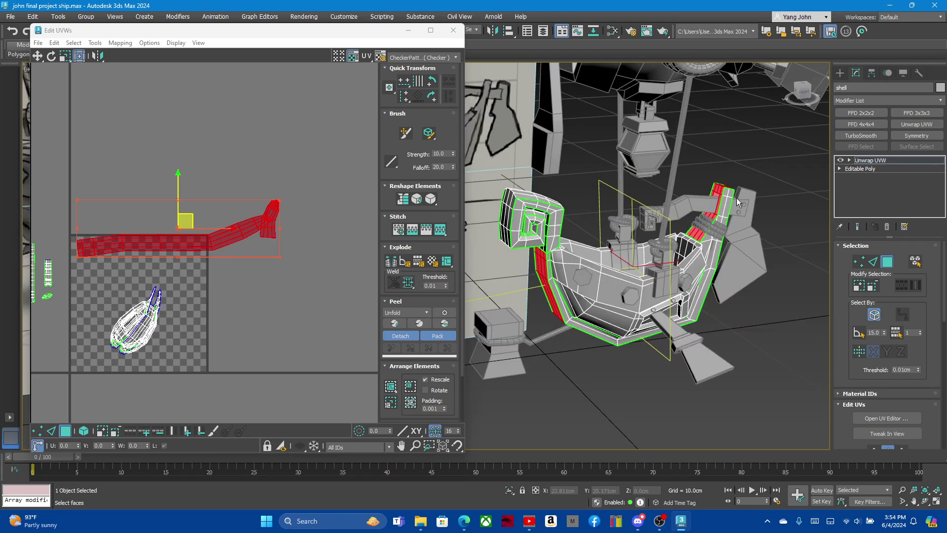
{"action": "scroll", "coordinate": [736, 198], "scroll_direction": "up", "scroll_amount": 2}
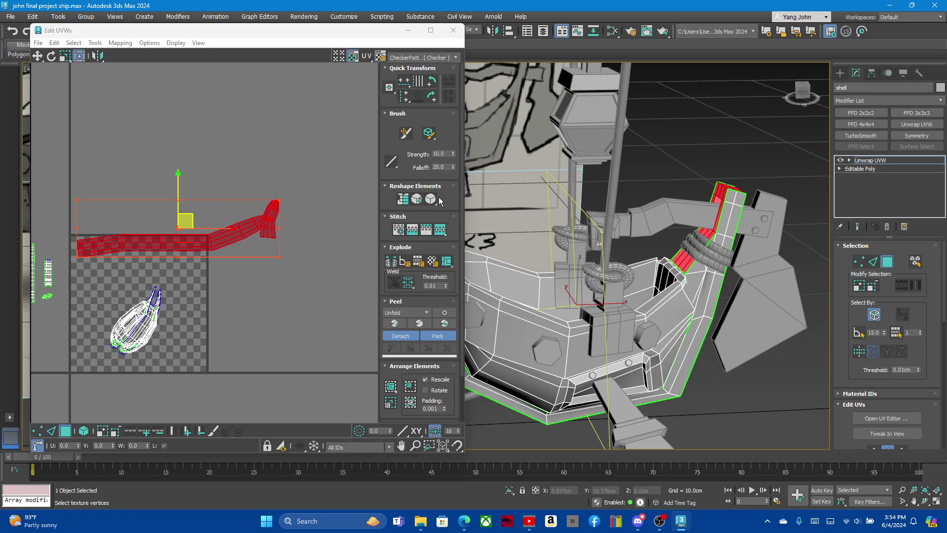
{"action": "left_click", "coordinate": [432, 199]}
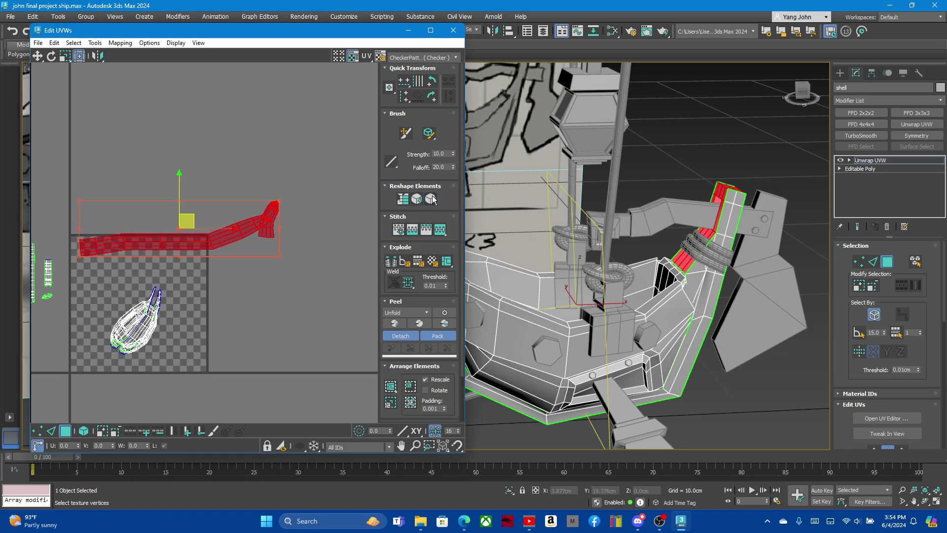
{"action": "left_click", "coordinate": [432, 199]}
{"action": "left_click", "coordinate": [432, 200]}
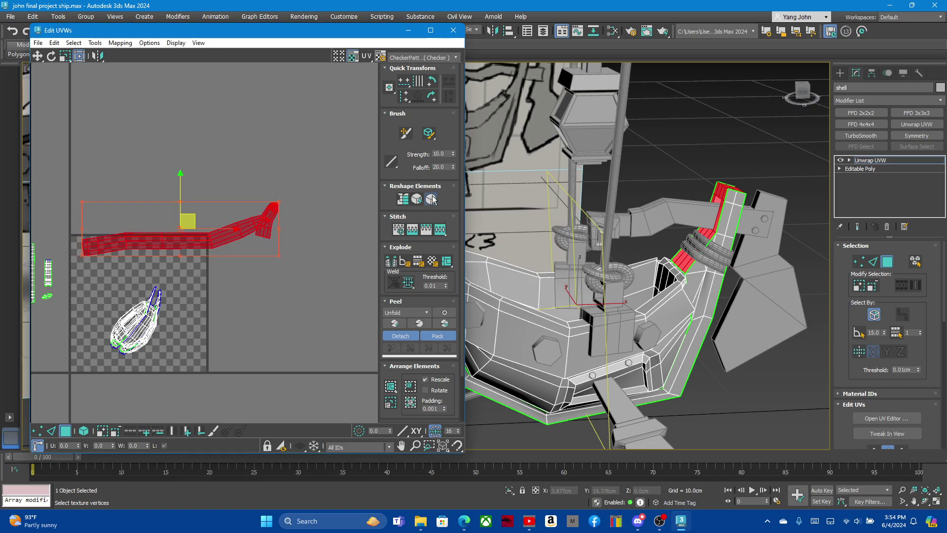
{"action": "left_click", "coordinate": [432, 199]}
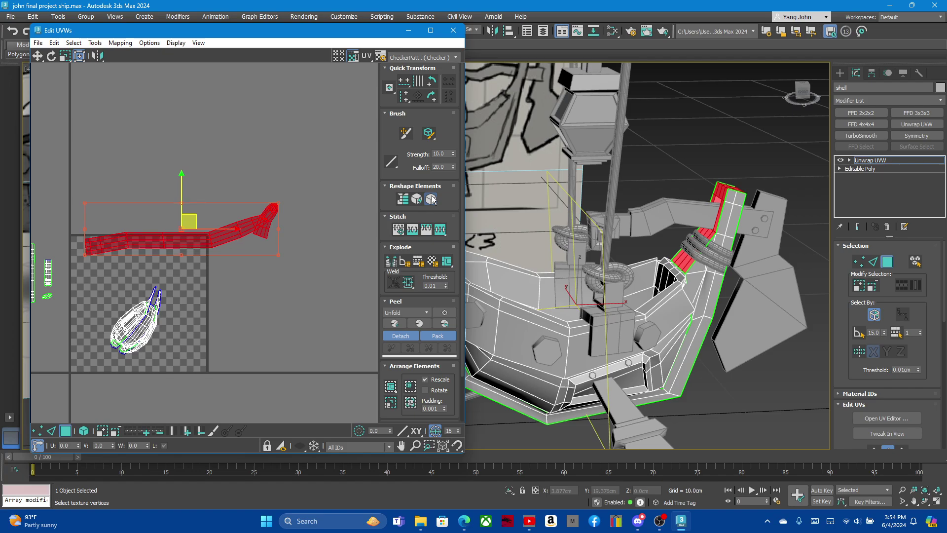
{"action": "left_click", "coordinate": [432, 200]}
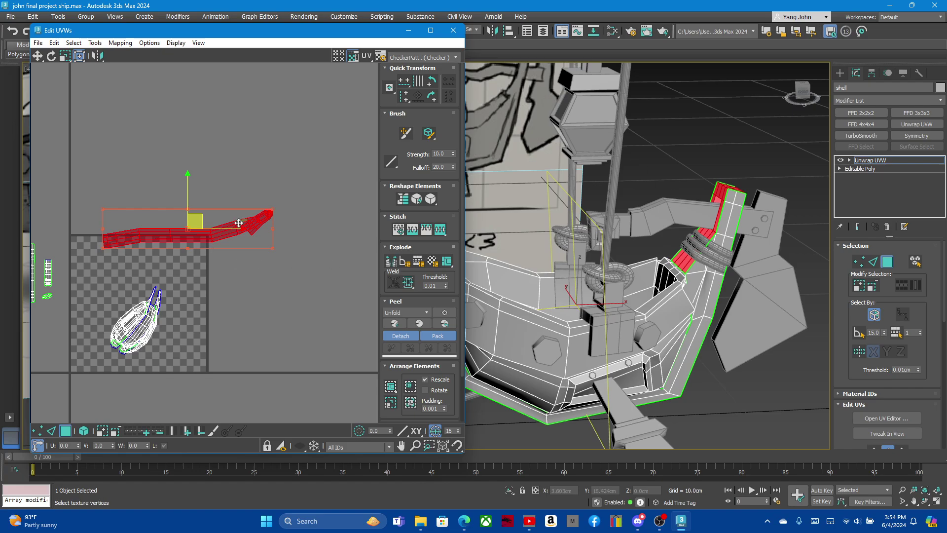
{"action": "scroll", "coordinate": [273, 220], "scroll_direction": "up", "scroll_amount": 5}
- Break the UVs along the strut's top edge to create a seam
{"action": "left_click", "coordinate": [210, 259]}
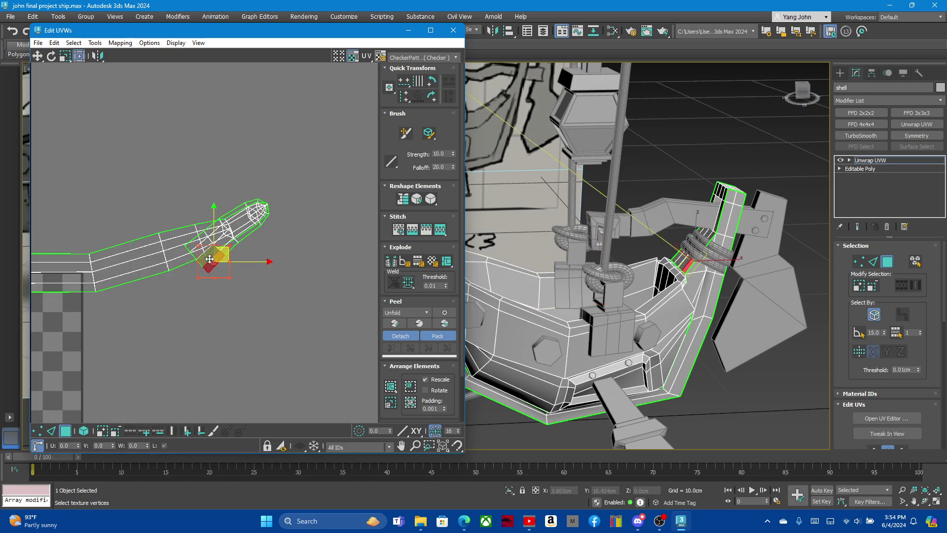
{"action": "scroll", "coordinate": [738, 164], "scroll_direction": "up", "scroll_amount": 3}
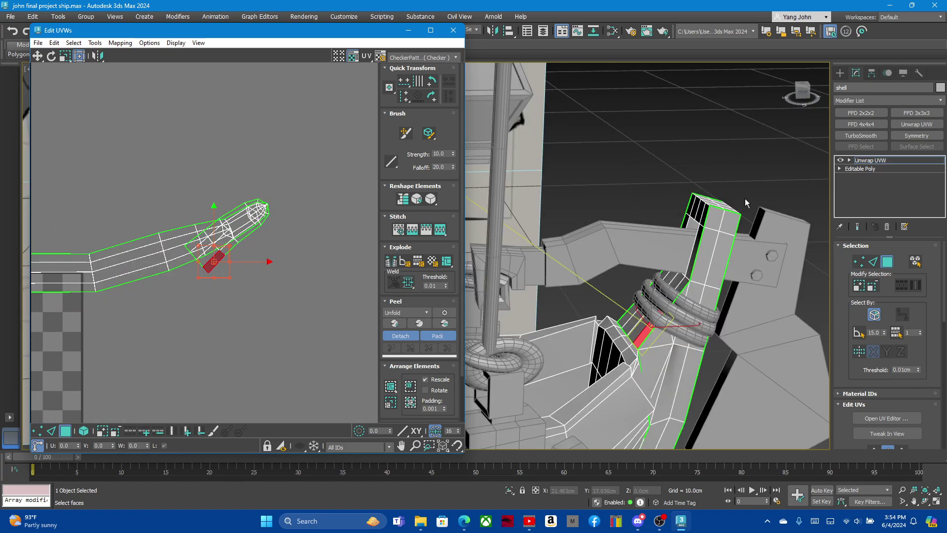
{"action": "middle_click_drag", "start_coordinate": [753, 223], "coordinate": [724, 229], "text": "alt"}
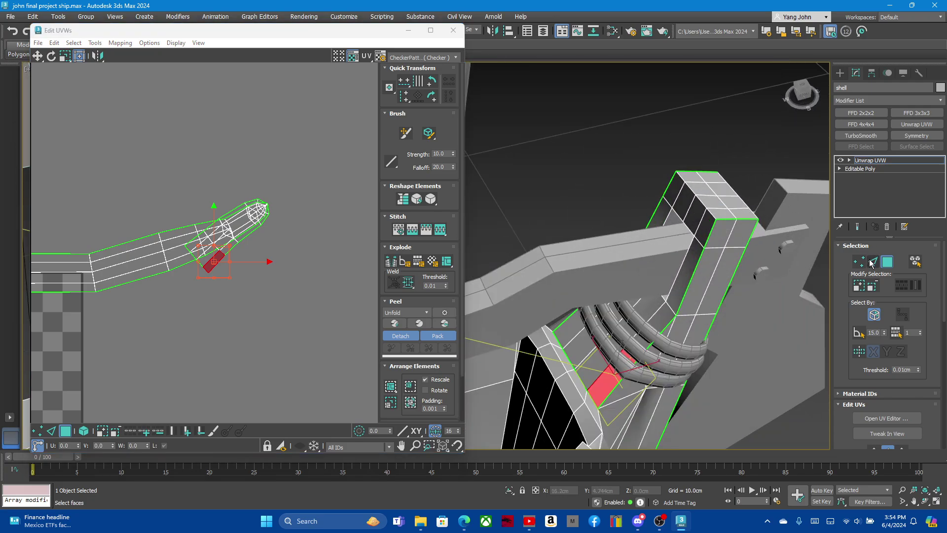
{"action": "left_click", "coordinate": [873, 262]}
{"action": "left_click", "coordinate": [709, 213]}
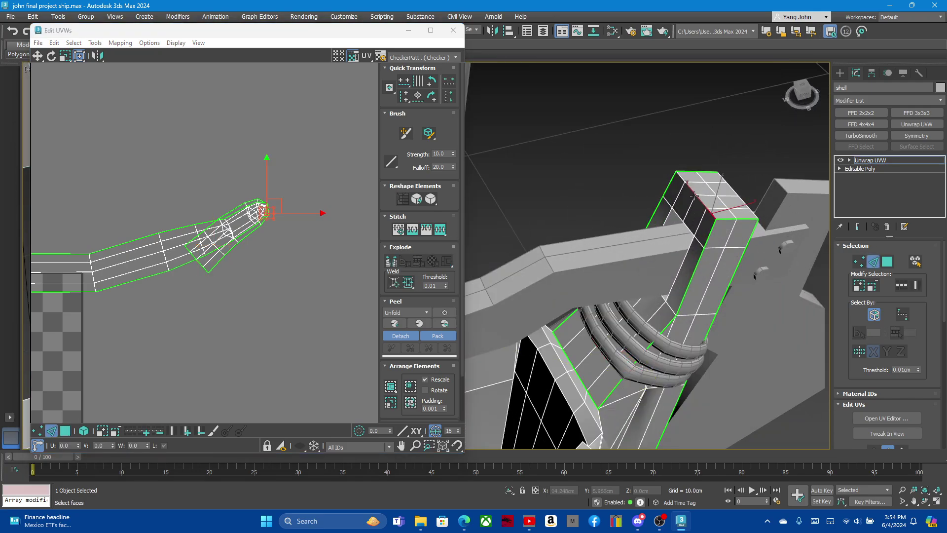
{"action": "scroll", "coordinate": [697, 191], "scroll_direction": "up", "scroll_amount": 2}
{"action": "left_click", "coordinate": [705, 208]}
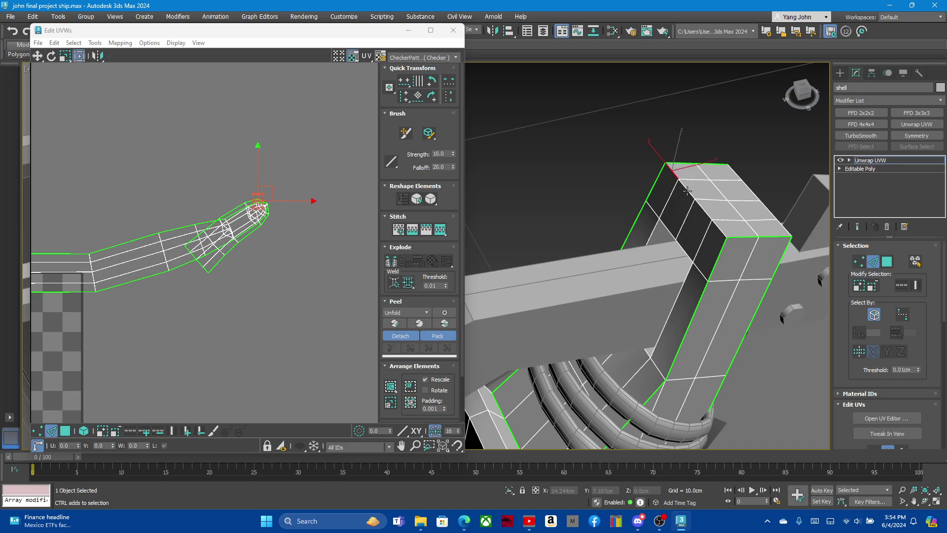
{"action": "left_click", "coordinate": [710, 216]}
{"action": "right_click", "coordinate": [254, 206]}
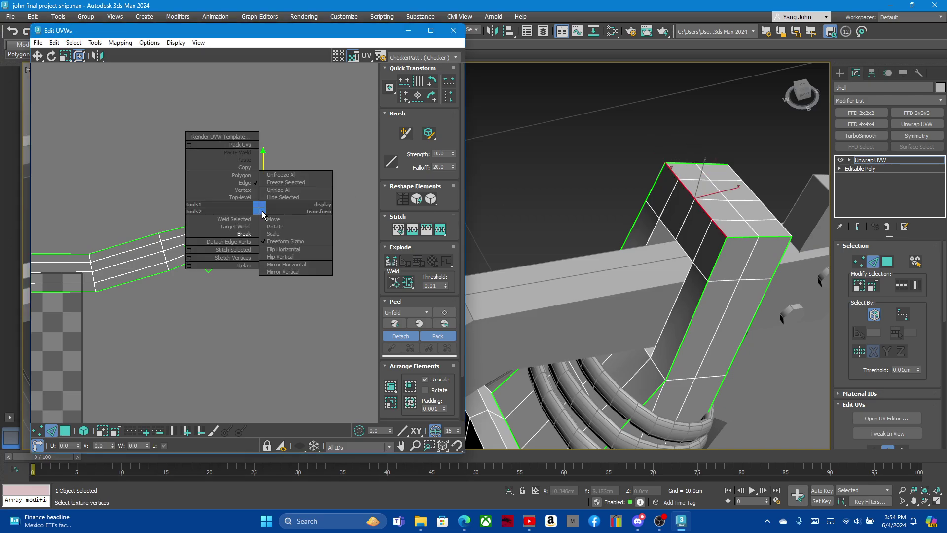
{"action": "left_click", "coordinate": [246, 235]}
- Select the strut's connected strip of faces and its column of faces
{"action": "left_click", "coordinate": [886, 261]}
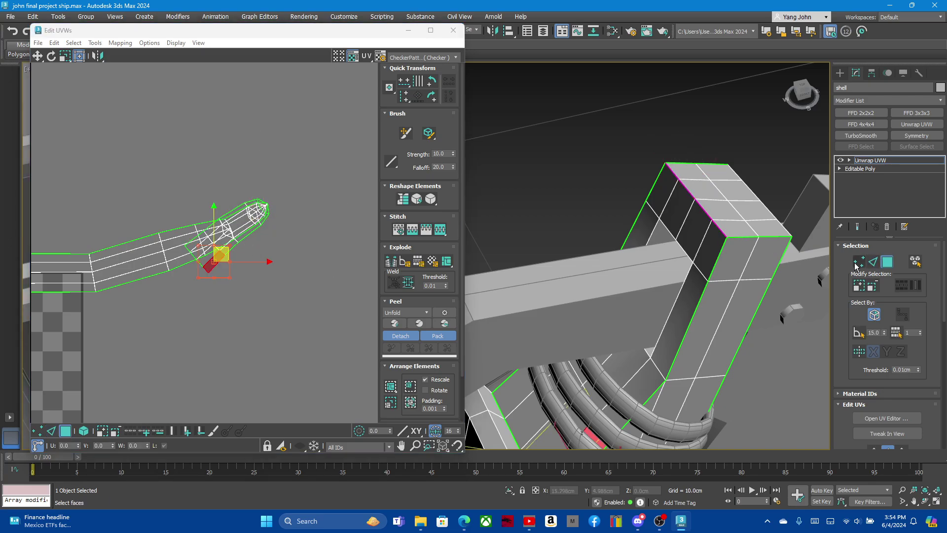
{"action": "left_click", "coordinate": [691, 237]}
{"action": "double_click", "coordinate": [694, 265]}
{"action": "mouse_move", "coordinate": [694, 264]}
{"action": "middle_mouse_down", "text": "alt"}
{"action": "mouse_move", "coordinate": [698, 286]}
{"action": "mouse_move", "coordinate": [580, 250]}
{"action": "mouse_move", "coordinate": [765, 269]}
{"action": "mouse_move", "coordinate": [680, 215]}
{"action": "middle_mouse_up", "text": "alt"}
{"action": "left_click", "coordinate": [698, 286]}
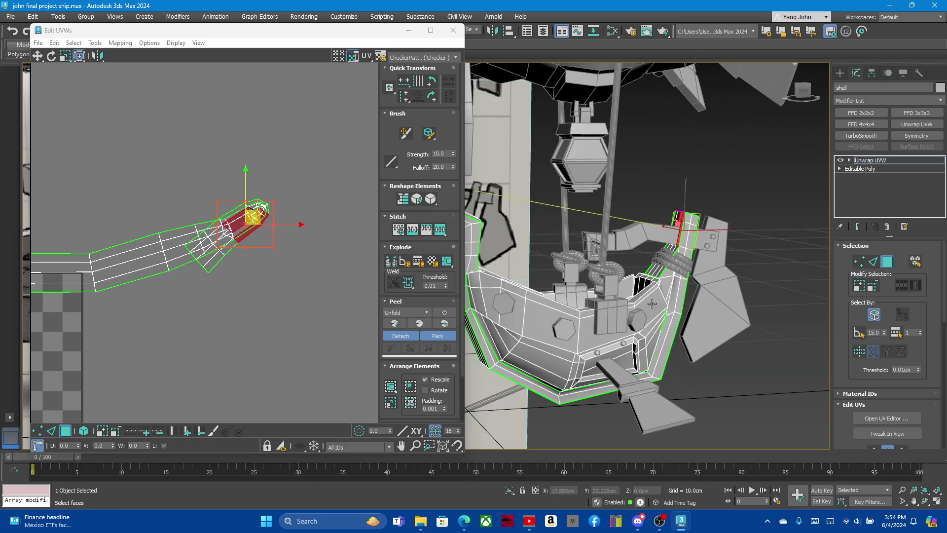
{"action": "mouse_move", "coordinate": [680, 215]}
{"action": "middle_mouse_down", "text": "alt"}
{"action": "mouse_move", "coordinate": [703, 251]}
{"action": "mouse_move", "coordinate": [795, 264]}
{"action": "middle_mouse_up", "text": "alt"}
{"action": "scroll", "coordinate": [698, 242], "scroll_direction": "up", "scroll_amount": 3}
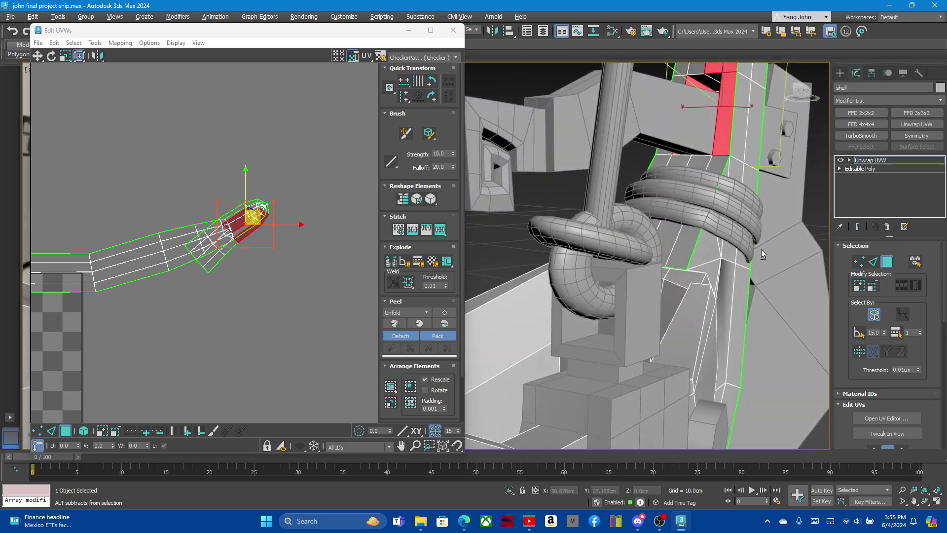
- In Edge mode and Front view, pick an edge circling the strut near the rope coils
{"action": "key", "text": "2"}
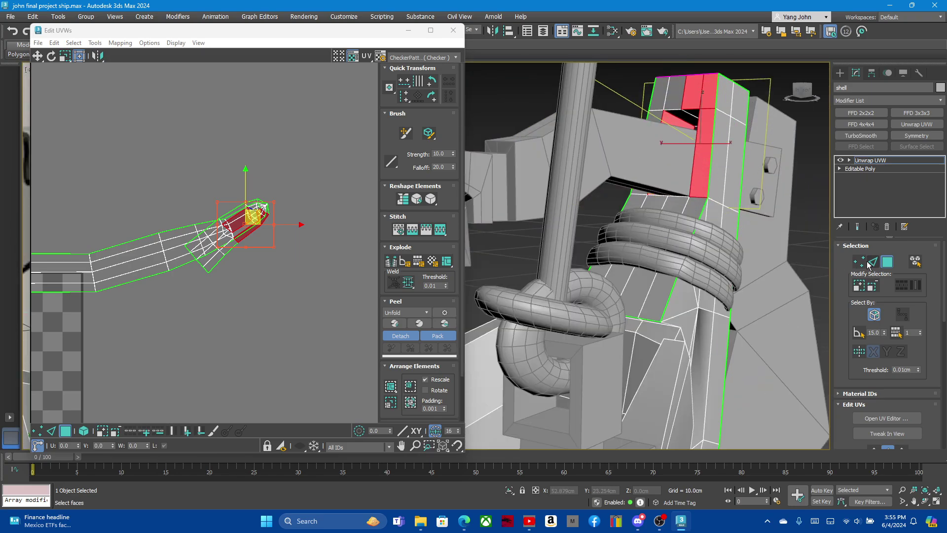
{"action": "key", "text": "f"}
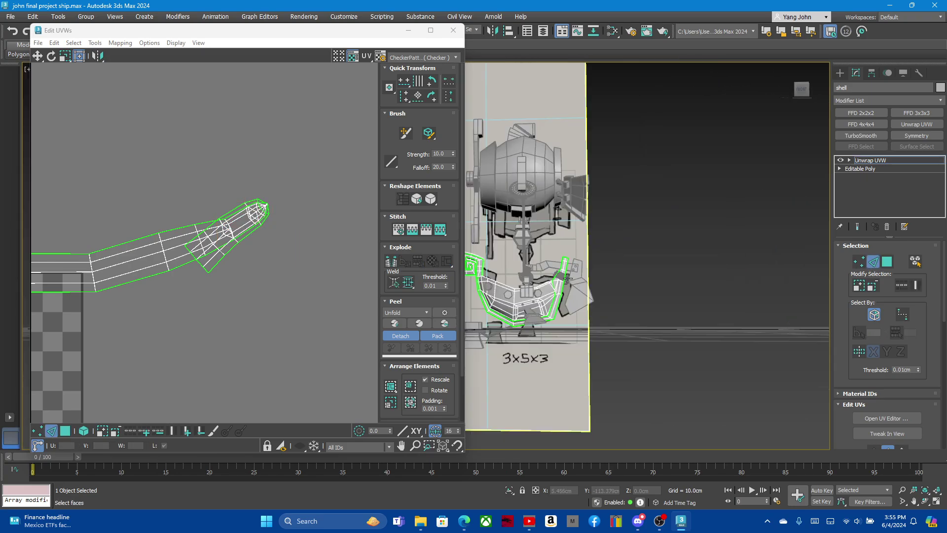
{"action": "scroll", "coordinate": [631, 277], "scroll_direction": "up", "scroll_amount": 10}
{"action": "scroll", "coordinate": [737, 299], "scroll_direction": "up", "scroll_amount": 3}
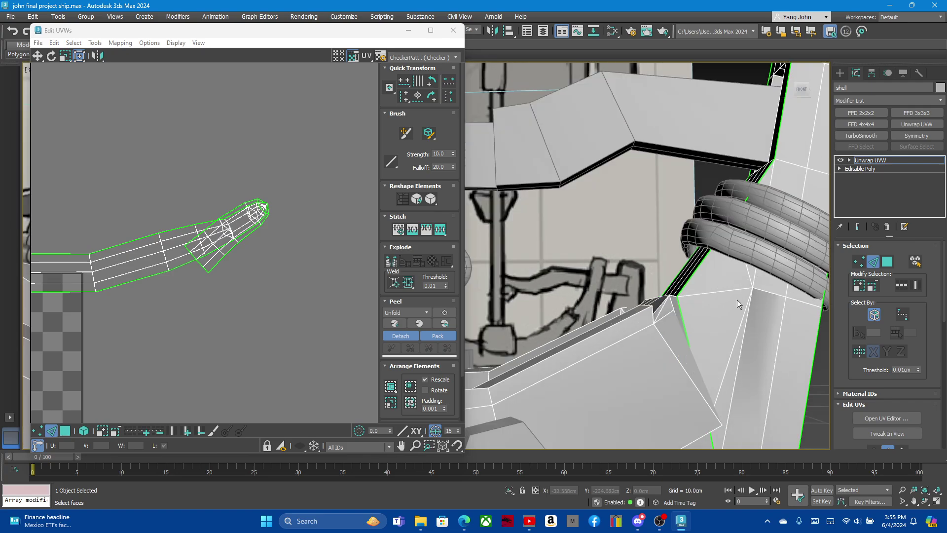
{"action": "left_click", "coordinate": [730, 291]}
{"action": "mouse_move", "coordinate": [773, 292]}
{"action": "middle_mouse_down"}
{"action": "mouse_move", "coordinate": [587, 255]}
{"action": "mouse_move", "coordinate": [422, 290]}
{"action": "middle_mouse_up"}
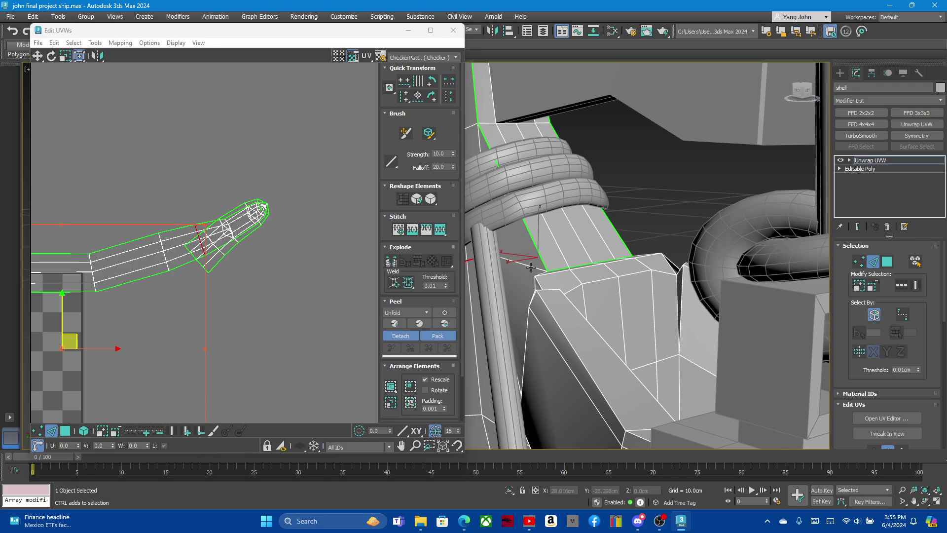
- Break the UVs along the edge just below the rope rings
{"action": "middle_click_drag", "start_coordinate": [531, 267], "coordinate": [815, 281], "text": "alt"}
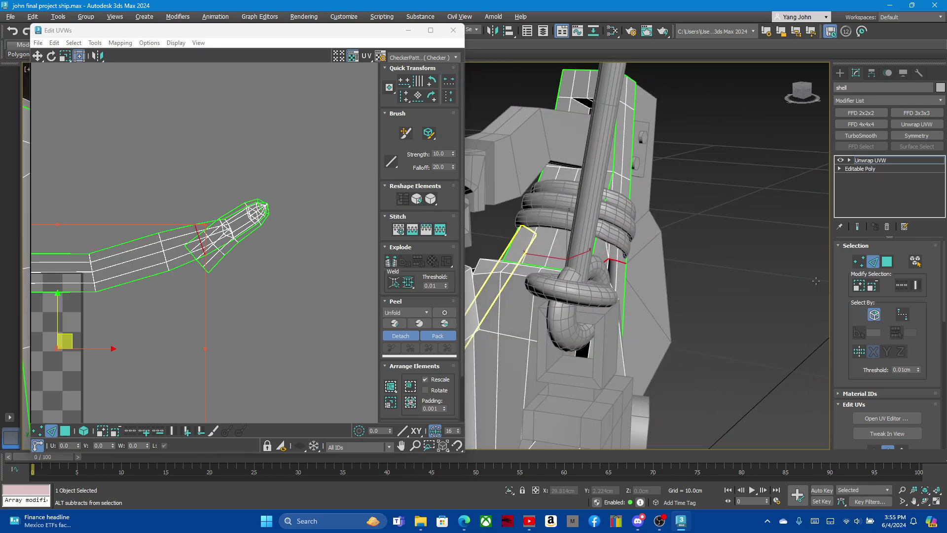
{"action": "middle_click_drag", "start_coordinate": [816, 281], "coordinate": [483, 293], "text": "alt"}
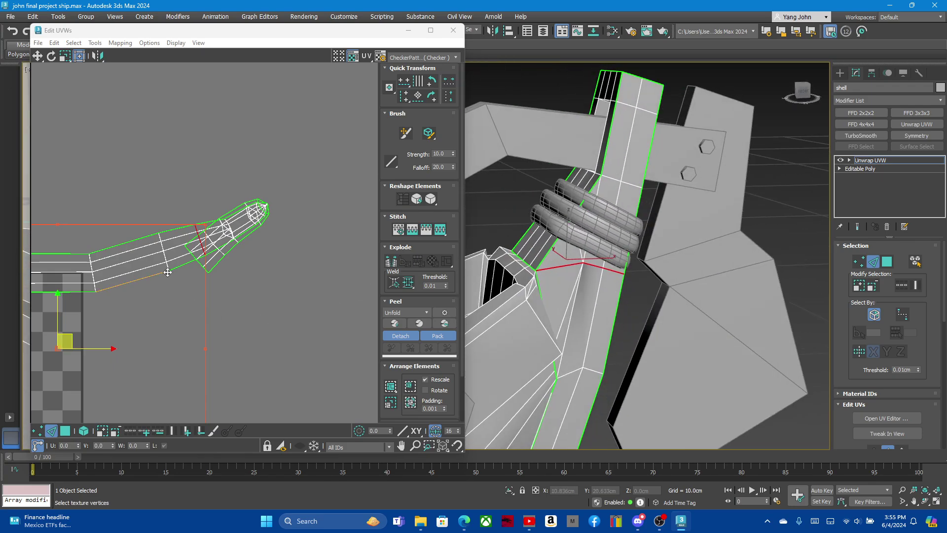
{"action": "scroll", "coordinate": [187, 246], "scroll_direction": "down", "scroll_amount": 3}
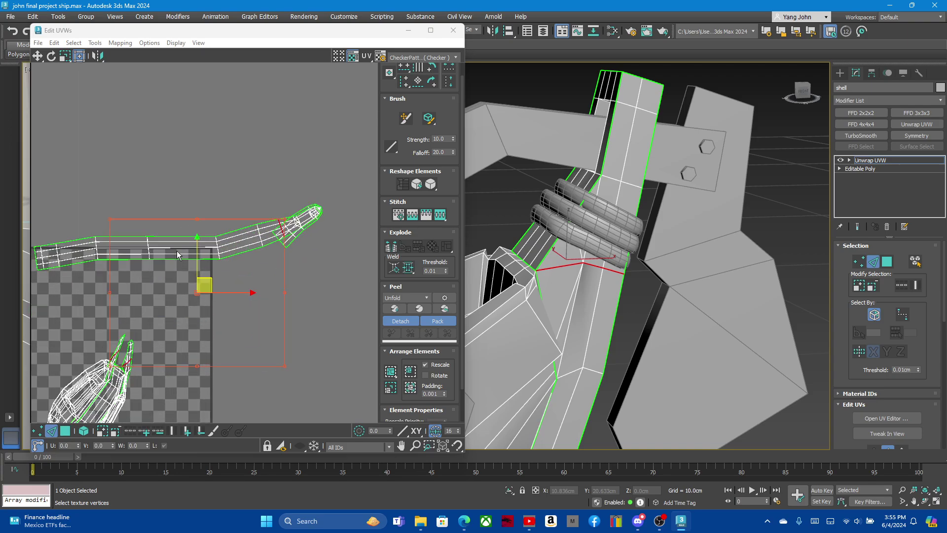
{"action": "right_click", "coordinate": [267, 239]}
{"action": "left_click", "coordinate": [242, 258]}
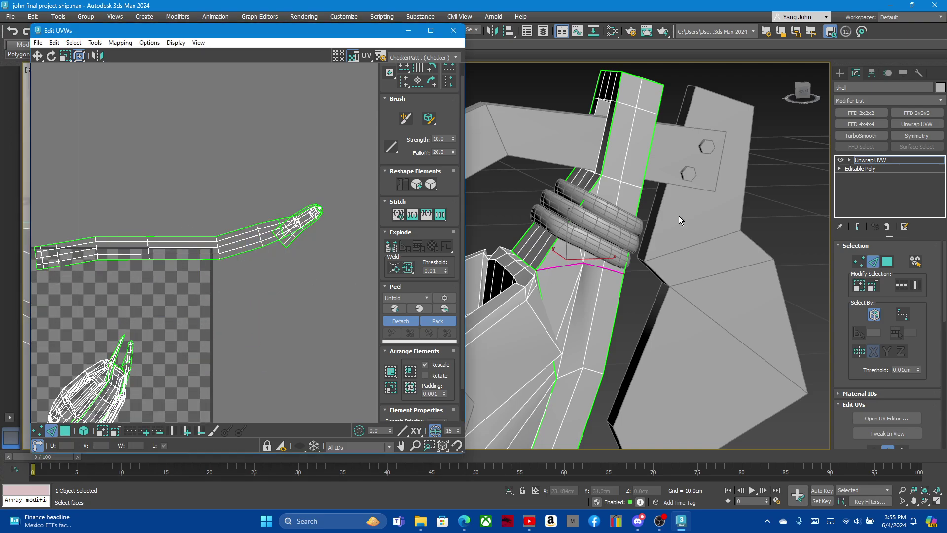
- Move the upper strut piece's UVs away from the hull and straighten them into a rectangle
{"action": "left_click", "coordinate": [887, 262]}
{"action": "left_click", "coordinate": [617, 188]}
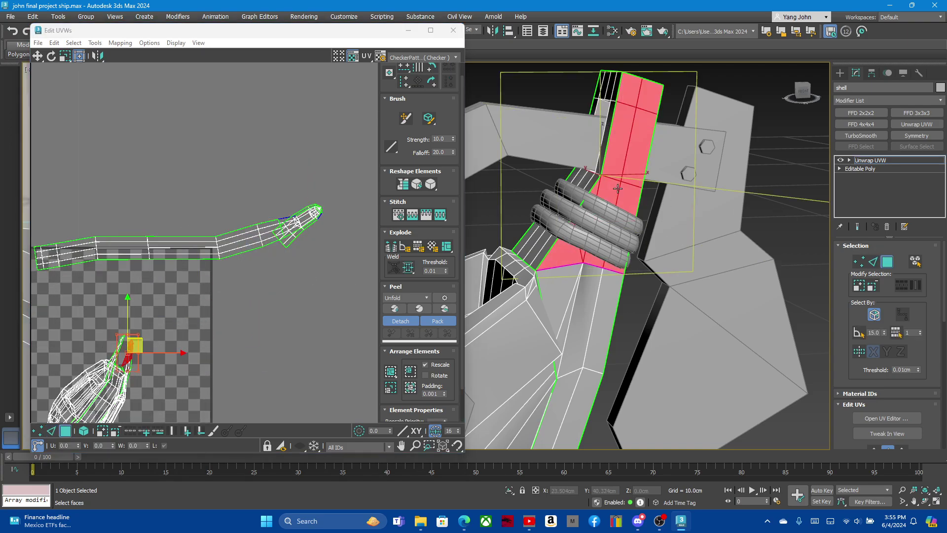
{"action": "scroll", "coordinate": [249, 265], "scroll_direction": "down", "scroll_amount": 3}
{"action": "scroll", "coordinate": [214, 278], "scroll_direction": "up", "scroll_amount": 5}
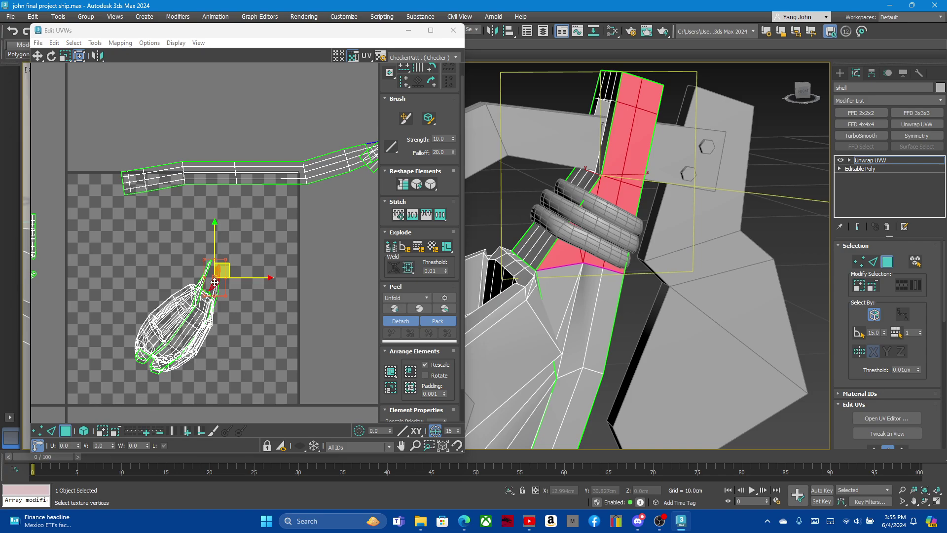
{"action": "left_click_drag", "start_coordinate": [214, 282], "coordinate": [339, 270]}
{"action": "scroll", "coordinate": [342, 273], "scroll_direction": "up", "scroll_amount": 2}
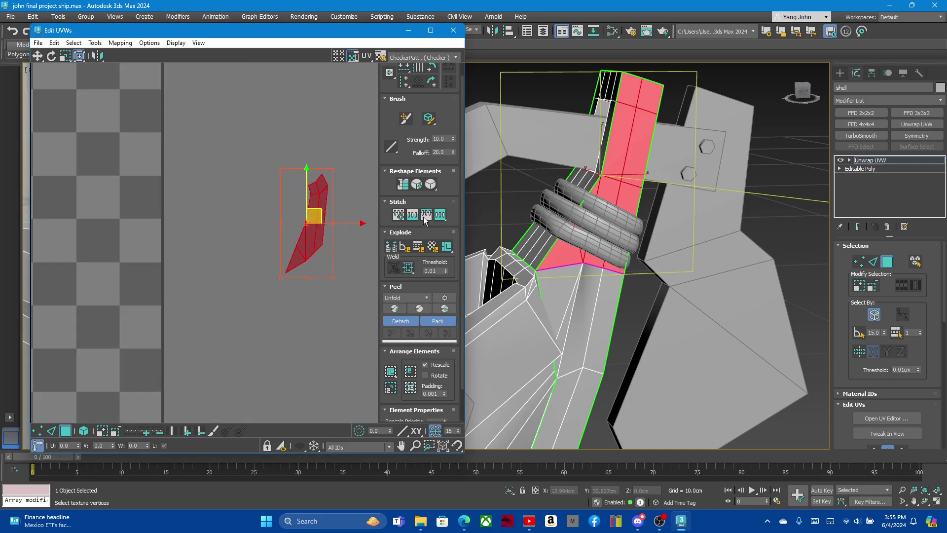
{"action": "left_click", "coordinate": [431, 185]}
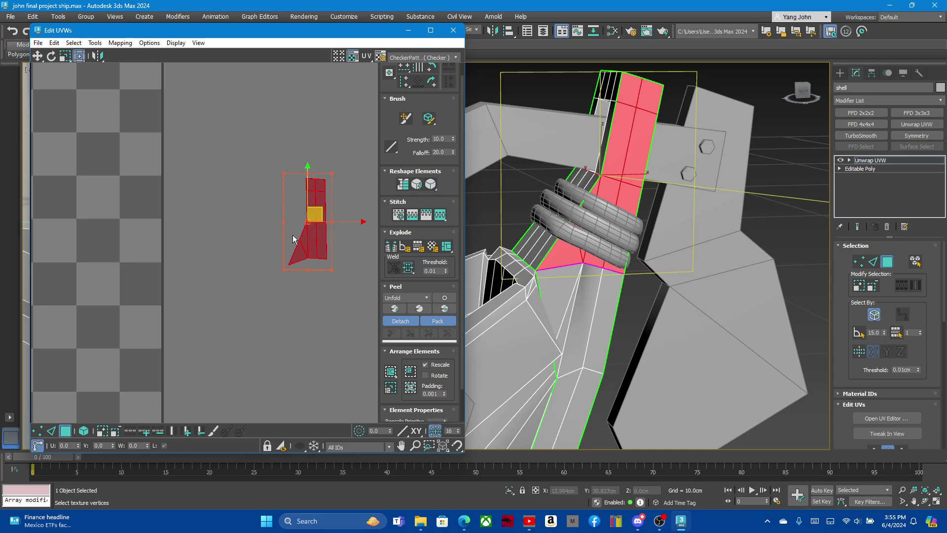
{"action": "left_click", "coordinate": [238, 236]}
{"action": "middle_click_drag", "start_coordinate": [558, 227], "coordinate": [553, 250], "text": "alt"}
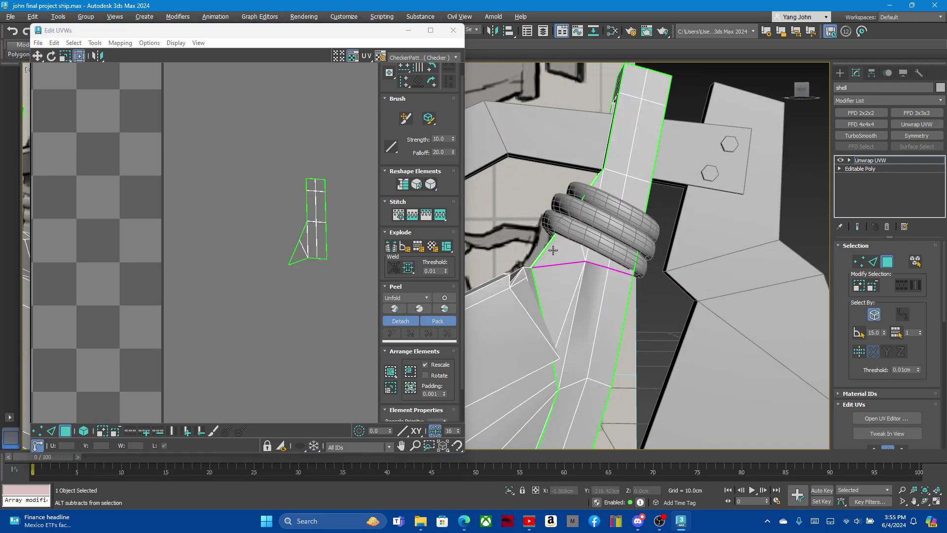
- Select the strap faces above and below the coiled rings together
{"action": "scroll", "coordinate": [552, 250], "scroll_direction": "down", "scroll_amount": 5}
{"action": "left_click", "coordinate": [551, 237]}
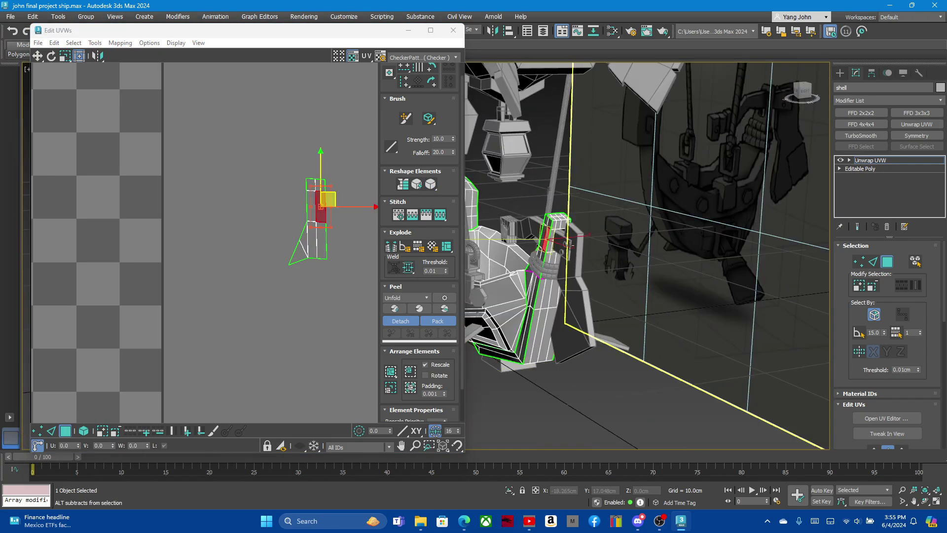
{"action": "key", "text": "z"}
{"action": "left_click", "coordinate": [568, 243]}
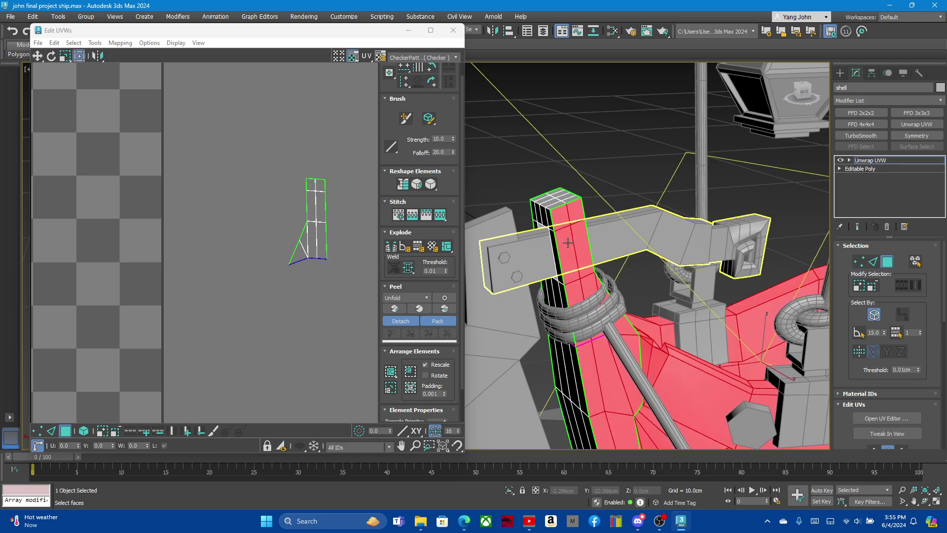
{"action": "left_click", "coordinate": [588, 282]}
{"action": "scroll", "coordinate": [586, 291], "scroll_direction": "up", "scroll_amount": 5}
{"action": "scroll", "coordinate": [582, 306], "scroll_direction": "up", "scroll_amount": 2}
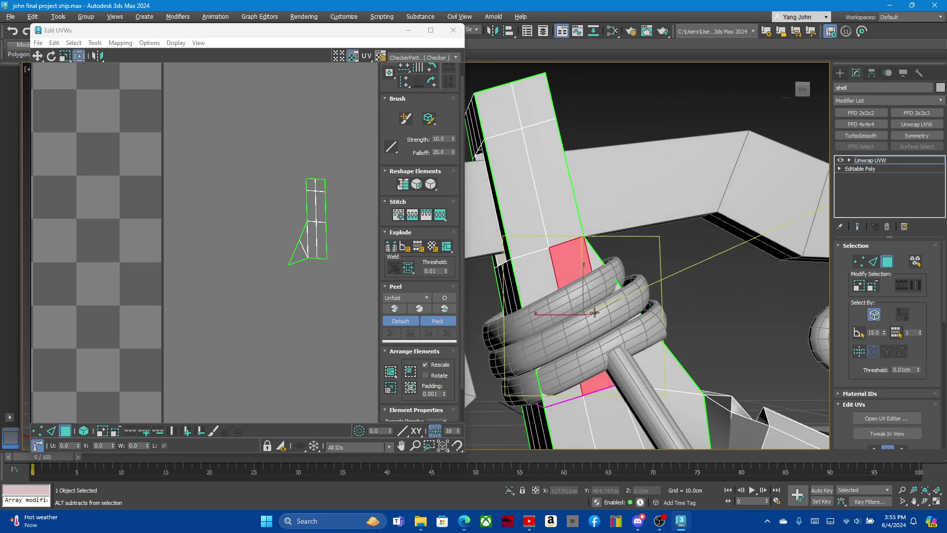
{"action": "left_click", "coordinate": [660, 382]}
{"action": "left_click", "coordinate": [595, 386], "text": "ctrl"}
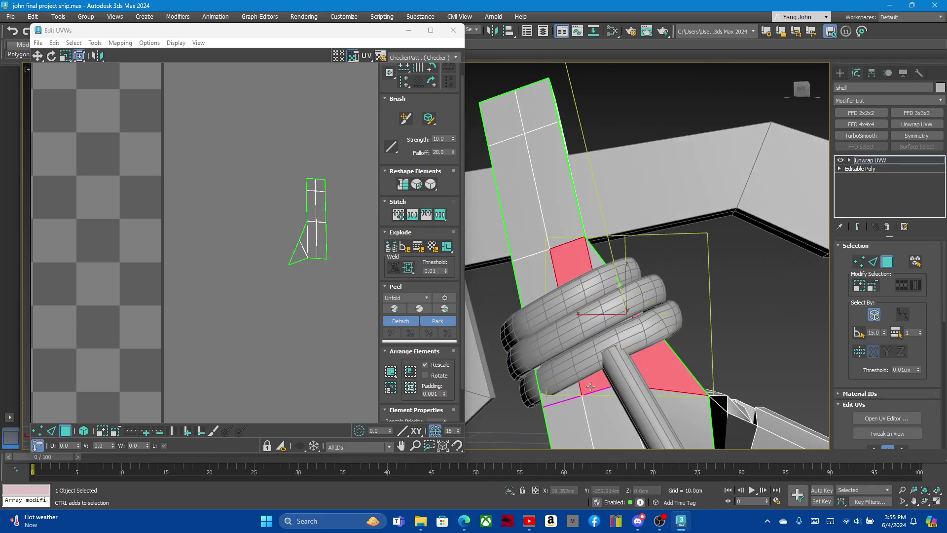
{"action": "left_click", "coordinate": [529, 217], "text": "ctrl"}
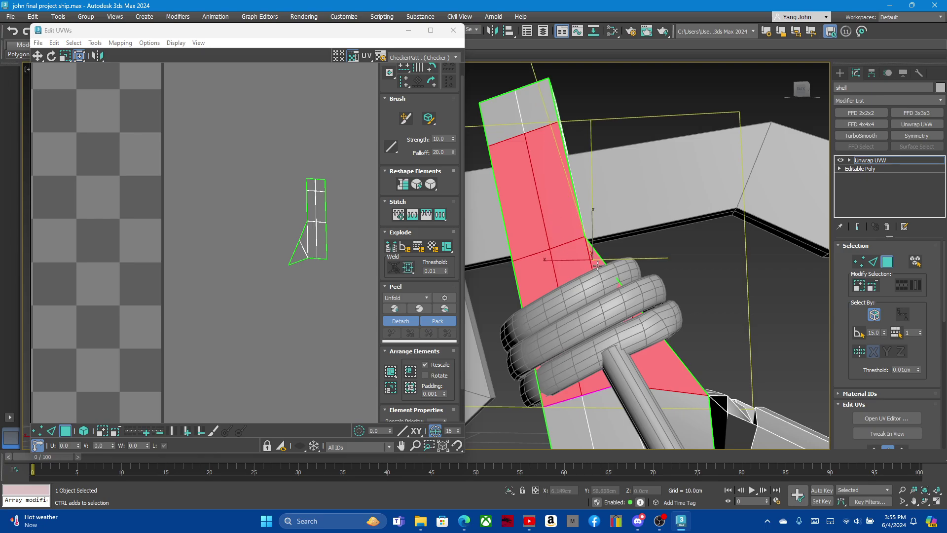
- Test-move the selected UVs aside, undo the move, and bring up the viewport quad menu
{"action": "mouse_move", "coordinate": [513, 148]}
{"action": "middle_mouse_down", "text": "alt"}
{"action": "mouse_move", "coordinate": [569, 262]}
{"action": "mouse_move", "coordinate": [409, 249]}
{"action": "middle_mouse_up", "text": "alt"}
{"action": "scroll", "coordinate": [325, 193], "scroll_direction": "down", "scroll_amount": 3}
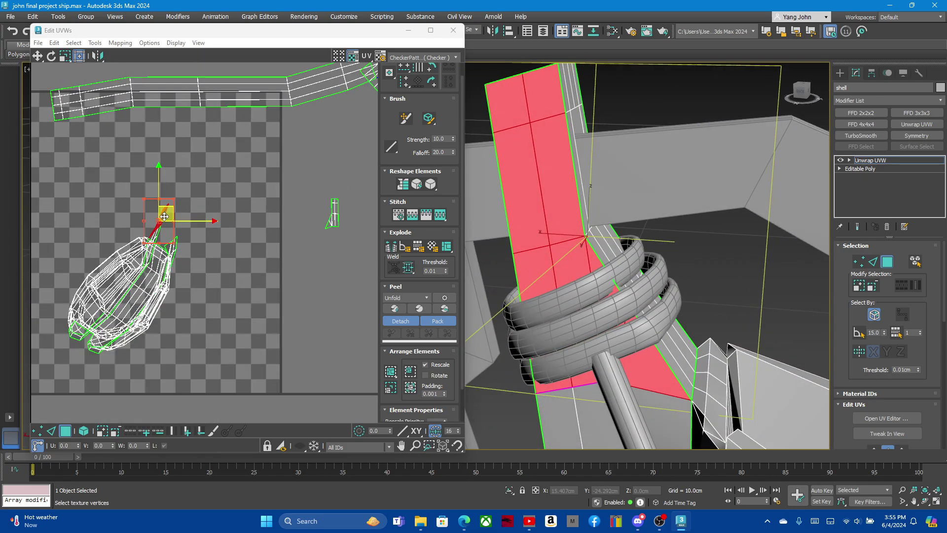
{"action": "left_click_drag", "start_coordinate": [158, 224], "coordinate": [307, 216]}
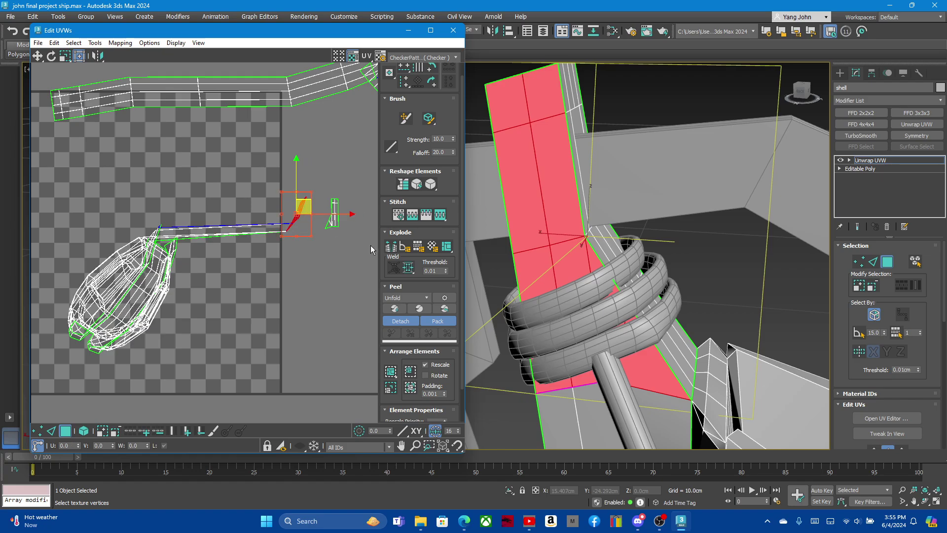
{"action": "key", "text": "ctrl+z"}
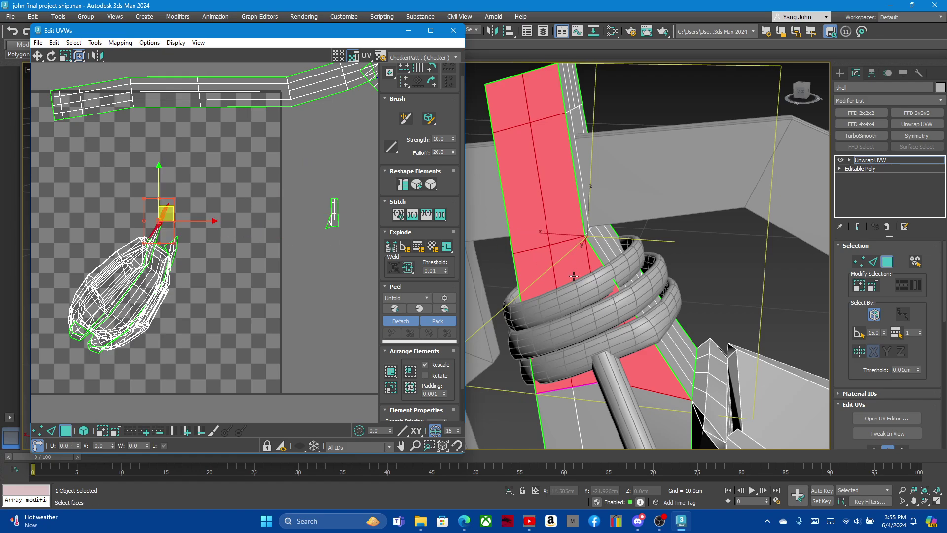
{"action": "right_click", "coordinate": [574, 276]}
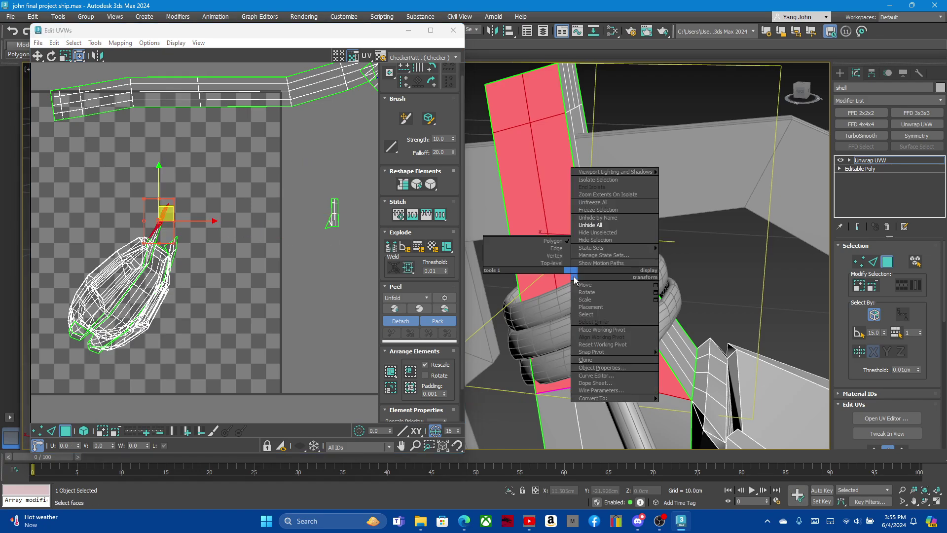
- Hide all objects except the selected strut part, orbit around it, and clear the face selection
{"action": "left_click", "coordinate": [598, 233]}
{"action": "middle_click_drag", "start_coordinate": [616, 231], "coordinate": [674, 206], "text": "alt"}
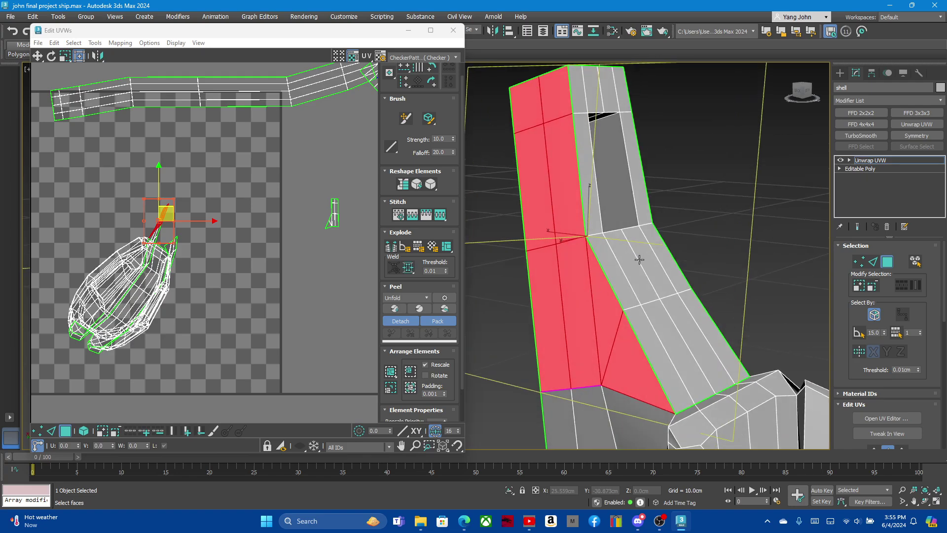
{"action": "left_click", "coordinate": [674, 205]}
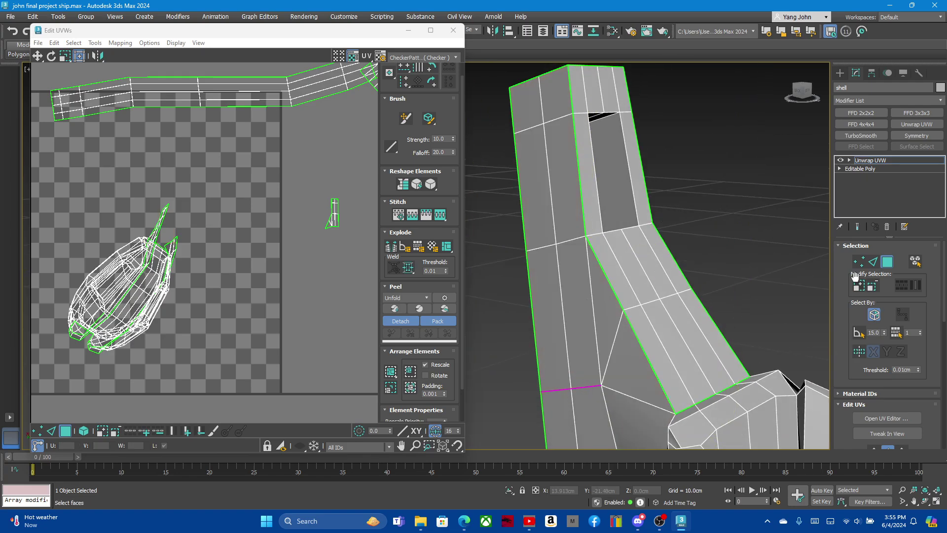
- Select an edge on the strut column and apply Target Weld from the UV options
{"action": "left_click", "coordinate": [871, 261]}
{"action": "left_click", "coordinate": [633, 399]}
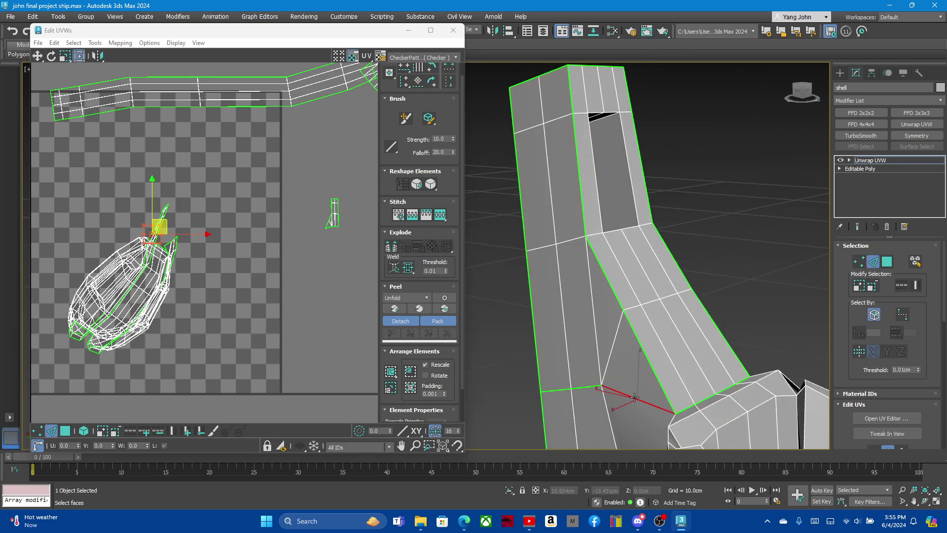
{"action": "right_click", "coordinate": [632, 382]}
{"action": "right_click", "coordinate": [151, 249]}
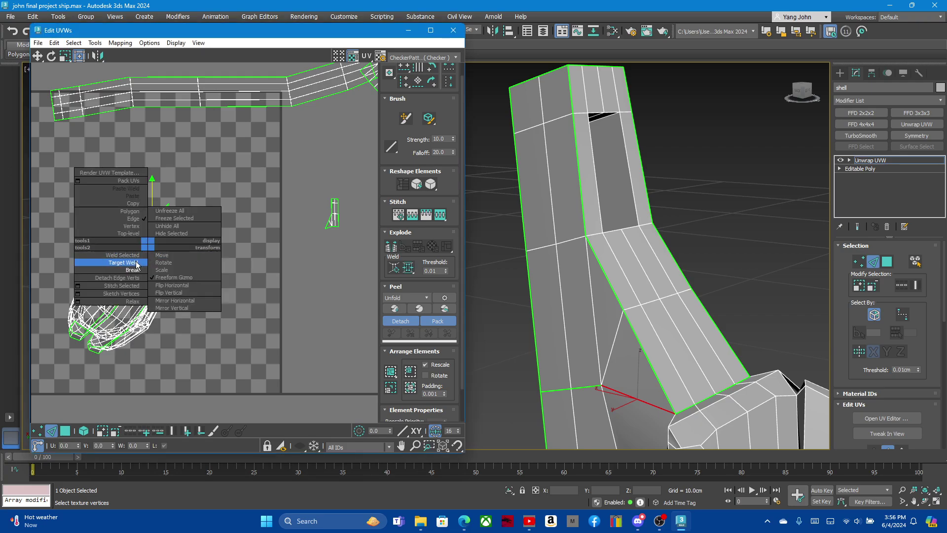
{"action": "left_click", "coordinate": [123, 266]}
- Select the strut's left column faces, from the lower triangle up to the top quad
{"action": "left_click", "coordinate": [887, 261]}
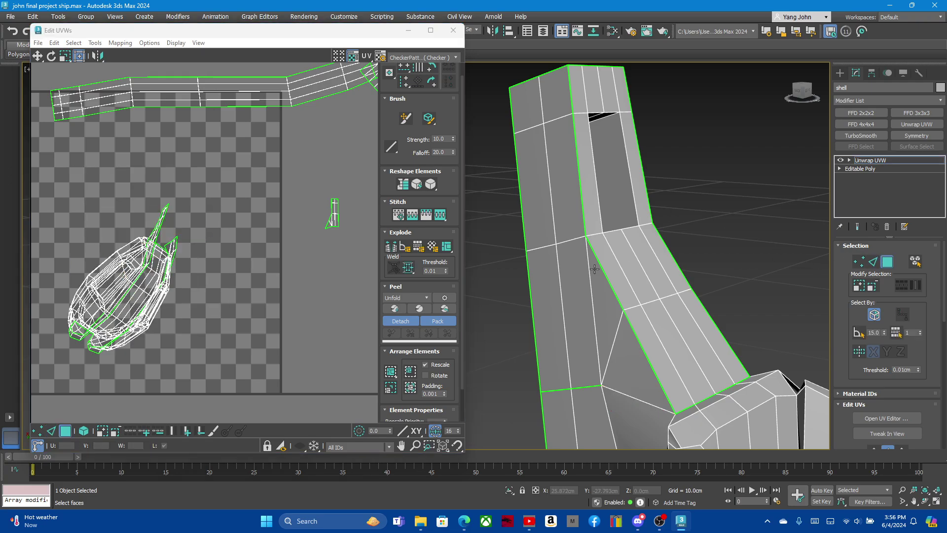
{"action": "left_click", "coordinate": [592, 291]}
{"action": "double_click", "coordinate": [576, 291]}
{"action": "left_click", "coordinate": [576, 291]}
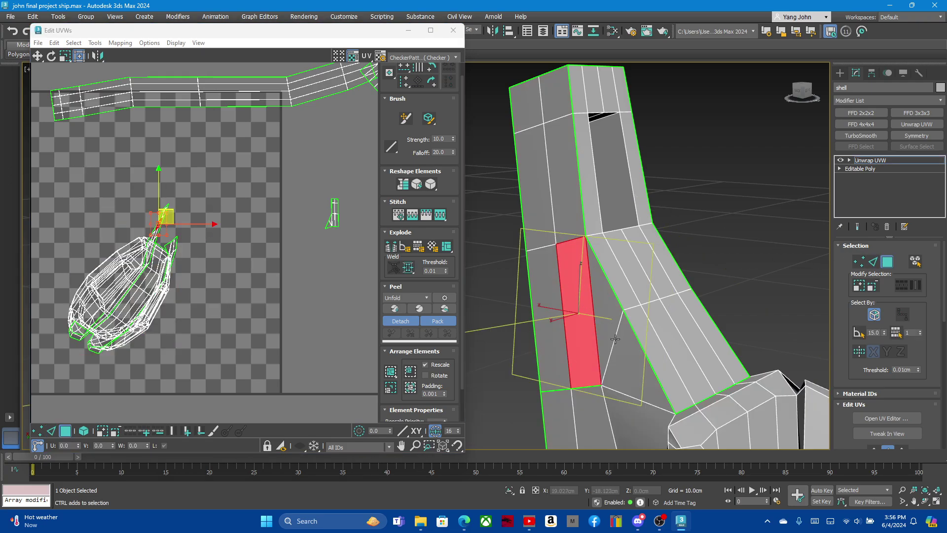
{"action": "left_click", "coordinate": [603, 338], "text": "ctrl"}
{"action": "left_click", "coordinate": [539, 328], "text": "ctrl"}
{"action": "left_click", "coordinate": [563, 236], "text": "ctrl"}
{"action": "left_click", "coordinate": [533, 187], "text": "ctrl"}
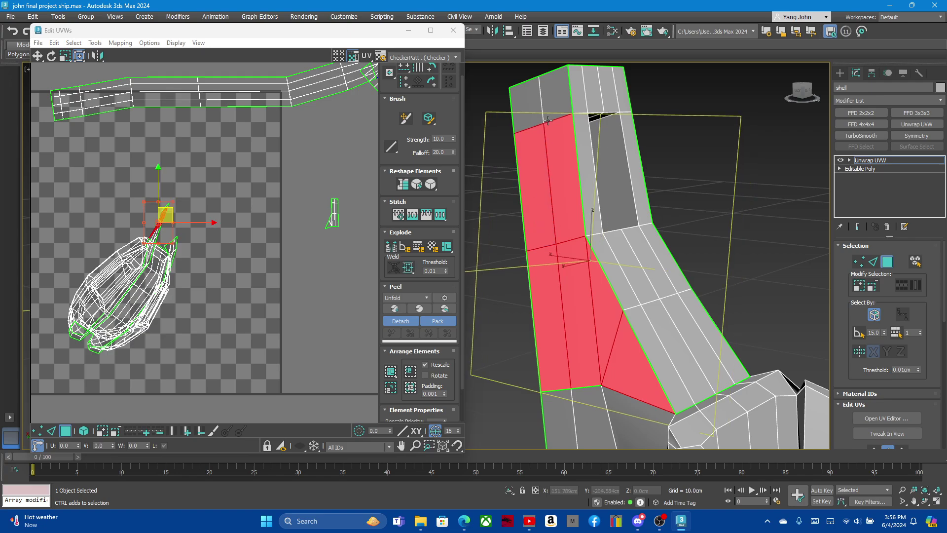
{"action": "left_click", "coordinate": [548, 101], "text": "ctrl"}
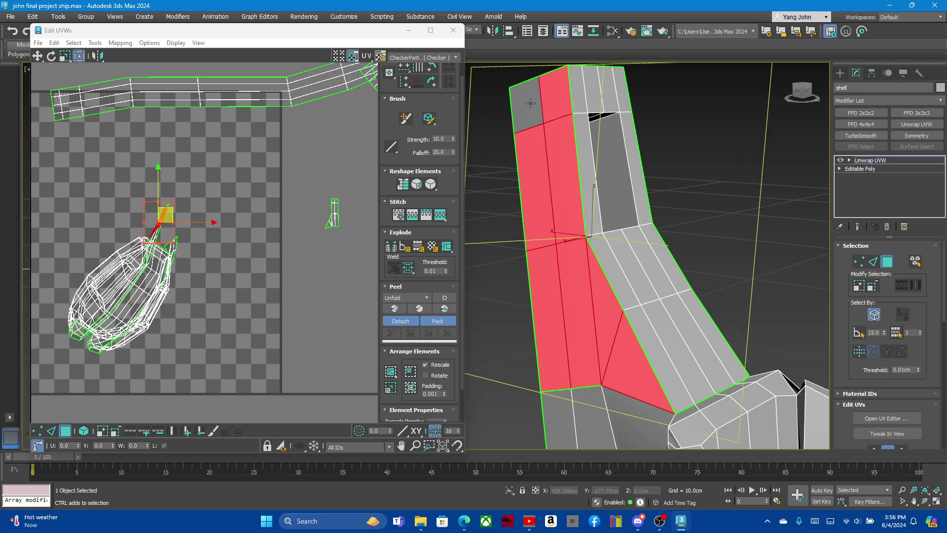
- Test-move the selected column UVs in Edit UVWs, then clear the selection
{"action": "left_click", "coordinate": [158, 221]}
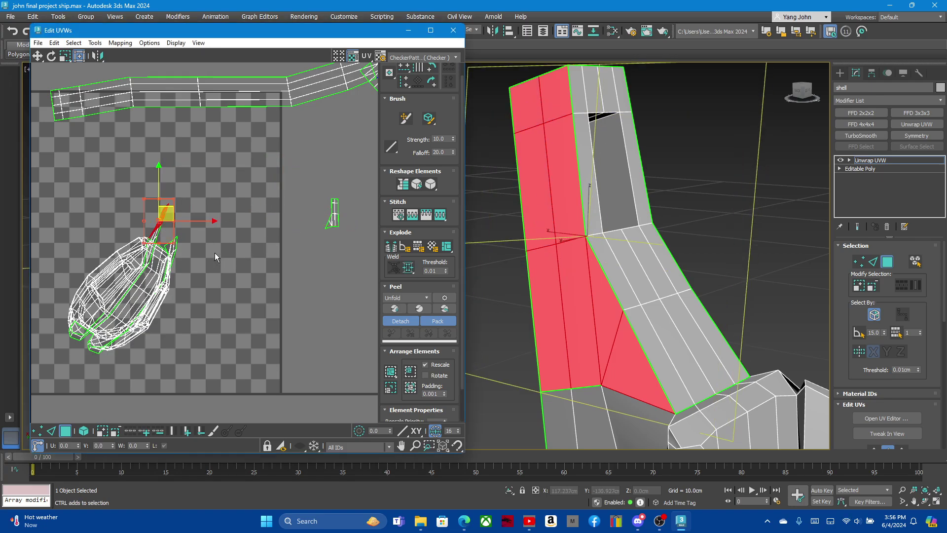
{"action": "left_click_drag", "start_coordinate": [157, 227], "coordinate": [295, 212]}
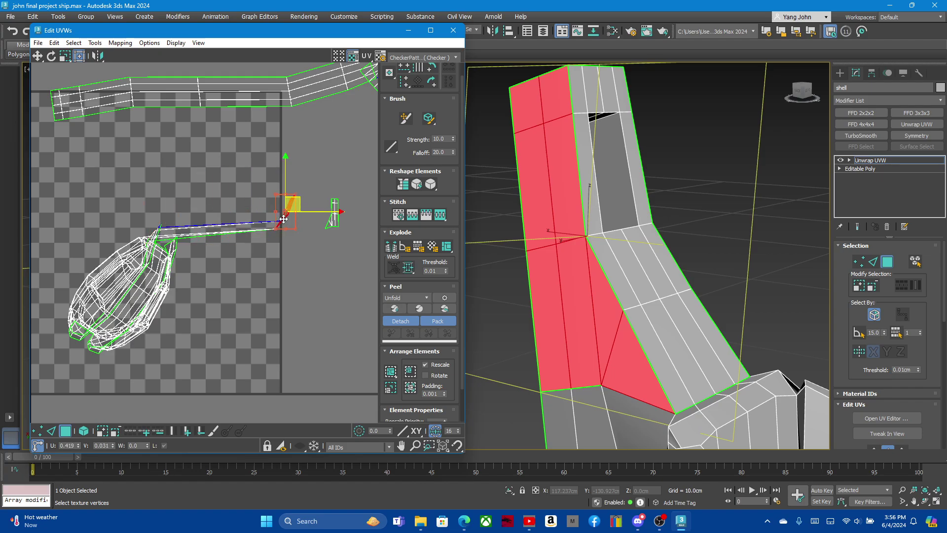
{"action": "left_click", "coordinate": [500, 343]}
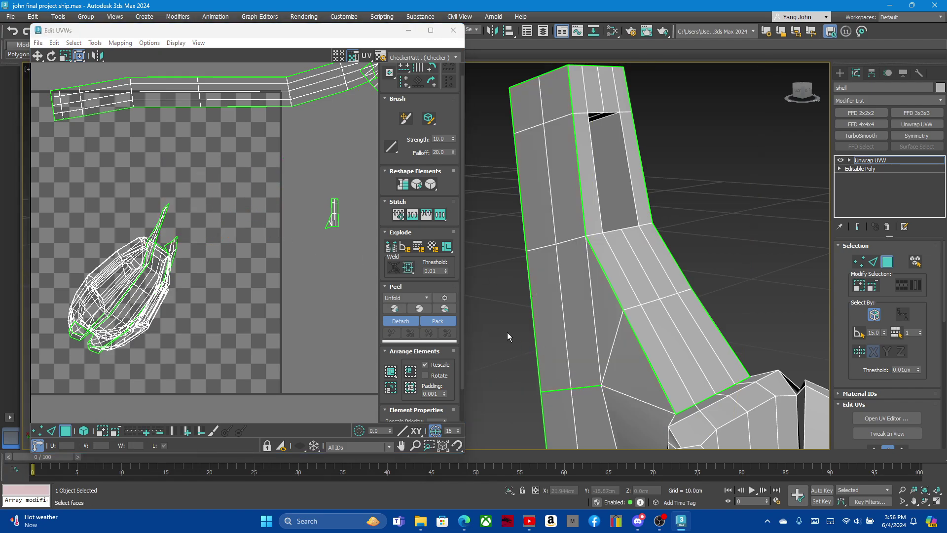
- Clear the edge and UV selections and frame the strut column beside the hull
{"action": "key", "text": "2"}
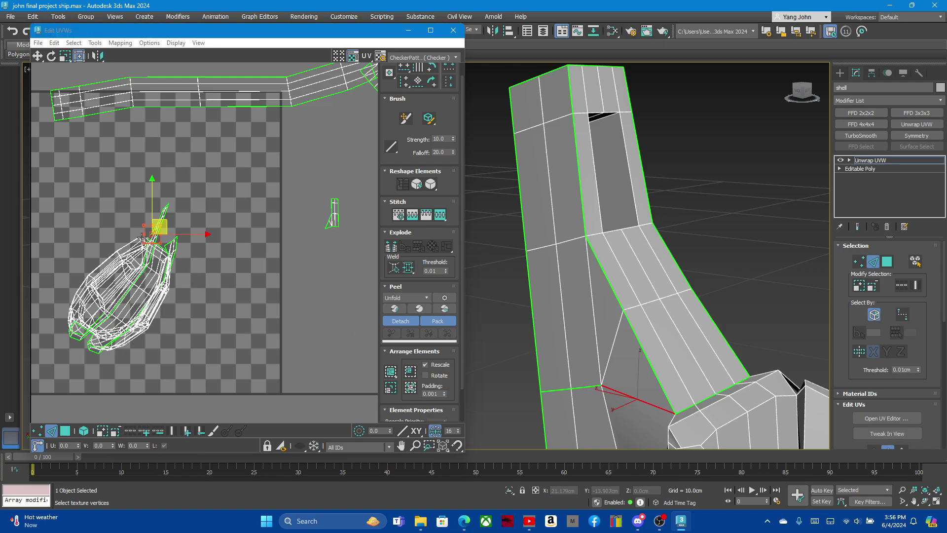
{"action": "right_click", "coordinate": [139, 254]}
{"action": "left_click", "coordinate": [518, 379]}
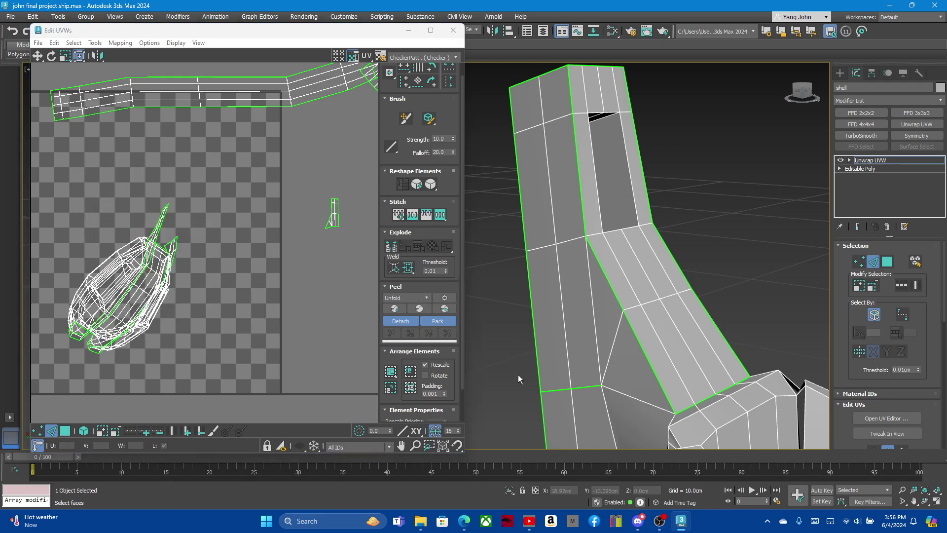
{"action": "middle_click_drag", "start_coordinate": [609, 381], "coordinate": [658, 271], "text": "alt"}
{"action": "scroll", "coordinate": [544, 336], "scroll_direction": "up", "scroll_amount": 2}
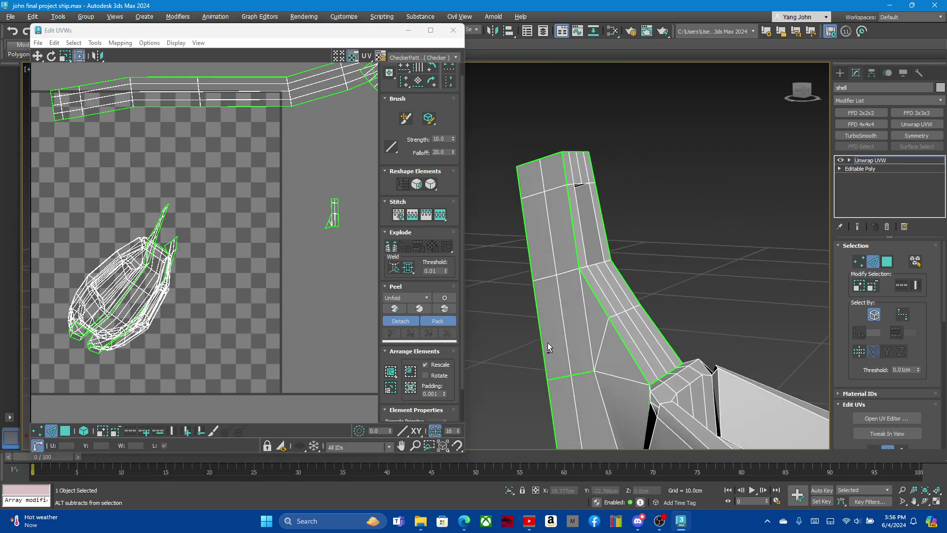
{"action": "middle_click_drag", "start_coordinate": [548, 342], "coordinate": [610, 328], "text": "alt"}
{"action": "scroll", "coordinate": [641, 280], "scroll_direction": "down", "scroll_amount": 2}
{"action": "middle_click_drag", "start_coordinate": [641, 280], "coordinate": [644, 333], "text": "alt"}
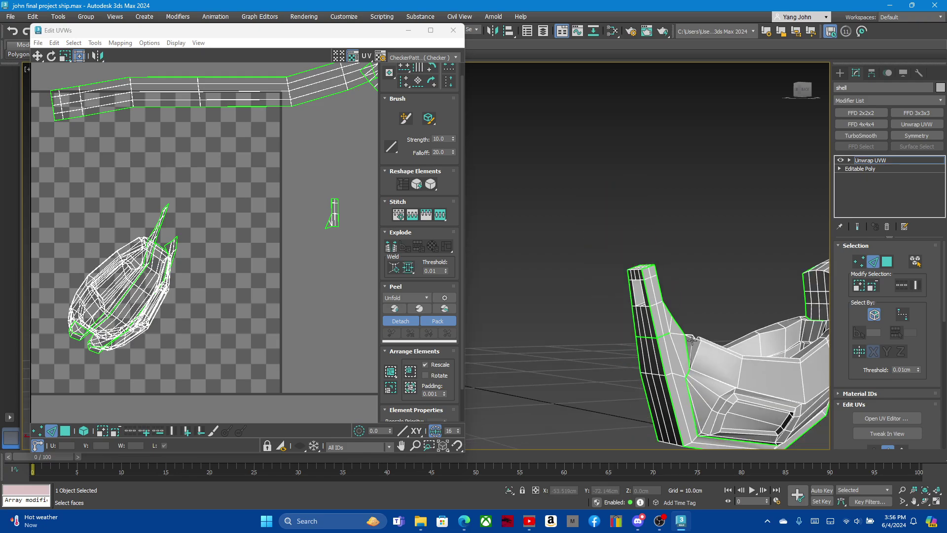
{"action": "left_click", "coordinate": [644, 333]}
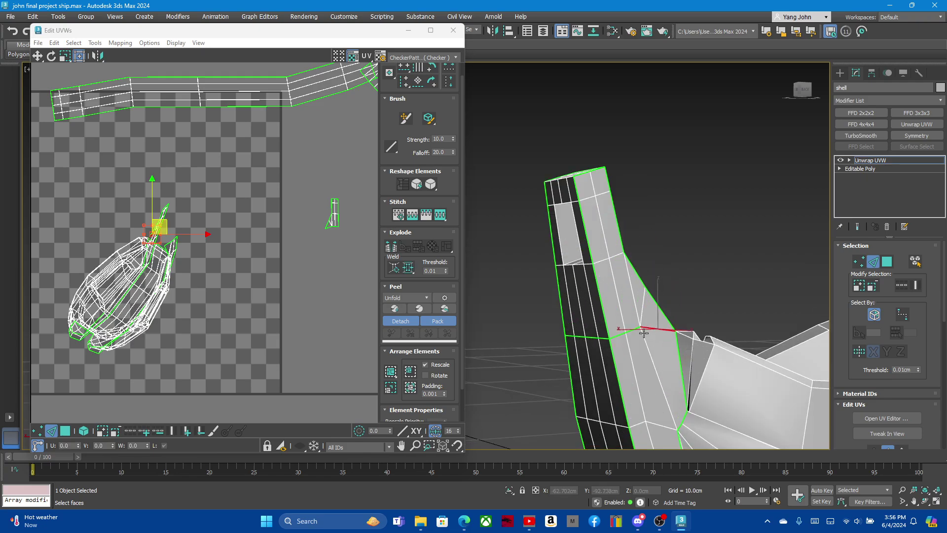
{"action": "right_click", "coordinate": [149, 241]}
{"action": "left_click", "coordinate": [138, 258]}
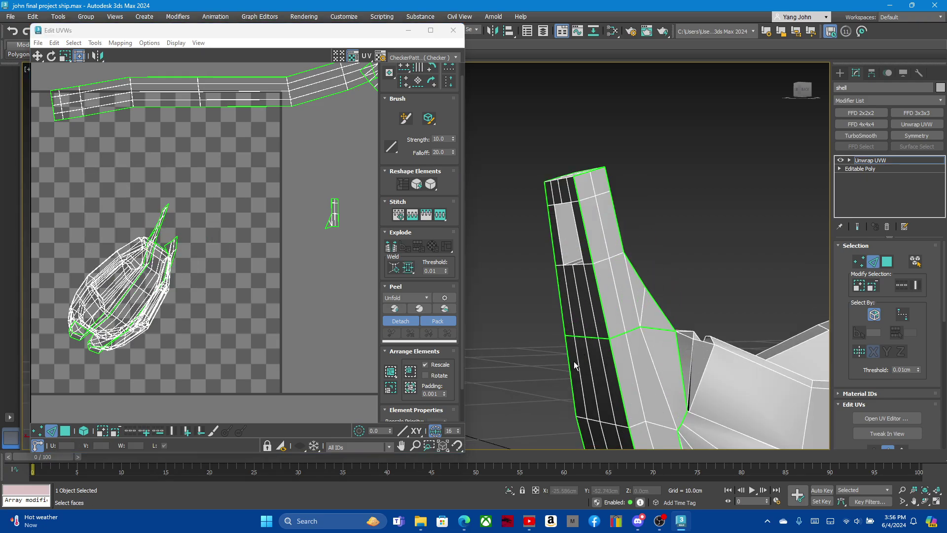
{"action": "mouse_move", "coordinate": [627, 336]}
{"action": "middle_mouse_down", "text": "alt"}
{"action": "mouse_move", "coordinate": [608, 334]}
{"action": "mouse_move", "coordinate": [521, 264]}
{"action": "middle_mouse_up", "text": "alt"}
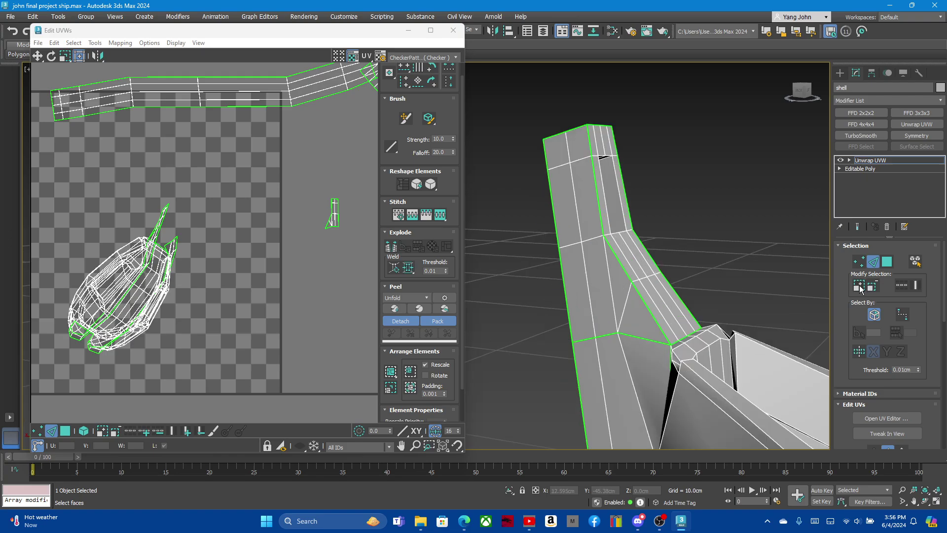
- Select the strut column's face strips and reshape their UV island
{"action": "left_click", "coordinate": [887, 261]}
{"action": "left_click", "coordinate": [607, 287]}
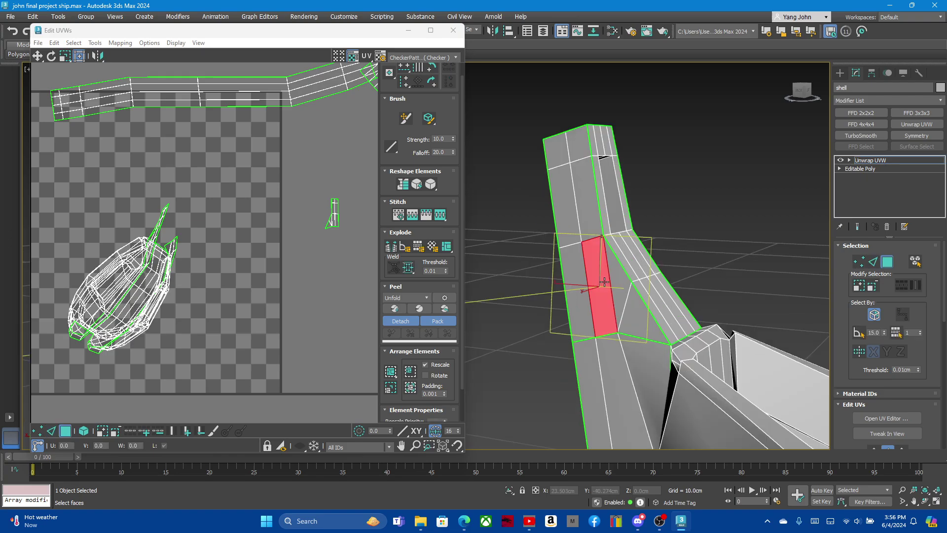
{"action": "left_click", "coordinate": [636, 312], "text": "ctrl"}
{"action": "left_click", "coordinate": [594, 217], "text": "ctrl"}
{"action": "left_click", "coordinate": [572, 154], "text": "ctrl"}
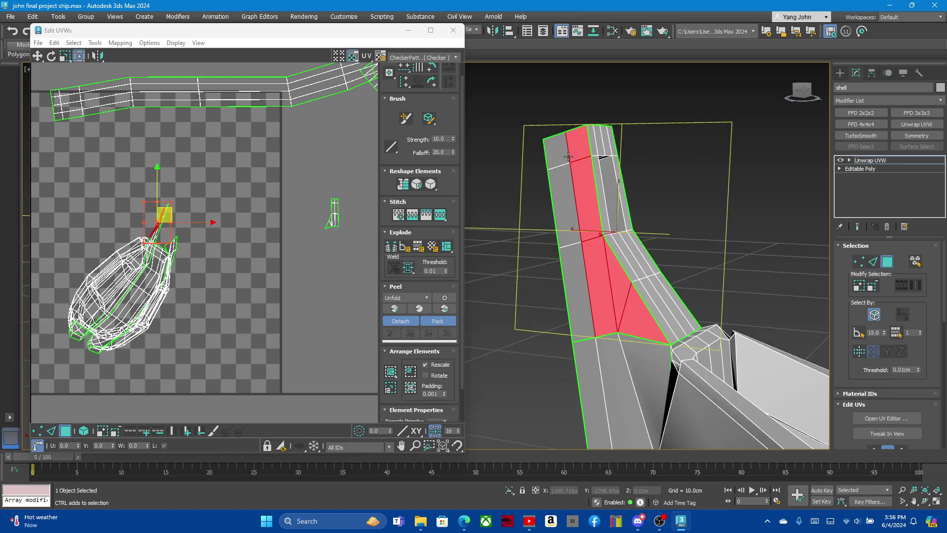
{"action": "left_click", "coordinate": [558, 197], "text": "ctrl"}
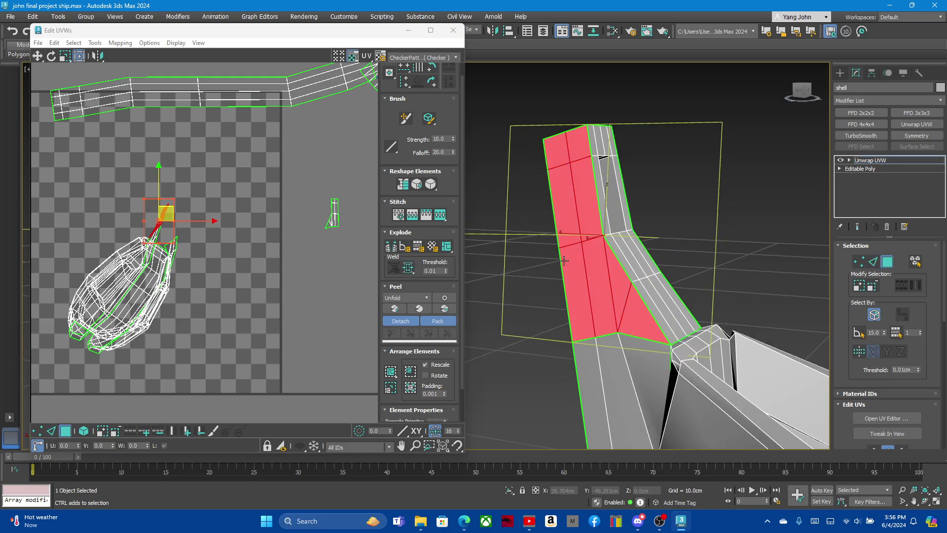
{"action": "left_click", "coordinate": [431, 187]}
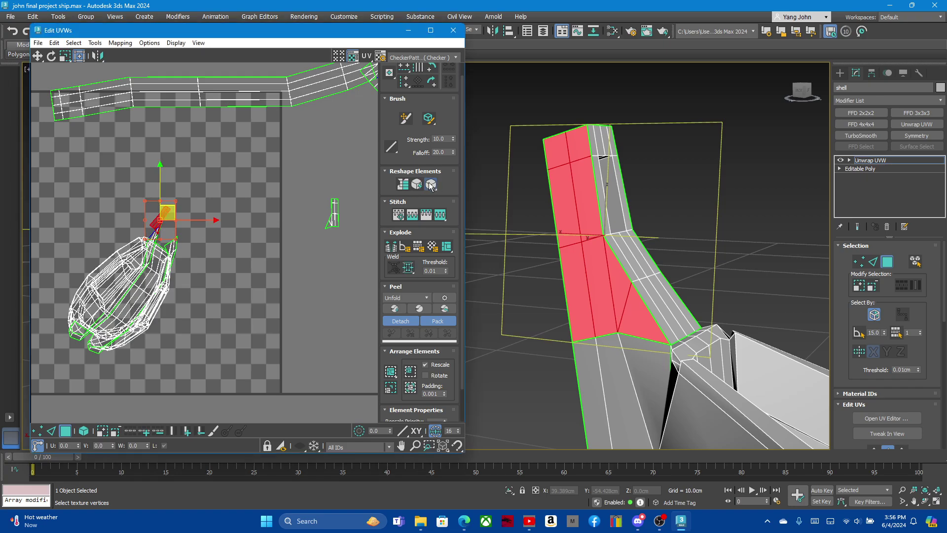
- Move the strut UV island to the right and rotate it upright
{"action": "left_click_drag", "start_coordinate": [157, 220], "coordinate": [321, 250]}
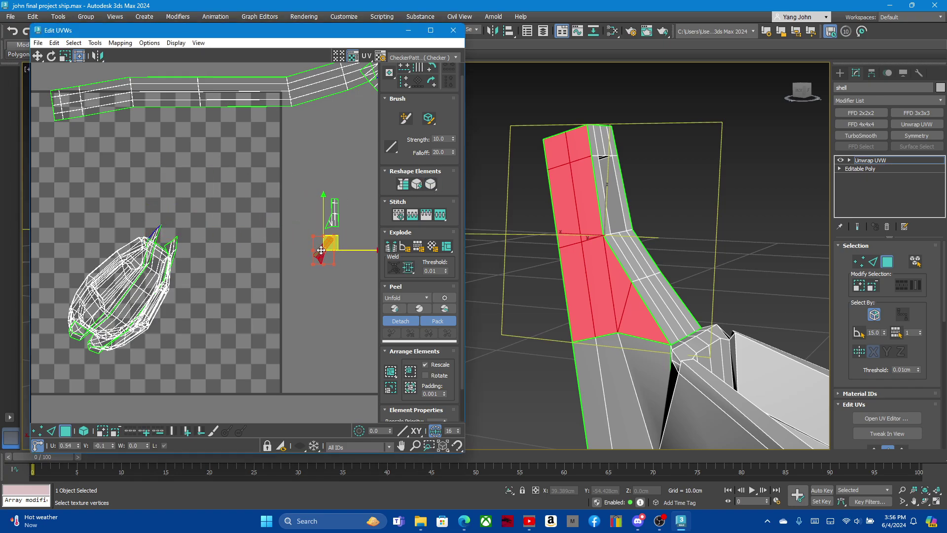
{"action": "scroll", "coordinate": [321, 250], "scroll_direction": "up", "scroll_amount": 2}
{"action": "scroll", "coordinate": [317, 250], "scroll_direction": "up", "scroll_amount": 2}
{"action": "middle_click_drag", "start_coordinate": [317, 249], "coordinate": [264, 224]}
{"action": "scroll", "coordinate": [314, 214], "scroll_direction": "up", "scroll_amount": 2}
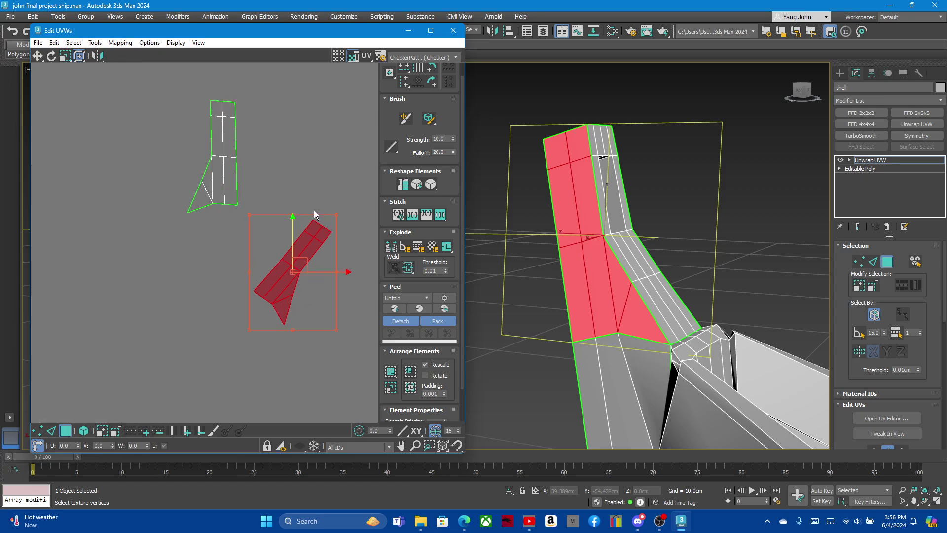
{"action": "left_click", "coordinate": [38, 56]}
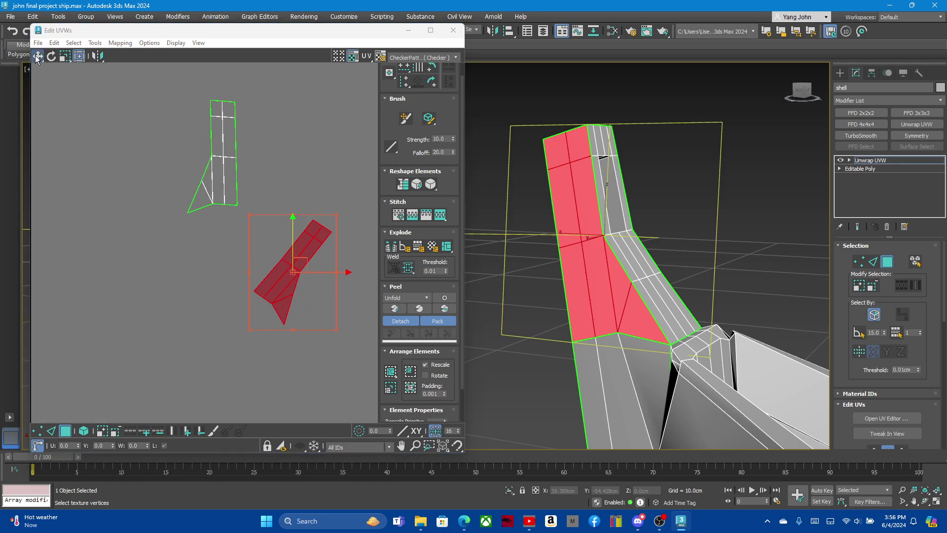
{"action": "left_click", "coordinate": [51, 56]}
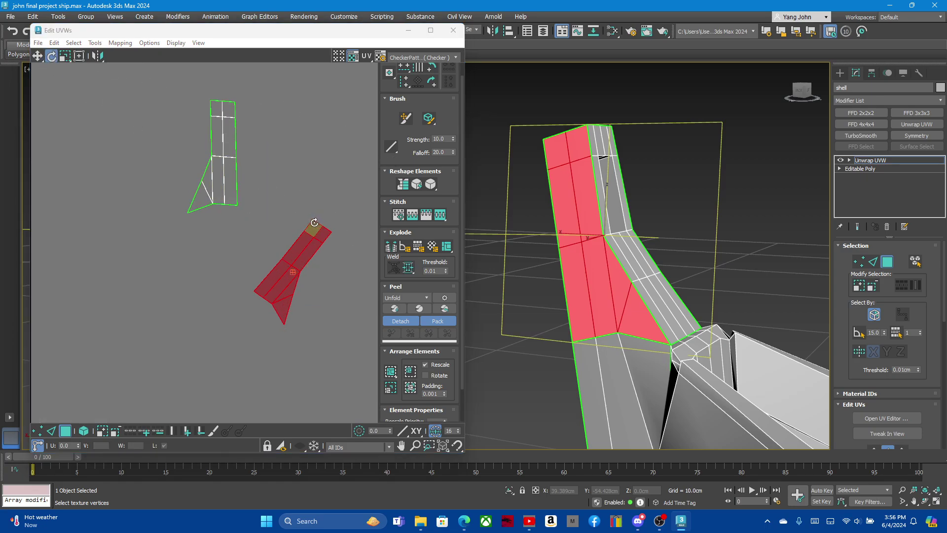
{"action": "left_click_drag", "start_coordinate": [314, 223], "coordinate": [282, 262]}
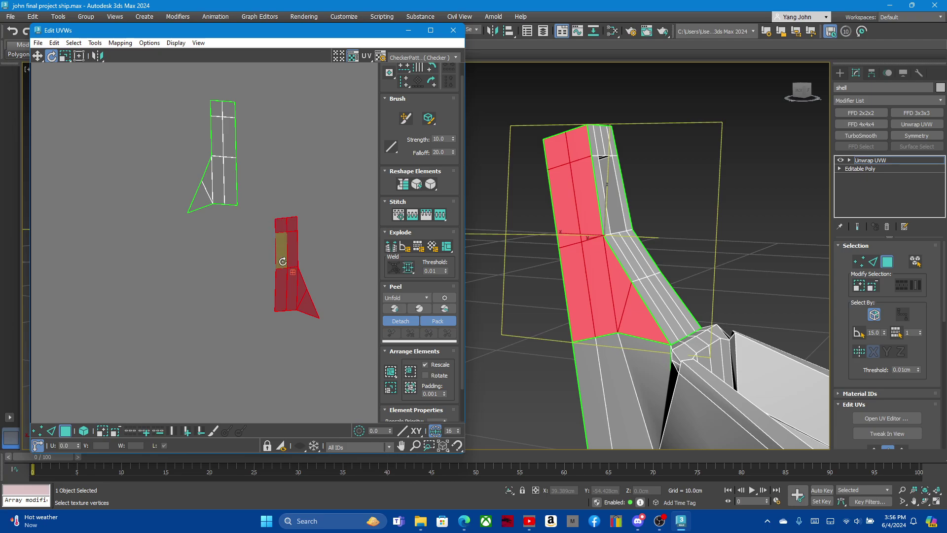
{"action": "left_click", "coordinate": [18, 54]}
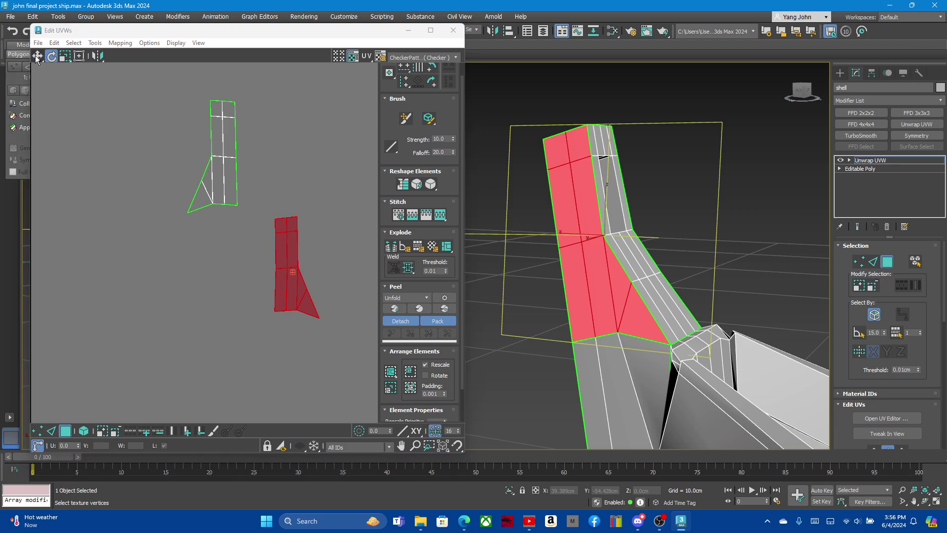
{"action": "left_click", "coordinate": [181, 233]}
- Move the right strut island up level with the left, then relax both islands
{"action": "left_click", "coordinate": [38, 55]}
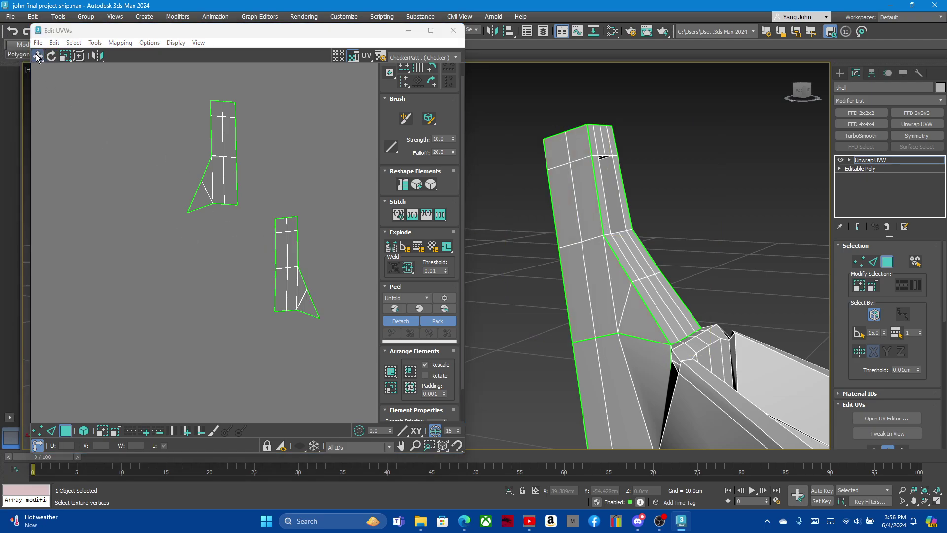
{"action": "left_click", "coordinate": [278, 271]}
{"action": "left_click_drag", "start_coordinate": [280, 271], "coordinate": [280, 168]}
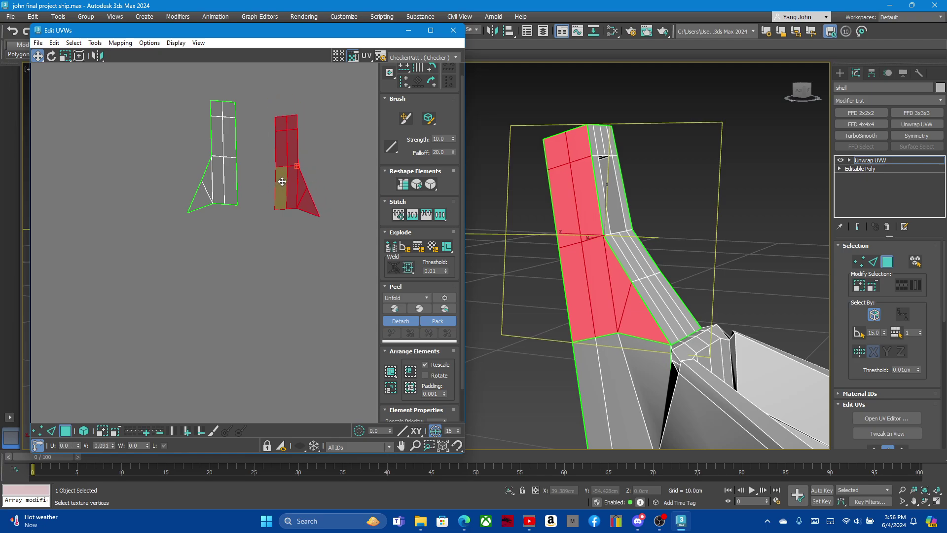
{"action": "left_click", "coordinate": [143, 122]}
{"action": "left_click_drag", "start_coordinate": [148, 79], "coordinate": [369, 254]}
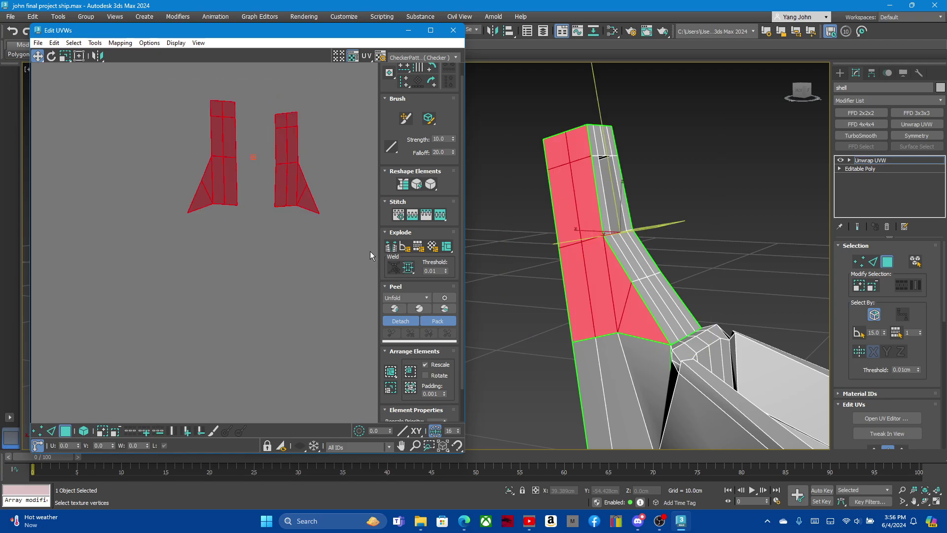
{"action": "left_click", "coordinate": [431, 185]}
{"action": "left_click", "coordinate": [238, 259]}
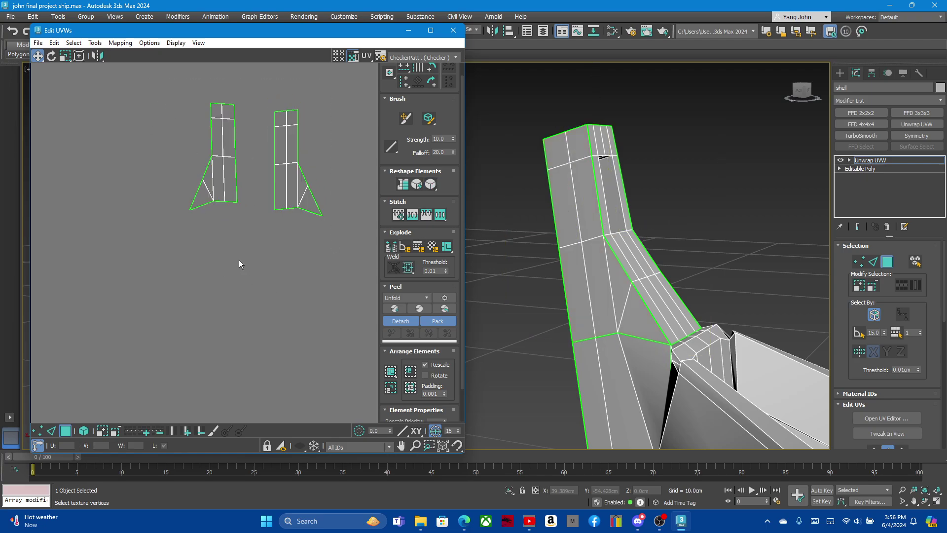
{"action": "scroll", "coordinate": [239, 260], "scroll_direction": "down", "scroll_amount": 1}
- Select the mast's inner strip faces and move their UV island off the long rim strip
{"action": "scroll", "coordinate": [653, 293], "scroll_direction": "down", "scroll_amount": 2}
{"action": "middle_click_drag", "start_coordinate": [653, 293], "coordinate": [673, 305], "text": "alt"}
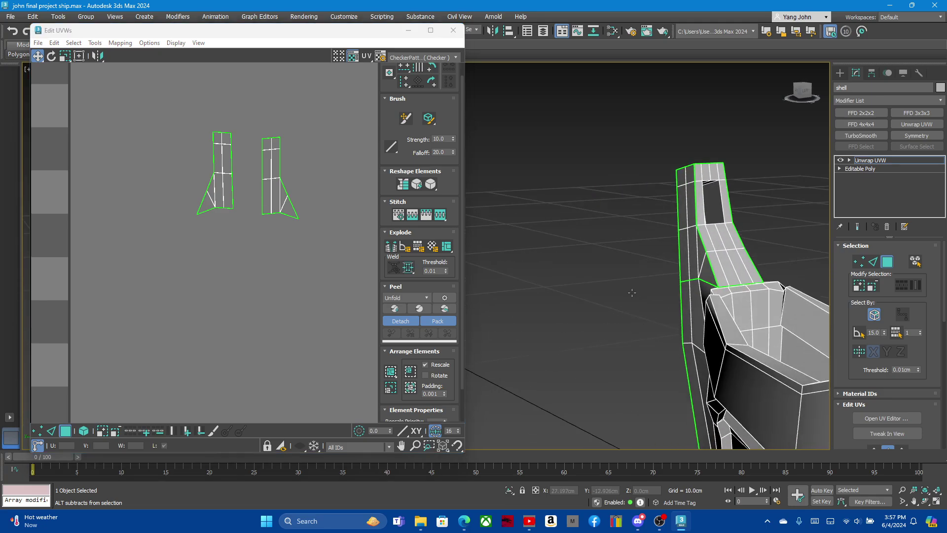
{"action": "left_click", "coordinate": [673, 305]}
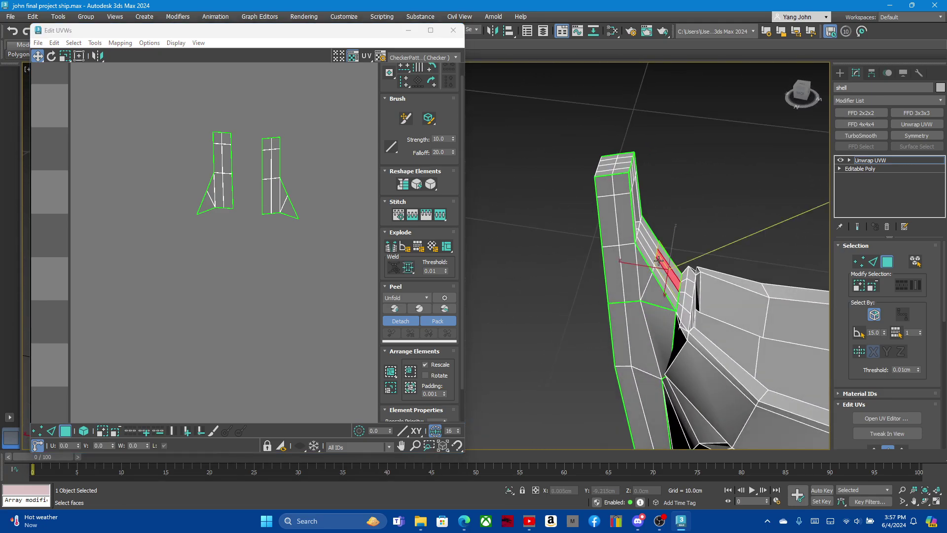
{"action": "mouse_move", "coordinate": [555, 286]}
{"action": "middle_mouse_down", "text": "alt"}
{"action": "mouse_move", "coordinate": [667, 251]}
{"action": "mouse_move", "coordinate": [616, 281]}
{"action": "mouse_move", "coordinate": [547, 279]}
{"action": "middle_mouse_up", "text": "alt"}
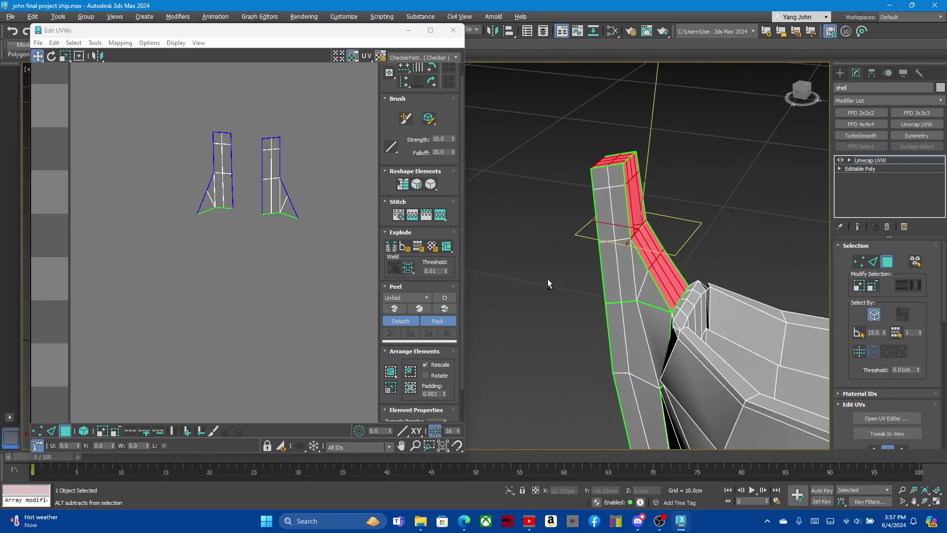
{"action": "scroll", "coordinate": [243, 216], "scroll_direction": "down", "scroll_amount": 3}
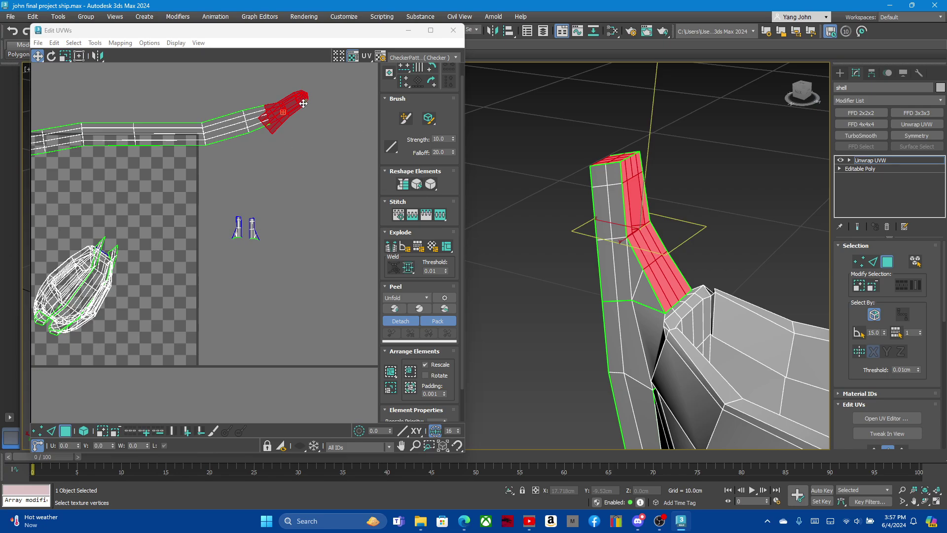
{"action": "left_click_drag", "start_coordinate": [297, 106], "coordinate": [297, 191]}
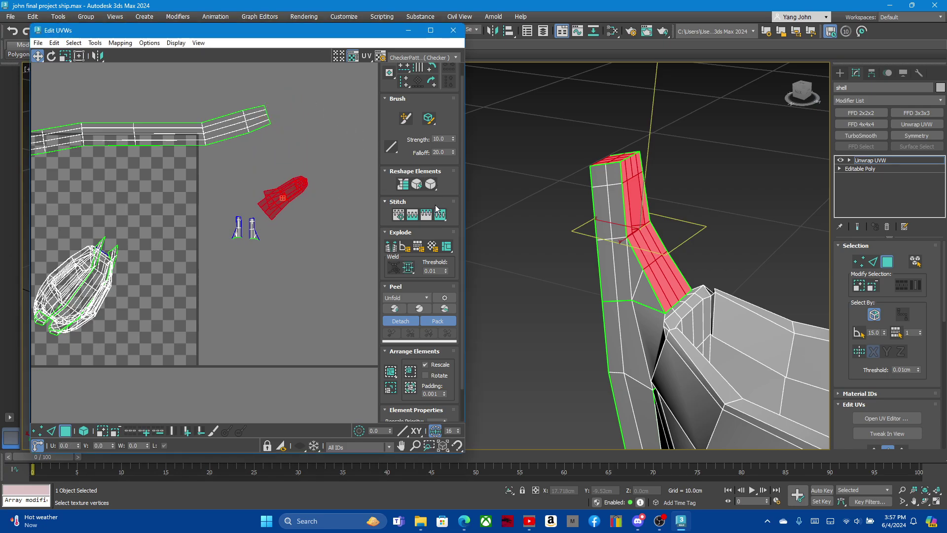
- Straighten the island and relax it repeatedly into a compact rectangle
{"action": "left_click", "coordinate": [432, 186]}
{"action": "left_click", "coordinate": [404, 186]}
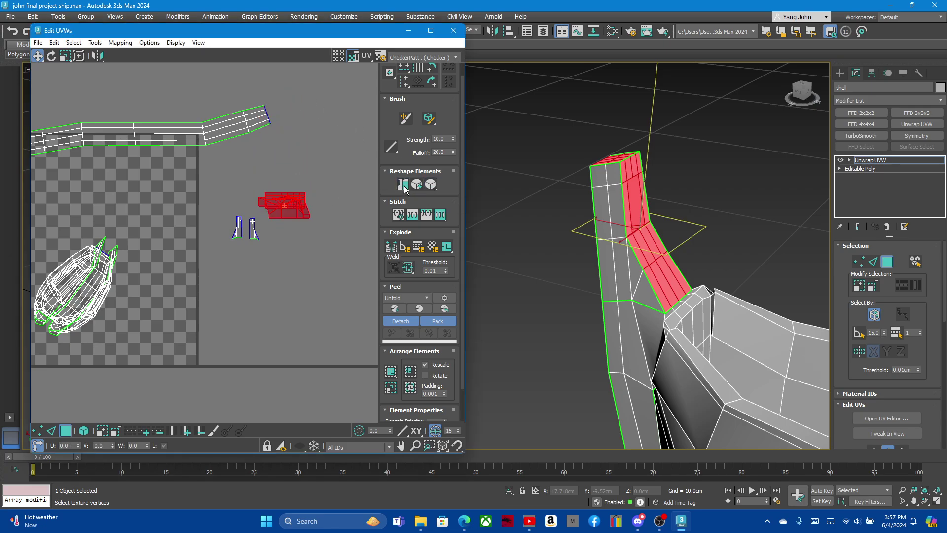
{"action": "left_click", "coordinate": [431, 185]}
{"action": "left_click", "coordinate": [431, 185]}
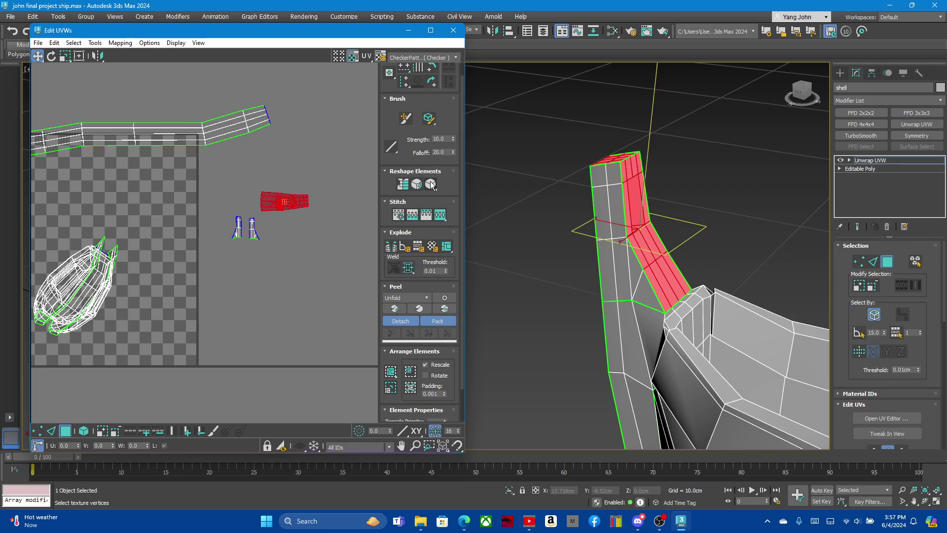
{"action": "left_click", "coordinate": [431, 184]}
{"action": "left_click", "coordinate": [431, 185]}
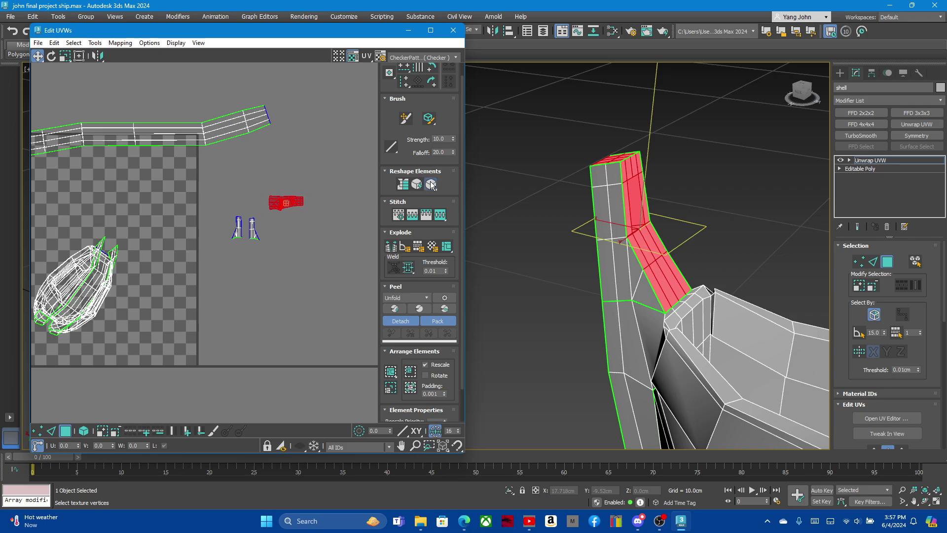
{"action": "left_click", "coordinate": [431, 185]}
{"action": "scroll", "coordinate": [572, 223], "scroll_direction": "up", "scroll_amount": 3}
{"action": "mouse_move", "coordinate": [542, 227]}
{"action": "middle_mouse_down", "text": "alt"}
{"action": "mouse_move", "coordinate": [572, 223]}
{"action": "mouse_move", "coordinate": [568, 243]}
{"action": "mouse_move", "coordinate": [543, 225]}
{"action": "middle_mouse_up", "text": "alt"}
{"action": "scroll", "coordinate": [572, 223], "scroll_direction": "up", "scroll_amount": 3}
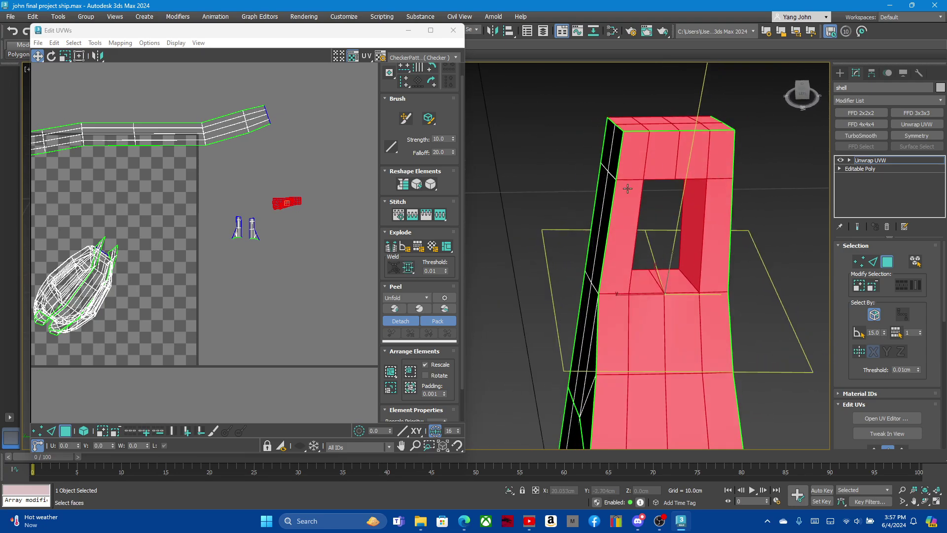
- Select the edges along the mast's top and stitch their UVs together
{"action": "left_click", "coordinate": [303, 193]}
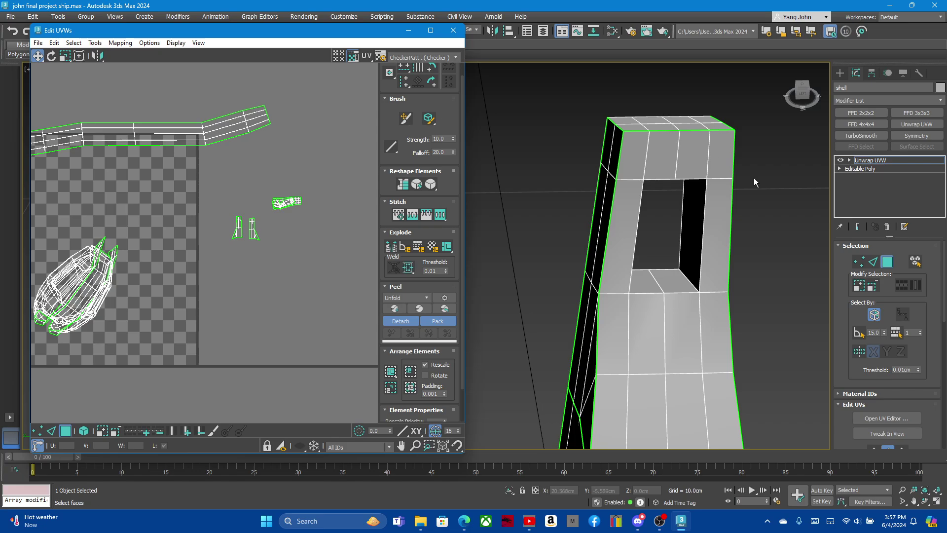
{"action": "left_click", "coordinate": [873, 261]}
{"action": "left_click", "coordinate": [662, 131]}
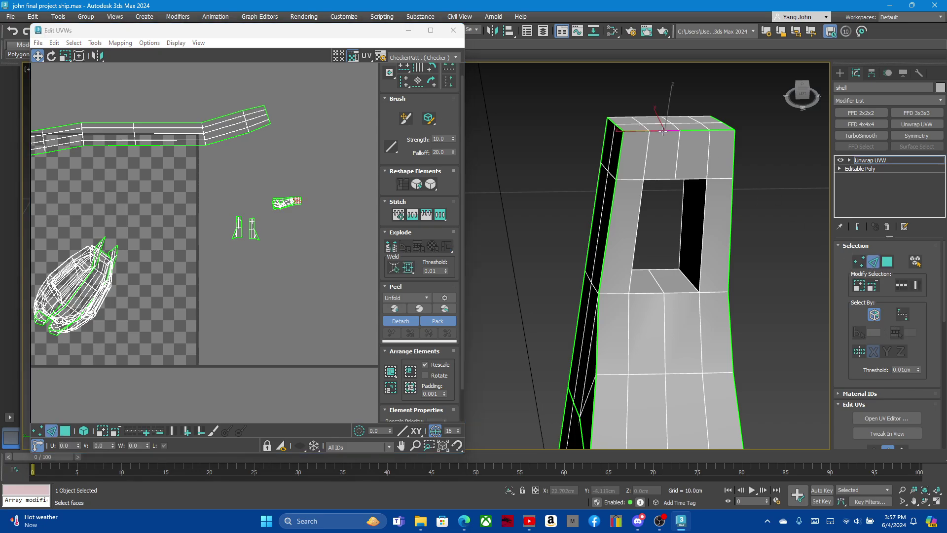
{"action": "left_click", "coordinate": [722, 130], "text": "ctrl"}
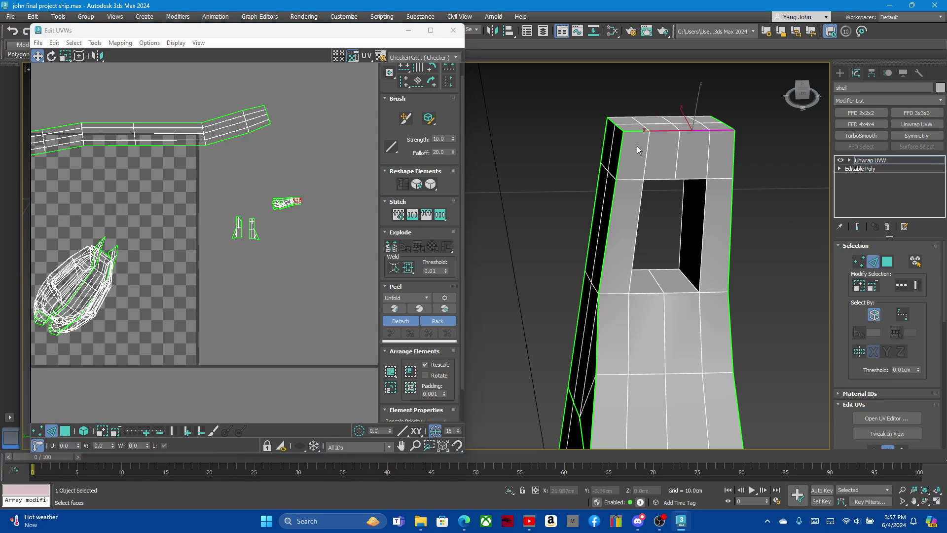
{"action": "middle_click_drag", "start_coordinate": [628, 136], "coordinate": [637, 122], "text": "alt"}
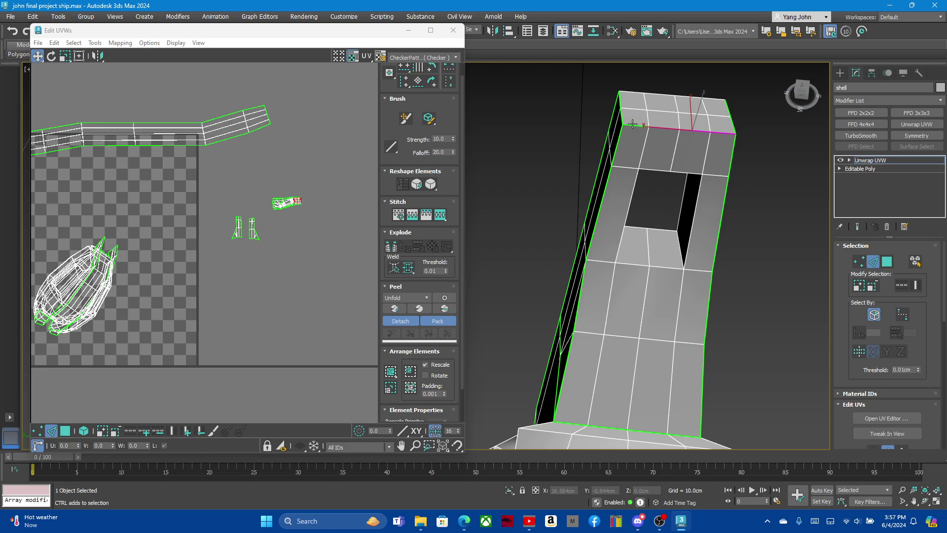
{"action": "left_click", "coordinate": [632, 124], "text": "ctrl"}
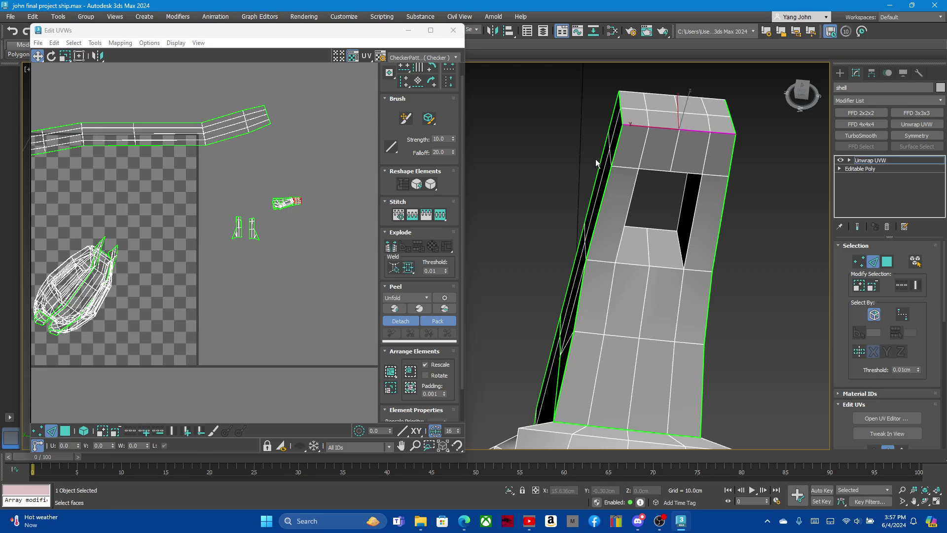
{"action": "left_click", "coordinate": [440, 215]}
- Select the remaining top edges out to the corner and stitch them as well
{"action": "scroll", "coordinate": [309, 238], "scroll_direction": "up", "scroll_amount": 2}
{"action": "scroll", "coordinate": [335, 214], "scroll_direction": "up", "scroll_amount": 2}
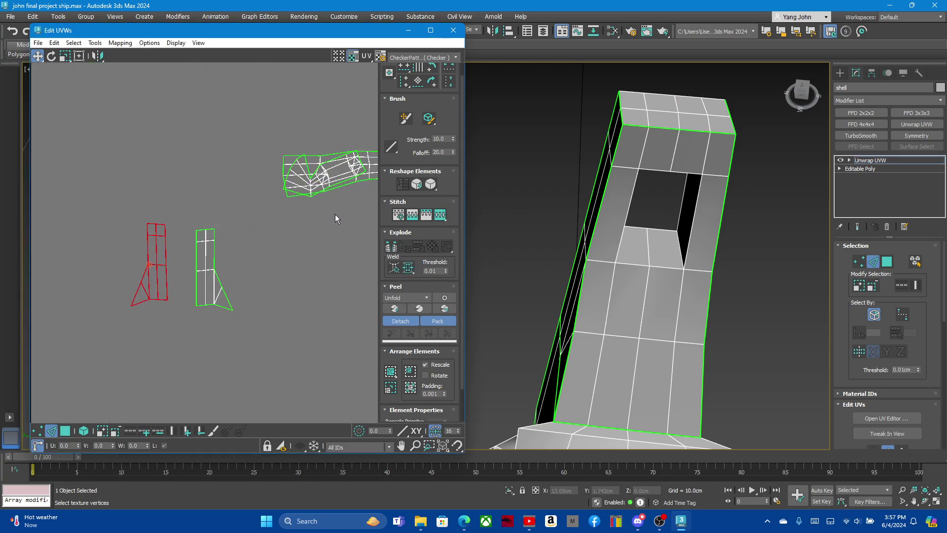
{"action": "scroll", "coordinate": [336, 214], "scroll_direction": "up", "scroll_amount": 1}
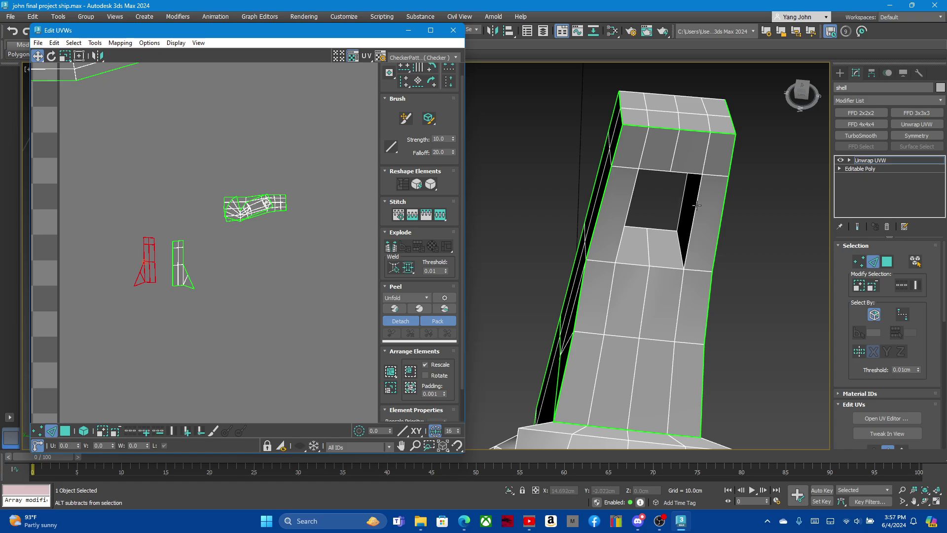
{"action": "middle_click_drag", "start_coordinate": [612, 175], "coordinate": [581, 175]}
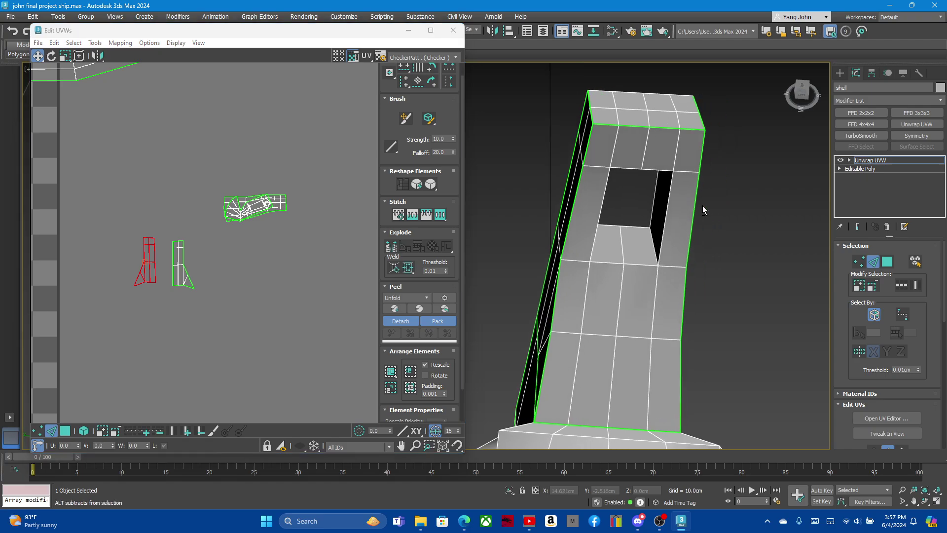
{"action": "left_click", "coordinate": [611, 124]}
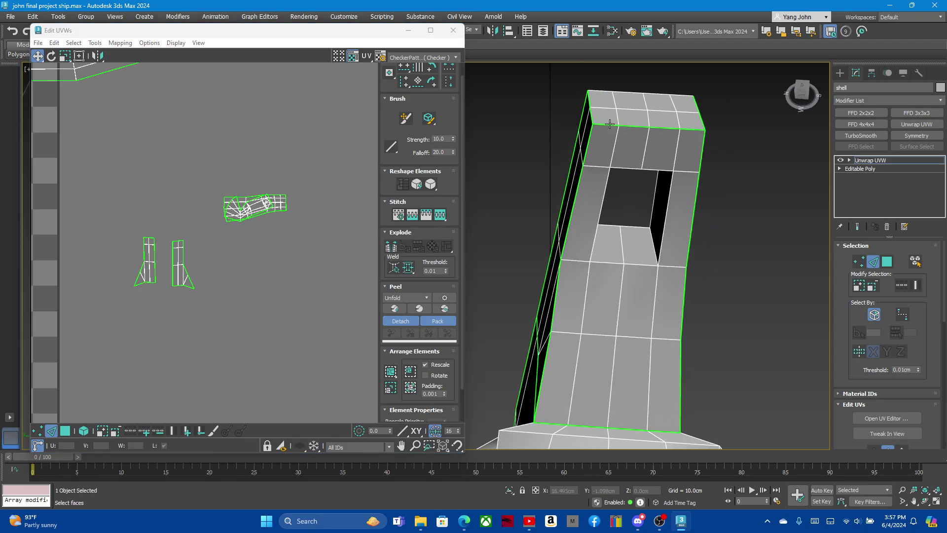
{"action": "left_click", "coordinate": [664, 129], "text": "ctrl"}
{"action": "left_click", "coordinate": [439, 217]}
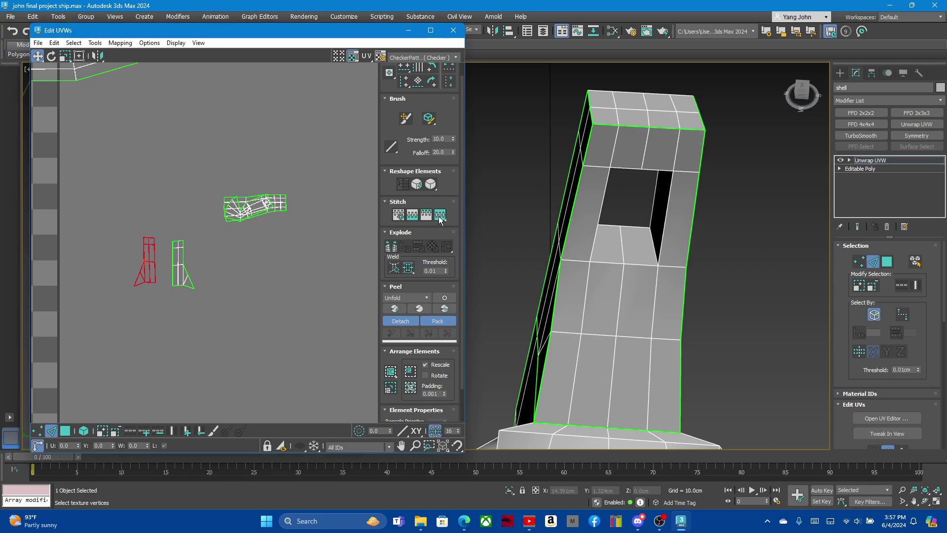
- Select the elements around the window hole, including its left side and the sill below
{"action": "left_click", "coordinate": [622, 178]}
{"action": "left_click", "coordinate": [625, 191], "text": "ctrl"}
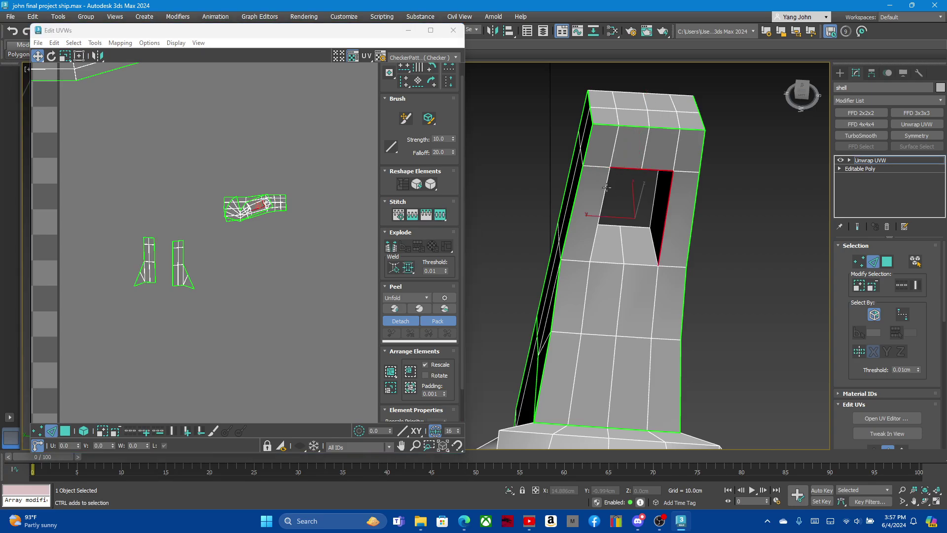
{"action": "left_click", "coordinate": [606, 187], "text": "ctrl"}
{"action": "left_click", "coordinate": [612, 257], "text": "ctrl"}
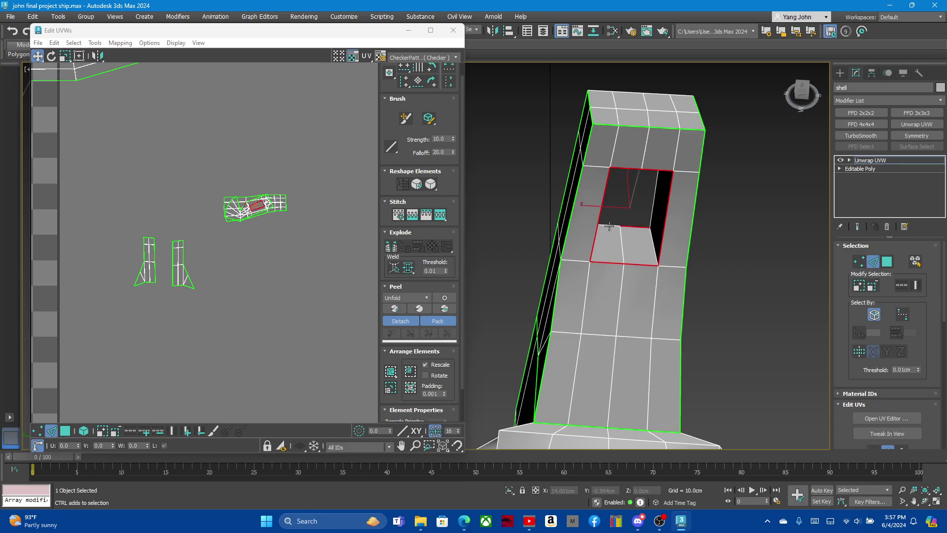
{"action": "mouse_move", "coordinate": [636, 219]}
{"action": "middle_mouse_down", "text": "alt"}
{"action": "mouse_move", "coordinate": [661, 259]}
{"action": "mouse_move", "coordinate": [703, 229]}
{"action": "middle_mouse_up", "text": "alt"}
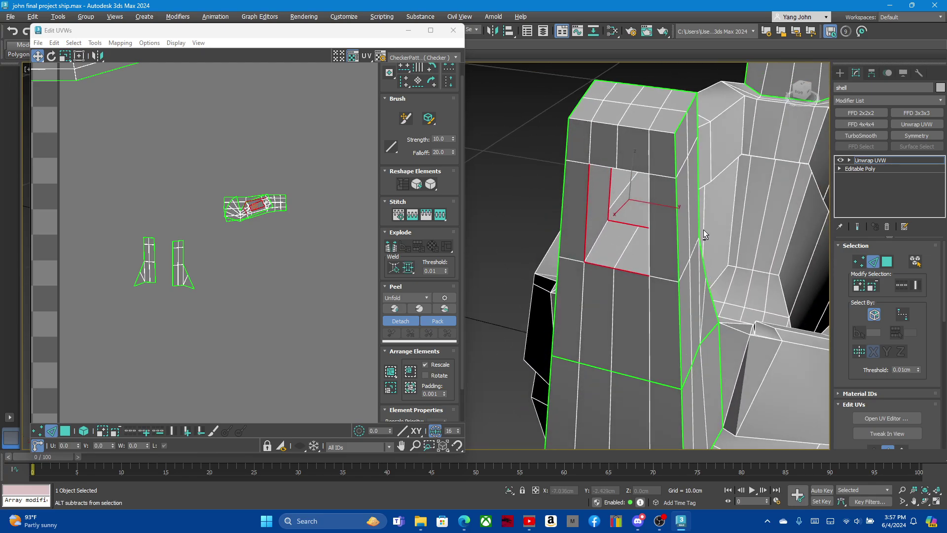
- Add the hole's right edge and convert the window rim edges to seams
{"action": "left_click", "coordinate": [649, 220], "text": "ctrl"}
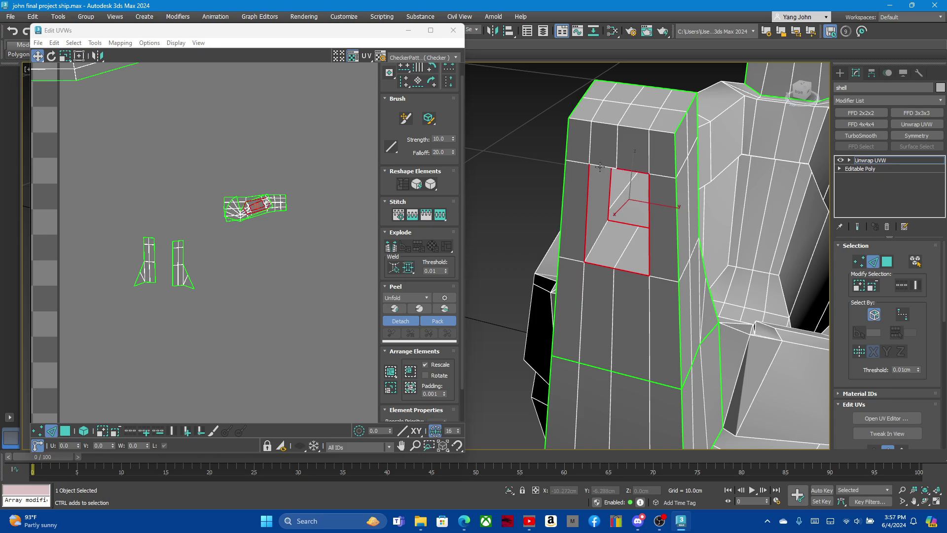
{"action": "right_click", "coordinate": [264, 203]}
{"action": "left_click", "coordinate": [250, 226]}
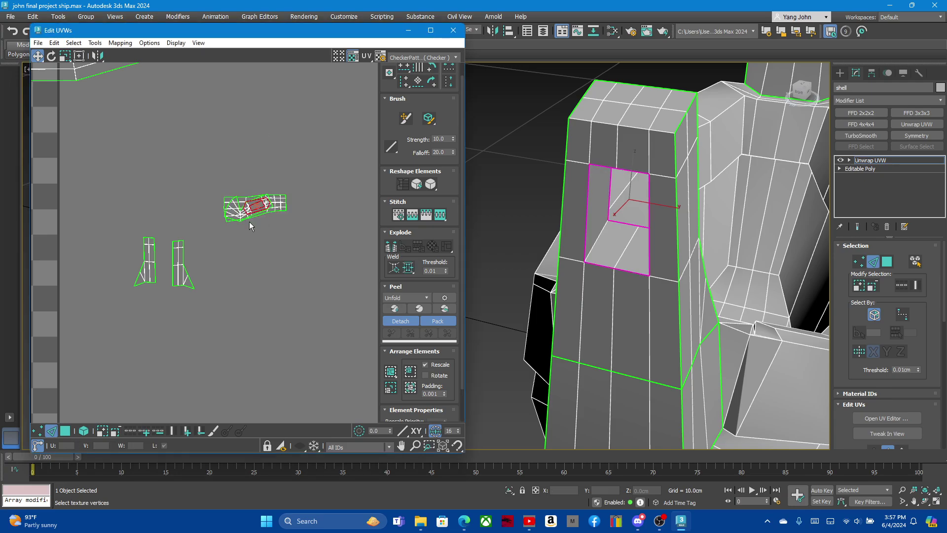
- Select the window's inner faces, drag them out as their own UV island, and relax it
{"action": "key", "text": "3"}
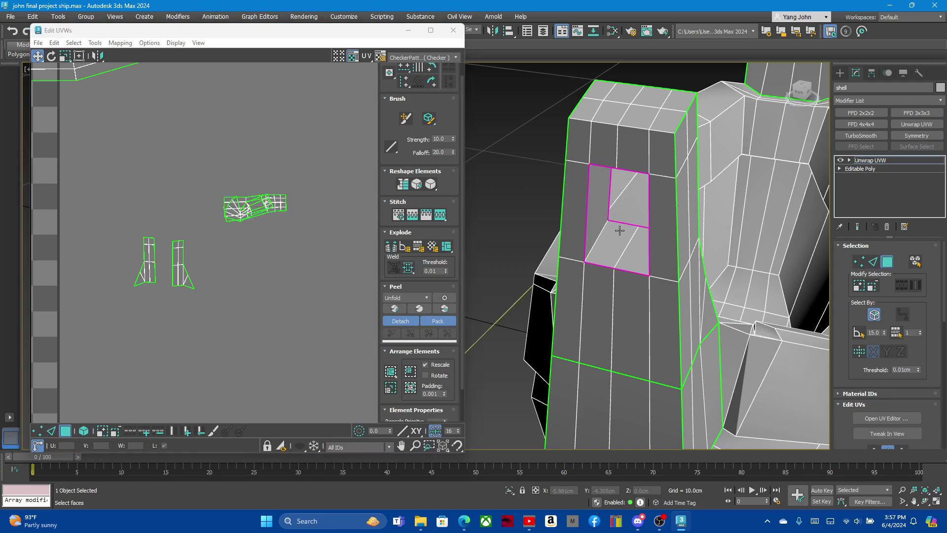
{"action": "left_click", "coordinate": [600, 232]}
{"action": "left_click", "coordinate": [600, 232]}
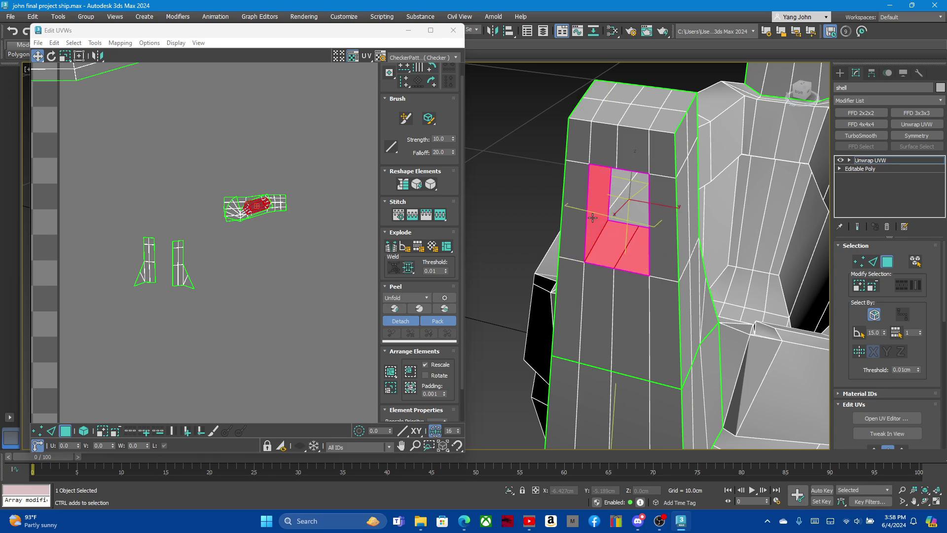
{"action": "left_click_drag", "start_coordinate": [279, 204], "coordinate": [266, 255]}
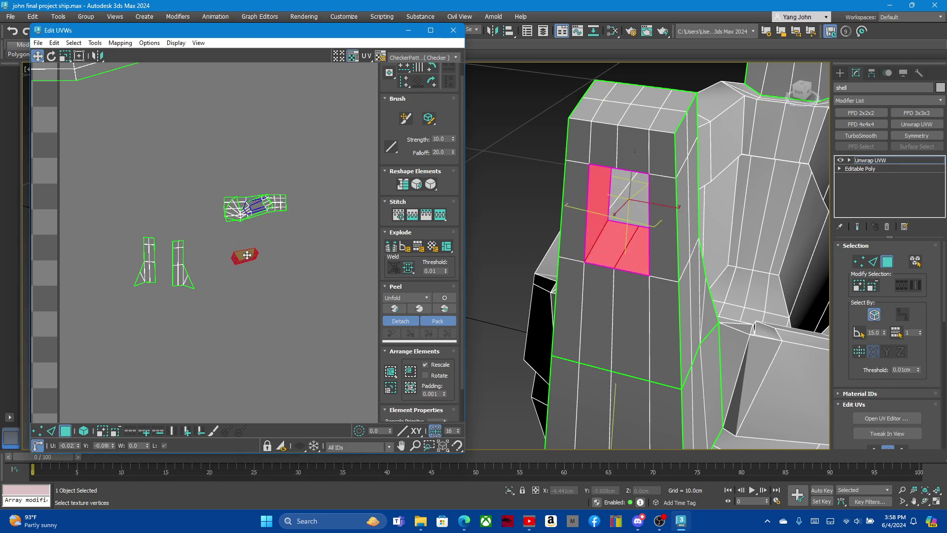
{"action": "left_click", "coordinate": [430, 188]}
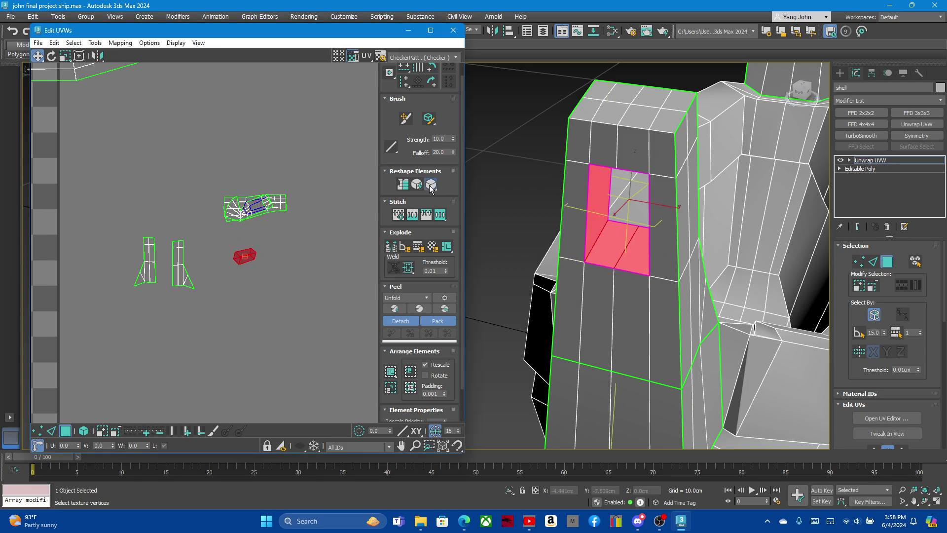
- Orbit to the strut's side and select the whole strut element
{"action": "scroll", "coordinate": [234, 243], "scroll_direction": "up", "scroll_amount": 3}
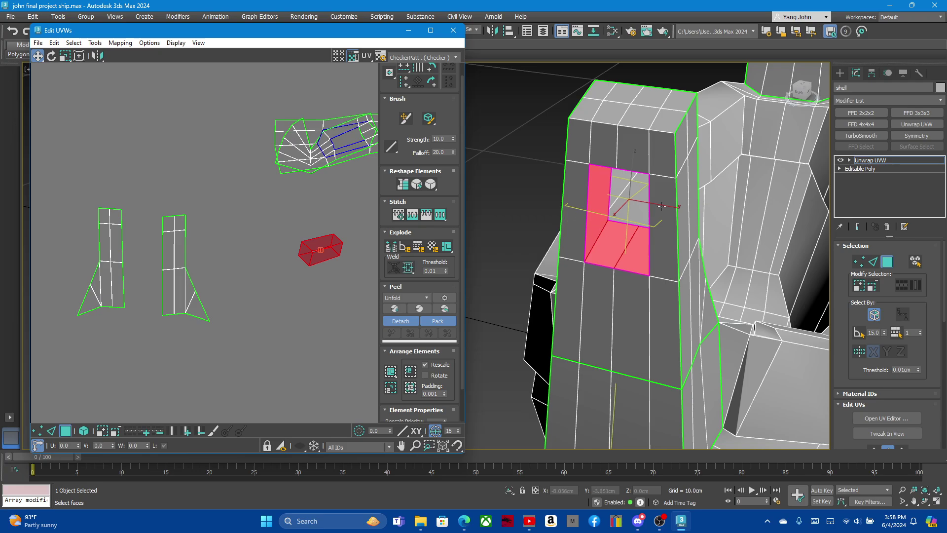
{"action": "mouse_move", "coordinate": [662, 206]}
{"action": "middle_mouse_down", "text": "alt"}
{"action": "mouse_move", "coordinate": [600, 228]}
{"action": "mouse_move", "coordinate": [743, 265]}
{"action": "mouse_move", "coordinate": [614, 271]}
{"action": "mouse_move", "coordinate": [518, 237]}
{"action": "middle_mouse_up", "text": "alt"}
{"action": "left_click", "coordinate": [600, 229]}
{"action": "double_click", "coordinate": [600, 228]}
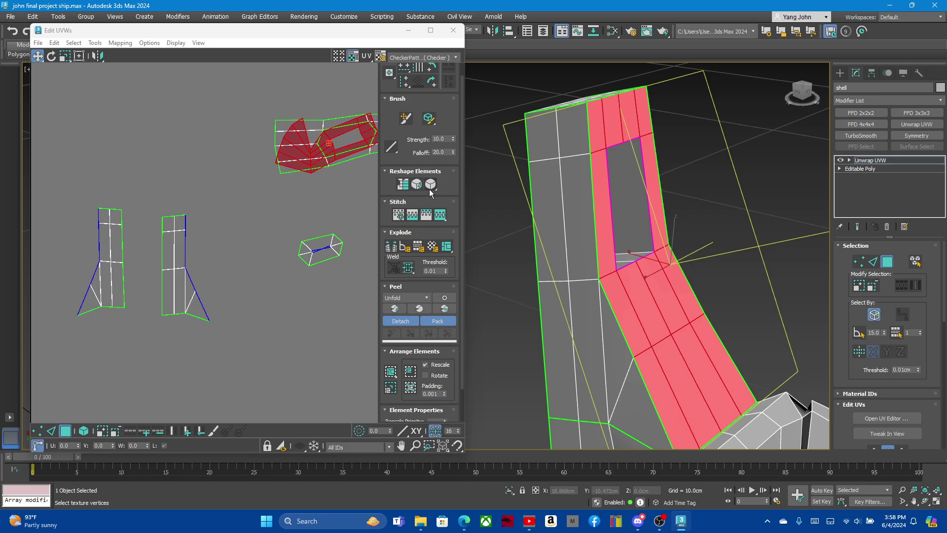
- Relax the strut side island into a flat frame and move it off the overlapping island
{"action": "scroll", "coordinate": [224, 177], "scroll_direction": "down", "scroll_amount": 2}
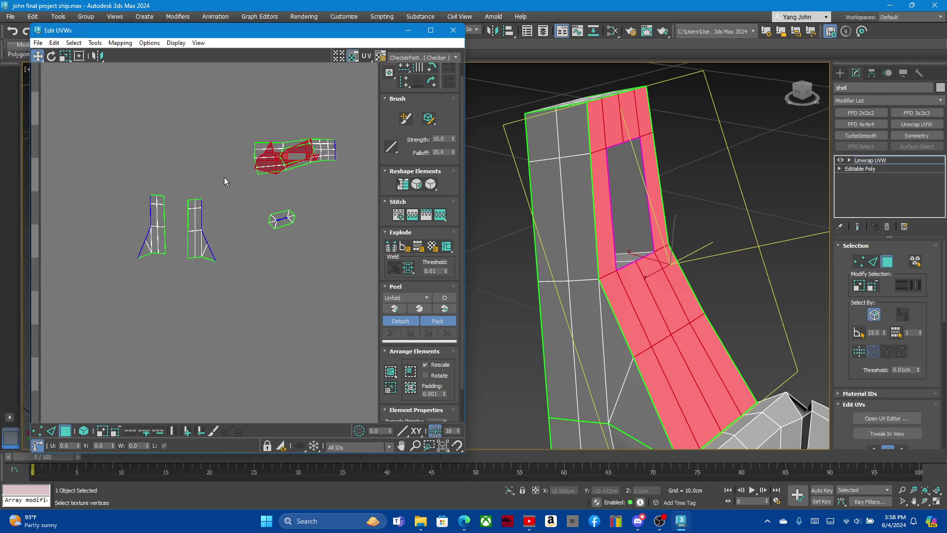
{"action": "left_click", "coordinate": [431, 184]}
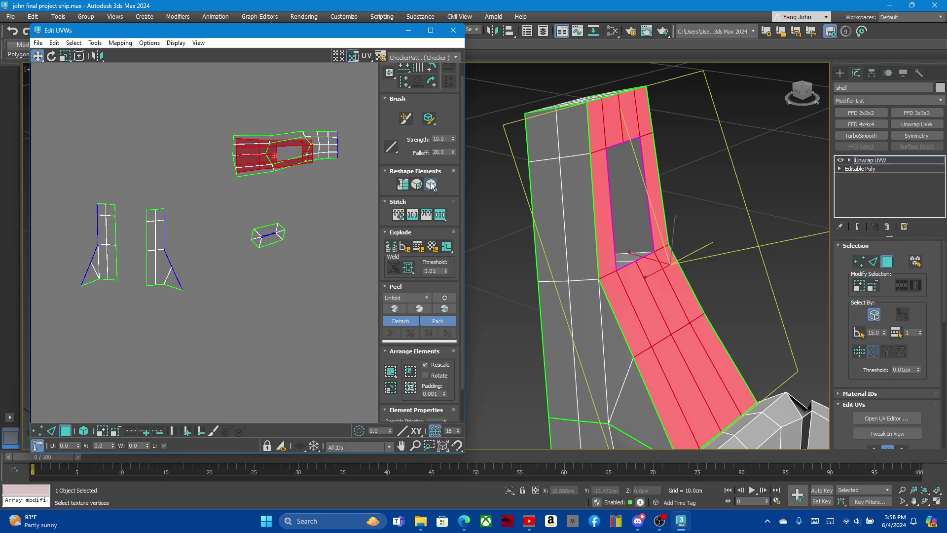
{"action": "mouse_move", "coordinate": [247, 161]}
{"action": "left_mouse_down"}
{"action": "mouse_move", "coordinate": [241, 189]}
{"action": "mouse_move", "coordinate": [199, 215]}
{"action": "left_mouse_up"}
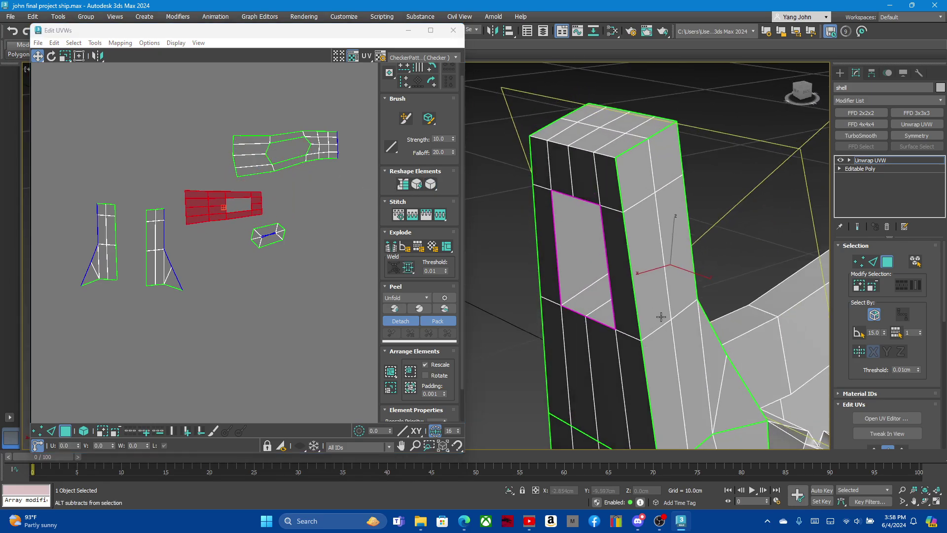
- Straighten the strut's front island, then straighten it together with the top island
{"action": "middle_click_drag", "start_coordinate": [574, 302], "coordinate": [628, 279], "text": "alt"}
{"action": "left_click", "coordinate": [629, 279]}
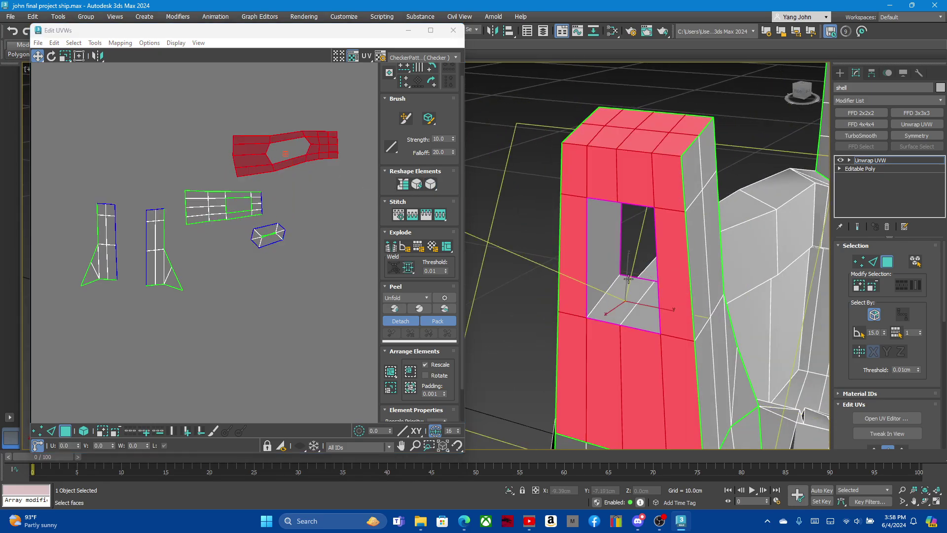
{"action": "left_click", "coordinate": [430, 183]}
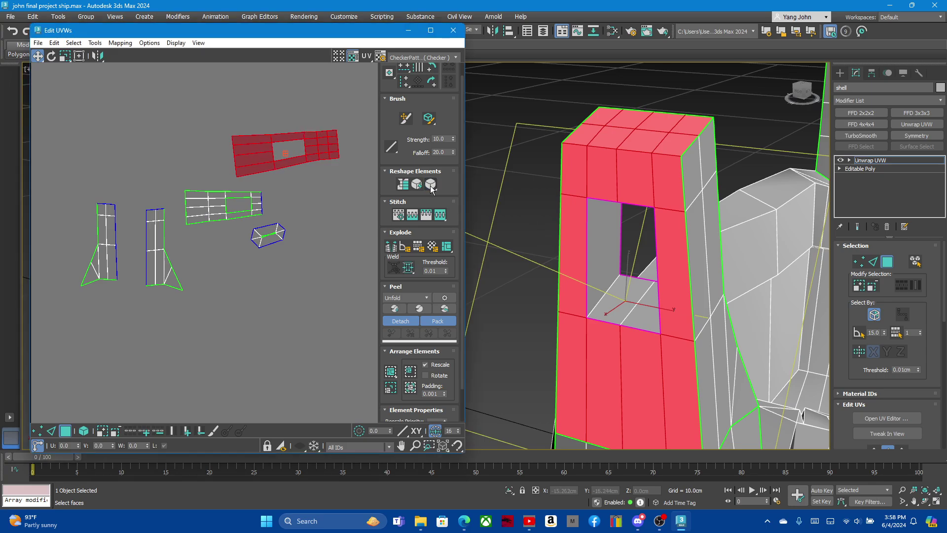
{"action": "left_click", "coordinate": [220, 202]}
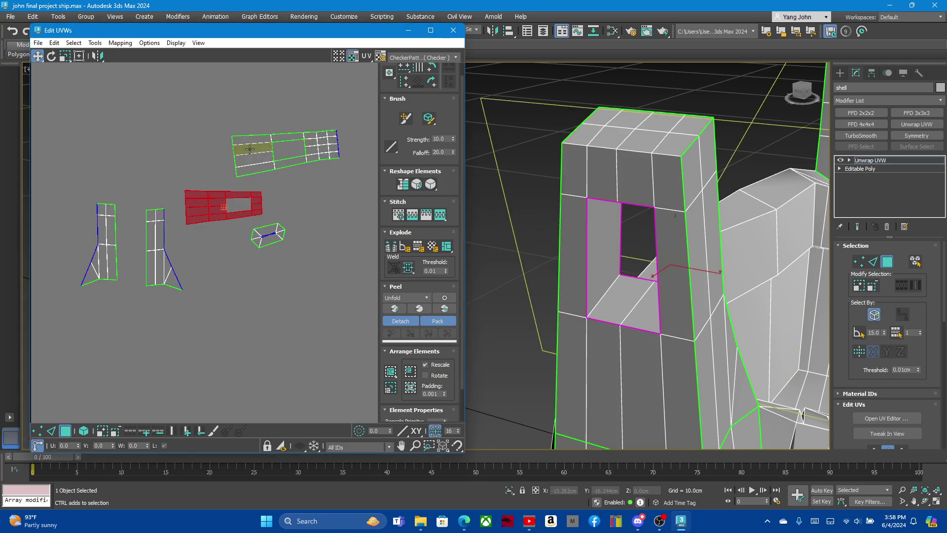
{"action": "left_click", "coordinate": [242, 164], "text": "ctrl"}
{"action": "left_click", "coordinate": [428, 185]}
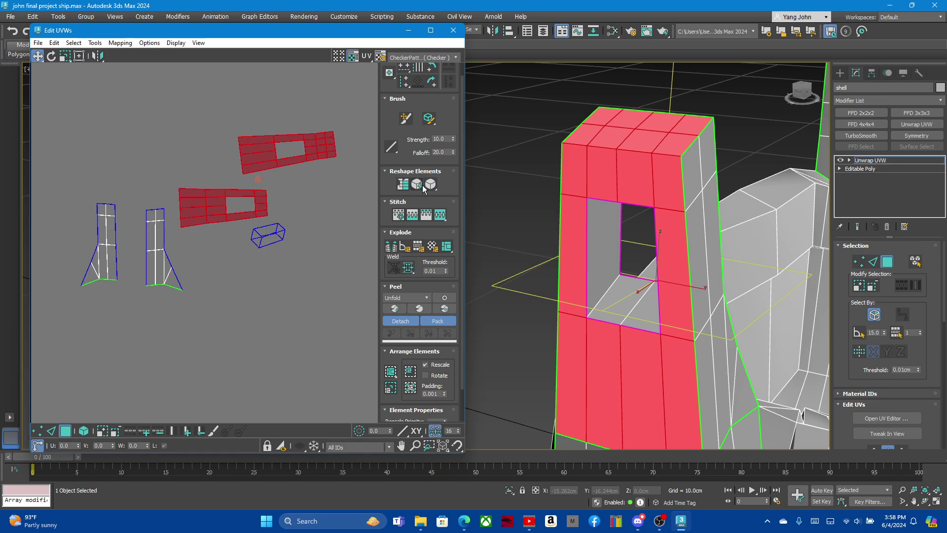
- Move the middle strut island beside the top island
{"action": "left_click", "coordinate": [194, 177]}
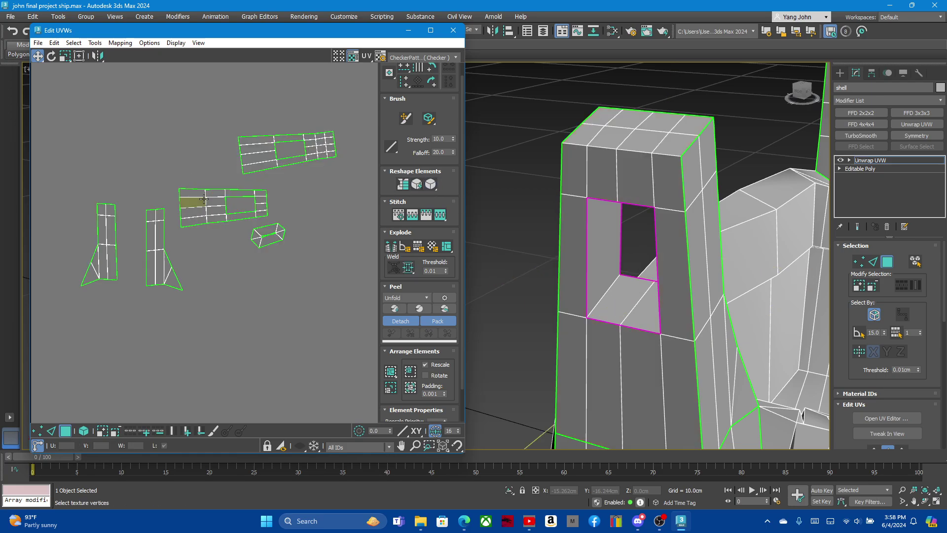
{"action": "left_click", "coordinate": [211, 196]}
{"action": "left_click_drag", "start_coordinate": [212, 195], "coordinate": [165, 146]}
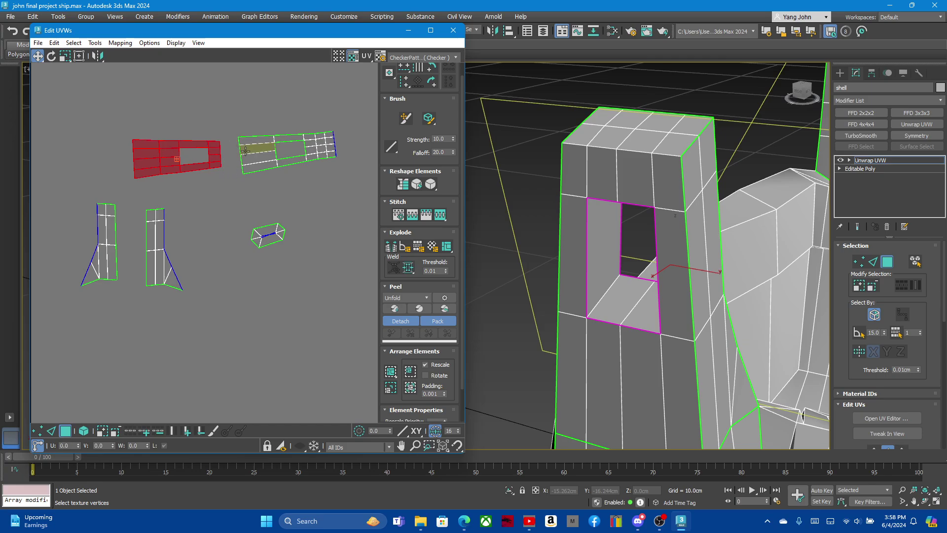
{"action": "left_click", "coordinate": [247, 151]}
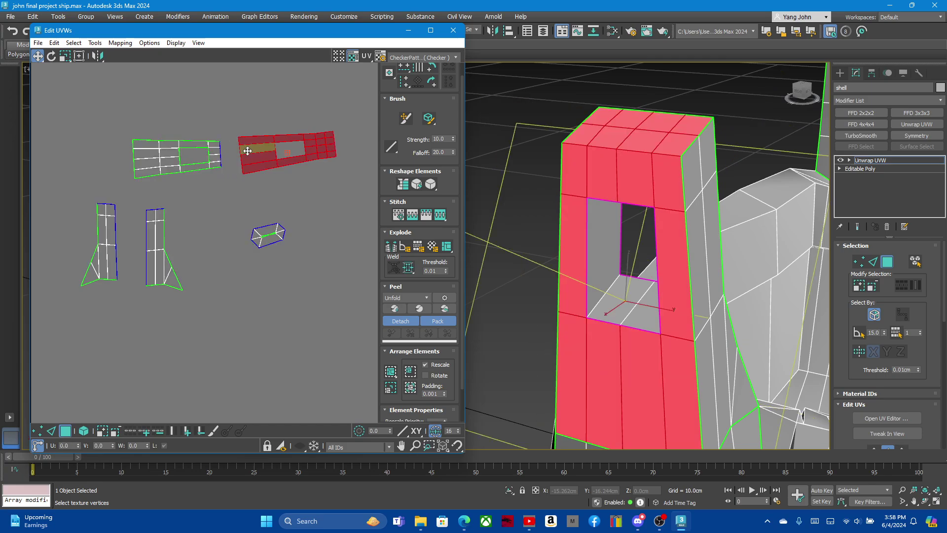
{"action": "left_click", "coordinate": [85, 96]}
- Rotate both strut islands about 77 degrees, then turn the top island fully upright
{"action": "left_click", "coordinate": [51, 55]}
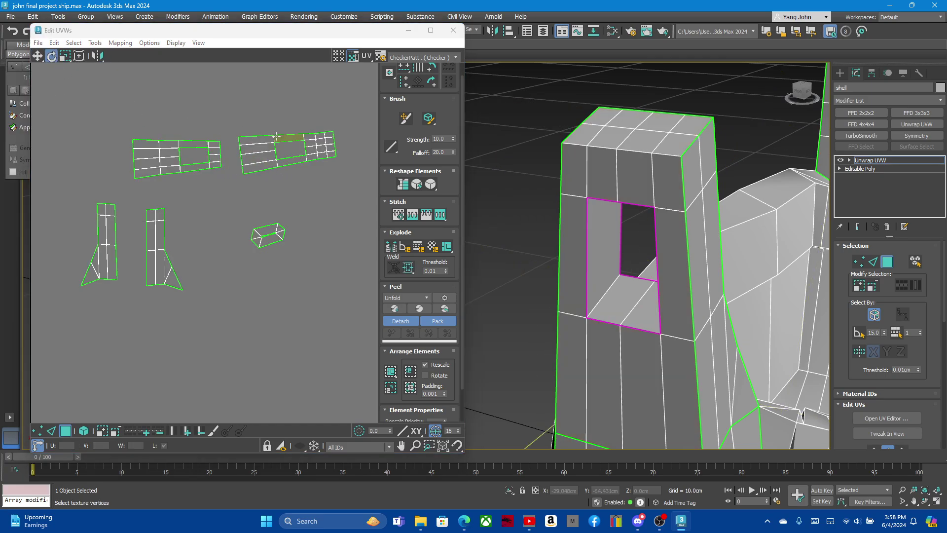
{"action": "left_click", "coordinate": [254, 148]}
{"action": "left_click", "coordinate": [184, 154], "text": "ctrl"}
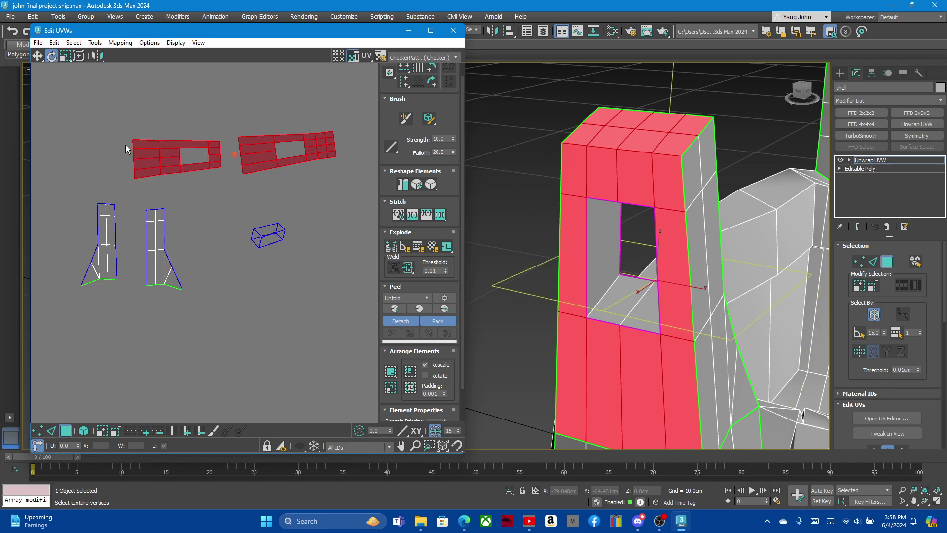
{"action": "left_click_drag", "start_coordinate": [148, 154], "coordinate": [233, 230]}
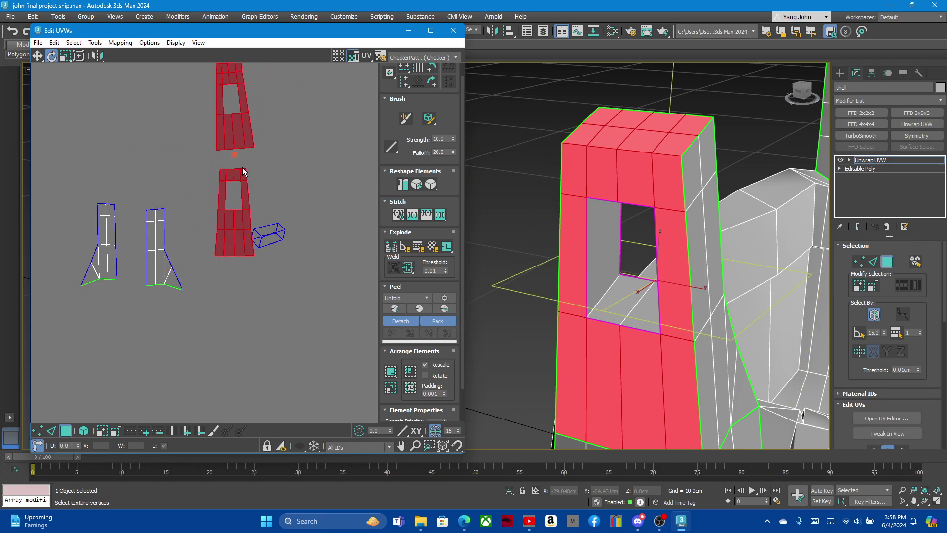
{"action": "left_click", "coordinate": [123, 114]}
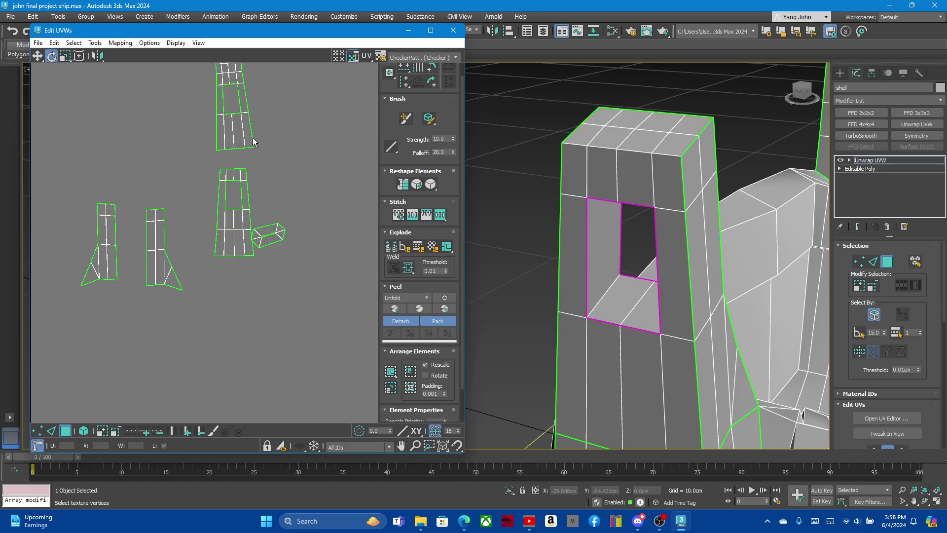
{"action": "left_click", "coordinate": [220, 136]}
{"action": "left_click_drag", "start_coordinate": [218, 147], "coordinate": [183, 143]}
{"action": "left_click", "coordinate": [181, 162]}
- Select both strut islands and move them down-left into a stack
{"action": "left_click", "coordinate": [217, 188]}
{"action": "left_click", "coordinate": [228, 125], "text": "ctrl"}
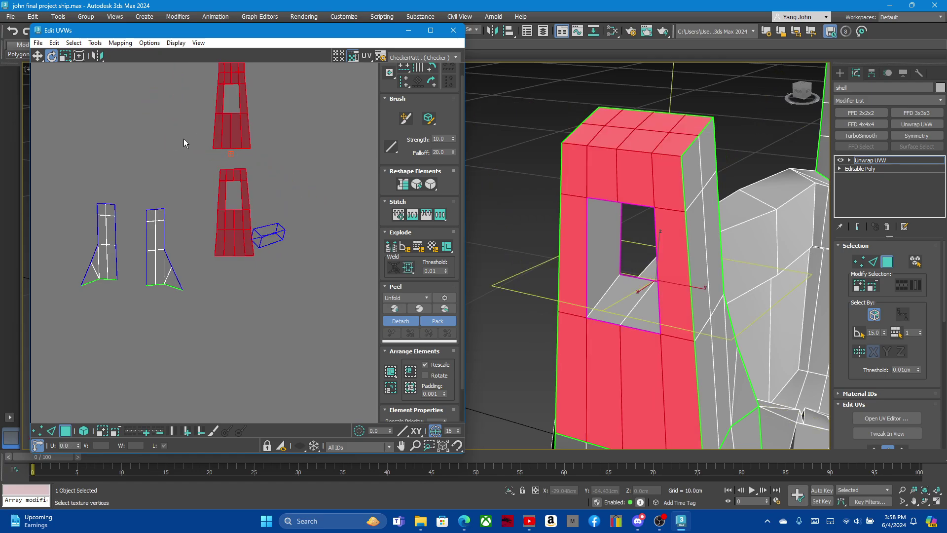
{"action": "left_click", "coordinate": [37, 55]}
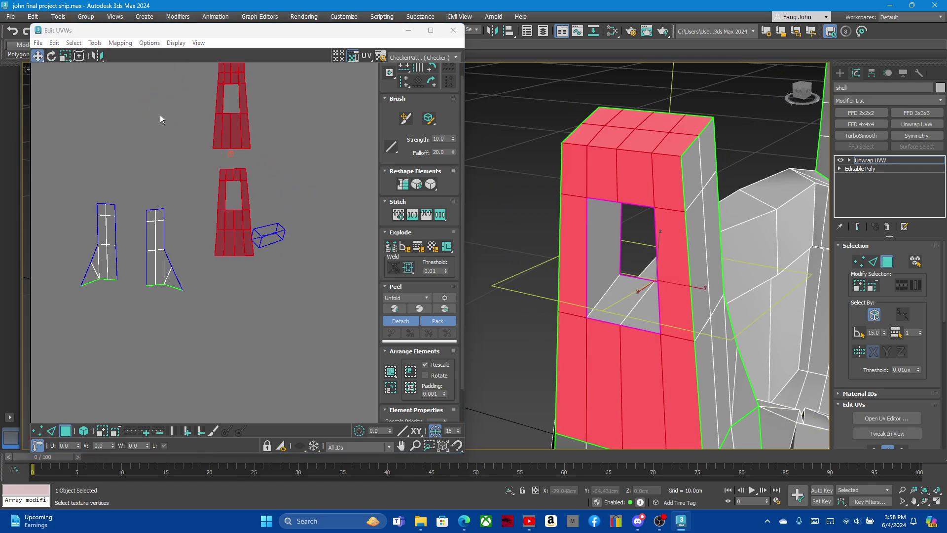
{"action": "left_click", "coordinate": [160, 115]}
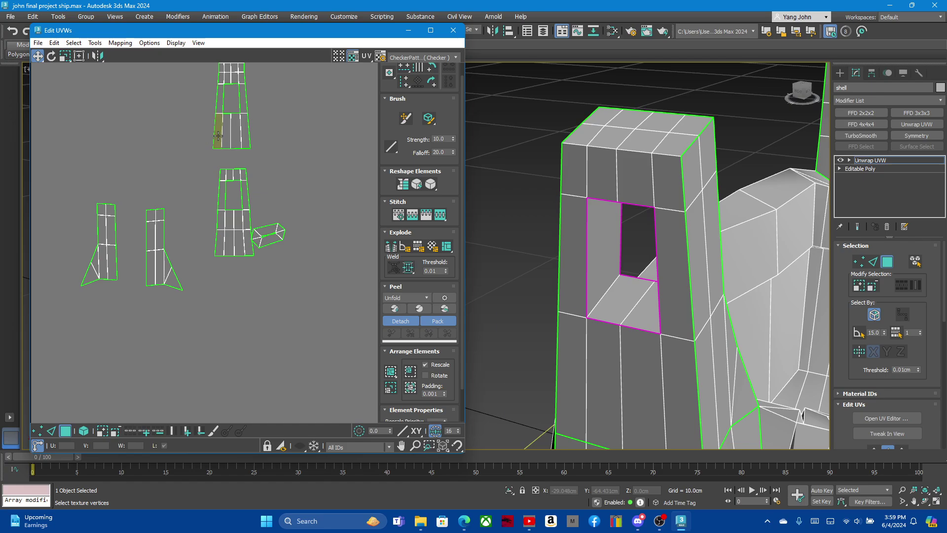
{"action": "left_click", "coordinate": [218, 136]}
{"action": "left_click", "coordinate": [230, 177], "text": "ctrl"}
{"action": "left_click_drag", "start_coordinate": [224, 180], "coordinate": [202, 242]}
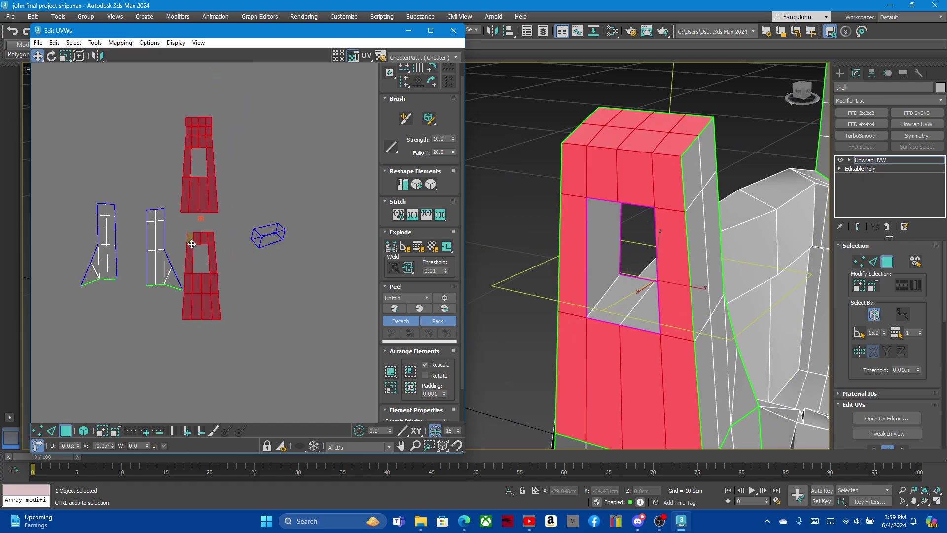
- Select the small hole-interior UV island and try reshaping it
{"action": "left_click", "coordinate": [268, 234]}
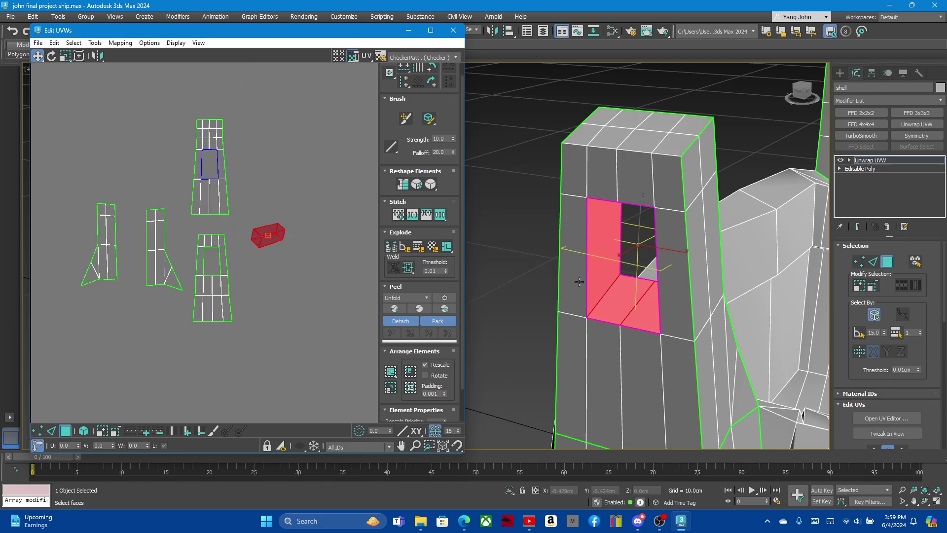
{"action": "left_click", "coordinate": [403, 184]}
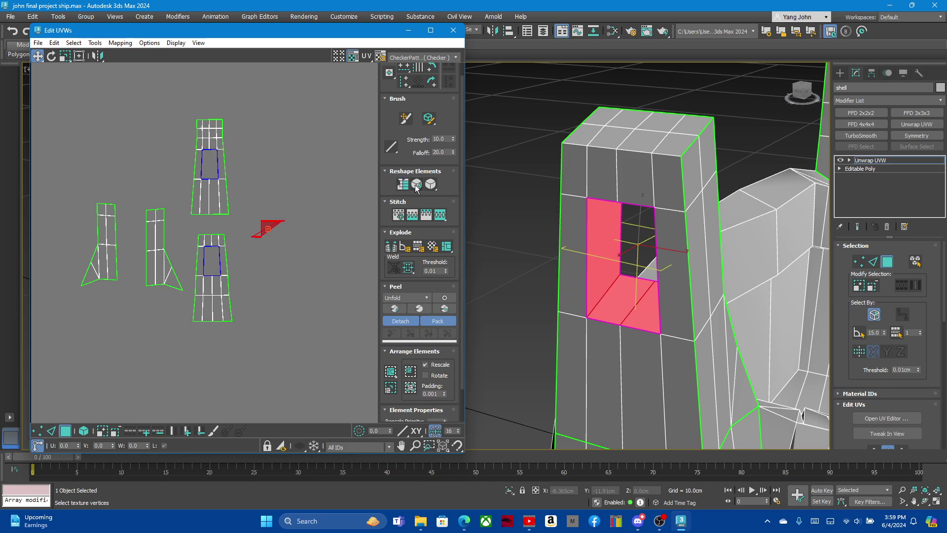
{"action": "left_click", "coordinate": [431, 183]}
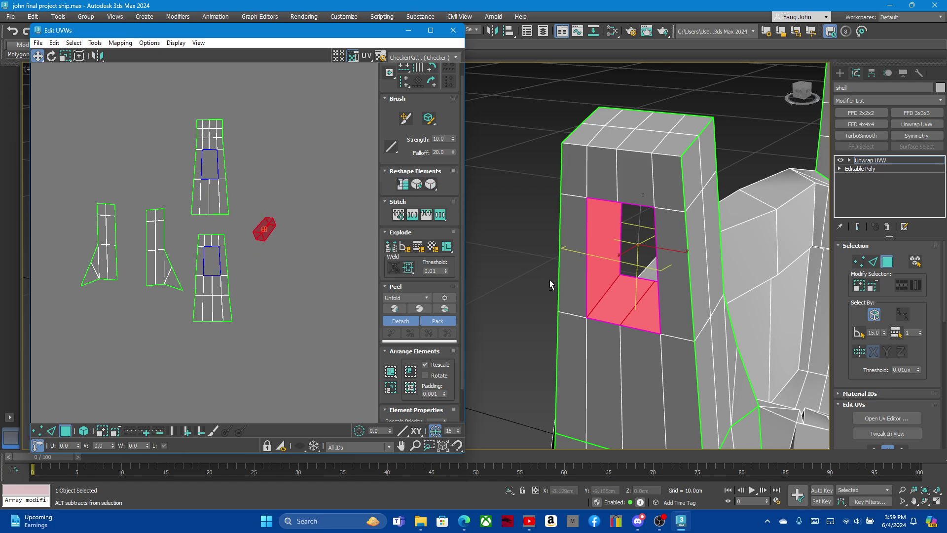
{"action": "mouse_move", "coordinate": [549, 279]}
{"action": "middle_mouse_down", "text": "alt"}
{"action": "mouse_move", "coordinate": [569, 250]}
{"action": "mouse_move", "coordinate": [547, 256]}
{"action": "middle_mouse_up", "text": "alt"}
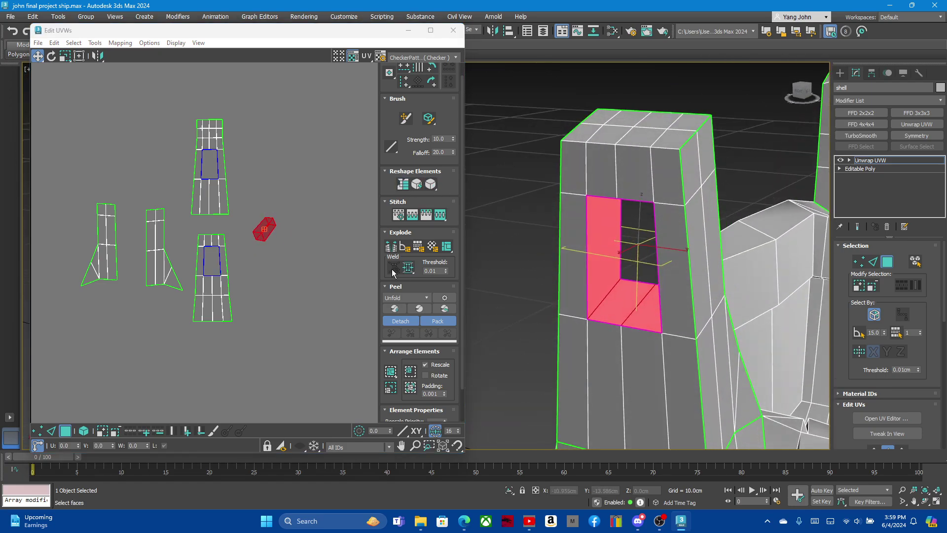
{"action": "scroll", "coordinate": [616, 278], "scroll_direction": "up", "scroll_amount": 5}
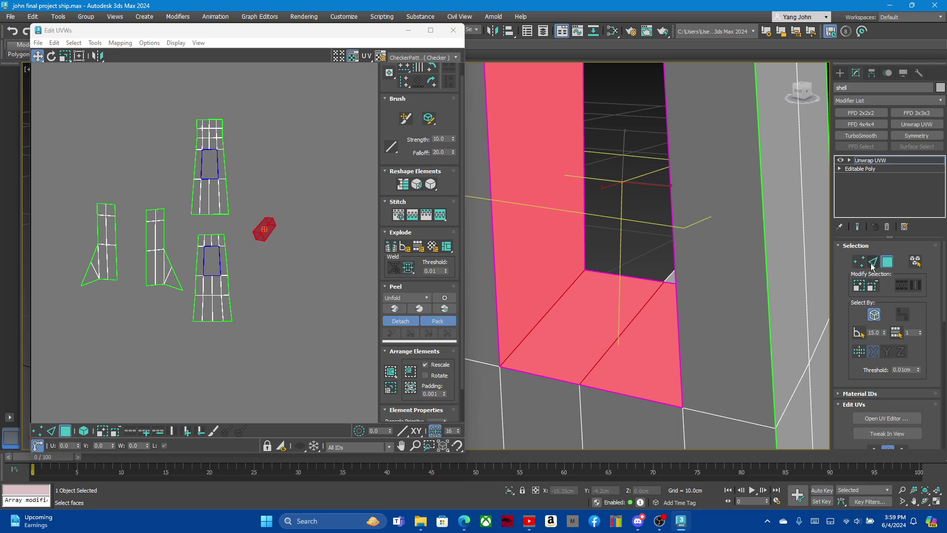
- In Edge mode, convert the edge at the hole's inner corner into a seam
{"action": "left_click", "coordinate": [871, 264]}
{"action": "left_click", "coordinate": [555, 301]}
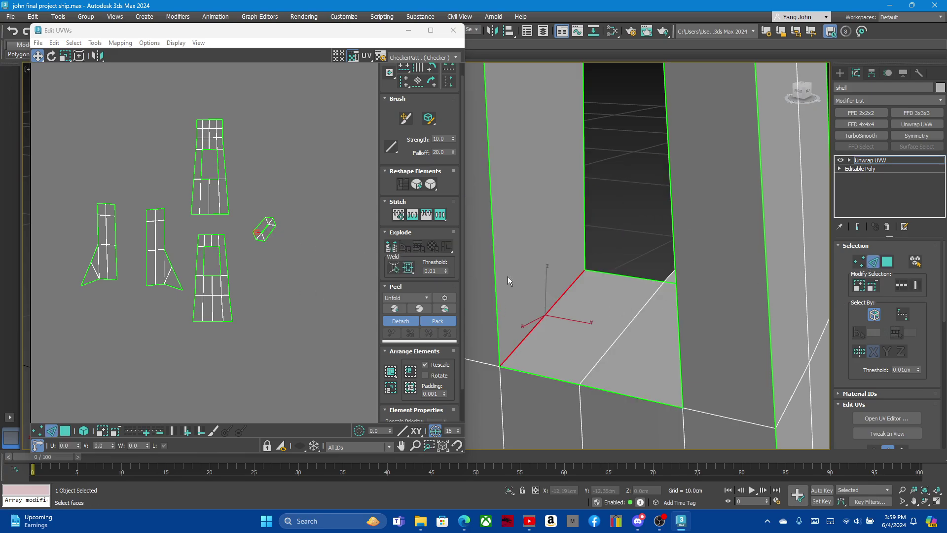
{"action": "scroll", "coordinate": [596, 312], "scroll_direction": "down", "scroll_amount": 3}
{"action": "middle_click_drag", "start_coordinate": [614, 289], "coordinate": [631, 321], "text": "alt"}
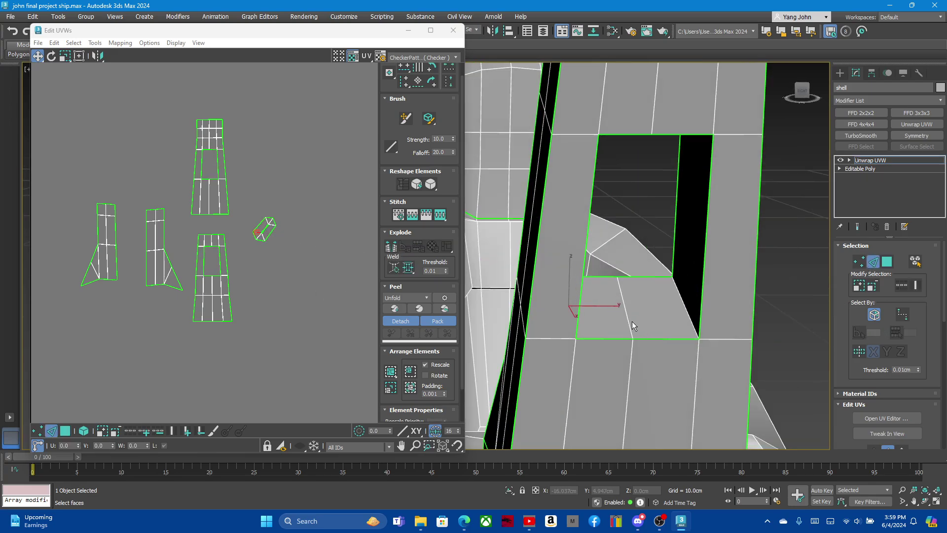
{"action": "left_click", "coordinate": [627, 319]}
{"action": "right_click", "coordinate": [626, 318]}
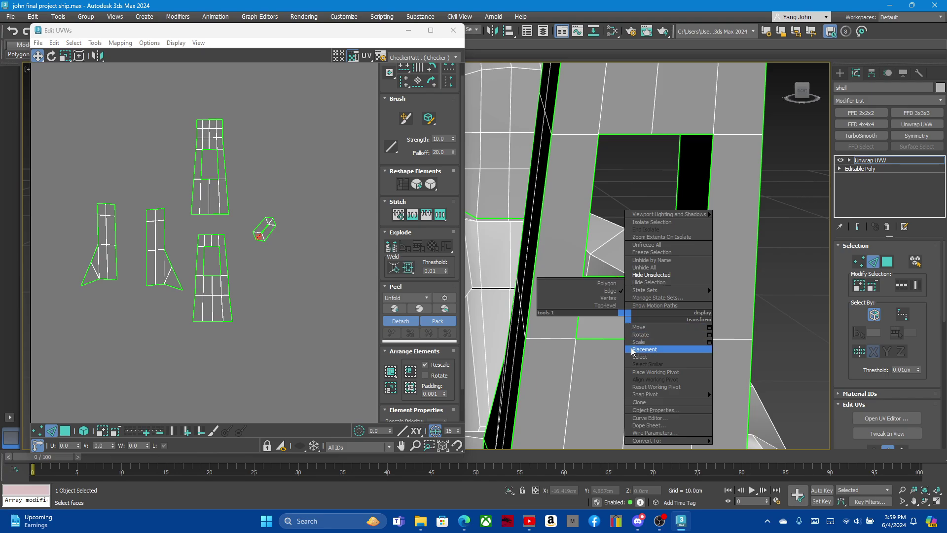
{"action": "left_click", "coordinate": [253, 254]}
{"action": "right_click", "coordinate": [253, 254]}
{"action": "left_click", "coordinate": [253, 256]}
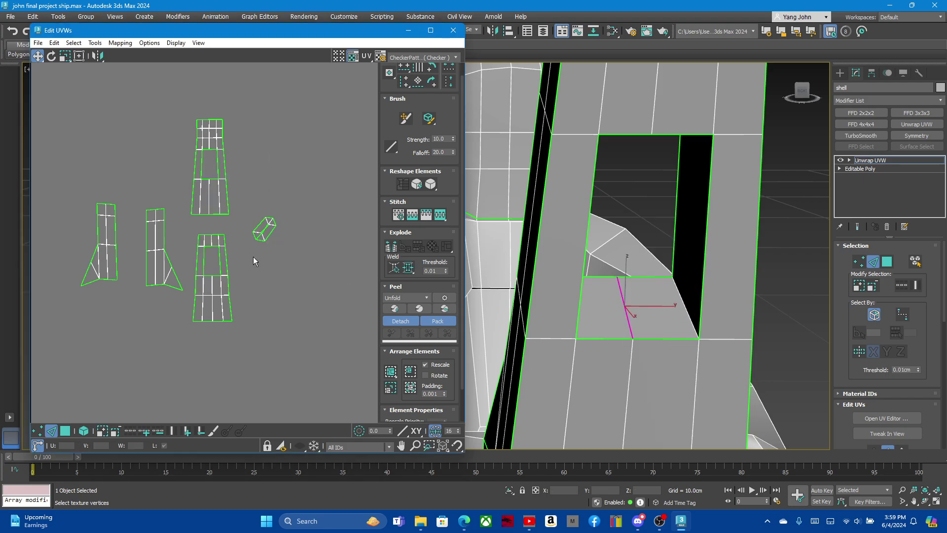
- In Polygon mode, Relax then Straighten the hole piece into a rectangular strip and deselect it
{"action": "left_click", "coordinate": [886, 261]}
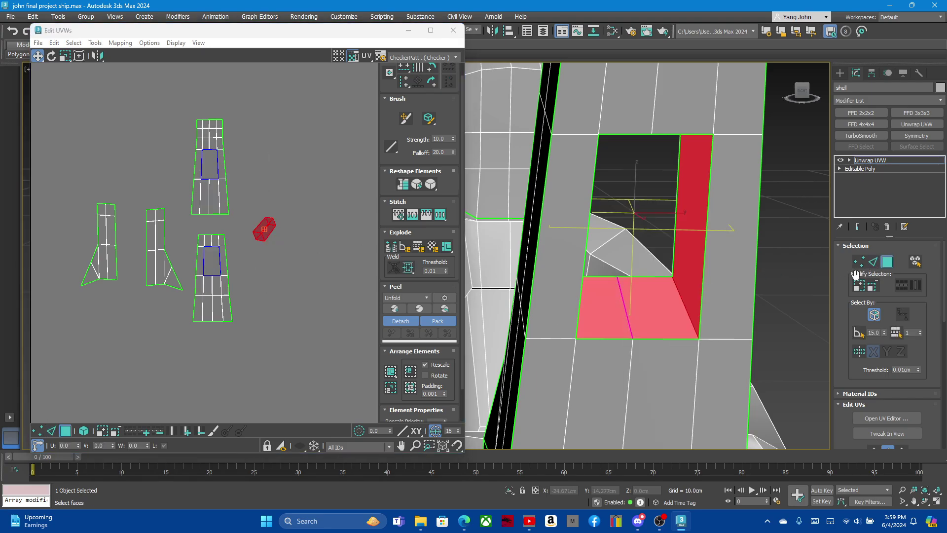
{"action": "scroll", "coordinate": [647, 259], "scroll_direction": "down", "scroll_amount": 3}
{"action": "middle_click_drag", "start_coordinate": [636, 267], "coordinate": [647, 259], "text": "alt"}
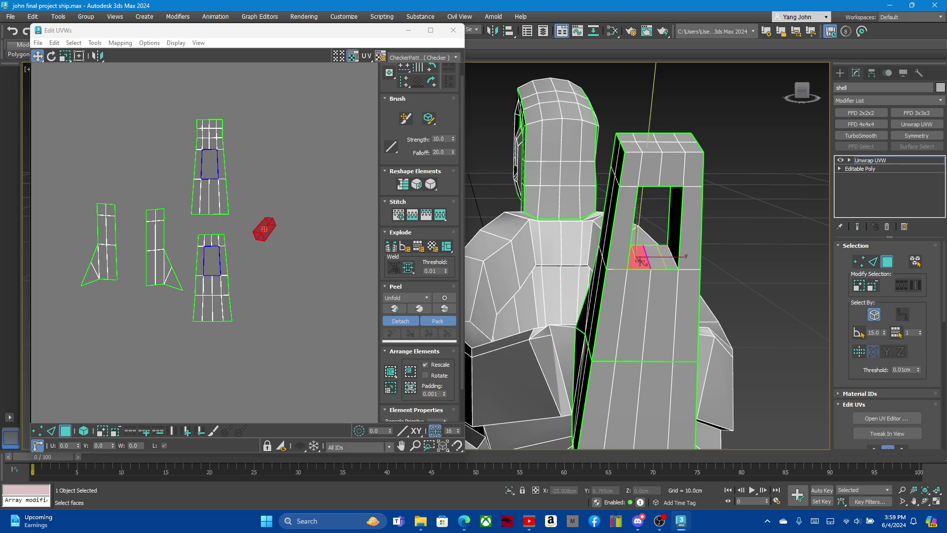
{"action": "left_click", "coordinate": [434, 186]}
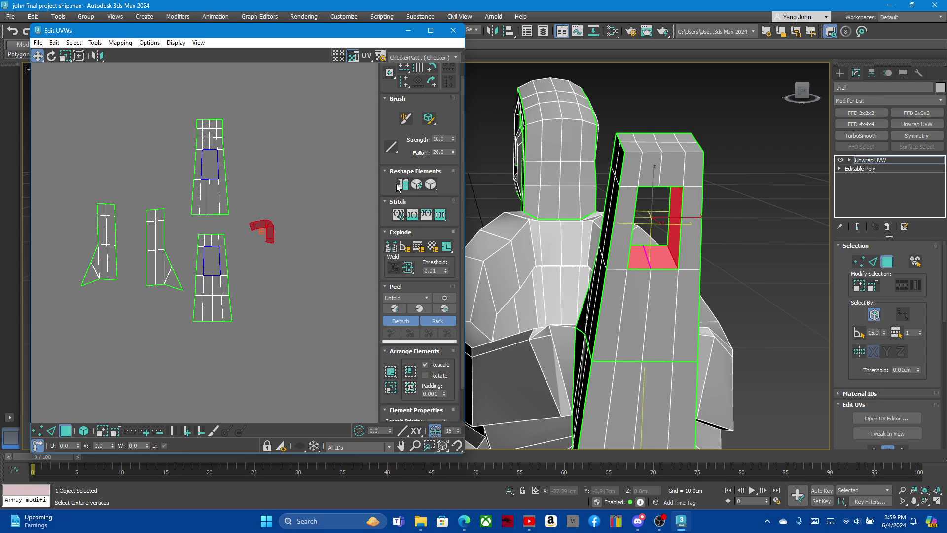
{"action": "left_click", "coordinate": [431, 187]}
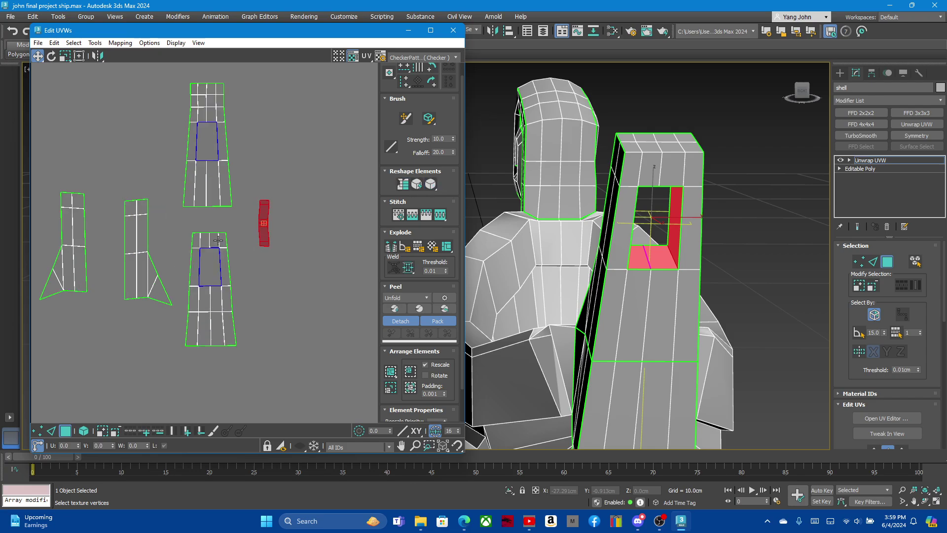
{"action": "scroll", "coordinate": [239, 232], "scroll_direction": "up", "scroll_amount": 5}
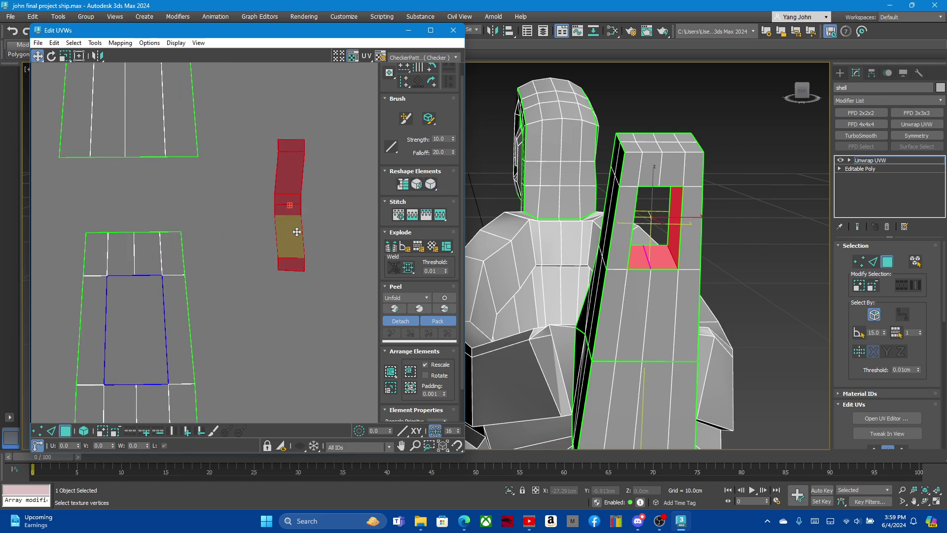
{"action": "left_click", "coordinate": [179, 230]}
{"action": "scroll", "coordinate": [270, 210], "scroll_direction": "down", "scroll_amount": 3}
{"action": "scroll", "coordinate": [271, 210], "scroll_direction": "down", "scroll_amount": 2}
- Orbit to a front view and try selecting the hull's inner faces and side panel
{"action": "scroll", "coordinate": [271, 209], "scroll_direction": "up", "scroll_amount": 1}
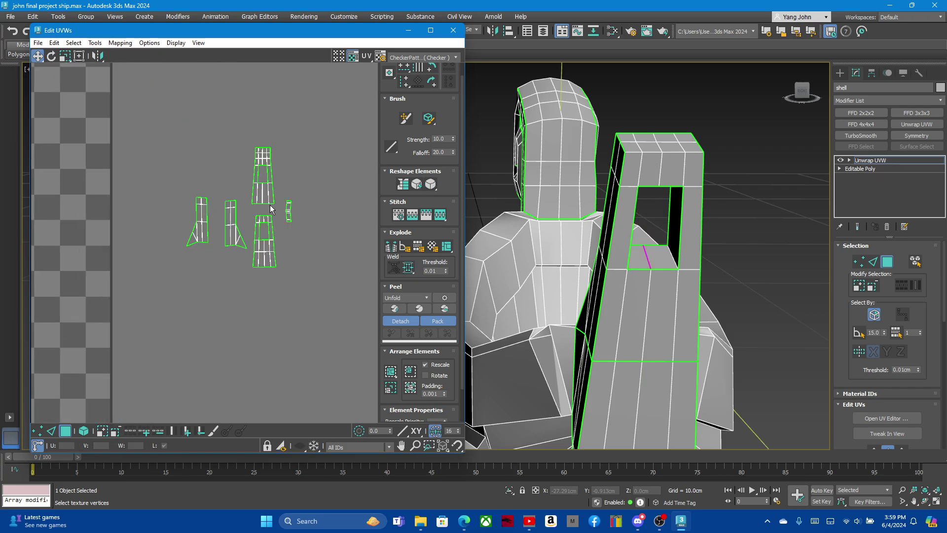
{"action": "scroll", "coordinate": [598, 274], "scroll_direction": "down", "scroll_amount": 3}
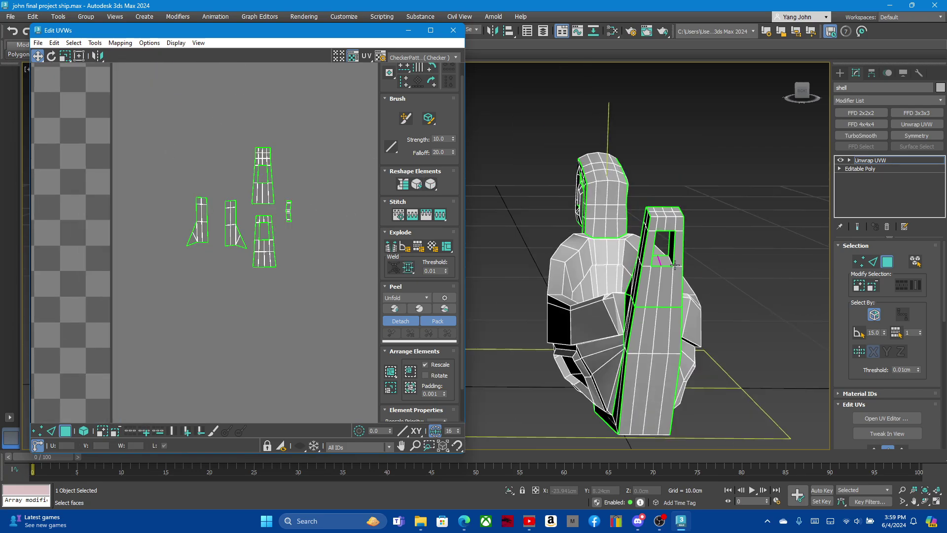
{"action": "scroll", "coordinate": [641, 345], "scroll_direction": "down", "scroll_amount": 2}
{"action": "middle_click_drag", "start_coordinate": [650, 325], "coordinate": [715, 331], "text": "alt"}
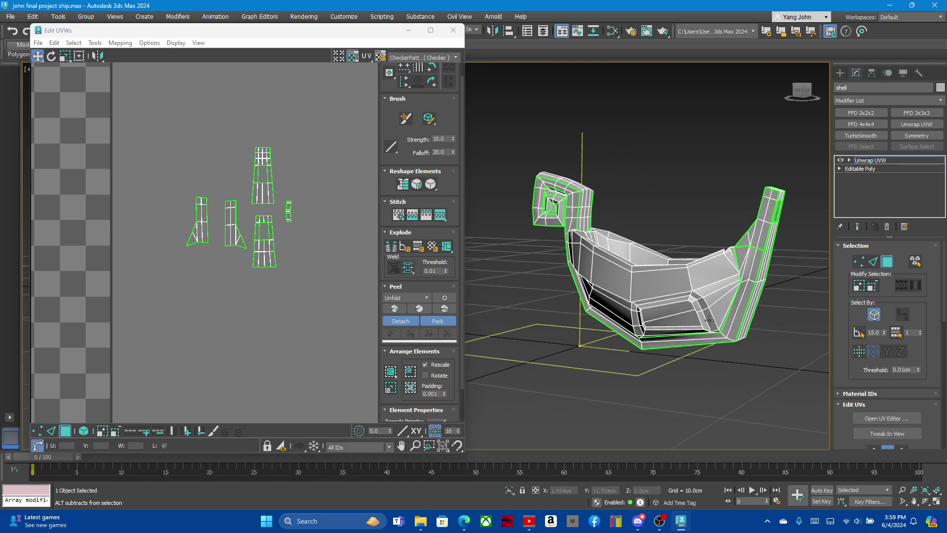
{"action": "scroll", "coordinate": [715, 331], "scroll_direction": "up", "scroll_amount": 4}
{"action": "scroll", "coordinate": [740, 332], "scroll_direction": "up", "scroll_amount": 1}
{"action": "scroll", "coordinate": [744, 334], "scroll_direction": "up", "scroll_amount": 1}
{"action": "scroll", "coordinate": [744, 334], "scroll_direction": "down", "scroll_amount": 1}
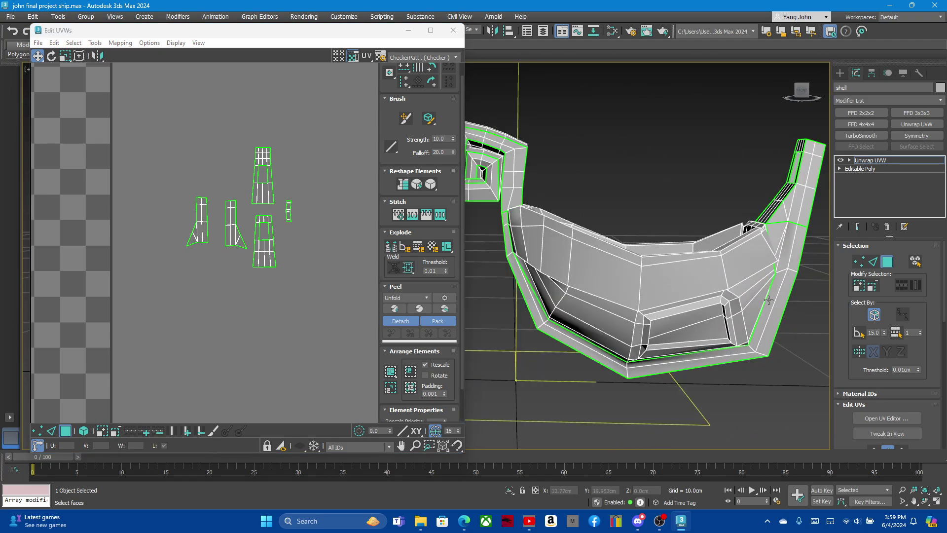
{"action": "left_click", "coordinate": [780, 305]}
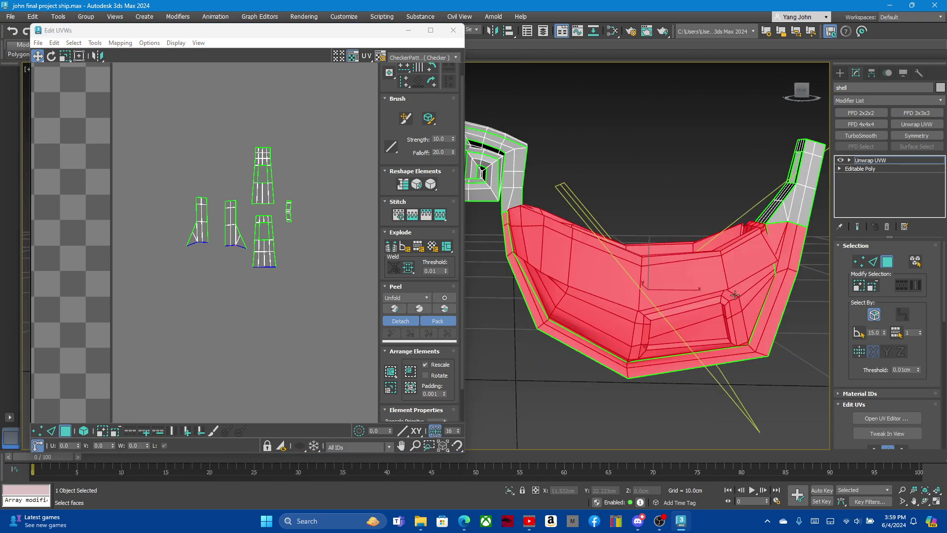
{"action": "left_click", "coordinate": [798, 217]}
{"action": "middle_click_drag", "start_coordinate": [791, 248], "coordinate": [499, 267], "text": "alt"}
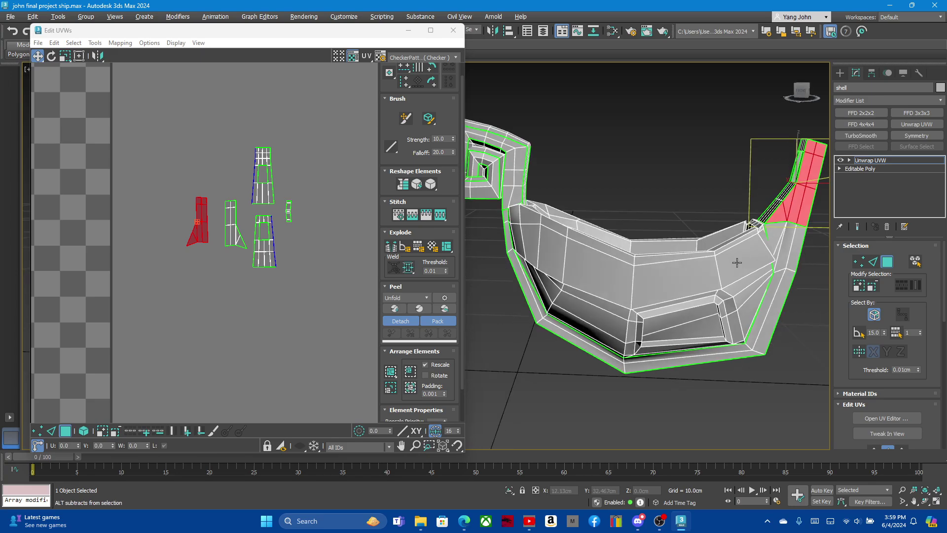
{"action": "scroll", "coordinate": [266, 231], "scroll_direction": "down", "scroll_amount": 3}
{"action": "scroll", "coordinate": [266, 231], "scroll_direction": "up", "scroll_amount": 3}
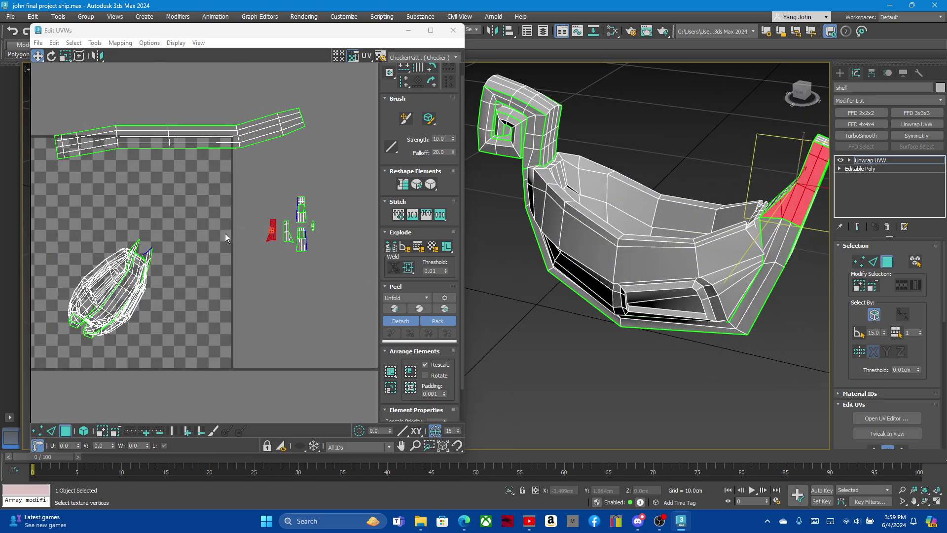
- Select a side rim face, frame it, and extend the selection along the bottom strip
{"action": "left_click", "coordinate": [792, 247]}
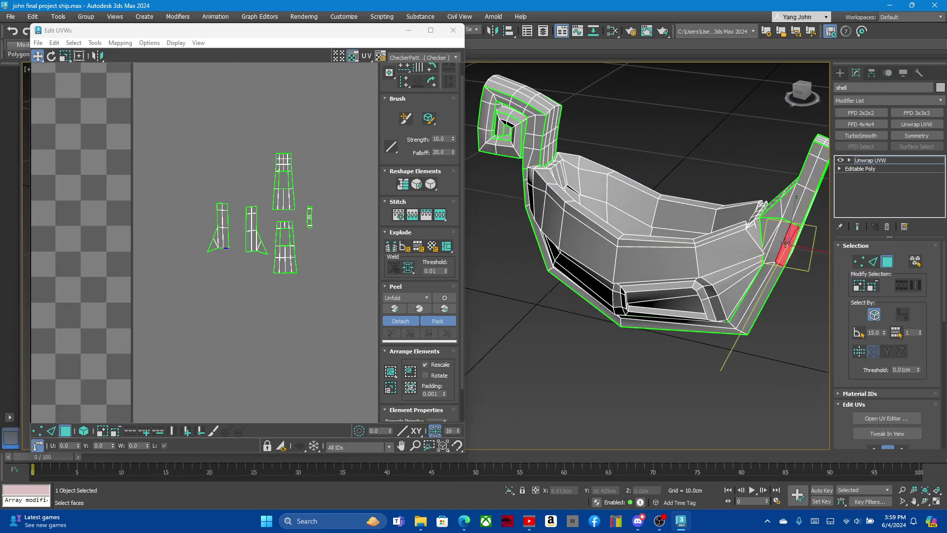
{"action": "scroll", "coordinate": [791, 247], "scroll_direction": "up", "scroll_amount": 2}
{"action": "middle_click_drag", "start_coordinate": [792, 246], "coordinate": [771, 236], "text": "alt"}
{"action": "scroll", "coordinate": [771, 236], "scroll_direction": "up", "scroll_amount": 2}
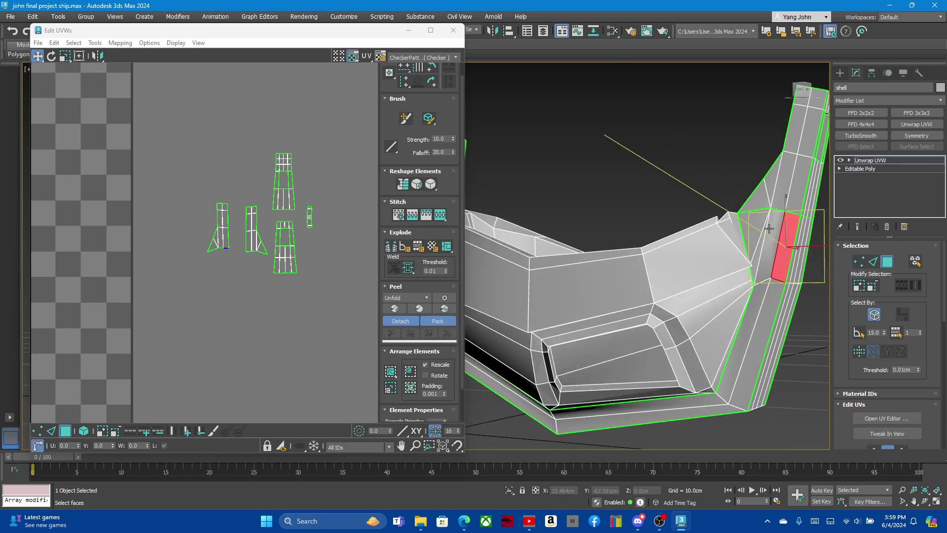
{"action": "scroll", "coordinate": [771, 236], "scroll_direction": "up", "scroll_amount": 2}
{"action": "key", "text": "z"}
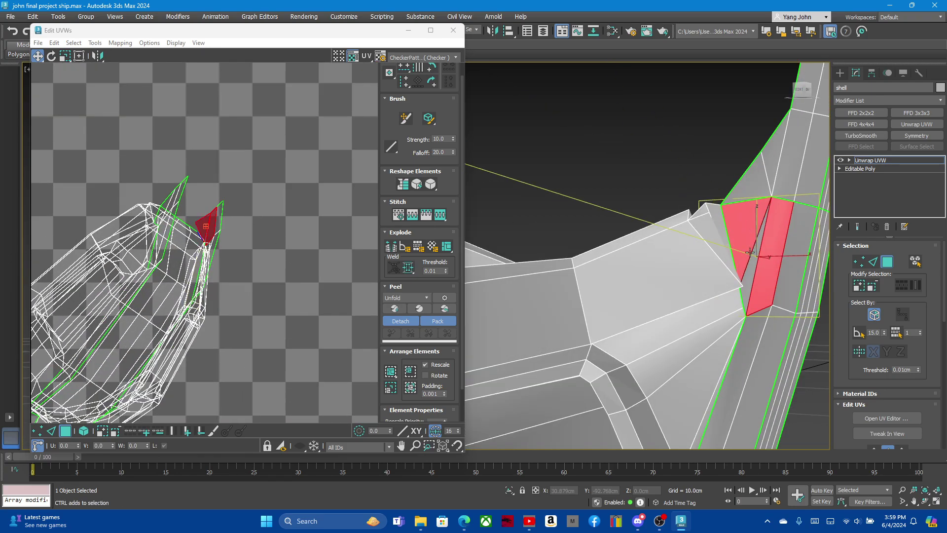
{"action": "middle_click_drag", "start_coordinate": [752, 232], "coordinate": [760, 237], "text": "alt"}
{"action": "left_click", "coordinate": [760, 237], "text": "ctrl"}
{"action": "scroll", "coordinate": [750, 338], "scroll_direction": "down", "scroll_amount": 5}
{"action": "scroll", "coordinate": [750, 338], "scroll_direction": "up", "scroll_amount": 5}
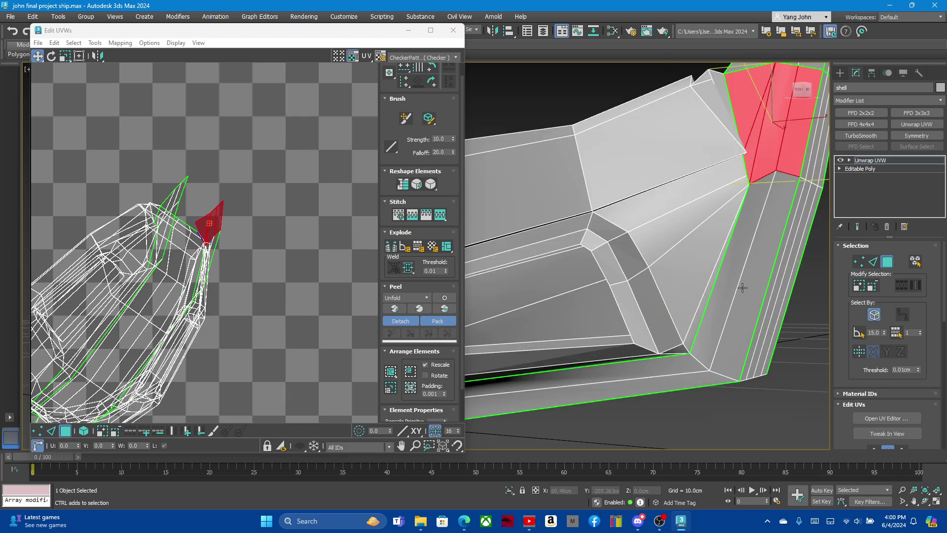
{"action": "left_click", "coordinate": [732, 289], "text": "ctrl"}
{"action": "left_click", "coordinate": [681, 378], "text": "ctrl"}
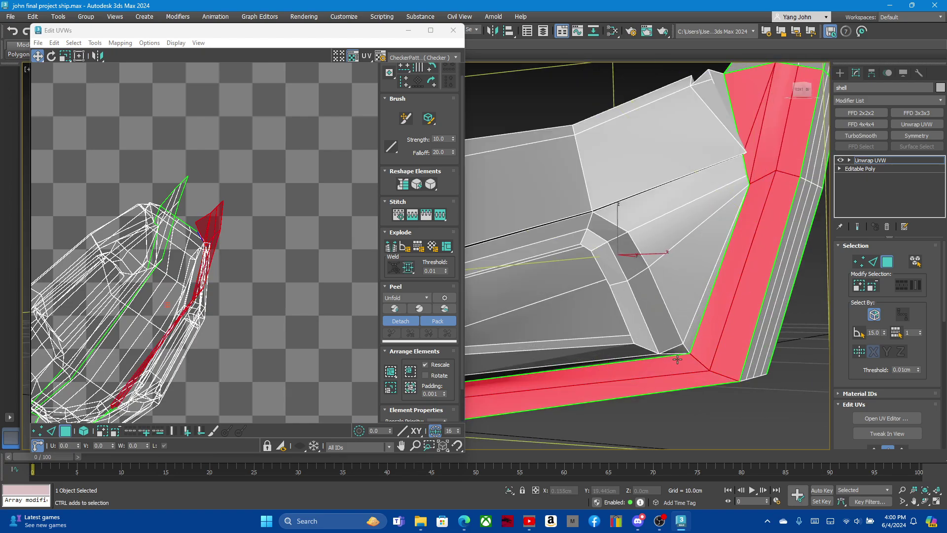
{"action": "scroll", "coordinate": [680, 377], "scroll_direction": "down", "scroll_amount": 5}
{"action": "scroll", "coordinate": [655, 340], "scroll_direction": "up", "scroll_amount": 3}
{"action": "scroll", "coordinate": [655, 341], "scroll_direction": "up", "scroll_amount": 2}
{"action": "left_click", "coordinate": [655, 340], "text": "ctrl"}
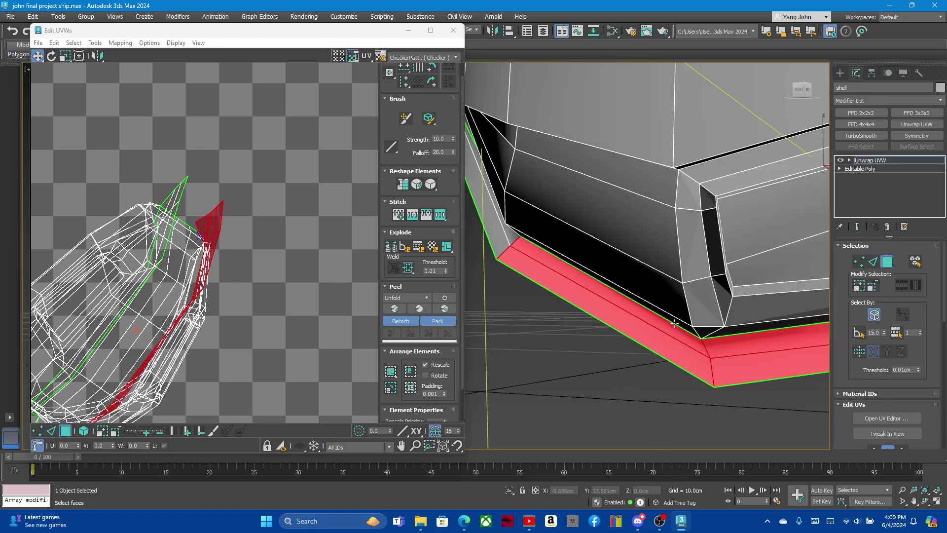
{"action": "scroll", "coordinate": [699, 276], "scroll_direction": "up", "scroll_amount": 5}
{"action": "scroll", "coordinate": [607, 252], "scroll_direction": "down", "scroll_amount": 5}
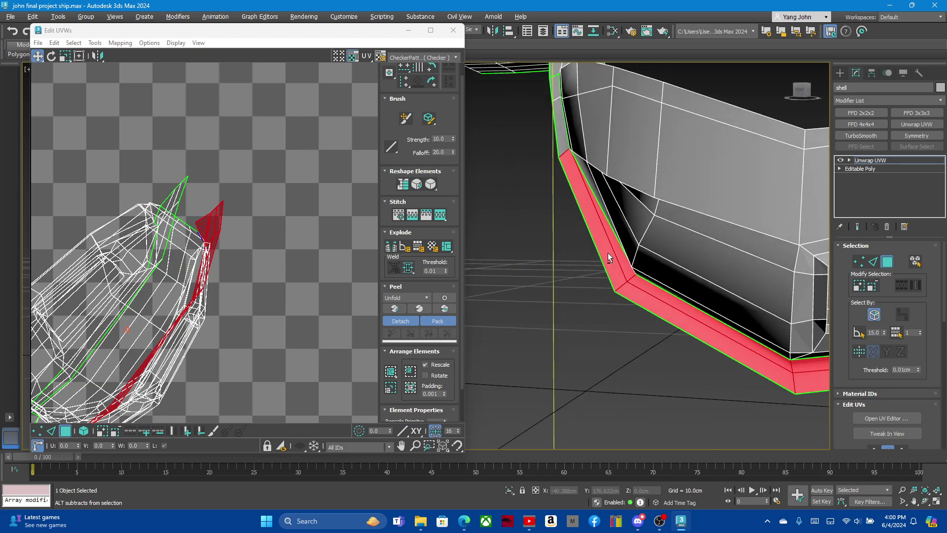
{"action": "scroll", "coordinate": [597, 232], "scroll_direction": "up", "scroll_amount": 1}
{"action": "scroll", "coordinate": [590, 212], "scroll_direction": "up", "scroll_amount": 4}
{"action": "scroll", "coordinate": [674, 317], "scroll_direction": "down", "scroll_amount": 5}
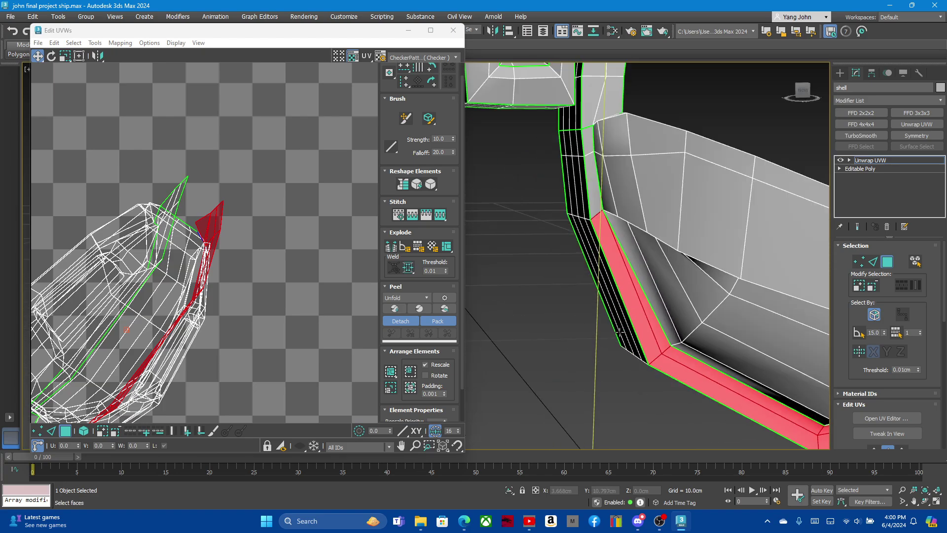
{"action": "scroll", "coordinate": [625, 216], "scroll_direction": "up", "scroll_amount": 1}
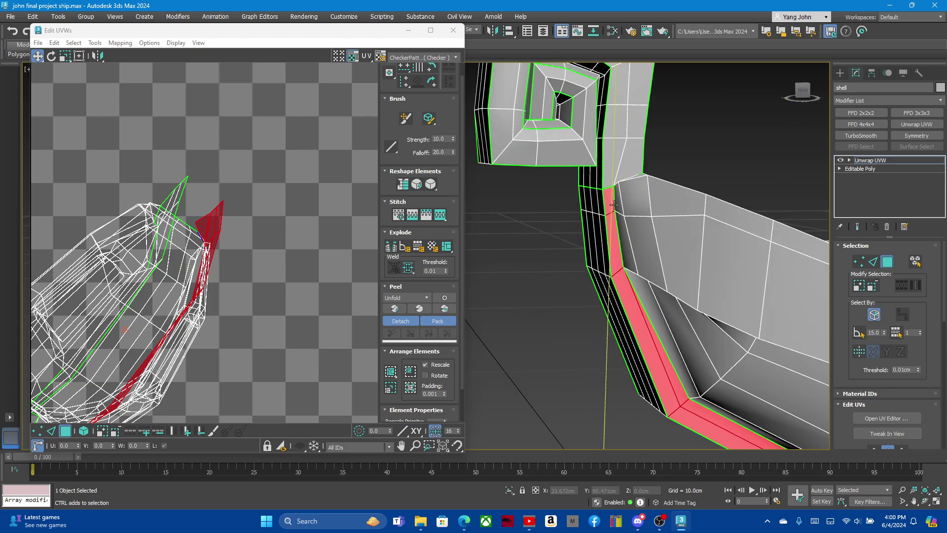
{"action": "mouse_move", "coordinate": [613, 220]}
{"action": "middle_mouse_down", "text": "alt"}
{"action": "mouse_move", "coordinate": [714, 262]}
{"action": "mouse_move", "coordinate": [636, 252]}
{"action": "middle_mouse_up", "text": "alt"}
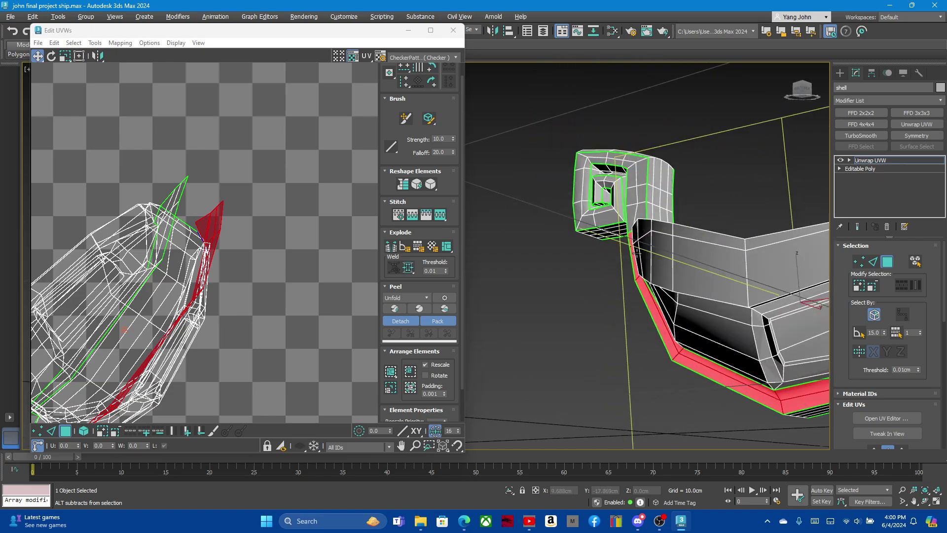
- Move the red rim UV piece up and right, then clear the face selection
{"action": "left_click_drag", "start_coordinate": [209, 226], "coordinate": [352, 187]}
{"action": "scroll", "coordinate": [207, 198], "scroll_direction": "down", "scroll_amount": 2}
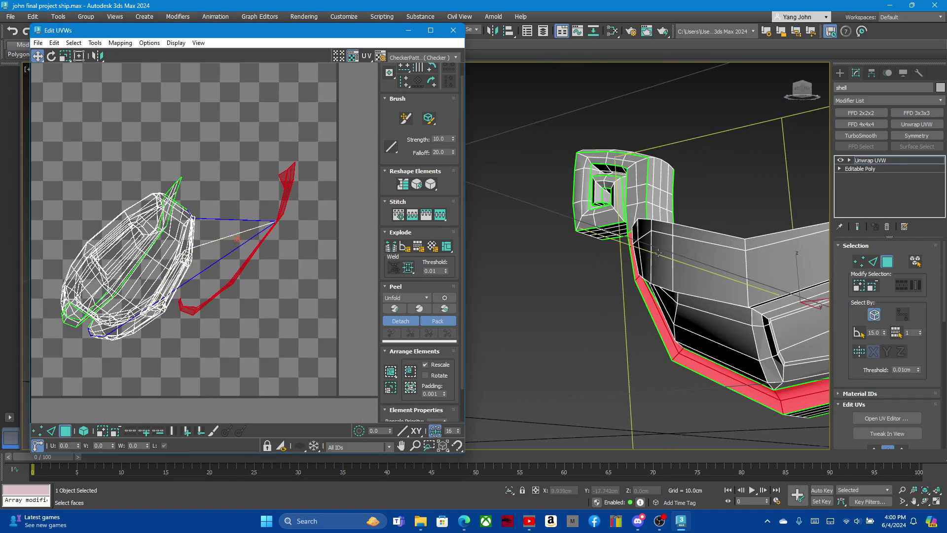
{"action": "middle_click_drag", "start_coordinate": [602, 296], "coordinate": [632, 305], "text": "alt"}
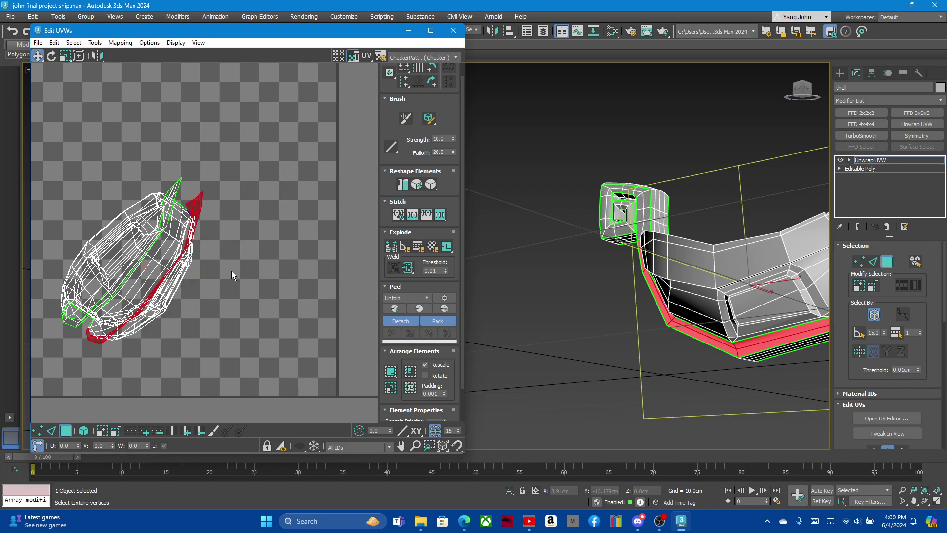
{"action": "scroll", "coordinate": [230, 272], "scroll_direction": "up", "scroll_amount": 3}
{"action": "scroll", "coordinate": [217, 275], "scroll_direction": "up", "scroll_amount": 2}
{"action": "scroll", "coordinate": [208, 278], "scroll_direction": "up", "scroll_amount": 2}
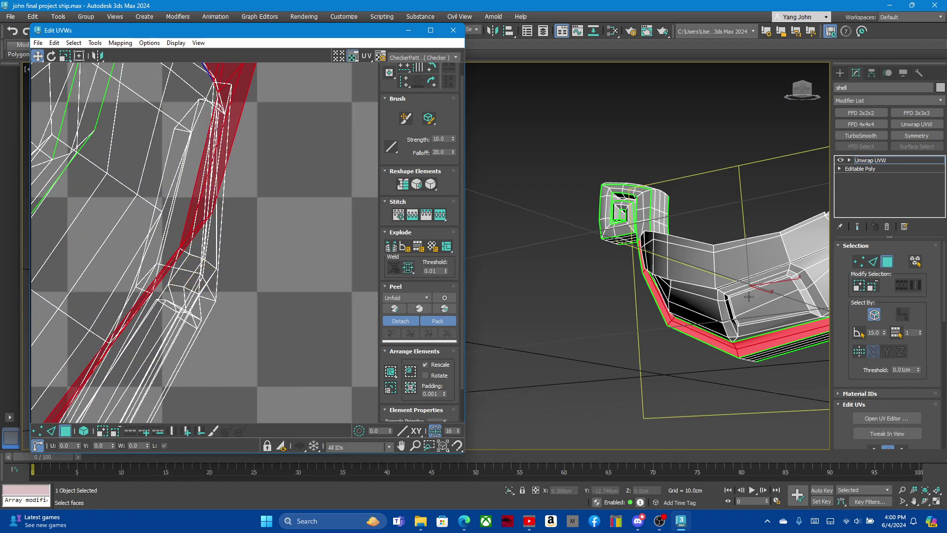
{"action": "middle_click_drag", "start_coordinate": [616, 345], "coordinate": [656, 362], "text": "alt"}
{"action": "left_click", "coordinate": [657, 361]}
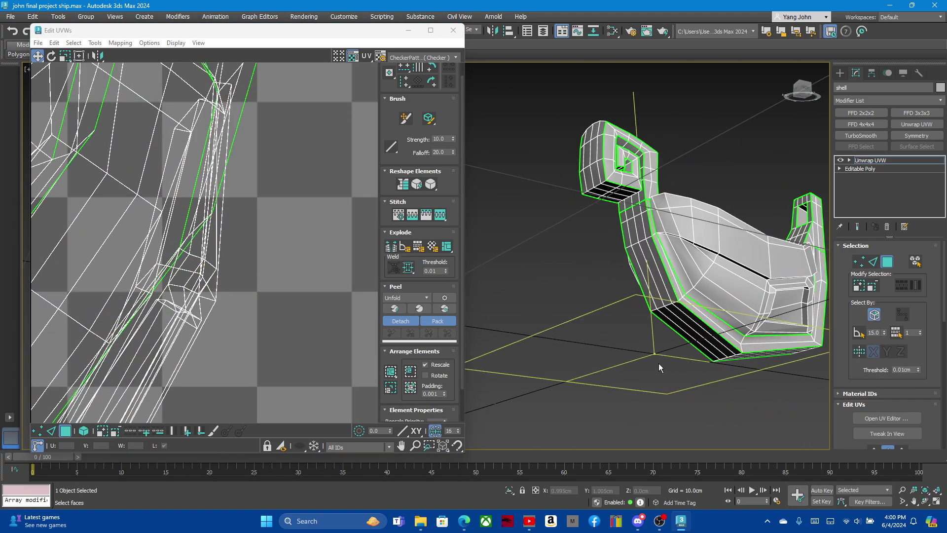
- Select the hull deck faces to inspect them, then clear that selection
{"action": "scroll", "coordinate": [666, 350], "scroll_direction": "up", "scroll_amount": 1}
{"action": "scroll", "coordinate": [675, 335], "scroll_direction": "up", "scroll_amount": 1}
{"action": "scroll", "coordinate": [685, 321], "scroll_direction": "up", "scroll_amount": 1}
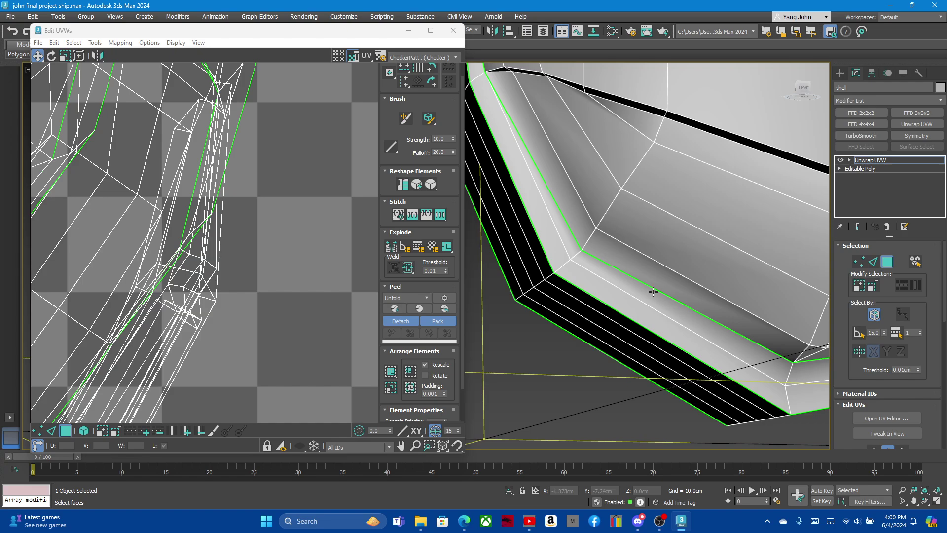
{"action": "mouse_move", "coordinate": [653, 291]}
{"action": "middle_mouse_down", "text": "alt"}
{"action": "mouse_move", "coordinate": [625, 265]}
{"action": "mouse_move", "coordinate": [651, 241]}
{"action": "middle_mouse_up", "text": "alt"}
{"action": "scroll", "coordinate": [661, 234], "scroll_direction": "up", "scroll_amount": 1}
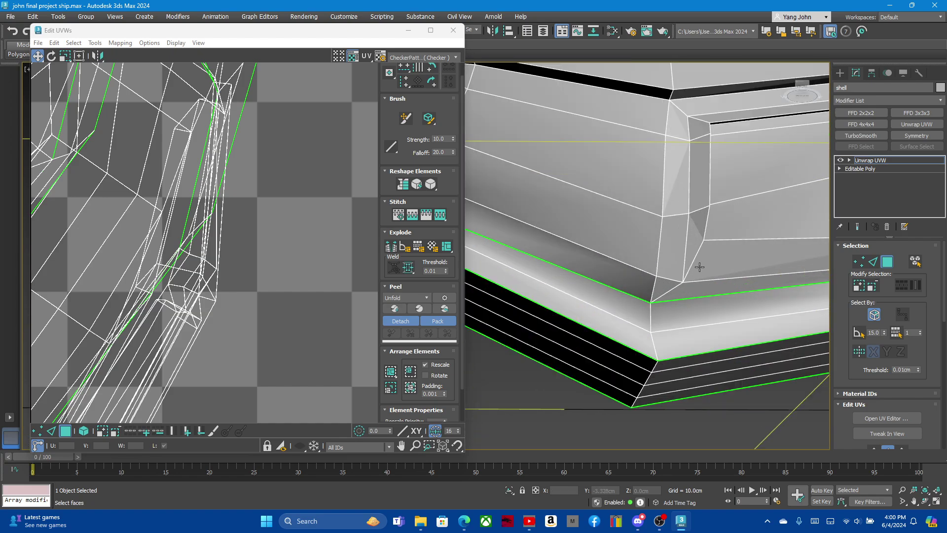
{"action": "scroll", "coordinate": [668, 229], "scroll_direction": "up", "scroll_amount": 1}
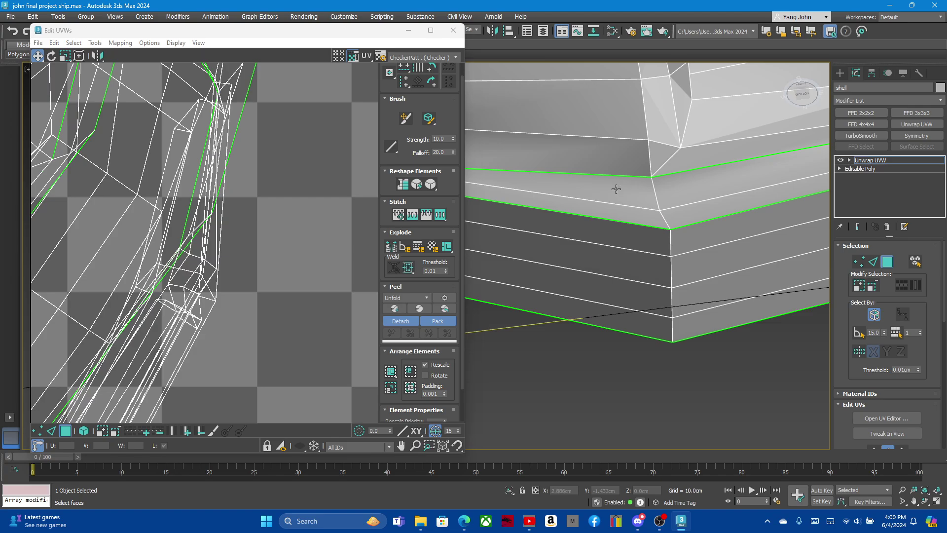
{"action": "left_click", "coordinate": [619, 207]}
{"action": "double_click", "coordinate": [622, 212]}
{"action": "scroll", "coordinate": [688, 228], "scroll_direction": "down", "scroll_amount": 3}
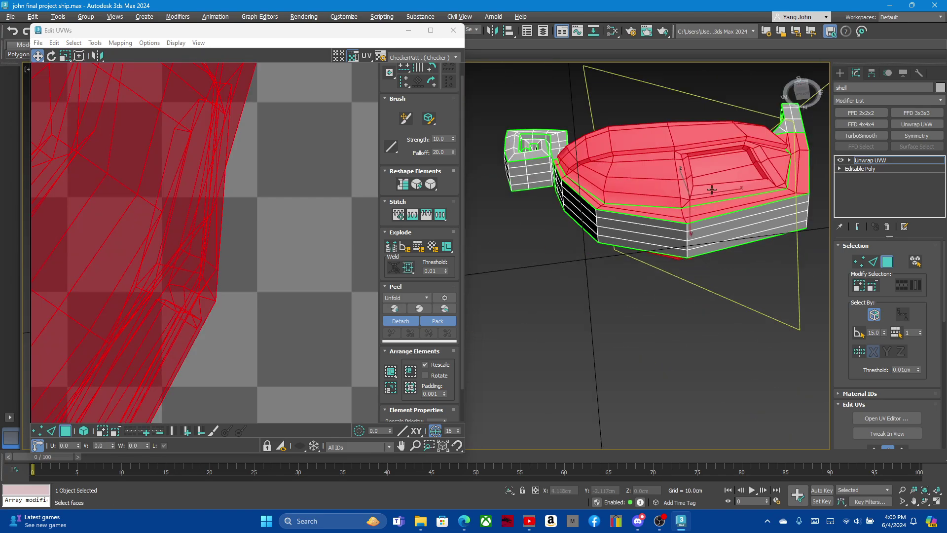
{"action": "middle_click_drag", "start_coordinate": [711, 189], "coordinate": [576, 157], "text": "alt"}
{"action": "scroll", "coordinate": [690, 178], "scroll_direction": "up", "scroll_amount": 2}
{"action": "scroll", "coordinate": [576, 157], "scroll_direction": "up", "scroll_amount": 3}
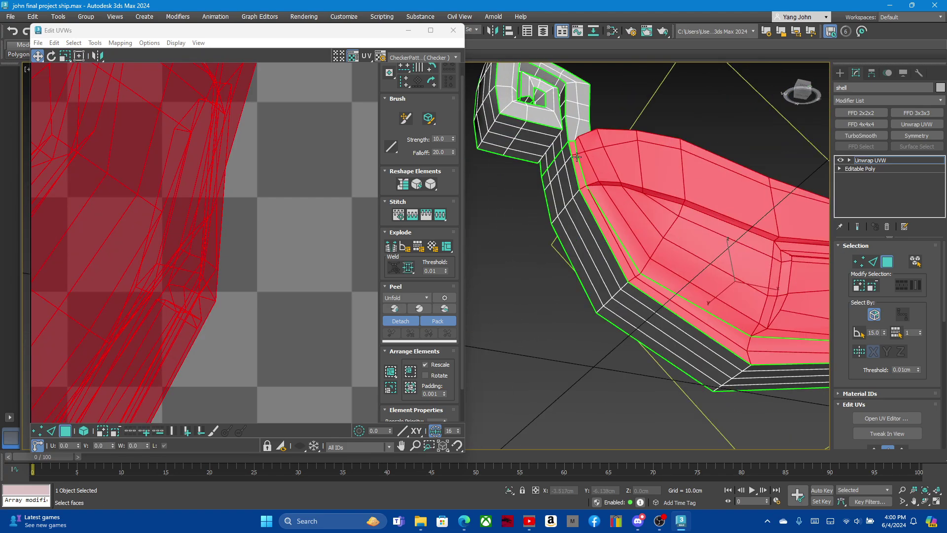
{"action": "left_click", "coordinate": [573, 150]}
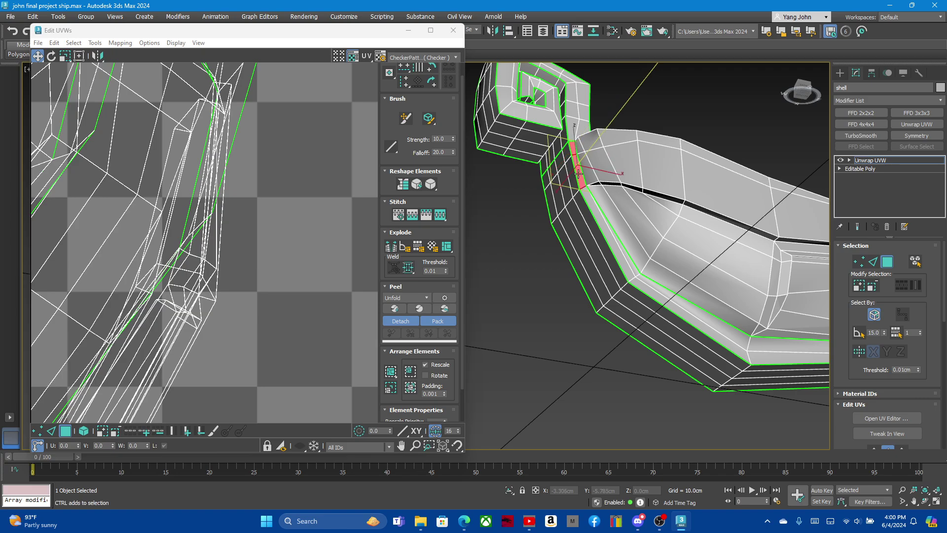
- Start a new selection on the thin strip of rim faces
{"action": "left_click", "coordinate": [587, 196]}
{"action": "mouse_move", "coordinate": [650, 294]}
{"action": "middle_mouse_down", "text": "alt"}
{"action": "mouse_move", "coordinate": [635, 317]}
{"action": "mouse_move", "coordinate": [590, 258]}
{"action": "mouse_move", "coordinate": [575, 334]}
{"action": "middle_mouse_up", "text": "alt"}
{"action": "scroll", "coordinate": [646, 296], "scroll_direction": "down", "scroll_amount": 3}
{"action": "scroll", "coordinate": [646, 296], "scroll_direction": "up", "scroll_amount": 3}
{"action": "scroll", "coordinate": [590, 310], "scroll_direction": "up", "scroll_amount": 3}
{"action": "scroll", "coordinate": [575, 333], "scroll_direction": "up", "scroll_amount": 4}
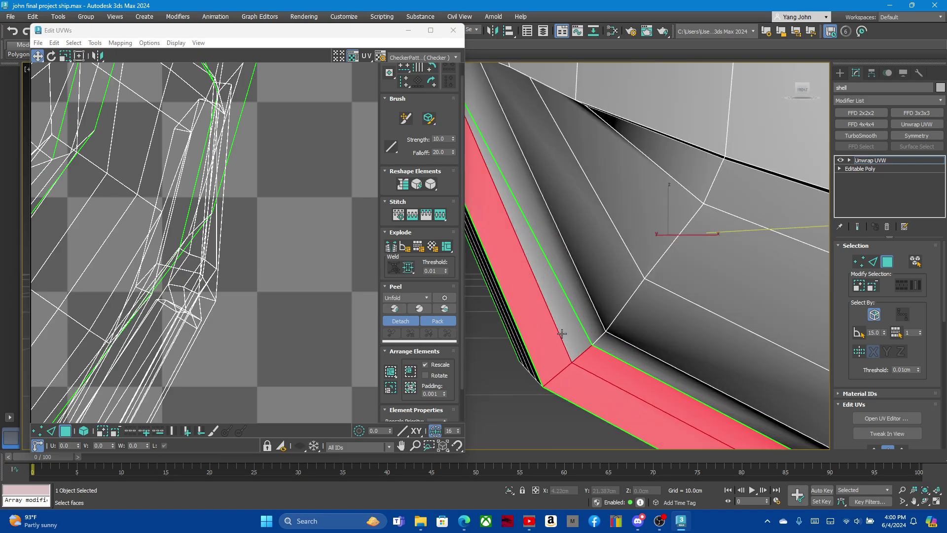
{"action": "scroll", "coordinate": [518, 243], "scroll_direction": "down", "scroll_amount": 3}
{"action": "scroll", "coordinate": [543, 241], "scroll_direction": "down", "scroll_amount": 1}
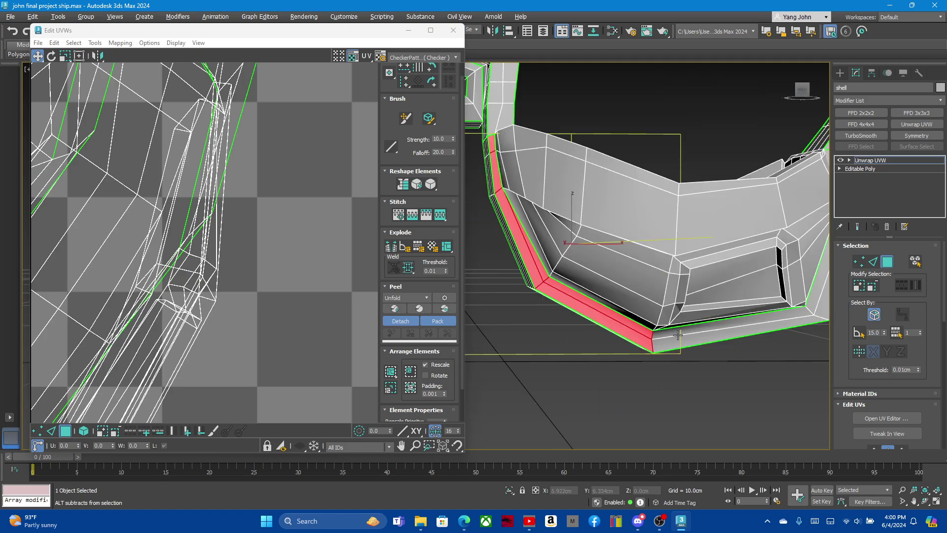
{"action": "mouse_move", "coordinate": [678, 335]}
{"action": "middle_mouse_down", "text": "alt"}
{"action": "mouse_move", "coordinate": [681, 321]}
{"action": "mouse_move", "coordinate": [621, 311]}
{"action": "mouse_move", "coordinate": [586, 289]}
{"action": "mouse_move", "coordinate": [629, 264]}
{"action": "middle_mouse_up", "text": "alt"}
- Extend the selection along the rim and up the strut, then remove the upper strut faces
{"action": "left_click", "coordinate": [681, 320], "text": "ctrl"}
{"action": "left_click", "coordinate": [586, 289], "text": "ctrl"}
{"action": "left_click", "coordinate": [619, 296], "text": "ctrl"}
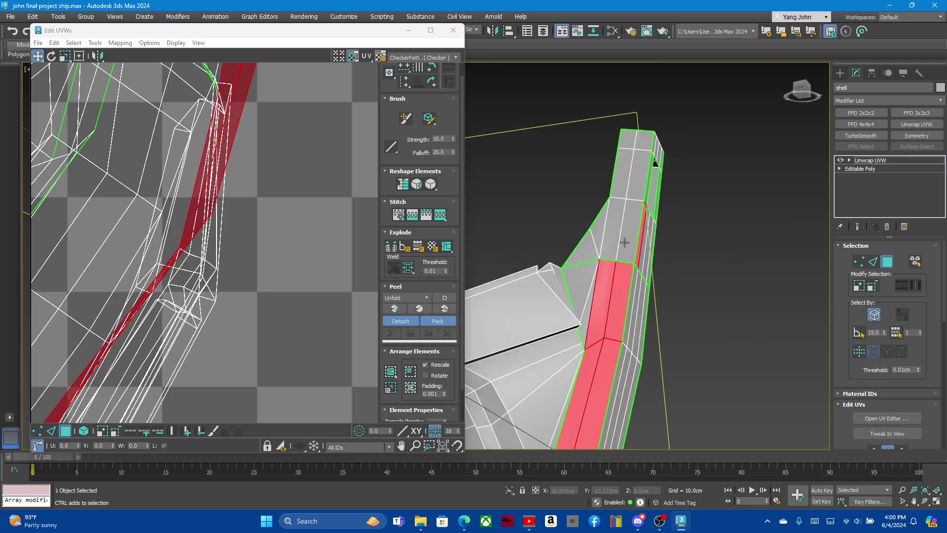
{"action": "left_click", "coordinate": [633, 239], "text": "ctrl"}
{"action": "left_click", "coordinate": [637, 173], "text": "ctrl"}
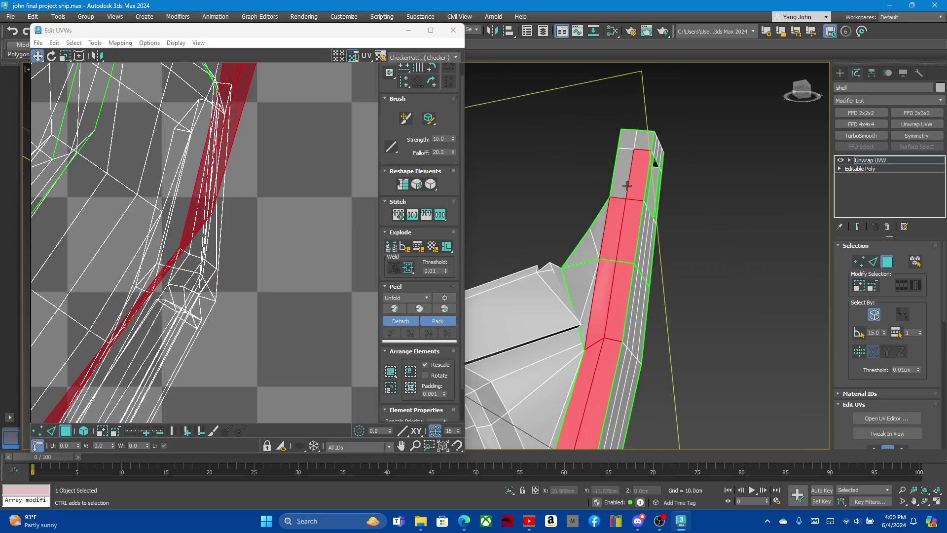
{"action": "left_click", "coordinate": [629, 144], "text": "ctrl"}
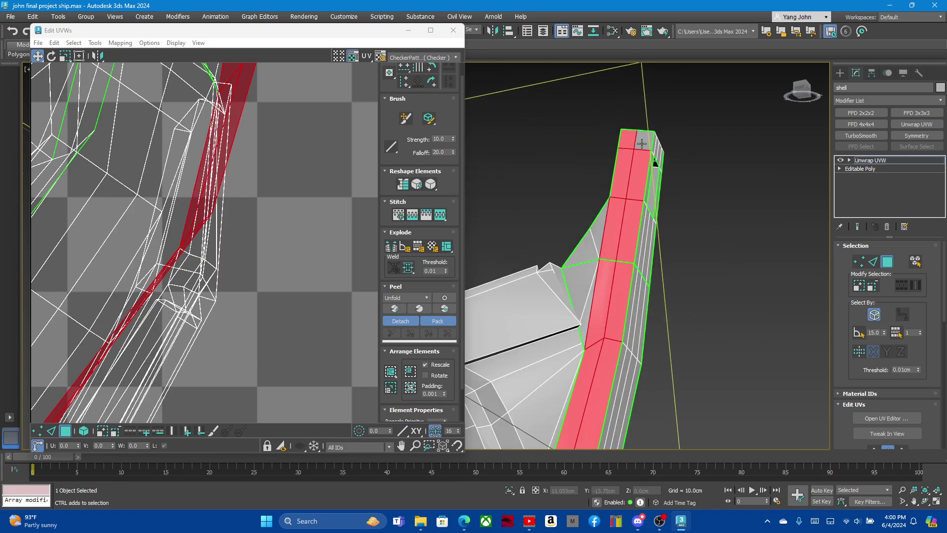
{"action": "left_click", "coordinate": [637, 178], "text": "alt"}
{"action": "left_click", "coordinate": [623, 162], "text": "alt"}
{"action": "left_click", "coordinate": [628, 139], "text": "alt"}
{"action": "left_click", "coordinate": [607, 217], "text": "alt"}
{"action": "left_click", "coordinate": [615, 226], "text": "alt"}
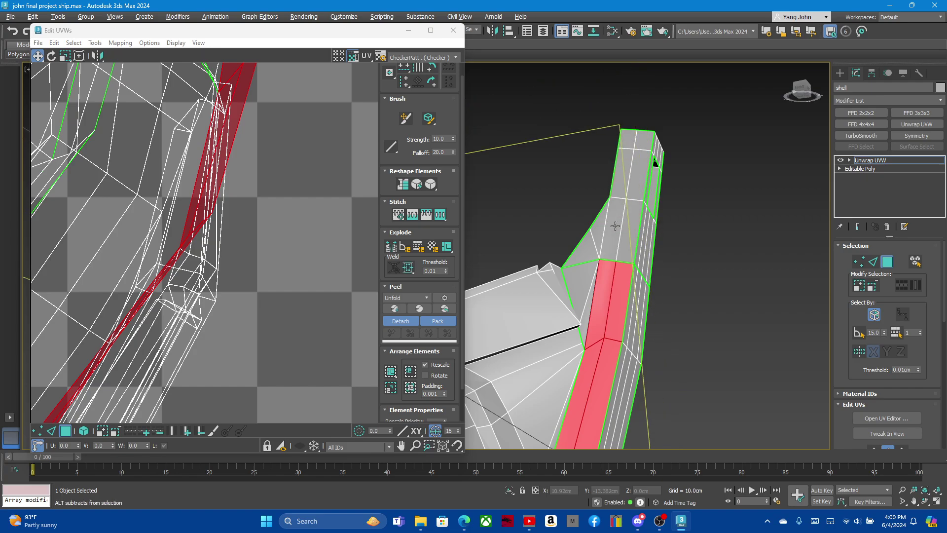
- Move the rim strip's UVs away from the hull layout, then clear the face selection
{"action": "left_click_drag", "start_coordinate": [212, 181], "coordinate": [353, 213]}
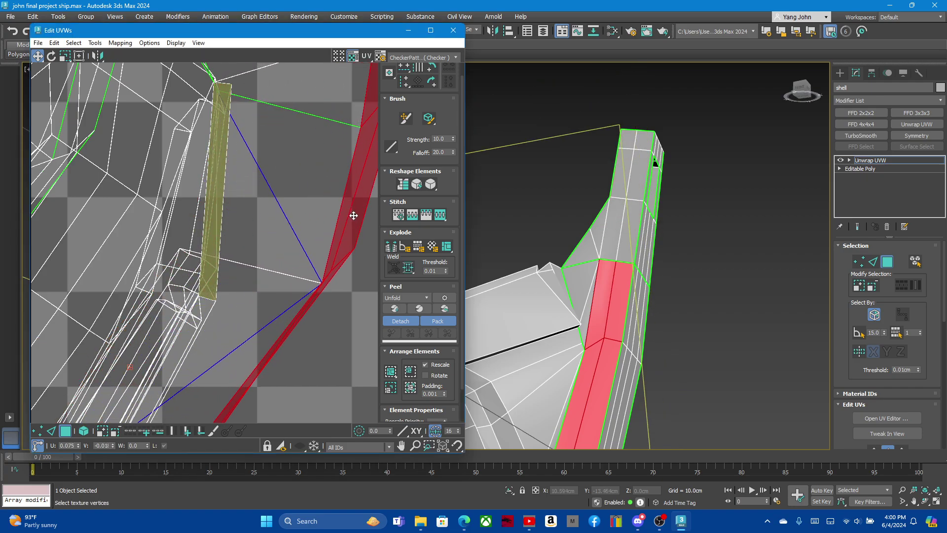
{"action": "scroll", "coordinate": [280, 212], "scroll_direction": "down", "scroll_amount": 2}
{"action": "middle_click_drag", "start_coordinate": [641, 246], "coordinate": [712, 336], "text": "alt"}
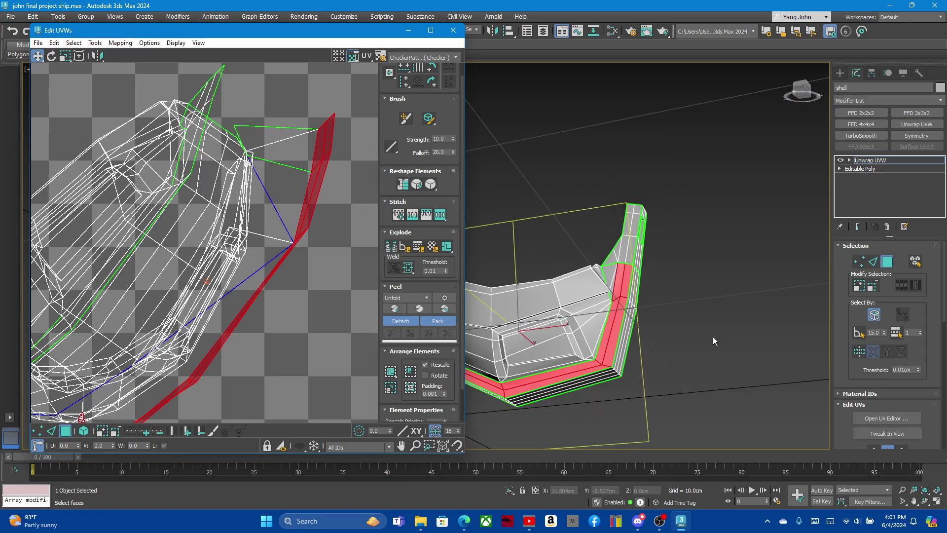
{"action": "left_click", "coordinate": [617, 353], "text": "alt"}
{"action": "left_click", "coordinate": [625, 345]}
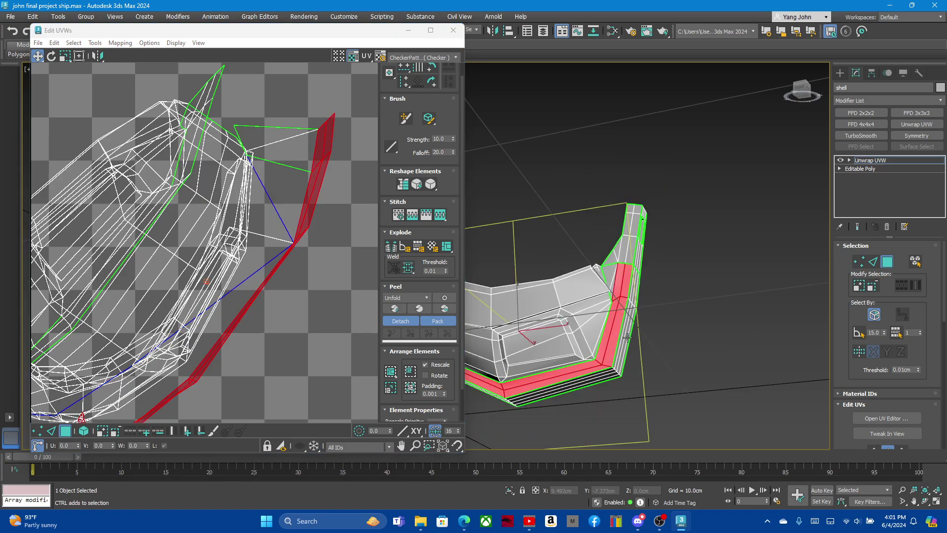
{"action": "scroll", "coordinate": [634, 320], "scroll_direction": "up", "scroll_amount": 3}
{"action": "scroll", "coordinate": [636, 331], "scroll_direction": "up", "scroll_amount": 1}
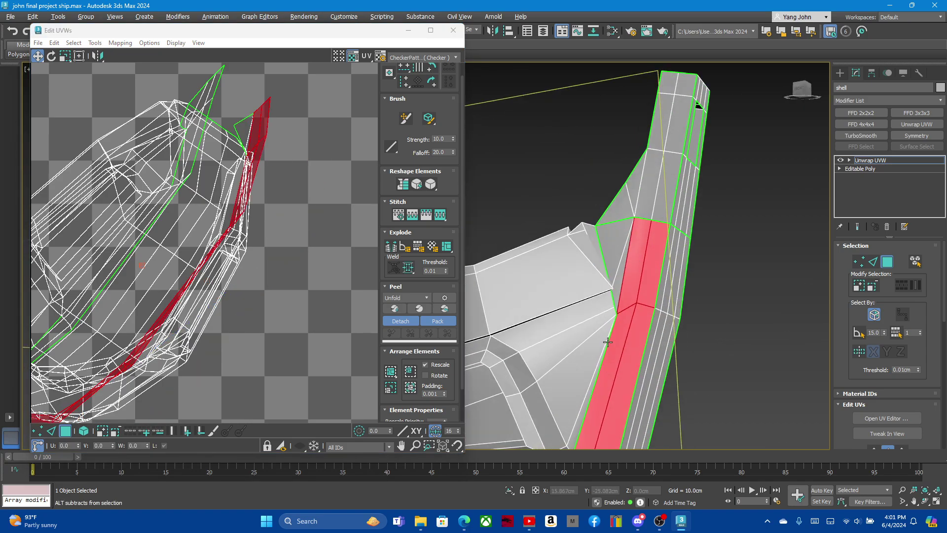
{"action": "left_click", "coordinate": [639, 339], "text": "alt"}
- Switch Unwrap UVW to Edge sub-object mode
{"action": "scroll", "coordinate": [639, 339], "scroll_direction": "up", "scroll_amount": 2}
{"action": "scroll", "coordinate": [657, 344], "scroll_direction": "up", "scroll_amount": 2}
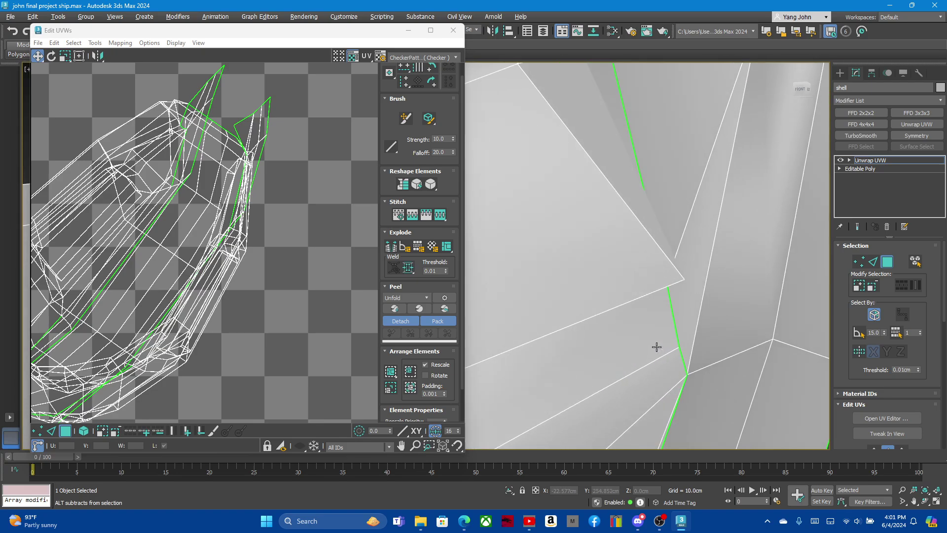
{"action": "scroll", "coordinate": [712, 380], "scroll_direction": "up", "scroll_amount": 1}
{"action": "scroll", "coordinate": [712, 385], "scroll_direction": "up", "scroll_amount": 2}
{"action": "scroll", "coordinate": [628, 309], "scroll_direction": "down", "scroll_amount": 2}
{"action": "scroll", "coordinate": [628, 309], "scroll_direction": "down", "scroll_amount": 2}
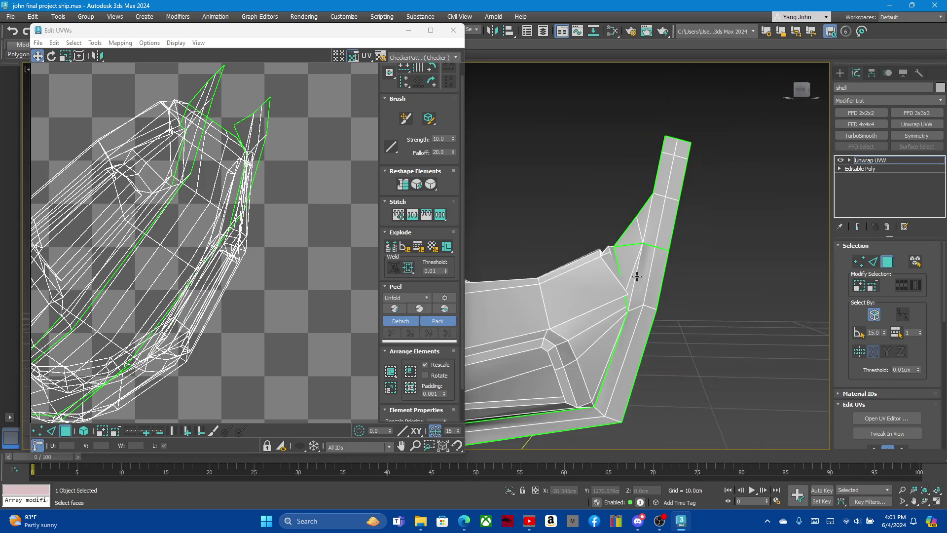
{"action": "scroll", "coordinate": [638, 273], "scroll_direction": "up", "scroll_amount": 2}
{"action": "scroll", "coordinate": [629, 274], "scroll_direction": "down", "scroll_amount": 3}
{"action": "scroll", "coordinate": [630, 274], "scroll_direction": "up", "scroll_amount": 2}
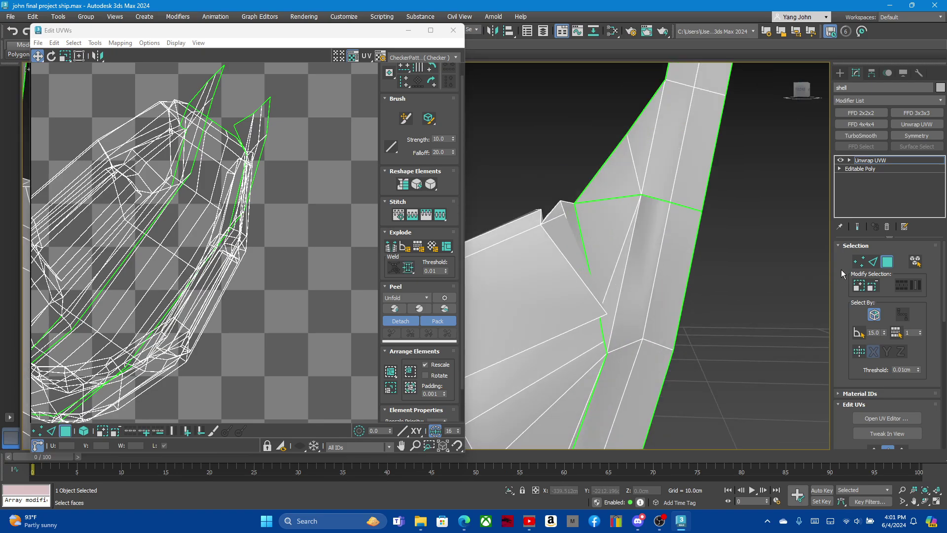
{"action": "left_click", "coordinate": [871, 262]}
- Convert the edge at the strut's inner joint with the hull wall into a UV seam
{"action": "left_click", "coordinate": [626, 272]}
{"action": "mouse_move", "coordinate": [626, 272]}
{"action": "middle_mouse_down", "text": "alt"}
{"action": "mouse_move", "coordinate": [613, 303]}
{"action": "mouse_move", "coordinate": [596, 308]}
{"action": "mouse_move", "coordinate": [606, 321]}
{"action": "middle_mouse_up", "text": "alt"}
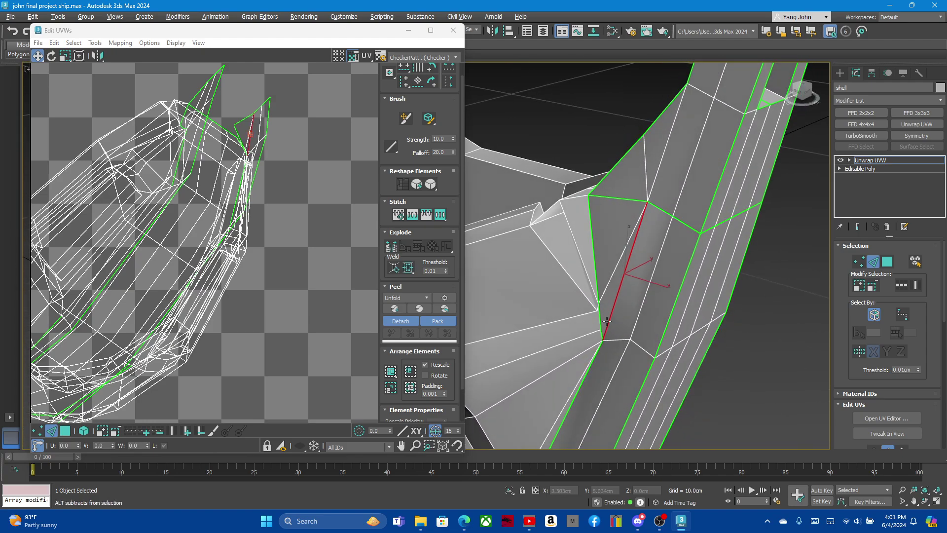
{"action": "right_click", "coordinate": [220, 183]}
{"action": "left_click", "coordinate": [197, 192]}
{"action": "scroll", "coordinate": [686, 199], "scroll_direction": "down", "scroll_amount": 5}
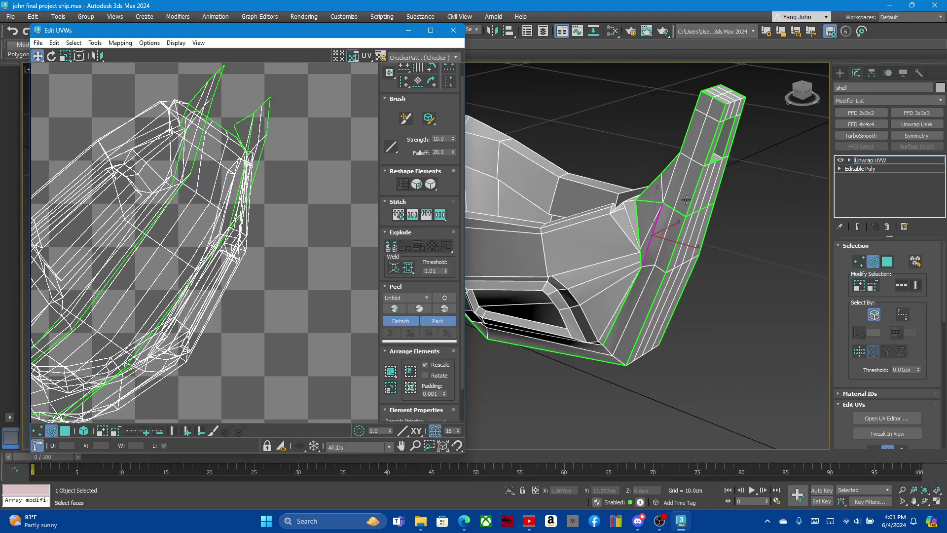
- Return to Polygon mode, clear the face selection and orbit until the strut stands upright
{"action": "left_click", "coordinate": [886, 262]}
{"action": "left_click", "coordinate": [678, 181]}
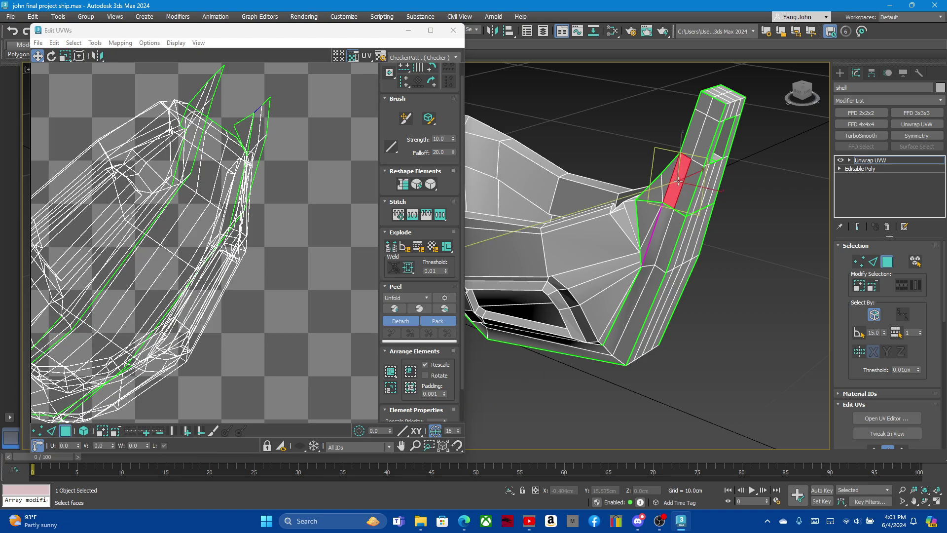
{"action": "left_click", "coordinate": [774, 252]}
{"action": "middle_click_drag", "start_coordinate": [774, 253], "coordinate": [707, 170], "text": "alt"}
{"action": "scroll", "coordinate": [706, 170], "scroll_direction": "up", "scroll_amount": 3}
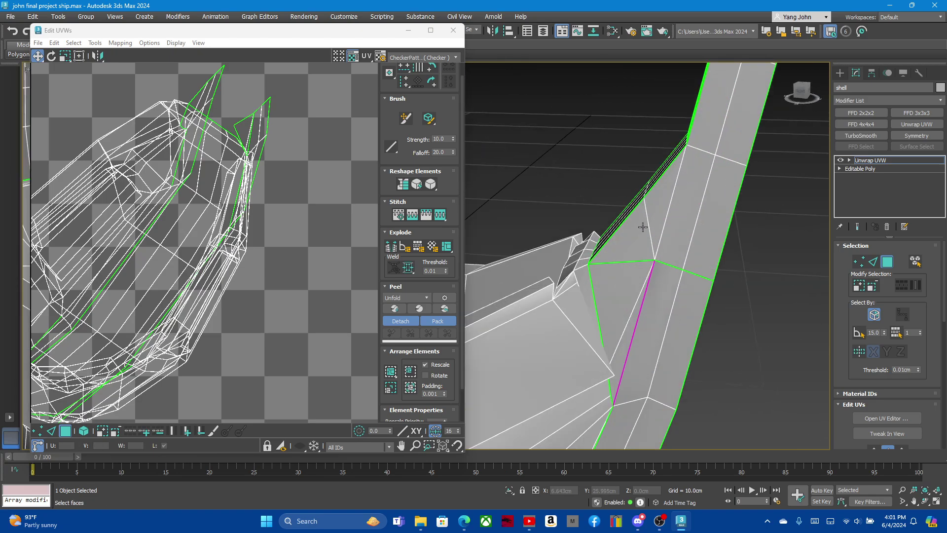
{"action": "middle_click_drag", "start_coordinate": [591, 285], "coordinate": [597, 270], "text": "alt"}
{"action": "middle_click_drag", "start_coordinate": [743, 217], "coordinate": [707, 206], "text": "alt"}
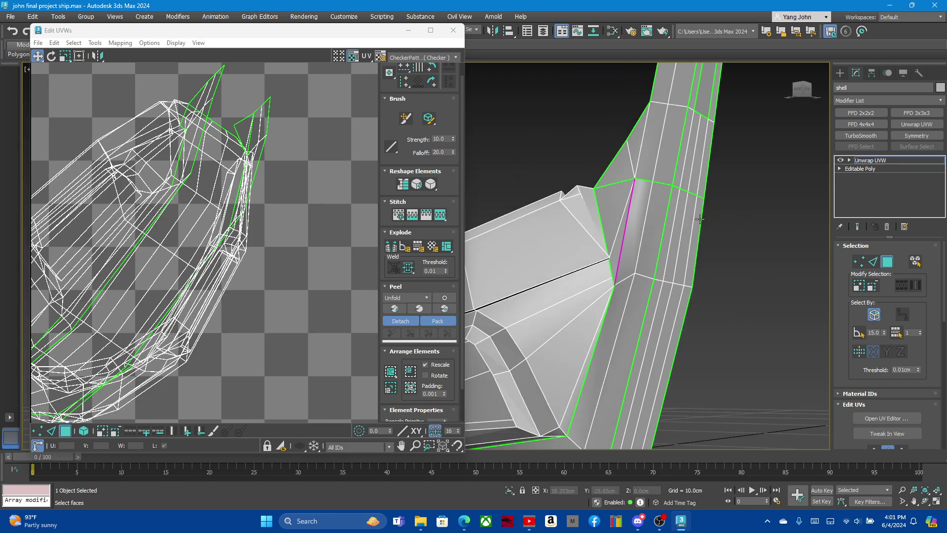
{"action": "mouse_move", "coordinate": [668, 233]}
{"action": "middle_mouse_down", "text": "alt"}
{"action": "mouse_move", "coordinate": [685, 234]}
{"action": "mouse_move", "coordinate": [673, 242]}
{"action": "mouse_move", "coordinate": [619, 226]}
{"action": "mouse_move", "coordinate": [606, 236]}
{"action": "mouse_move", "coordinate": [618, 249]}
{"action": "mouse_move", "coordinate": [706, 224]}
{"action": "middle_mouse_up", "text": "alt"}
- Orbit and zoom around the strut's inner edge to inspect the new seam
{"action": "scroll", "coordinate": [706, 224], "scroll_direction": "down", "scroll_amount": 5}
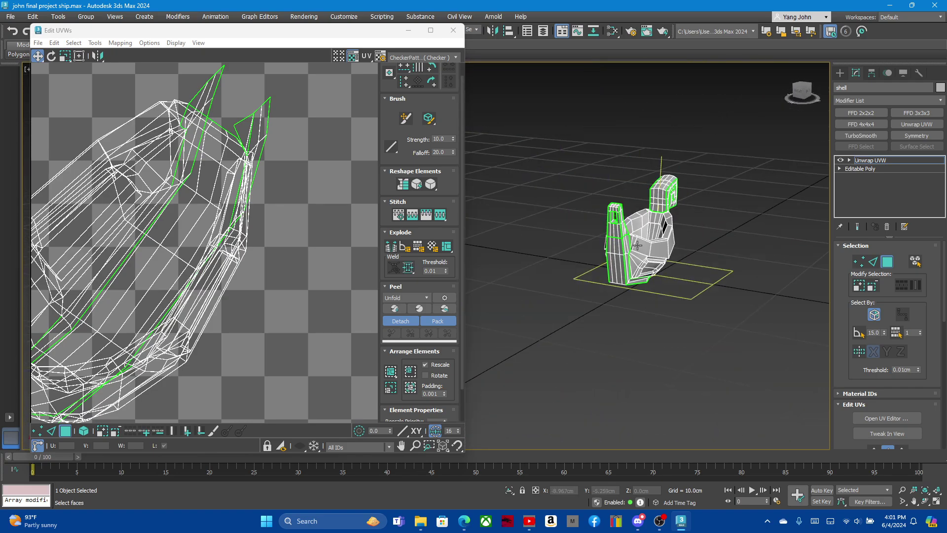
{"action": "scroll", "coordinate": [636, 245], "scroll_direction": "up", "scroll_amount": 5}
{"action": "scroll", "coordinate": [588, 256], "scroll_direction": "up", "scroll_amount": 3}
{"action": "mouse_move", "coordinate": [588, 256]}
{"action": "middle_mouse_down", "text": "alt"}
{"action": "mouse_move", "coordinate": [594, 229]}
{"action": "mouse_move", "coordinate": [700, 300]}
{"action": "middle_mouse_up", "text": "alt"}
{"action": "scroll", "coordinate": [759, 357], "scroll_direction": "up", "scroll_amount": 3}
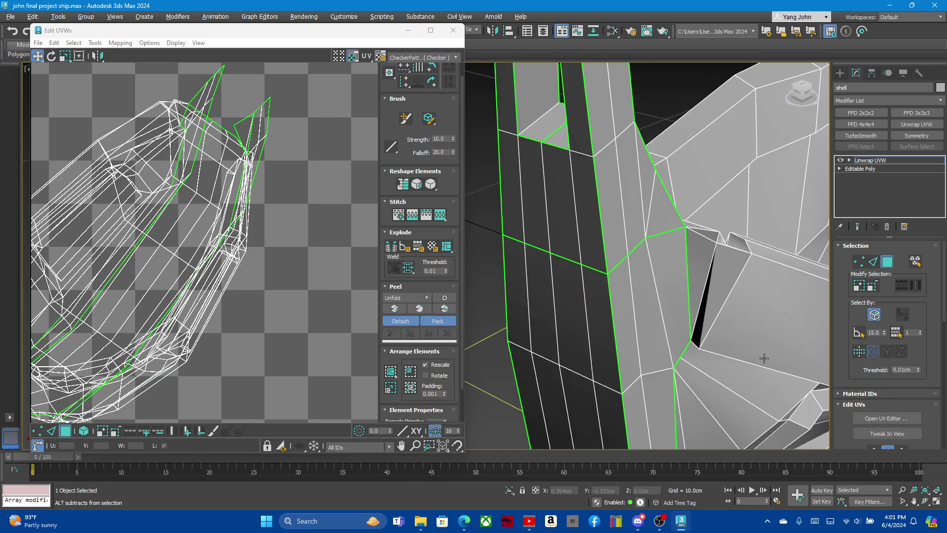
{"action": "scroll", "coordinate": [763, 358], "scroll_direction": "down", "scroll_amount": 3}
{"action": "scroll", "coordinate": [758, 358], "scroll_direction": "up", "scroll_amount": 4}
{"action": "middle_click_drag", "start_coordinate": [757, 358], "coordinate": [744, 353], "text": "alt"}
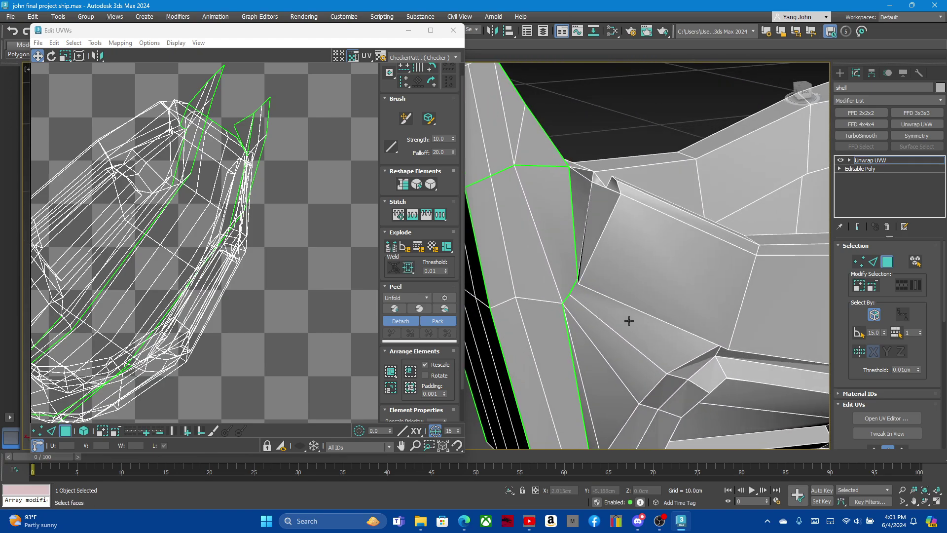
{"action": "scroll", "coordinate": [653, 296], "scroll_direction": "down", "scroll_amount": 4}
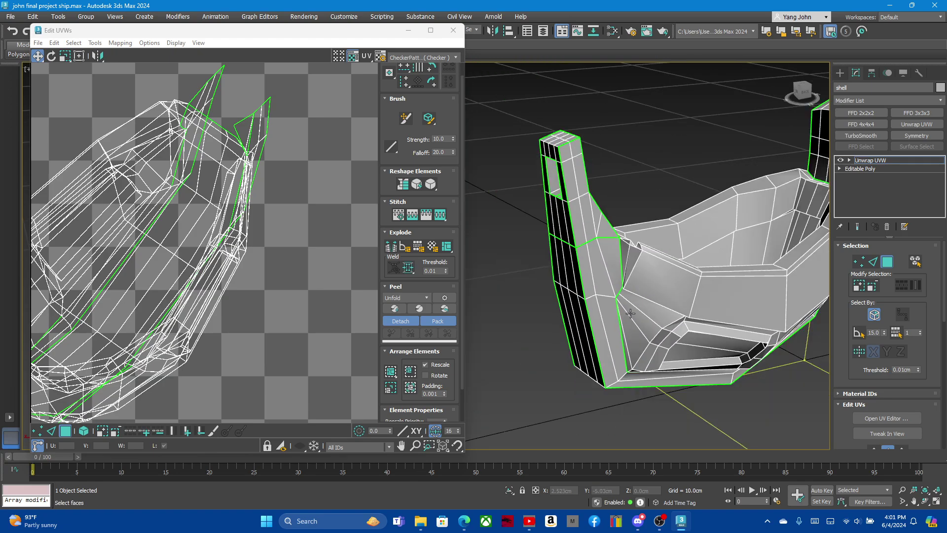
{"action": "middle_click_drag", "start_coordinate": [636, 305], "coordinate": [530, 259], "text": "alt"}
{"action": "scroll", "coordinate": [729, 259], "scroll_direction": "up", "scroll_amount": 4}
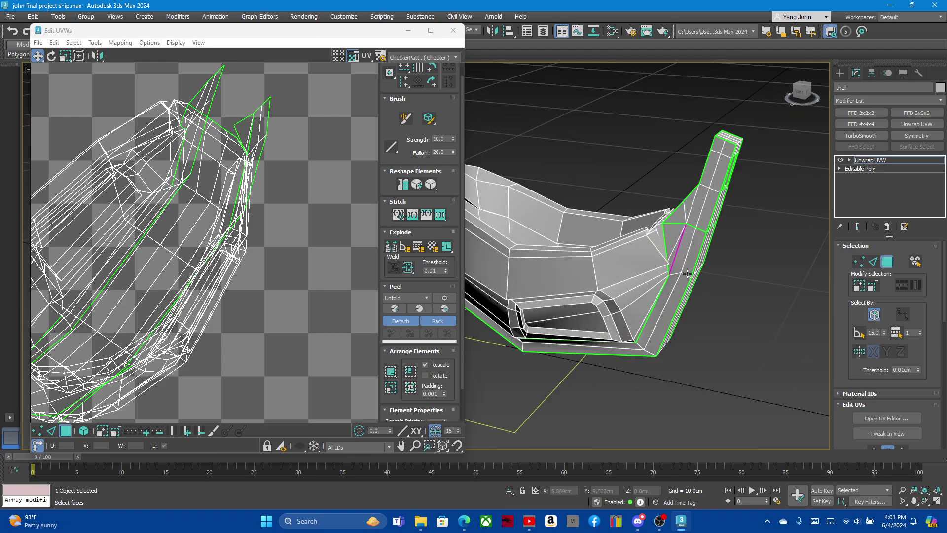
{"action": "middle_click_drag", "start_coordinate": [729, 253], "coordinate": [669, 287], "text": "alt"}
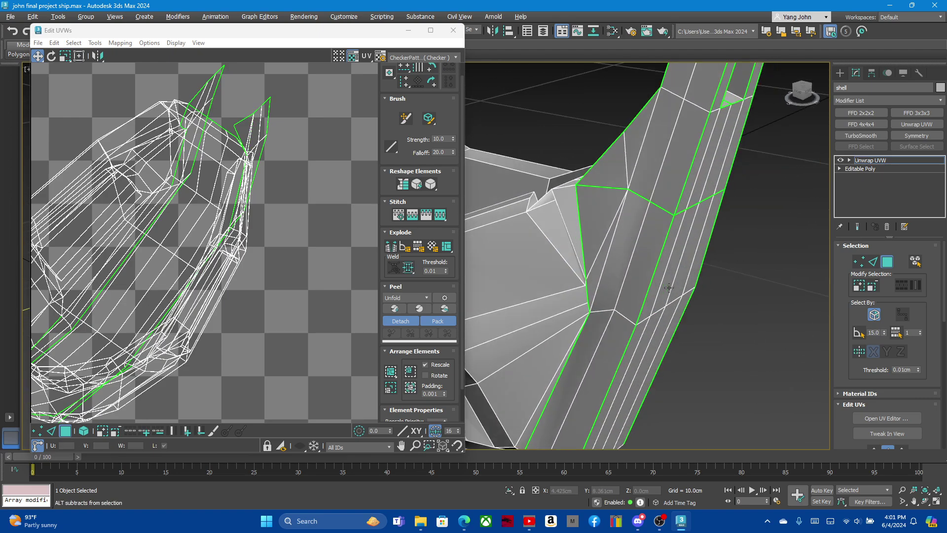
- In Edge mode, double-click the lower hull edge to select its full loop
{"action": "left_click", "coordinate": [600, 297]}
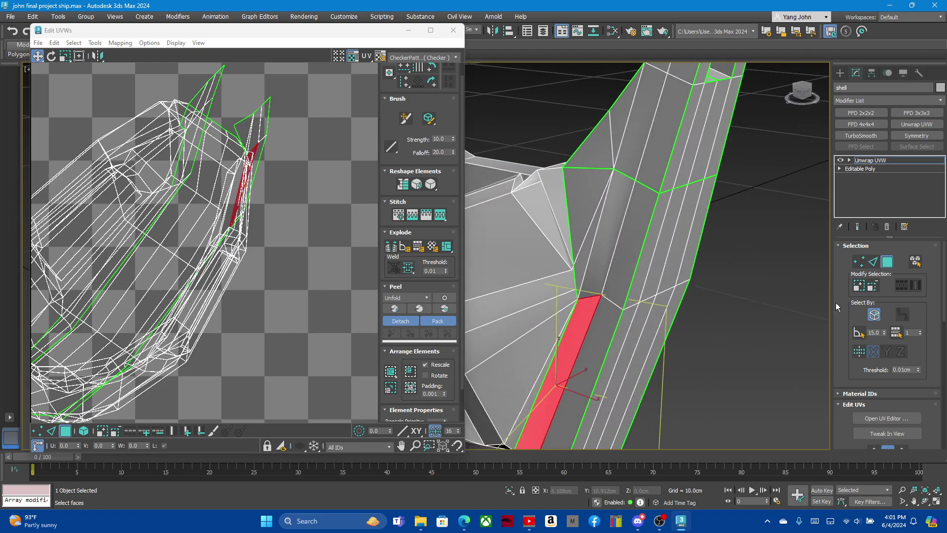
{"action": "left_click", "coordinate": [872, 263]}
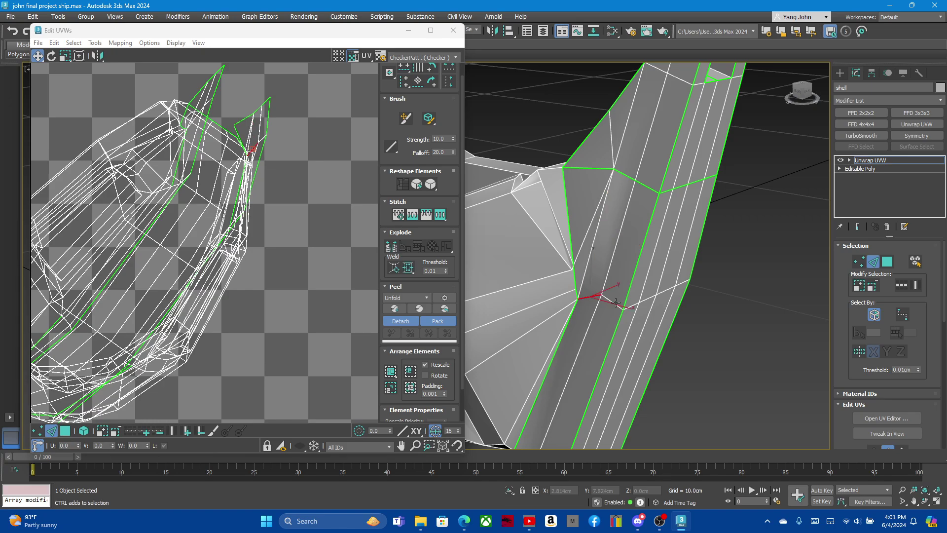
{"action": "double_click", "coordinate": [616, 301]}
{"action": "left_click", "coordinate": [614, 302]}
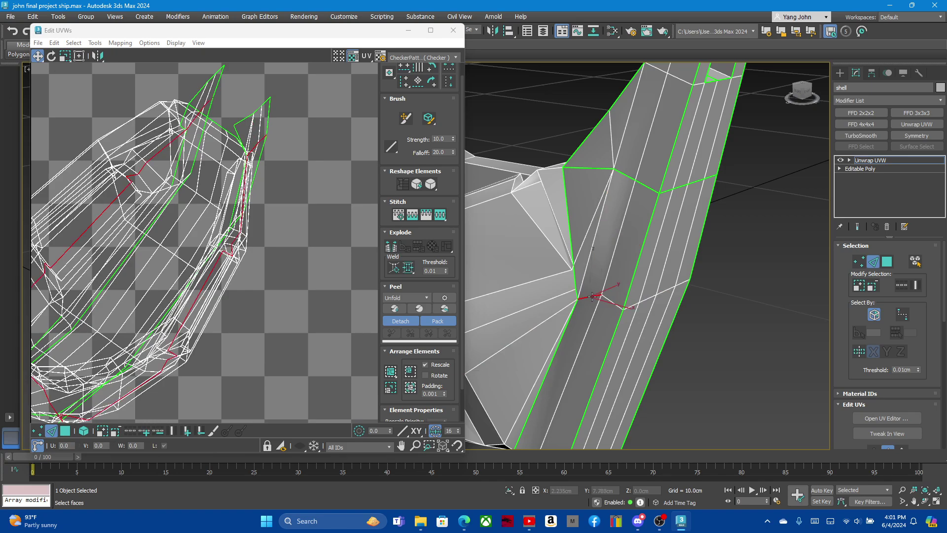
{"action": "double_click", "coordinate": [633, 306]}
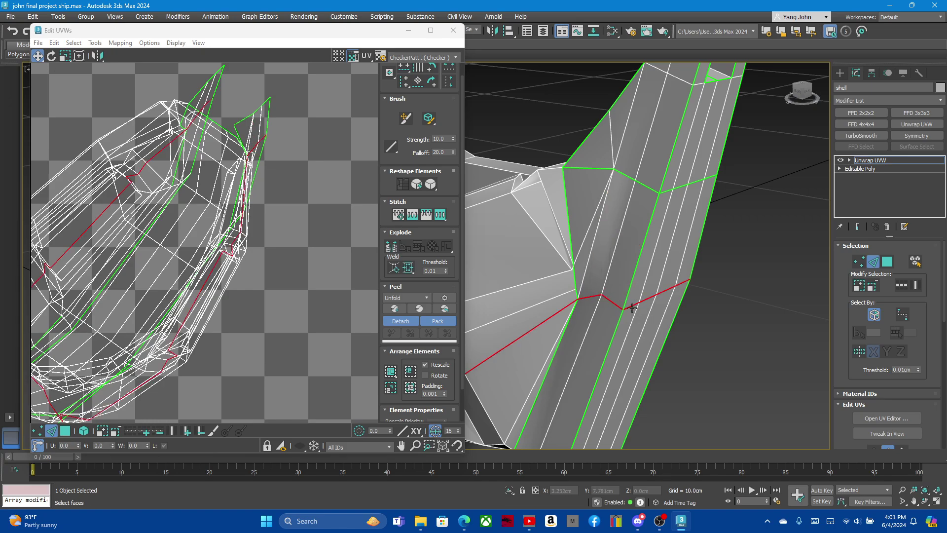
- Orbit toward the hull's right side to inspect the selected loop
{"action": "scroll", "coordinate": [660, 292], "scroll_direction": "down", "scroll_amount": 5}
{"action": "scroll", "coordinate": [663, 294], "scroll_direction": "up", "scroll_amount": 4}
{"action": "scroll", "coordinate": [668, 294], "scroll_direction": "up", "scroll_amount": 1}
{"action": "mouse_move", "coordinate": [668, 295]}
{"action": "middle_mouse_down", "text": "alt"}
{"action": "mouse_move", "coordinate": [633, 289]}
{"action": "mouse_move", "coordinate": [711, 339]}
{"action": "mouse_move", "coordinate": [610, 291]}
{"action": "middle_mouse_up", "text": "alt"}
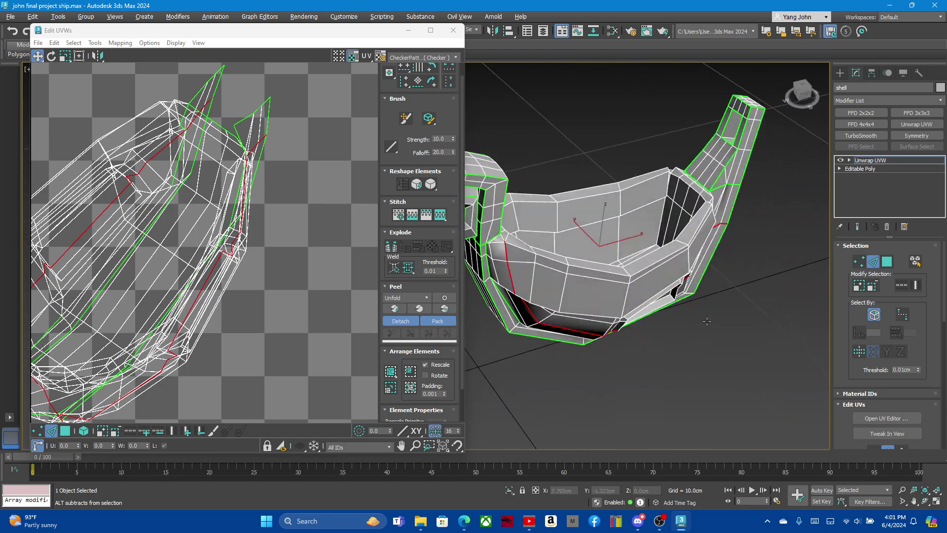
{"action": "mouse_move", "coordinate": [714, 290]}
{"action": "middle_mouse_down", "text": "alt"}
{"action": "mouse_move", "coordinate": [575, 277]}
{"action": "mouse_move", "coordinate": [486, 285]}
{"action": "mouse_move", "coordinate": [511, 297]}
{"action": "middle_mouse_up", "text": "alt"}
{"action": "scroll", "coordinate": [684, 274], "scroll_direction": "up", "scroll_amount": 2}
{"action": "scroll", "coordinate": [684, 275], "scroll_direction": "up", "scroll_amount": 3}
- Orbit and zoom to a frontal view of the hull's inner edge
{"action": "mouse_move", "coordinate": [513, 303]}
{"action": "middle_mouse_down", "text": "alt"}
{"action": "mouse_move", "coordinate": [478, 280]}
{"action": "mouse_move", "coordinate": [491, 269]}
{"action": "middle_mouse_up", "text": "alt"}
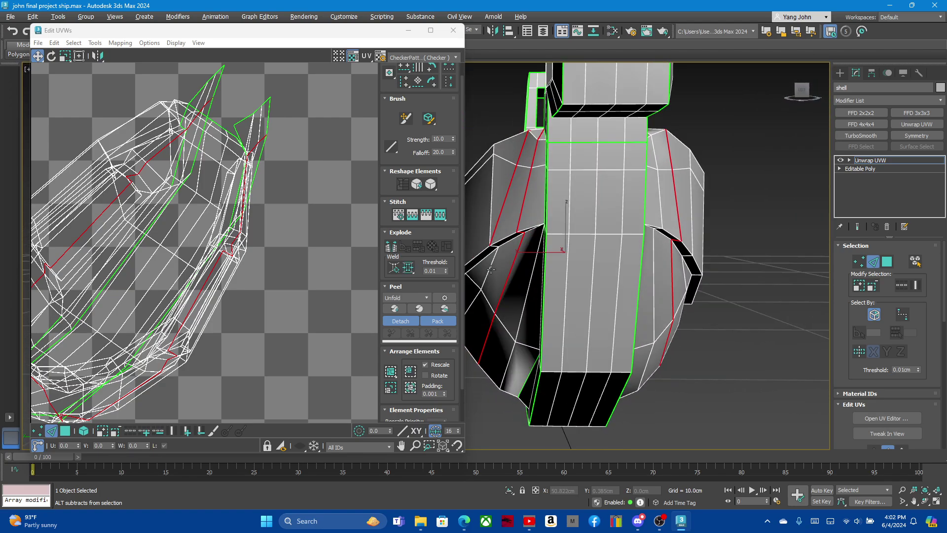
{"action": "scroll", "coordinate": [621, 240], "scroll_direction": "down", "scroll_amount": 5}
{"action": "middle_click_drag", "start_coordinate": [621, 240], "coordinate": [577, 258], "text": "alt"}
{"action": "scroll", "coordinate": [577, 258], "scroll_direction": "up", "scroll_amount": 3}
{"action": "scroll", "coordinate": [570, 222], "scroll_direction": "up", "scroll_amount": 3}
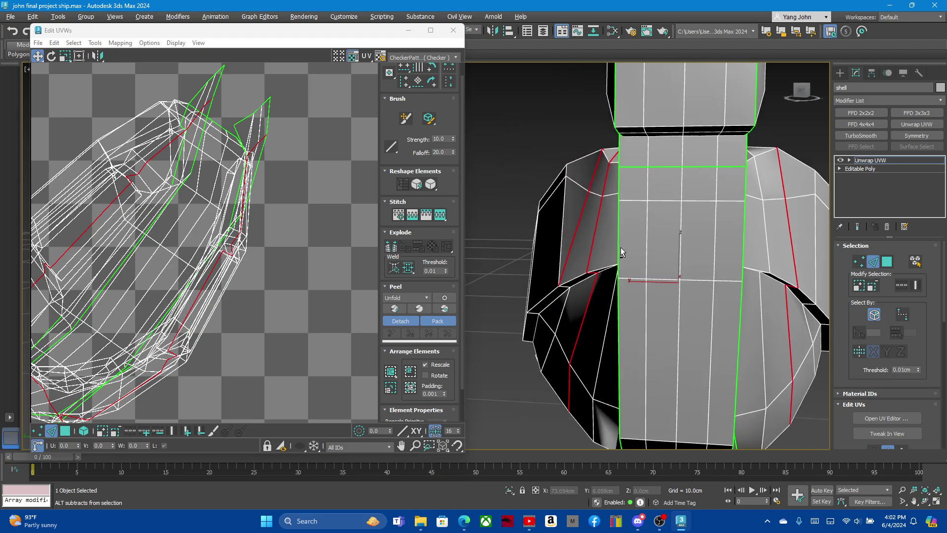
{"action": "scroll", "coordinate": [631, 284], "scroll_direction": "up", "scroll_amount": 3}
{"action": "scroll", "coordinate": [653, 279], "scroll_direction": "up", "scroll_amount": 3}
{"action": "scroll", "coordinate": [652, 279], "scroll_direction": "down", "scroll_amount": 3}
{"action": "scroll", "coordinate": [690, 338], "scroll_direction": "down", "scroll_amount": 3}
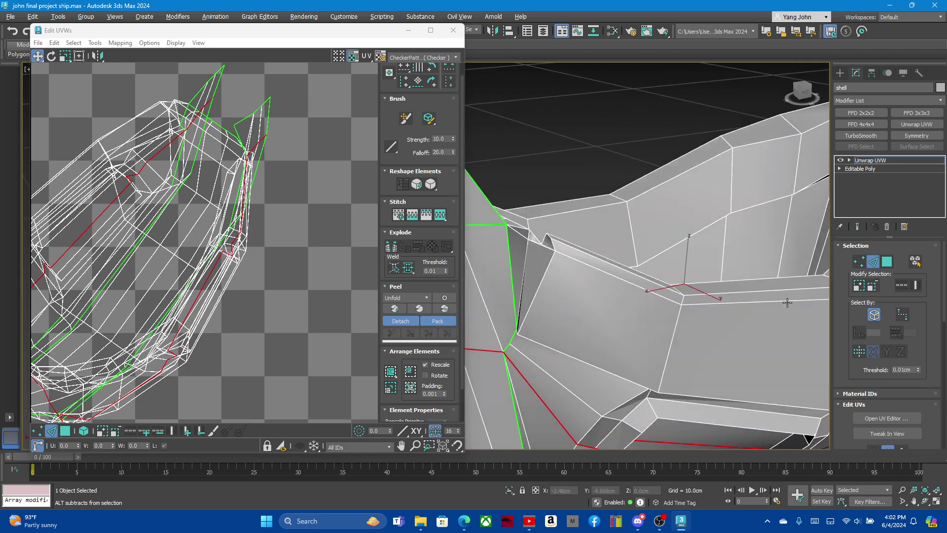
{"action": "scroll", "coordinate": [695, 236], "scroll_direction": "down", "scroll_amount": 4}
{"action": "scroll", "coordinate": [696, 236], "scroll_direction": "up", "scroll_amount": 3}
{"action": "scroll", "coordinate": [649, 298], "scroll_direction": "down", "scroll_amount": 3}
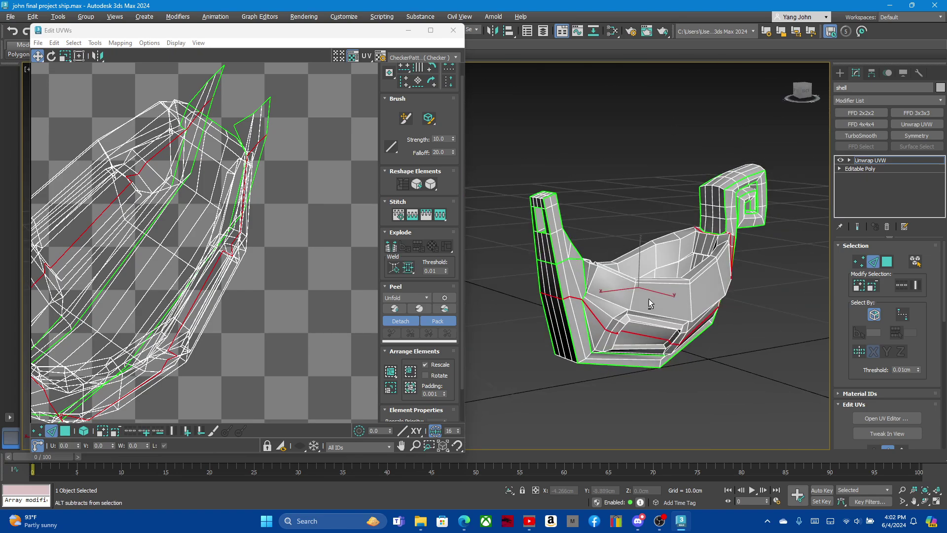
{"action": "mouse_move", "coordinate": [649, 298]}
{"action": "middle_mouse_down", "text": "alt"}
{"action": "mouse_move", "coordinate": [643, 268]}
{"action": "mouse_move", "coordinate": [564, 280]}
{"action": "middle_mouse_up", "text": "alt"}
{"action": "middle_click_drag", "start_coordinate": [699, 267], "coordinate": [583, 294], "text": "alt"}
{"action": "scroll", "coordinate": [583, 294], "scroll_direction": "up", "scroll_amount": 2}
{"action": "scroll", "coordinate": [583, 295], "scroll_direction": "up", "scroll_amount": 2}
{"action": "scroll", "coordinate": [592, 281], "scroll_direction": "down", "scroll_amount": 2}
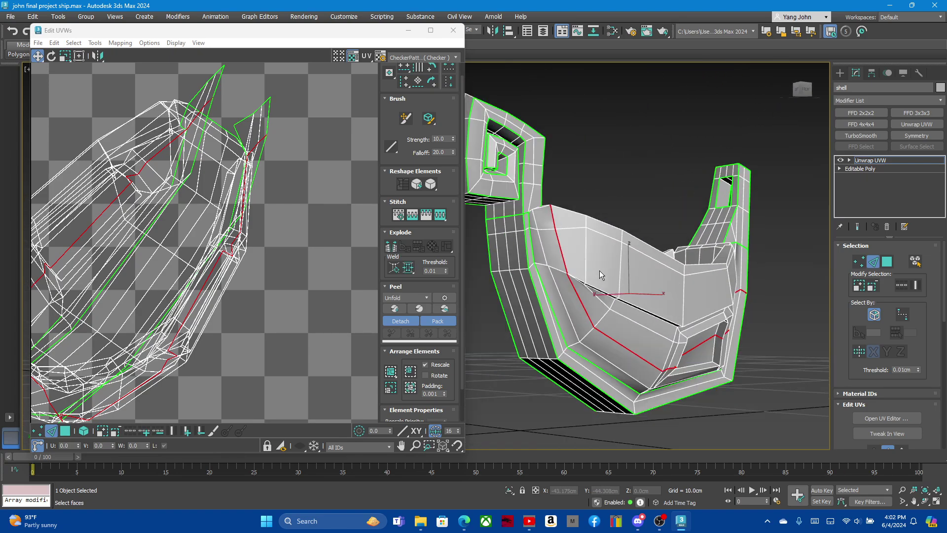
{"action": "scroll", "coordinate": [599, 270], "scroll_direction": "up", "scroll_amount": 3}
{"action": "mouse_move", "coordinate": [581, 283]}
{"action": "middle_mouse_down", "text": "alt"}
{"action": "mouse_move", "coordinate": [590, 274]}
{"action": "mouse_move", "coordinate": [575, 241]}
{"action": "middle_mouse_up", "text": "alt"}
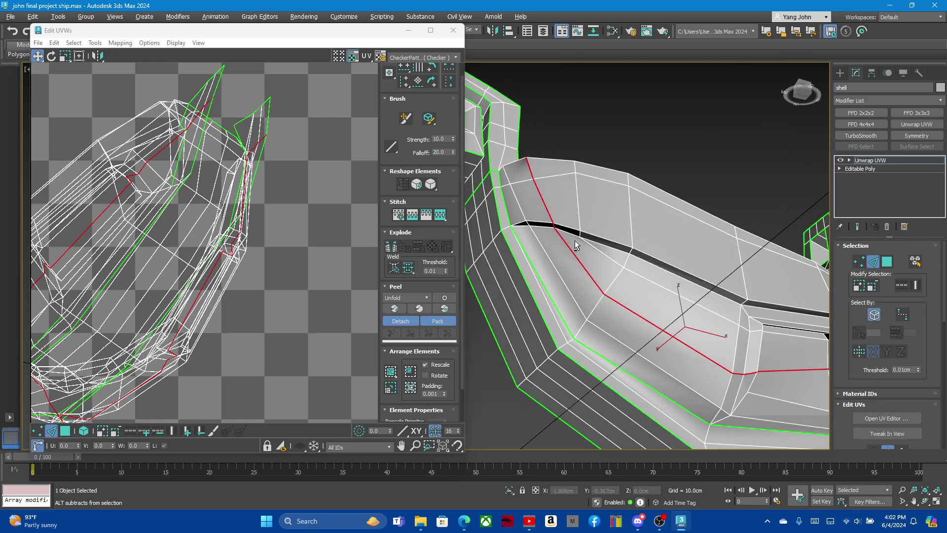
{"action": "scroll", "coordinate": [567, 233], "scroll_direction": "up", "scroll_amount": 2}
{"action": "scroll", "coordinate": [559, 227], "scroll_direction": "up", "scroll_amount": 2}
- Select the edge loop along the hull's inner edge and up the strut, checking it from several angles
{"action": "left_click", "coordinate": [552, 240]}
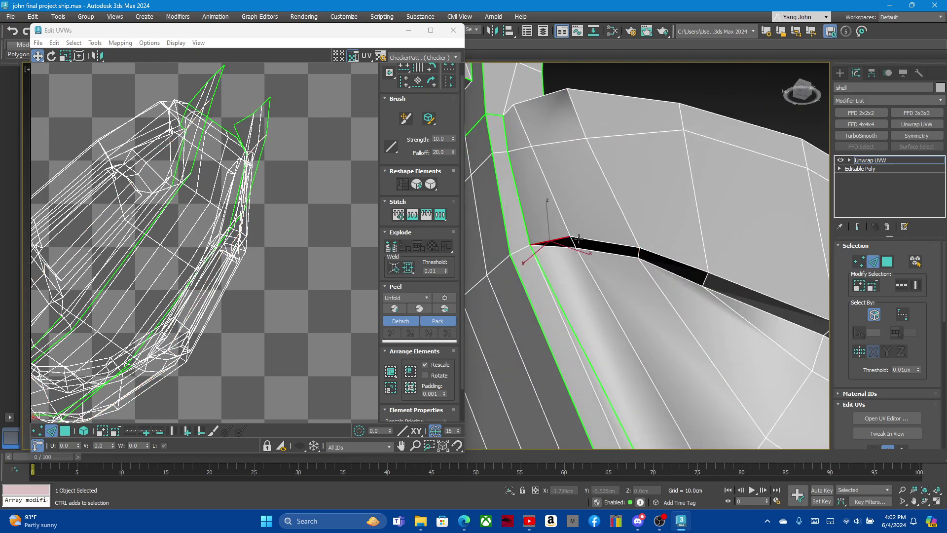
{"action": "double_click", "coordinate": [590, 240]}
{"action": "scroll", "coordinate": [548, 232], "scroll_direction": "down", "scroll_amount": 5}
{"action": "mouse_move", "coordinate": [547, 232]}
{"action": "middle_mouse_down", "text": "alt"}
{"action": "mouse_move", "coordinate": [699, 259]}
{"action": "mouse_move", "coordinate": [642, 294]}
{"action": "mouse_move", "coordinate": [636, 374]}
{"action": "mouse_move", "coordinate": [552, 315]}
{"action": "middle_mouse_up", "text": "alt"}
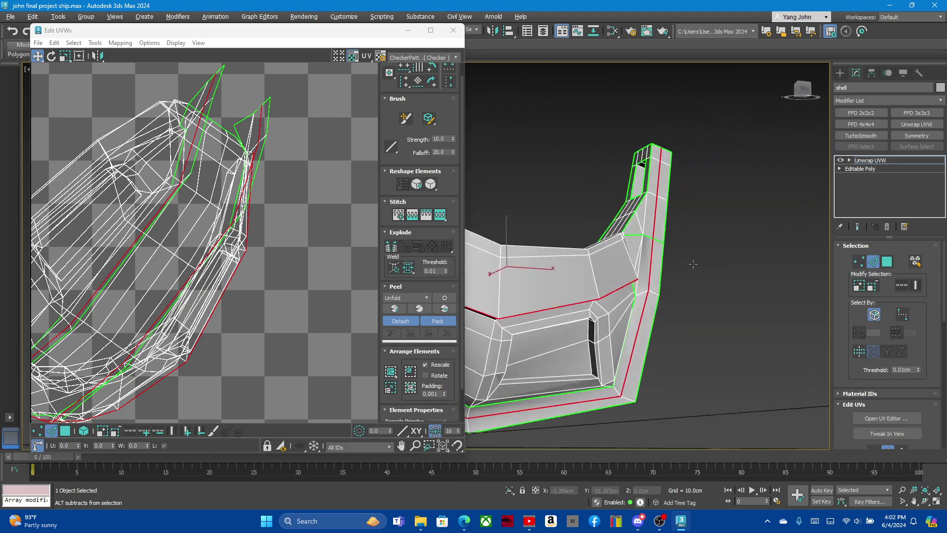
{"action": "scroll", "coordinate": [532, 296], "scroll_direction": "down", "scroll_amount": 5}
{"action": "scroll", "coordinate": [517, 279], "scroll_direction": "up", "scroll_amount": 3}
{"action": "middle_click_drag", "start_coordinate": [516, 278], "coordinate": [554, 270], "text": "alt"}
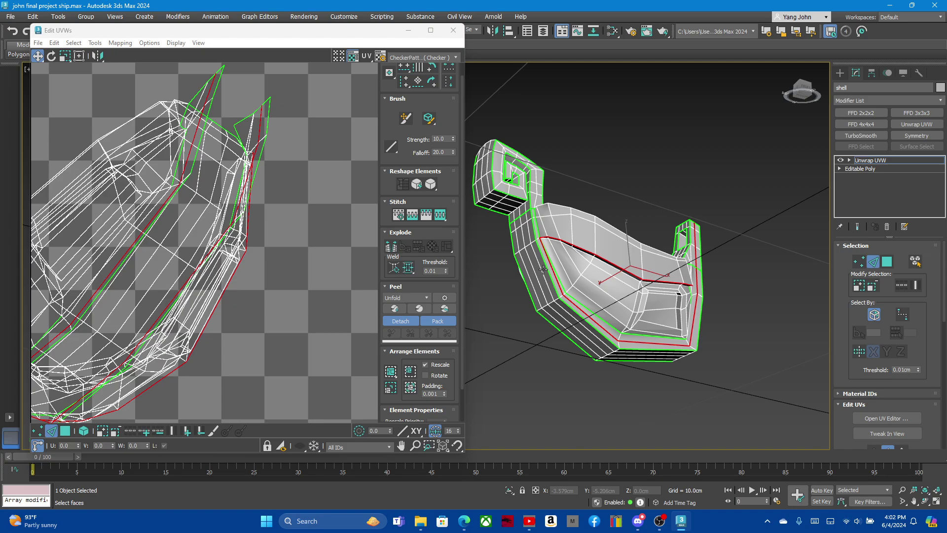
{"action": "scroll", "coordinate": [572, 272], "scroll_direction": "up", "scroll_amount": 5}
{"action": "scroll", "coordinate": [528, 209], "scroll_direction": "up", "scroll_amount": 3}
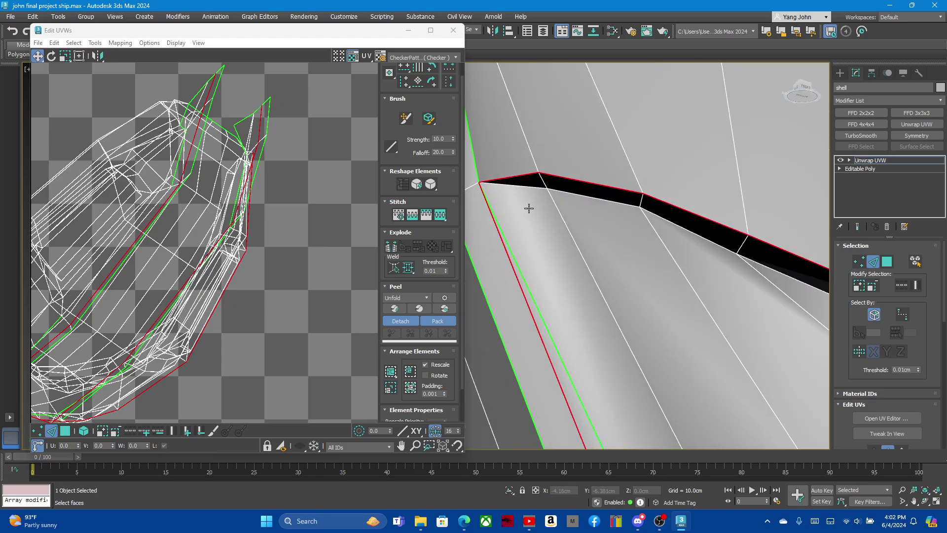
{"action": "scroll", "coordinate": [581, 280], "scroll_direction": "down", "scroll_amount": 5}
{"action": "scroll", "coordinate": [568, 291], "scroll_direction": "up", "scroll_amount": 5}
{"action": "scroll", "coordinate": [556, 299], "scroll_direction": "down", "scroll_amount": 1}
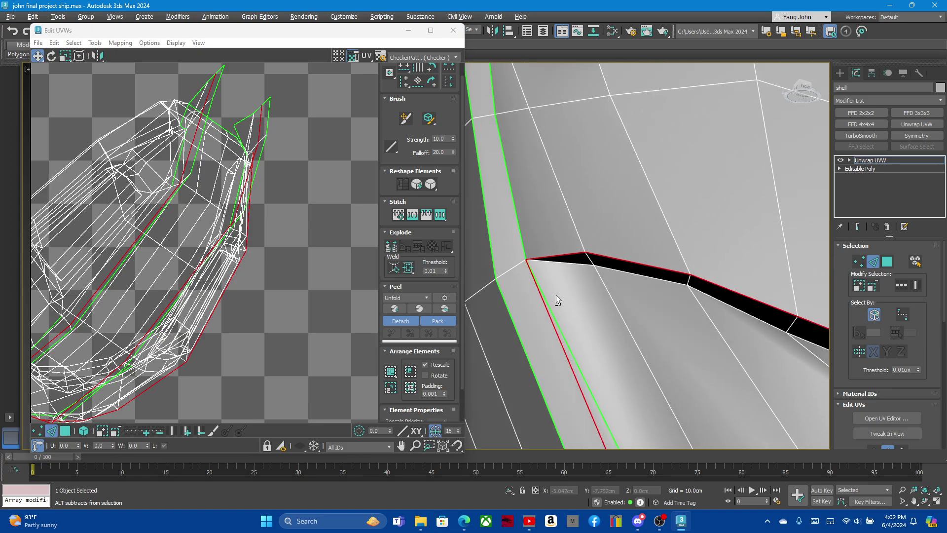
{"action": "scroll", "coordinate": [492, 224], "scroll_direction": "down", "scroll_amount": 5}
{"action": "scroll", "coordinate": [604, 301], "scroll_direction": "up", "scroll_amount": 1}
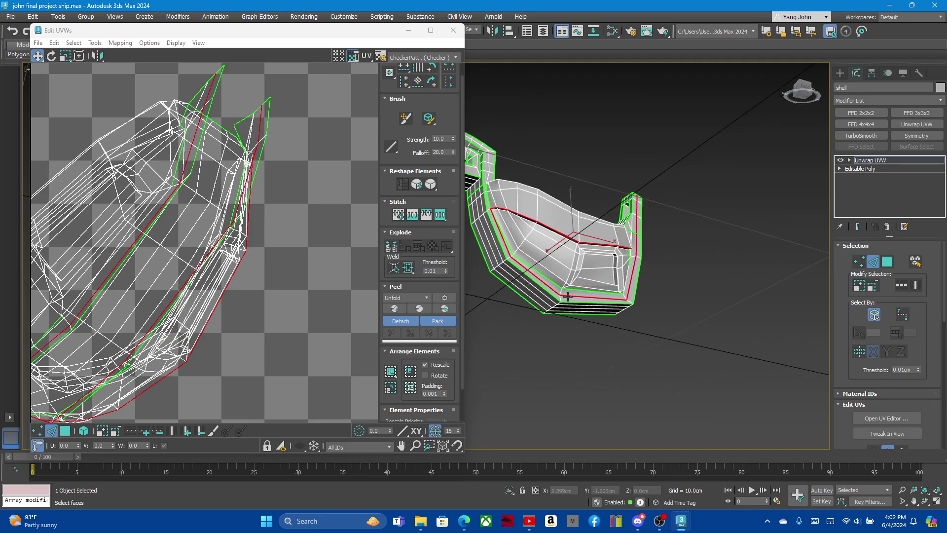
{"action": "scroll", "coordinate": [604, 302], "scroll_direction": "up", "scroll_amount": 2}
{"action": "scroll", "coordinate": [604, 302], "scroll_direction": "up", "scroll_amount": 2}
{"action": "scroll", "coordinate": [604, 302], "scroll_direction": "up", "scroll_amount": 3}
{"action": "scroll", "coordinate": [609, 323], "scroll_direction": "down", "scroll_amount": 2}
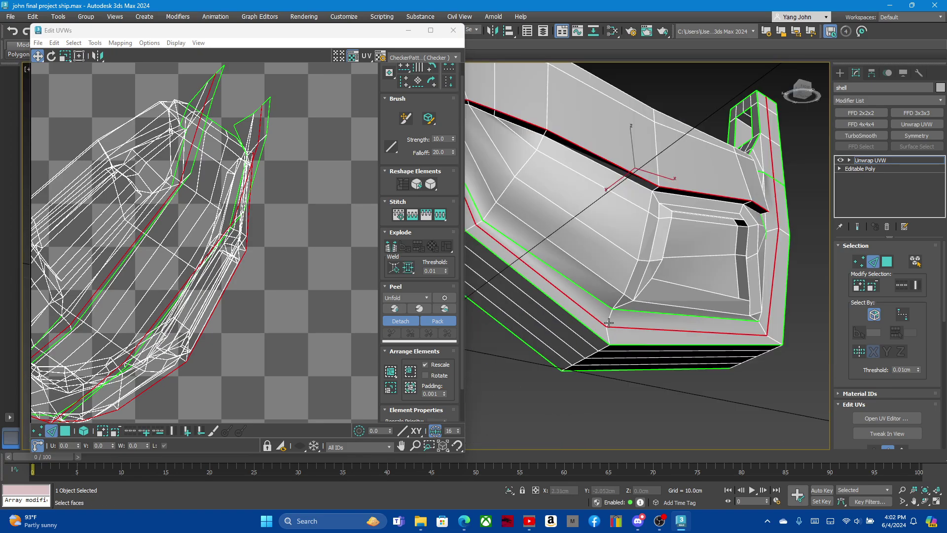
{"action": "middle_click_drag", "start_coordinate": [618, 318], "coordinate": [511, 375], "text": "alt"}
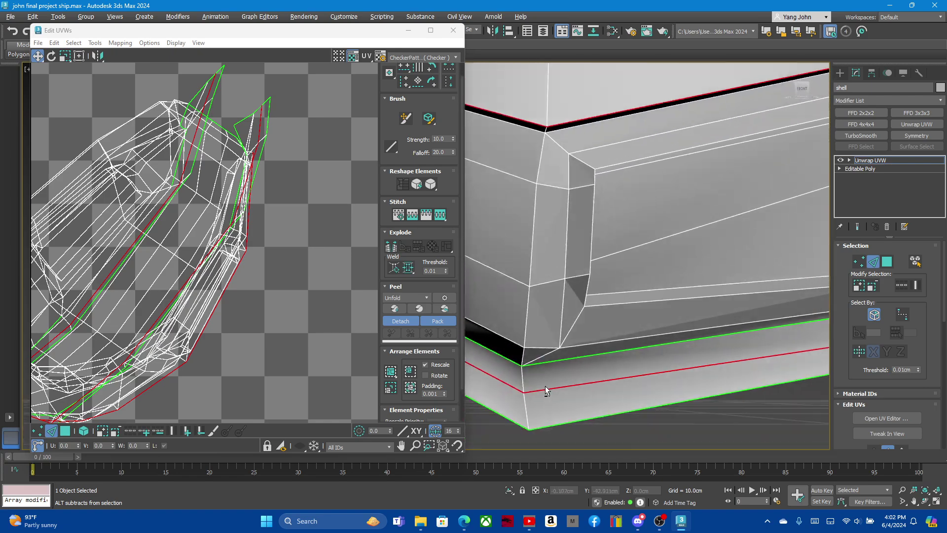
{"action": "scroll", "coordinate": [662, 266], "scroll_direction": "up", "scroll_amount": 3}
{"action": "scroll", "coordinate": [673, 214], "scroll_direction": "up", "scroll_amount": 2}
{"action": "scroll", "coordinate": [684, 140], "scroll_direction": "up", "scroll_amount": 2}
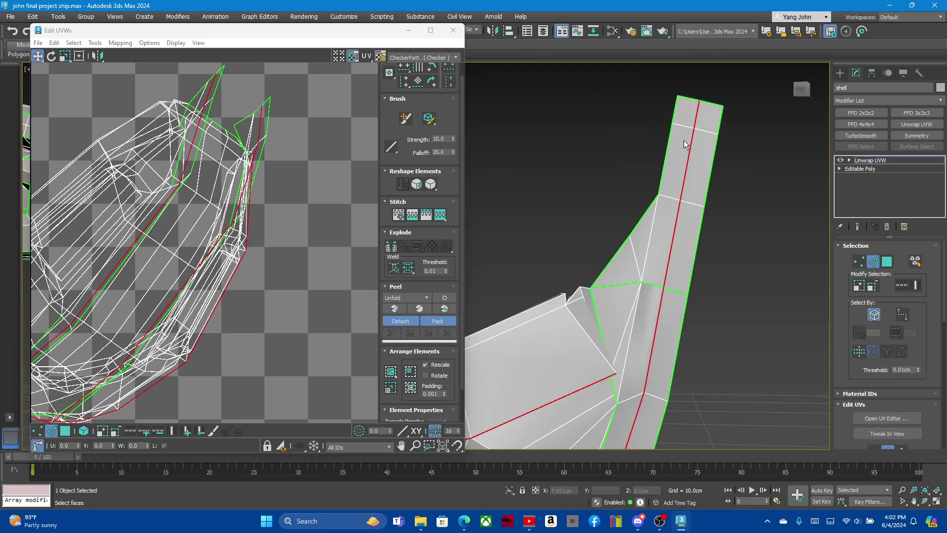
{"action": "scroll", "coordinate": [627, 254], "scroll_direction": "down", "scroll_amount": 5}
{"action": "middle_click_drag", "start_coordinate": [628, 254], "coordinate": [600, 304], "text": "alt"}
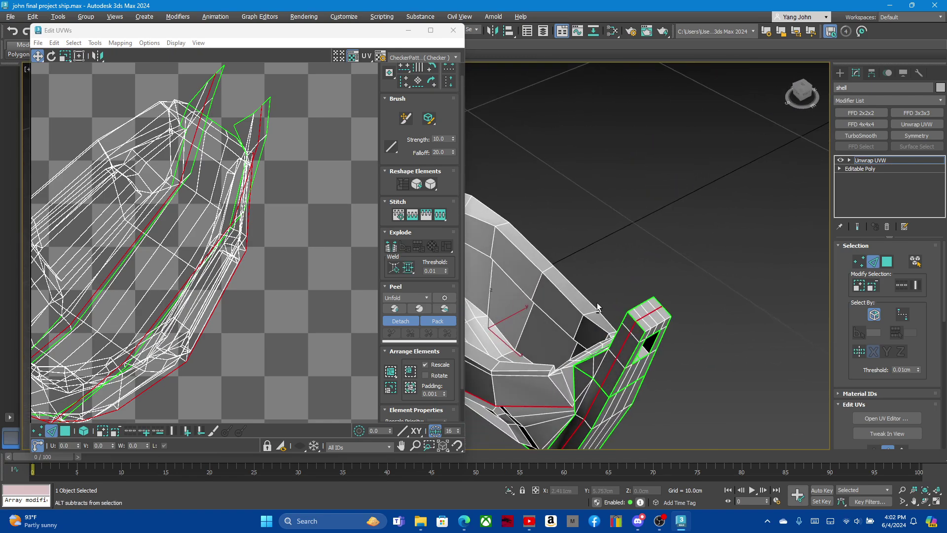
{"action": "scroll", "coordinate": [649, 295], "scroll_direction": "up", "scroll_amount": 3}
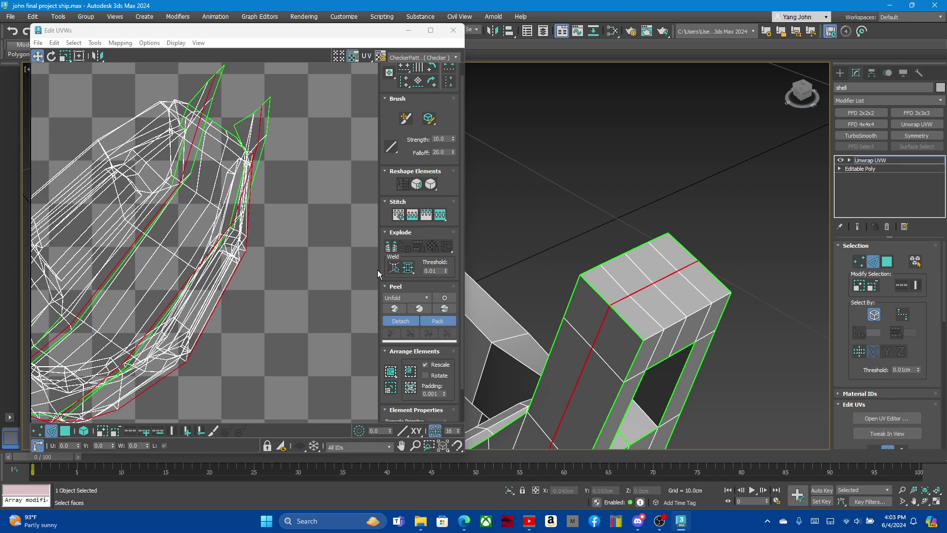
- Convert the selected inner-edge loop into UV seams and orbit to check them
{"action": "right_click", "coordinate": [203, 289]}
{"action": "left_click", "coordinate": [163, 301]}
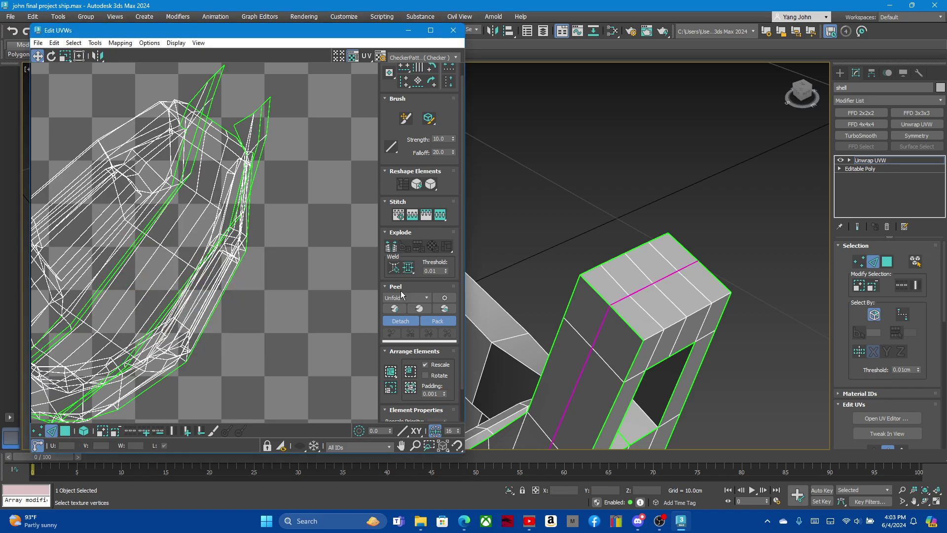
{"action": "scroll", "coordinate": [689, 285], "scroll_direction": "down", "scroll_amount": 5}
{"action": "scroll", "coordinate": [689, 284], "scroll_direction": "up", "scroll_amount": 2}
{"action": "middle_click_drag", "start_coordinate": [690, 285], "coordinate": [540, 320], "text": "alt"}
{"action": "scroll", "coordinate": [541, 320], "scroll_direction": "up", "scroll_amount": 4}
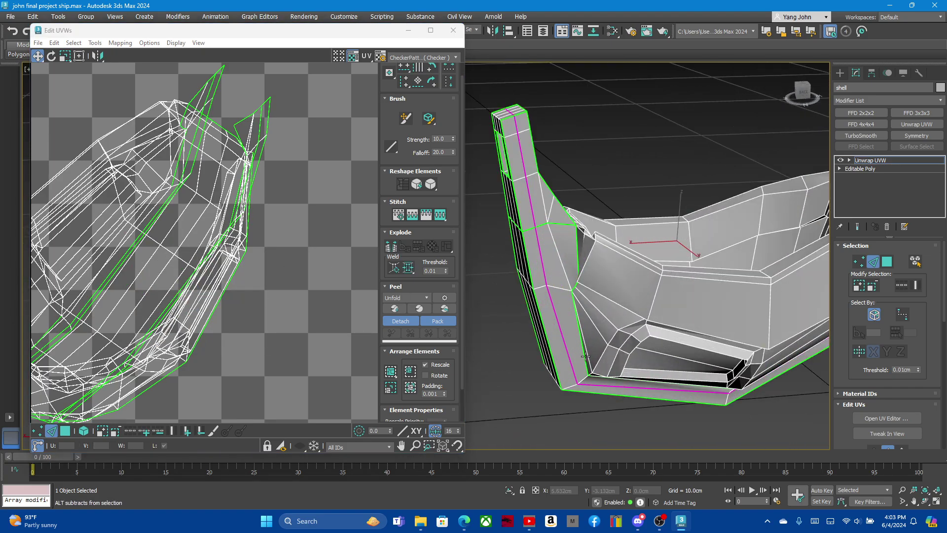
{"action": "middle_click_drag", "start_coordinate": [585, 356], "coordinate": [618, 356], "text": "alt"}
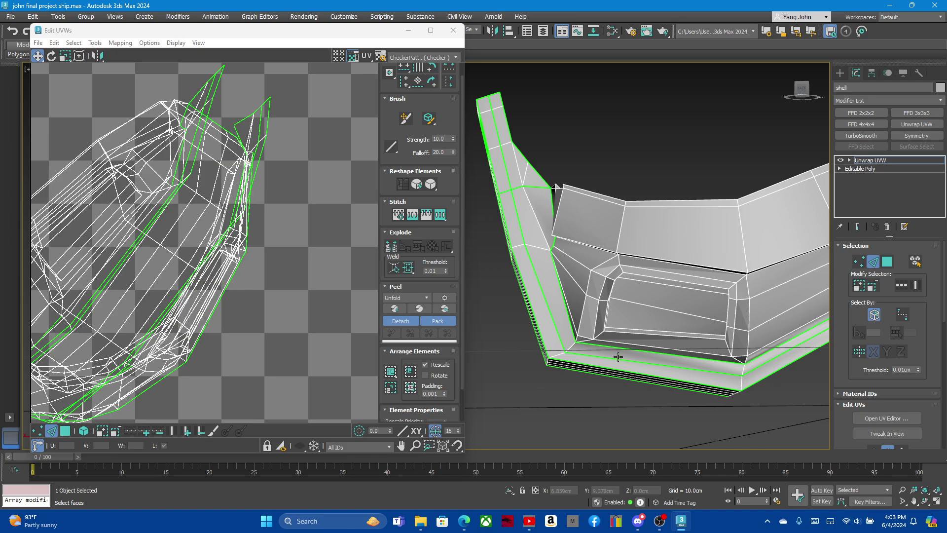
{"action": "mouse_move", "coordinate": [605, 307]}
{"action": "middle_mouse_down", "text": "alt"}
{"action": "mouse_move", "coordinate": [647, 334]}
{"action": "mouse_move", "coordinate": [590, 347]}
{"action": "mouse_move", "coordinate": [655, 373]}
{"action": "mouse_move", "coordinate": [623, 303]}
{"action": "middle_mouse_up", "text": "alt"}
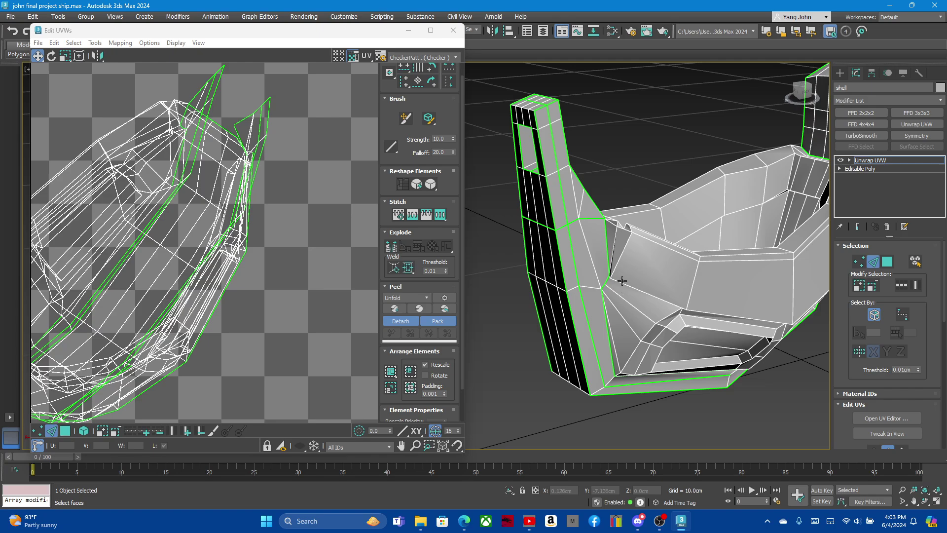
- Pick an inner hull edge and the adjoining black hull edge as seams
{"action": "left_click", "coordinate": [621, 280]}
{"action": "scroll", "coordinate": [749, 296], "scroll_direction": "up", "scroll_amount": 3}
{"action": "scroll", "coordinate": [728, 320], "scroll_direction": "up", "scroll_amount": 3}
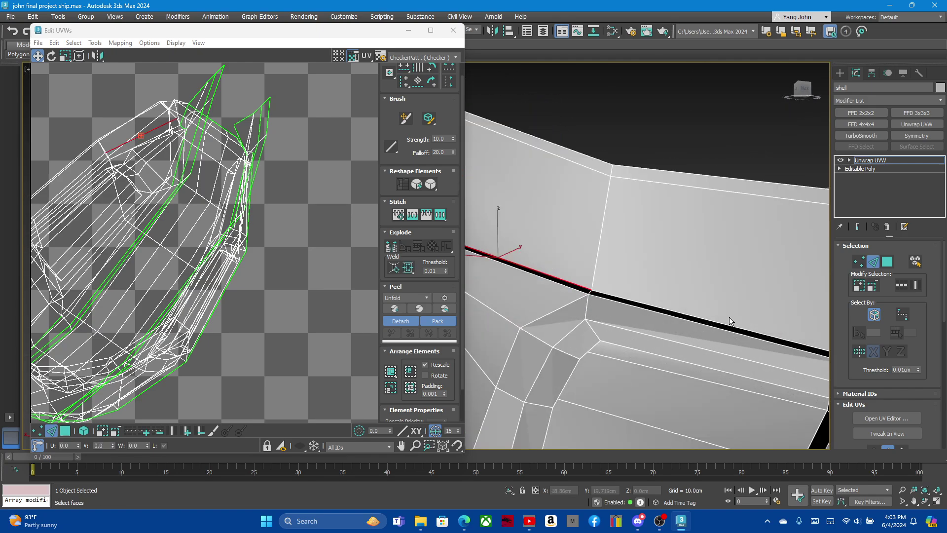
{"action": "left_click", "coordinate": [668, 309], "text": "ctrl"}
{"action": "scroll", "coordinate": [630, 306], "scroll_direction": "down", "scroll_amount": 5}
{"action": "middle_click_drag", "start_coordinate": [630, 307], "coordinate": [708, 287], "text": "alt"}
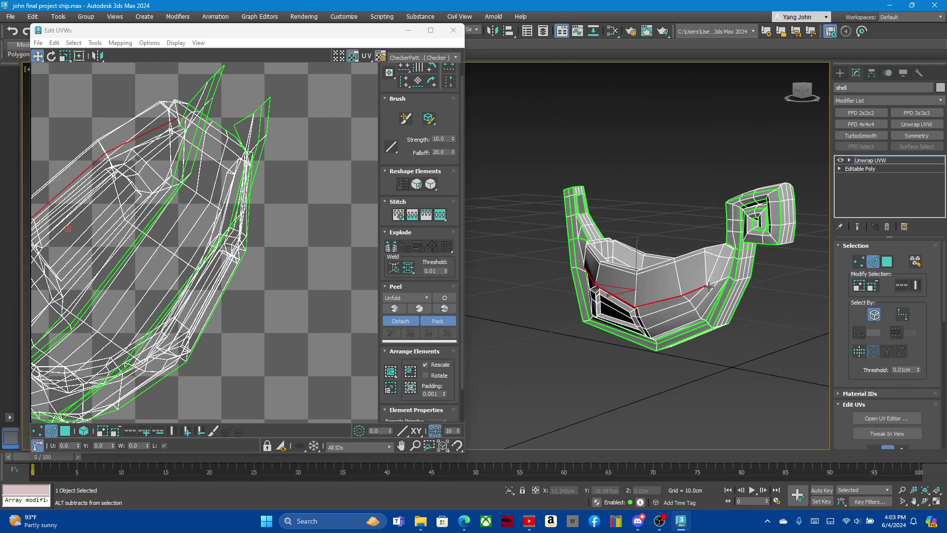
{"action": "scroll", "coordinate": [708, 287], "scroll_direction": "up", "scroll_amount": 3}
{"action": "scroll", "coordinate": [724, 286], "scroll_direction": "up", "scroll_amount": 3}
{"action": "scroll", "coordinate": [681, 206], "scroll_direction": "up", "scroll_amount": 2}
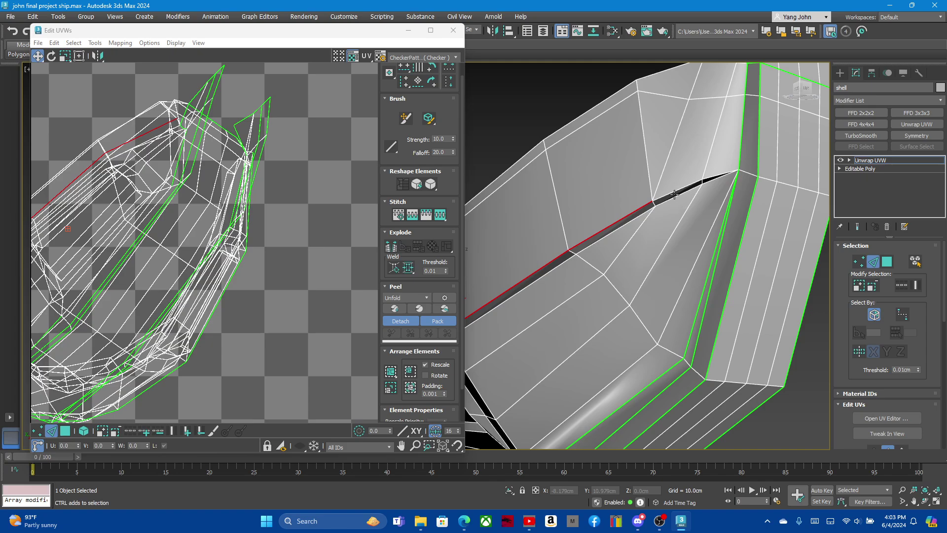
{"action": "scroll", "coordinate": [676, 250], "scroll_direction": "down", "scroll_amount": 5}
- Select the single seam edge beside the strut
{"action": "middle_click_drag", "start_coordinate": [677, 250], "coordinate": [662, 179], "text": "alt"}
{"action": "scroll", "coordinate": [662, 178], "scroll_direction": "up", "scroll_amount": 5}
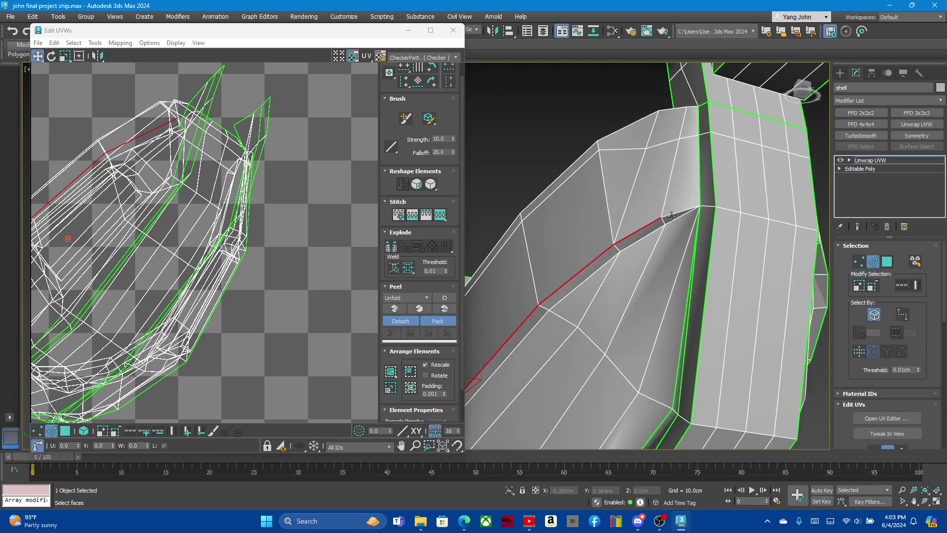
{"action": "left_click", "coordinate": [656, 229]}
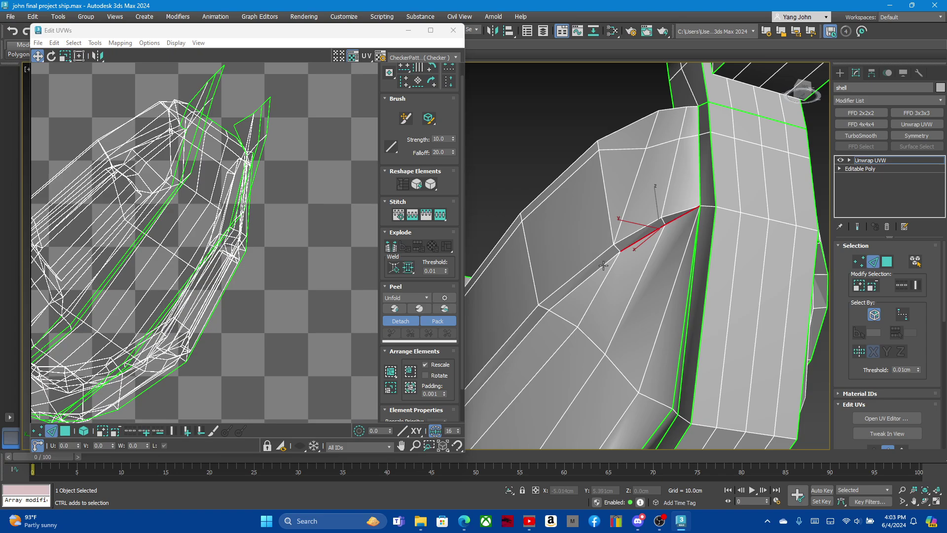
{"action": "scroll", "coordinate": [602, 266], "scroll_direction": "down", "scroll_amount": 3}
{"action": "middle_click_drag", "start_coordinate": [603, 265], "coordinate": [701, 239], "text": "alt"}
{"action": "scroll", "coordinate": [701, 239], "scroll_direction": "up", "scroll_amount": 3}
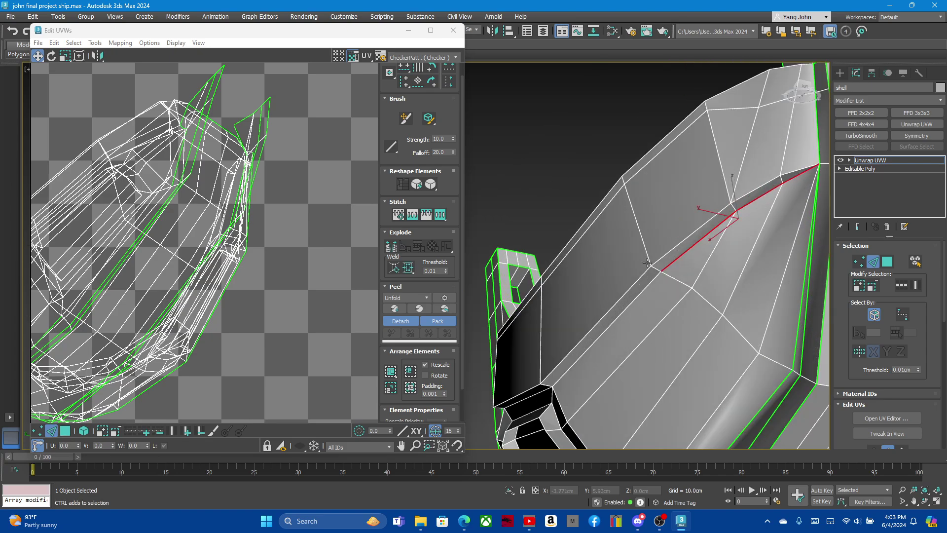
{"action": "scroll", "coordinate": [652, 283], "scroll_direction": "down", "scroll_amount": 2}
{"action": "scroll", "coordinate": [618, 310], "scroll_direction": "down", "scroll_amount": 2}
{"action": "middle_click_drag", "start_coordinate": [617, 310], "coordinate": [531, 274], "text": "alt"}
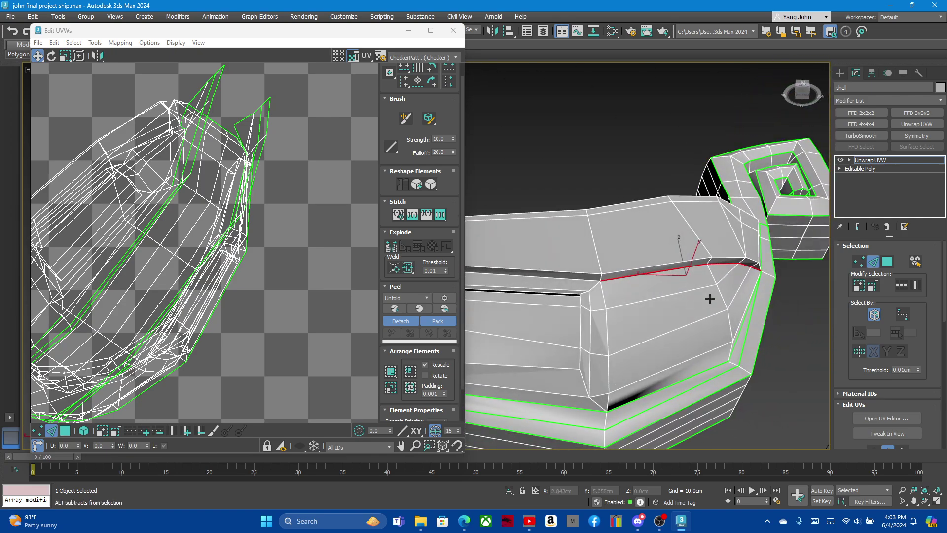
{"action": "scroll", "coordinate": [530, 274], "scroll_direction": "up", "scroll_amount": 3}
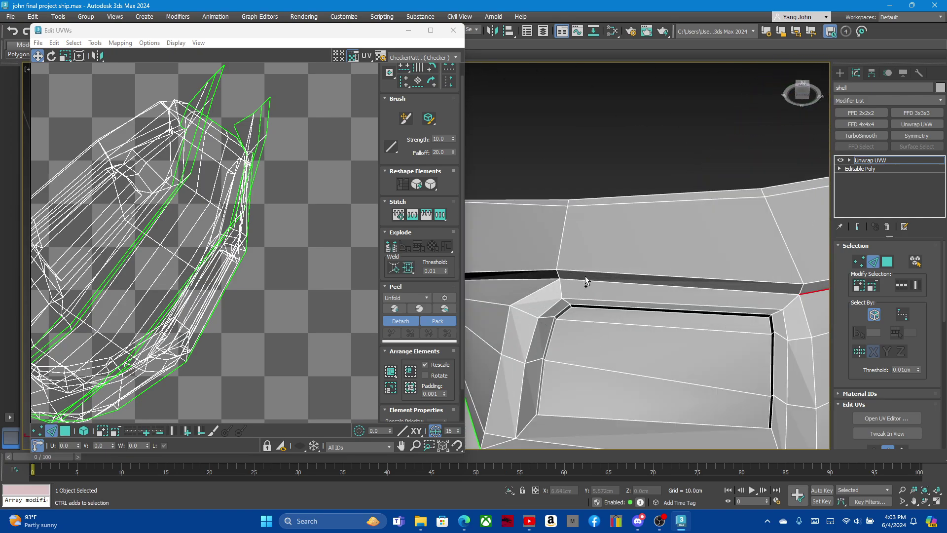
- Add two consecutive upper-rim edges to the seam selection
{"action": "left_click", "coordinate": [586, 279]}
{"action": "left_click", "coordinate": [593, 281]}
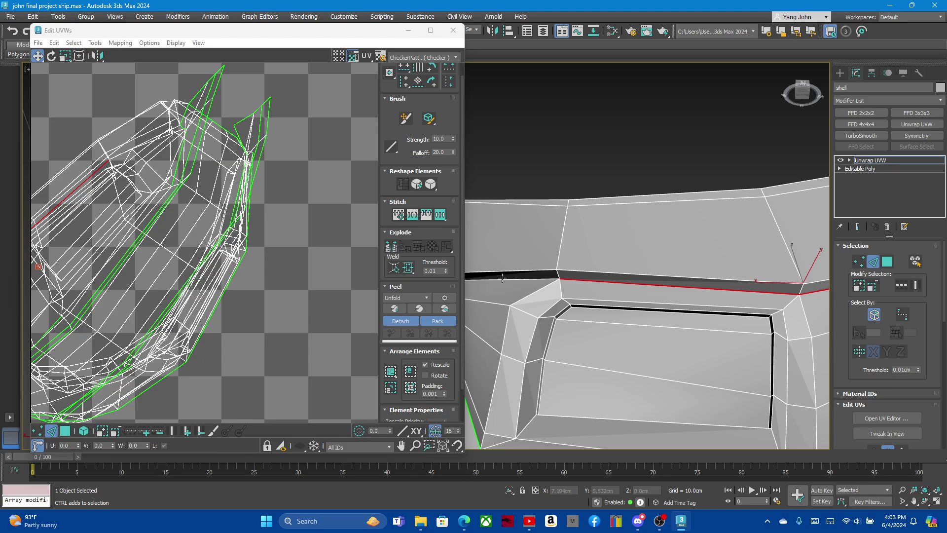
{"action": "scroll", "coordinate": [507, 278], "scroll_direction": "down", "scroll_amount": 5}
{"action": "scroll", "coordinate": [571, 316], "scroll_direction": "up", "scroll_amount": 4}
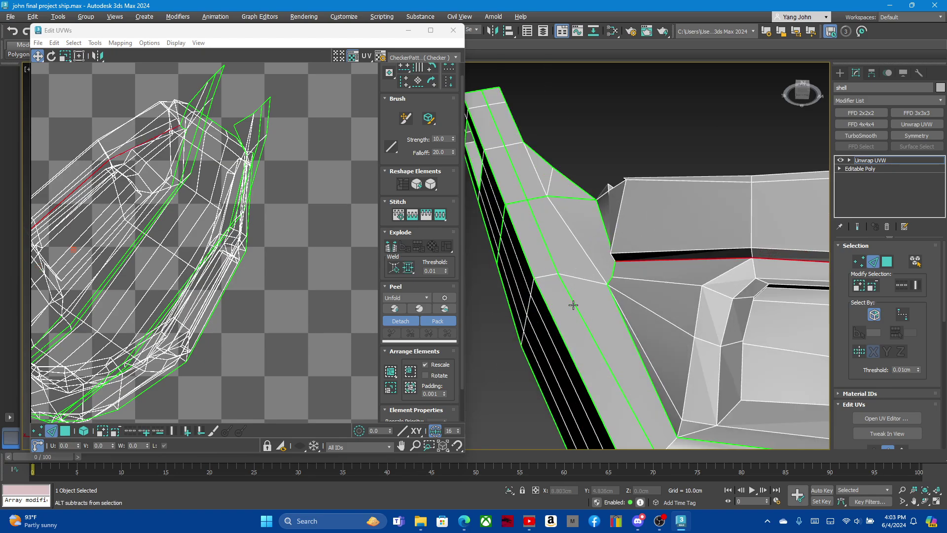
{"action": "scroll", "coordinate": [632, 326], "scroll_direction": "up", "scroll_amount": 3}
{"action": "middle_click_drag", "start_coordinate": [632, 321], "coordinate": [646, 311], "text": "alt"}
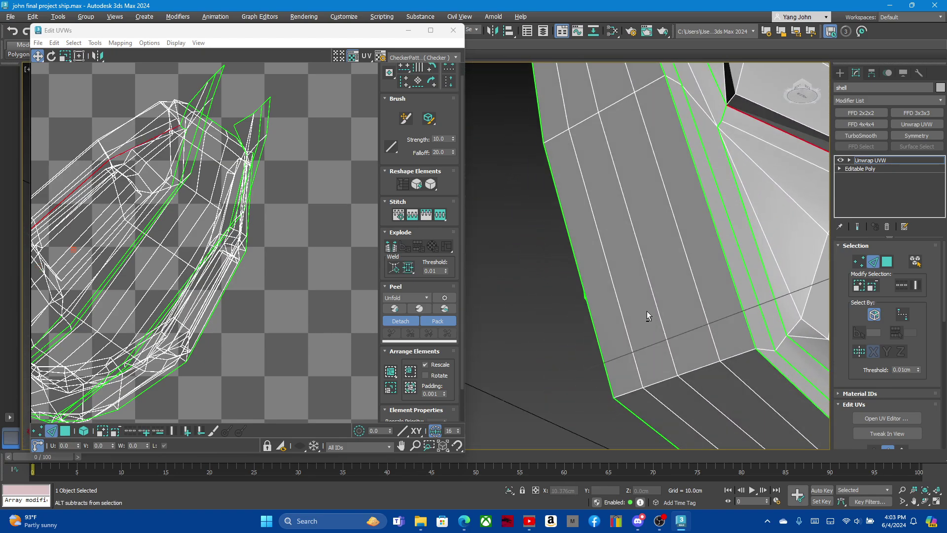
{"action": "scroll", "coordinate": [695, 204], "scroll_direction": "up", "scroll_amount": 4}
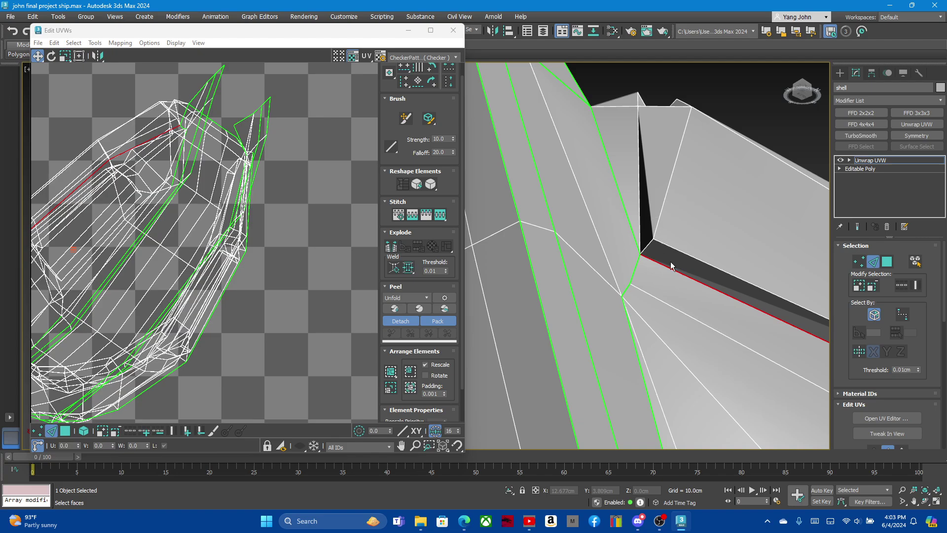
- Orbit around the hull's notch to inspect it from several sides
{"action": "mouse_move", "coordinate": [680, 303]}
{"action": "middle_mouse_down", "text": "alt"}
{"action": "mouse_move", "coordinate": [698, 328]}
{"action": "mouse_move", "coordinate": [688, 341]}
{"action": "mouse_move", "coordinate": [716, 333]}
{"action": "middle_mouse_up", "text": "alt"}
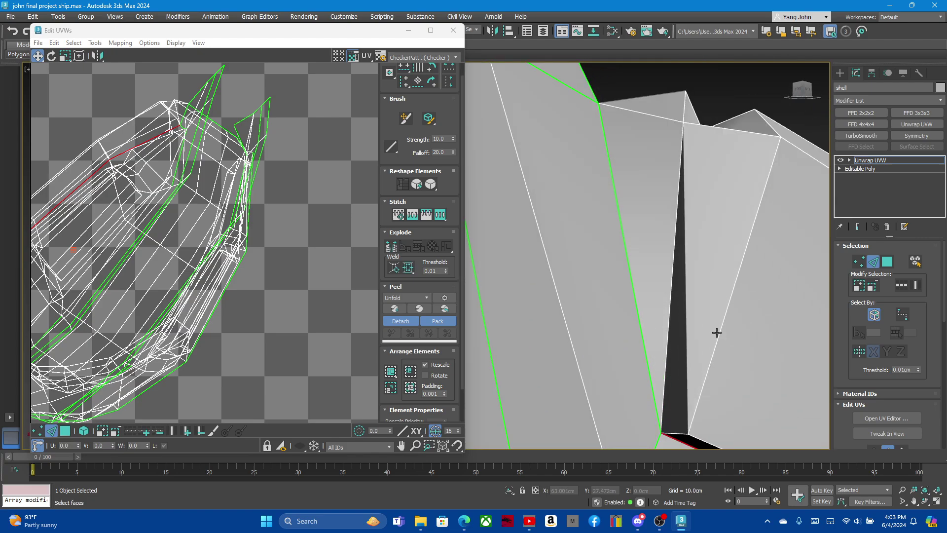
{"action": "scroll", "coordinate": [716, 332], "scroll_direction": "up", "scroll_amount": 3}
{"action": "scroll", "coordinate": [607, 332], "scroll_direction": "down", "scroll_amount": 4}
{"action": "mouse_move", "coordinate": [607, 332]}
{"action": "middle_mouse_down", "text": "alt"}
{"action": "mouse_move", "coordinate": [545, 379]}
{"action": "mouse_move", "coordinate": [632, 342]}
{"action": "mouse_move", "coordinate": [611, 351]}
{"action": "mouse_move", "coordinate": [614, 336]}
{"action": "mouse_move", "coordinate": [526, 380]}
{"action": "mouse_move", "coordinate": [570, 361]}
{"action": "mouse_move", "coordinate": [618, 321]}
{"action": "middle_mouse_up", "text": "alt"}
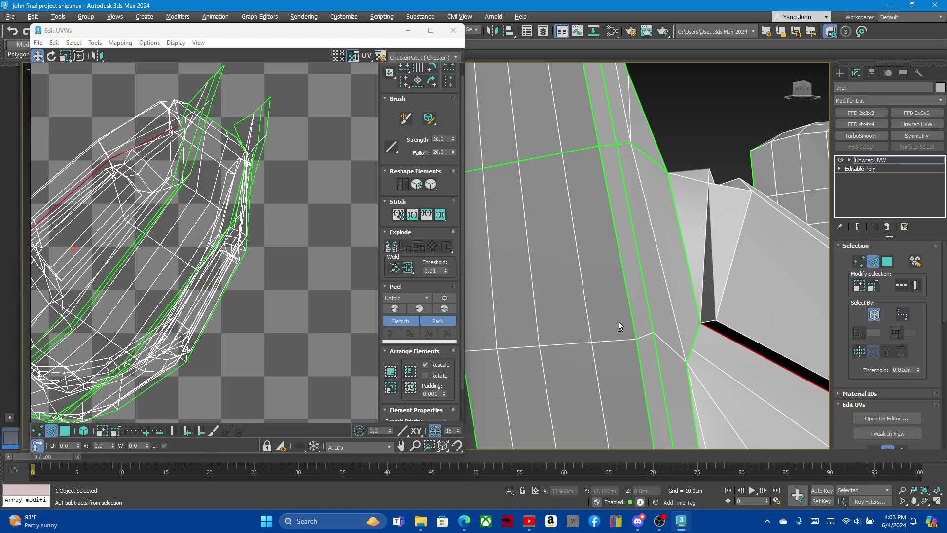
{"action": "scroll", "coordinate": [729, 205], "scroll_direction": "down", "scroll_amount": 1}
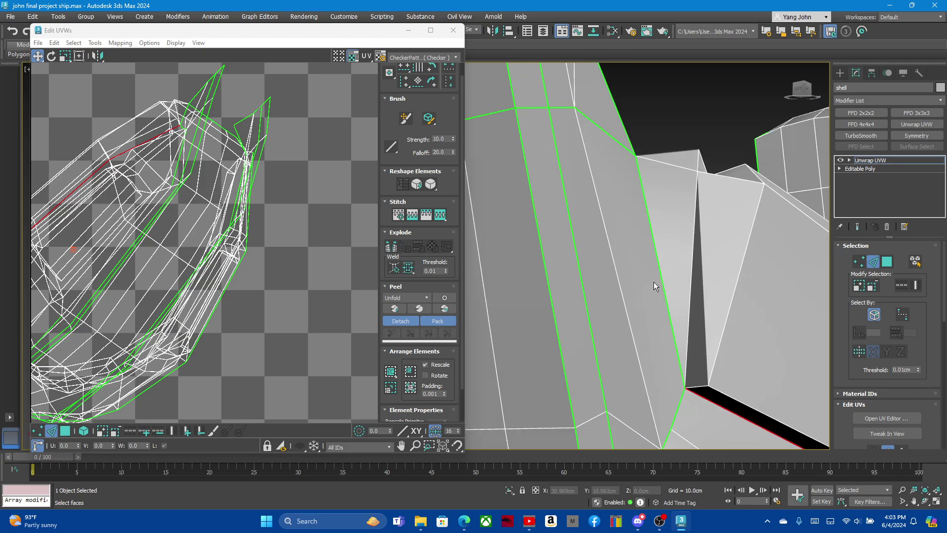
{"action": "scroll", "coordinate": [653, 282], "scroll_direction": "down", "scroll_amount": 1}
{"action": "mouse_move", "coordinate": [717, 291]}
{"action": "middle_mouse_down", "text": "alt"}
{"action": "mouse_move", "coordinate": [749, 305]}
{"action": "mouse_move", "coordinate": [744, 268]}
{"action": "mouse_move", "coordinate": [745, 308]}
{"action": "mouse_move", "coordinate": [768, 326]}
{"action": "mouse_move", "coordinate": [764, 300]}
{"action": "middle_mouse_up", "text": "alt"}
{"action": "scroll", "coordinate": [720, 290], "scroll_direction": "down", "scroll_amount": 2}
{"action": "scroll", "coordinate": [723, 291], "scroll_direction": "down", "scroll_amount": 5}
{"action": "scroll", "coordinate": [769, 286], "scroll_direction": "up", "scroll_amount": 4}
{"action": "scroll", "coordinate": [676, 294], "scroll_direction": "up", "scroll_amount": 2}
{"action": "scroll", "coordinate": [577, 284], "scroll_direction": "up", "scroll_amount": 2}
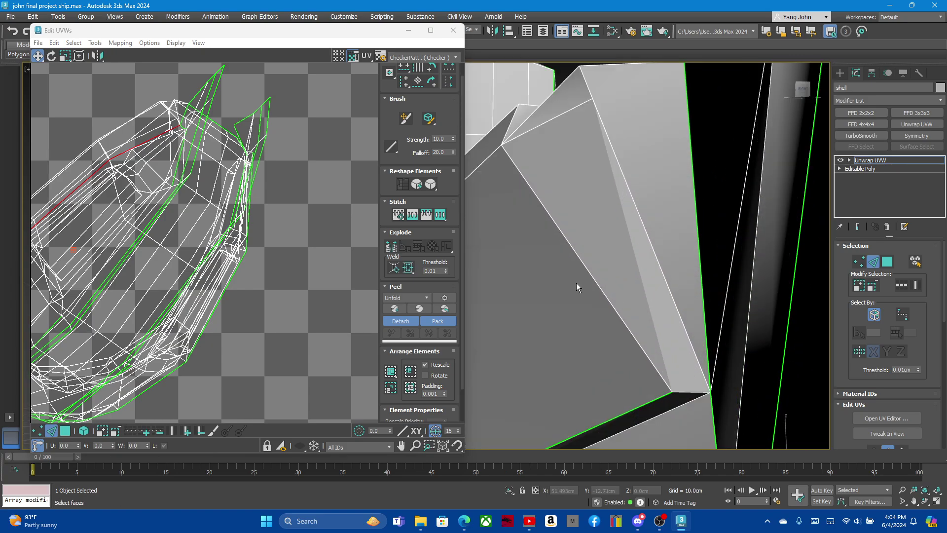
{"action": "scroll", "coordinate": [576, 286], "scroll_direction": "down", "scroll_amount": 5}
{"action": "scroll", "coordinate": [664, 323], "scroll_direction": "down", "scroll_amount": 1}
- Orbit back out to a wider view framing the whole hull
{"action": "mouse_move", "coordinate": [664, 322]}
{"action": "middle_mouse_down", "text": "alt"}
{"action": "mouse_move", "coordinate": [549, 327]}
{"action": "mouse_move", "coordinate": [563, 305]}
{"action": "middle_mouse_up", "text": "alt"}
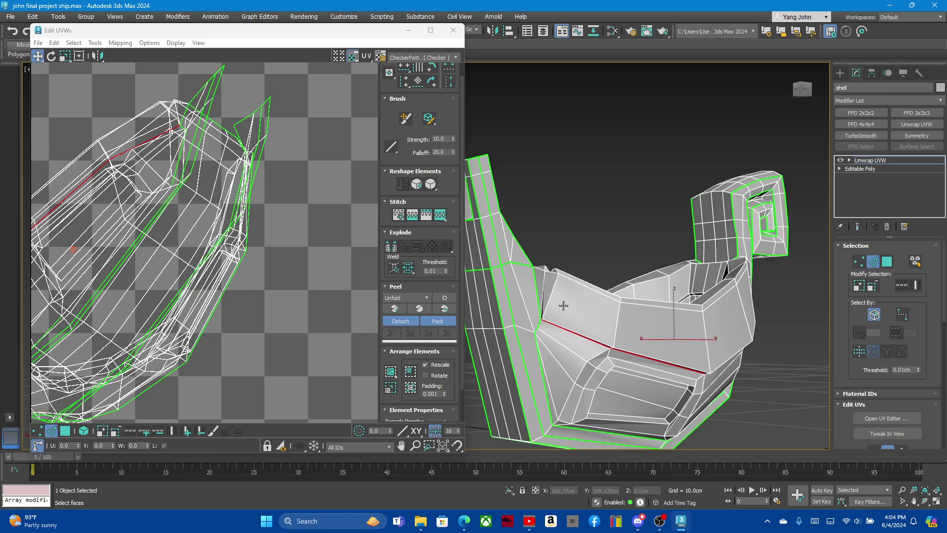
{"action": "scroll", "coordinate": [563, 305], "scroll_direction": "up", "scroll_amount": 4}
{"action": "scroll", "coordinate": [516, 306], "scroll_direction": "up", "scroll_amount": 3}
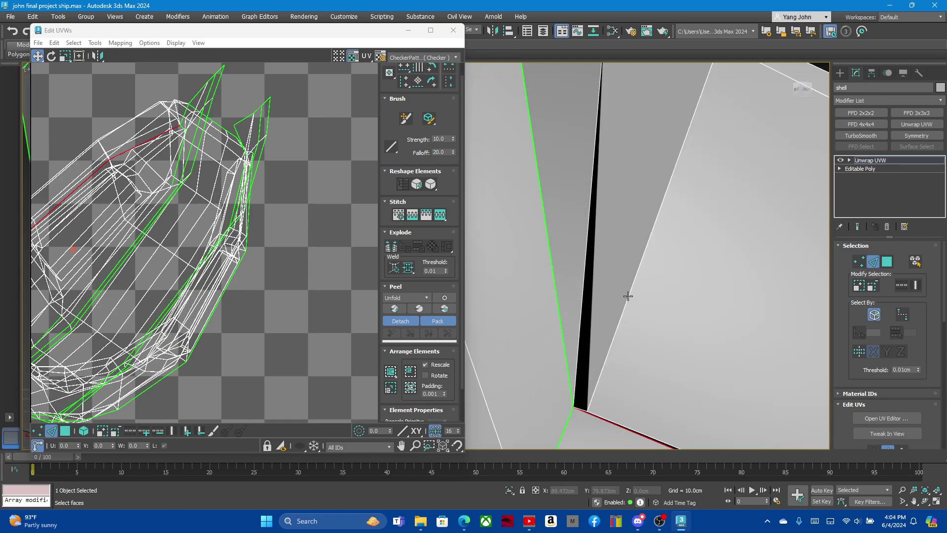
{"action": "scroll", "coordinate": [628, 296], "scroll_direction": "down", "scroll_amount": 2}
{"action": "middle_click_drag", "start_coordinate": [643, 270], "coordinate": [699, 339], "text": "alt"}
{"action": "scroll", "coordinate": [700, 339], "scroll_direction": "down", "scroll_amount": 1}
{"action": "scroll", "coordinate": [732, 331], "scroll_direction": "down", "scroll_amount": 1}
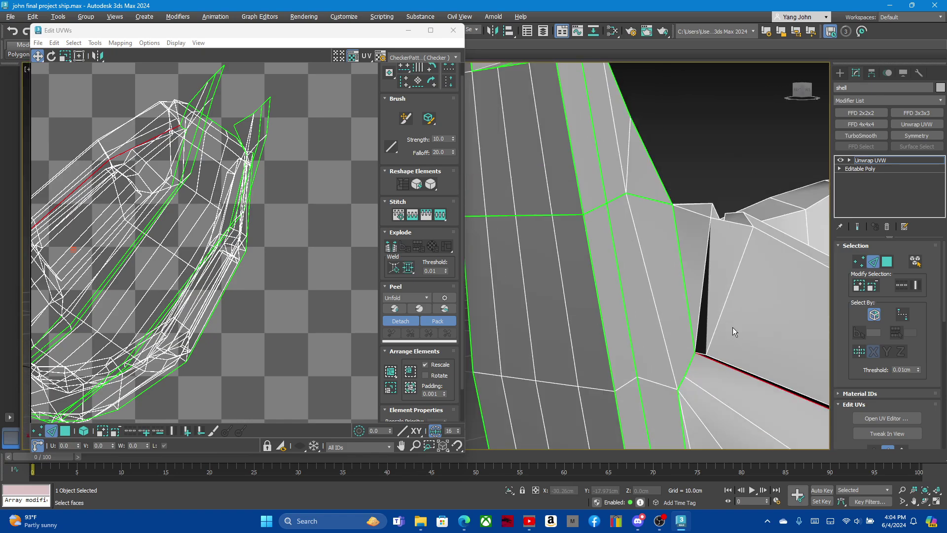
{"action": "scroll", "coordinate": [732, 331], "scroll_direction": "down", "scroll_amount": 1}
{"action": "scroll", "coordinate": [722, 302], "scroll_direction": "down", "scroll_amount": 2}
{"action": "scroll", "coordinate": [750, 288], "scroll_direction": "down", "scroll_amount": 2}
{"action": "middle_click_drag", "start_coordinate": [745, 306], "coordinate": [753, 288], "text": "alt"}
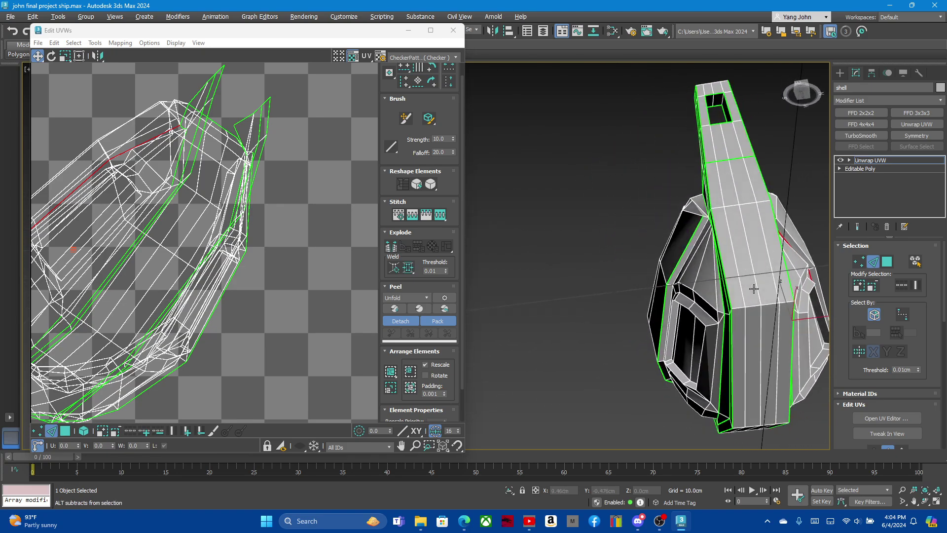
- On the strut side, pick inner hull edges, then deselect the stray picks
{"action": "scroll", "coordinate": [753, 288], "scroll_direction": "up", "scroll_amount": 3}
{"action": "scroll", "coordinate": [706, 233], "scroll_direction": "up", "scroll_amount": 2}
{"action": "scroll", "coordinate": [706, 233], "scroll_direction": "down", "scroll_amount": 2}
{"action": "scroll", "coordinate": [646, 264], "scroll_direction": "down", "scroll_amount": 3}
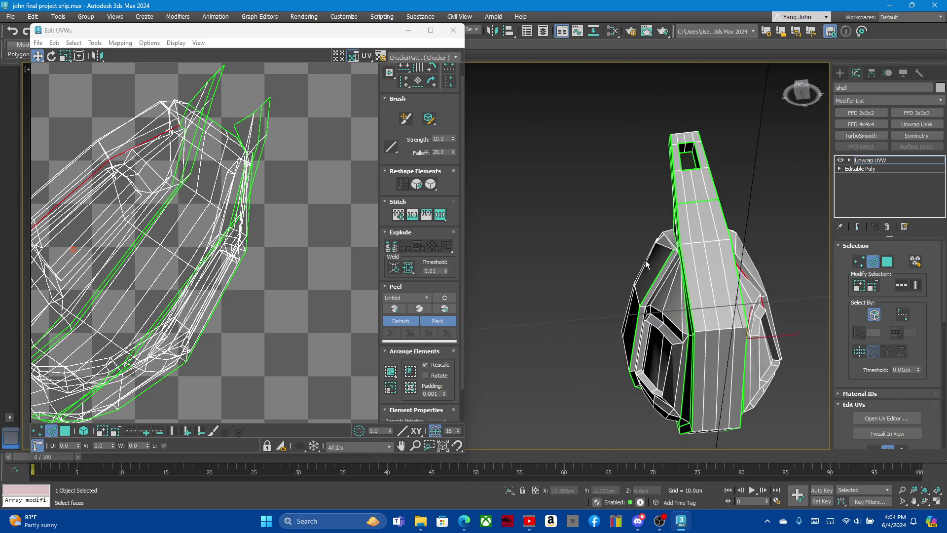
{"action": "middle_click_drag", "start_coordinate": [646, 263], "coordinate": [661, 274], "text": "alt"}
{"action": "scroll", "coordinate": [676, 283], "scroll_direction": "up", "scroll_amount": 3}
{"action": "scroll", "coordinate": [676, 283], "scroll_direction": "up", "scroll_amount": 2}
{"action": "scroll", "coordinate": [611, 308], "scroll_direction": "down", "scroll_amount": 1}
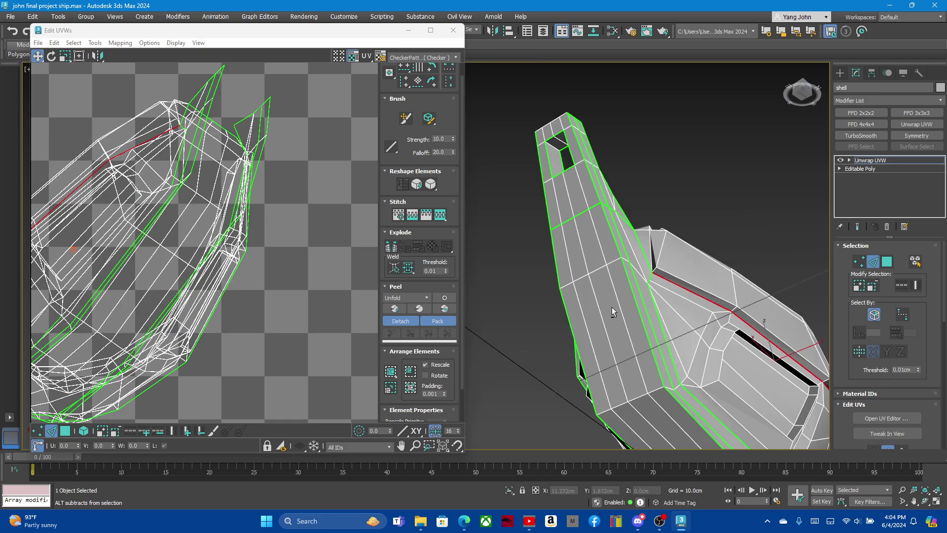
{"action": "mouse_move", "coordinate": [612, 311]}
{"action": "middle_mouse_down", "text": "alt"}
{"action": "mouse_move", "coordinate": [747, 323]}
{"action": "mouse_move", "coordinate": [754, 270]}
{"action": "mouse_move", "coordinate": [740, 300]}
{"action": "mouse_move", "coordinate": [784, 327]}
{"action": "middle_mouse_up", "text": "alt"}
{"action": "scroll", "coordinate": [704, 245], "scroll_direction": "up", "scroll_amount": 4}
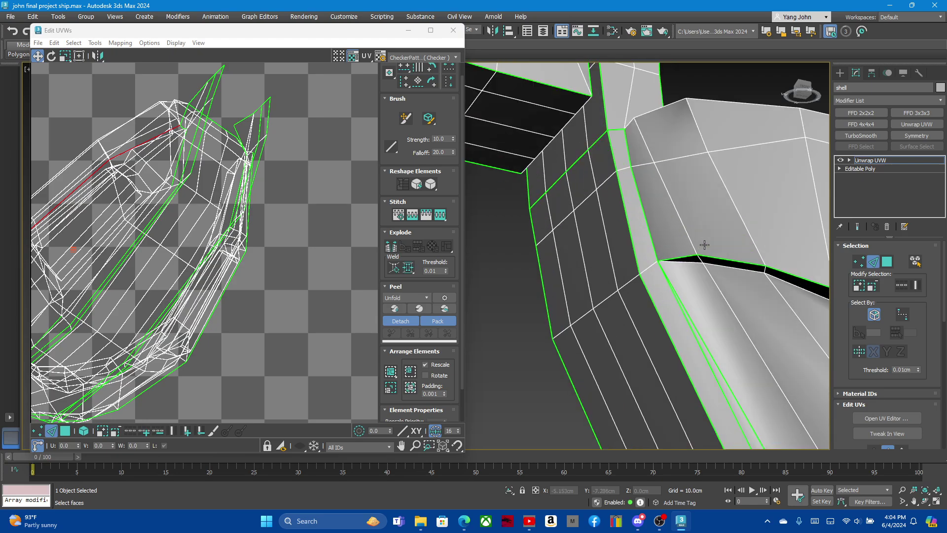
{"action": "scroll", "coordinate": [704, 245], "scroll_direction": "up", "scroll_amount": 3}
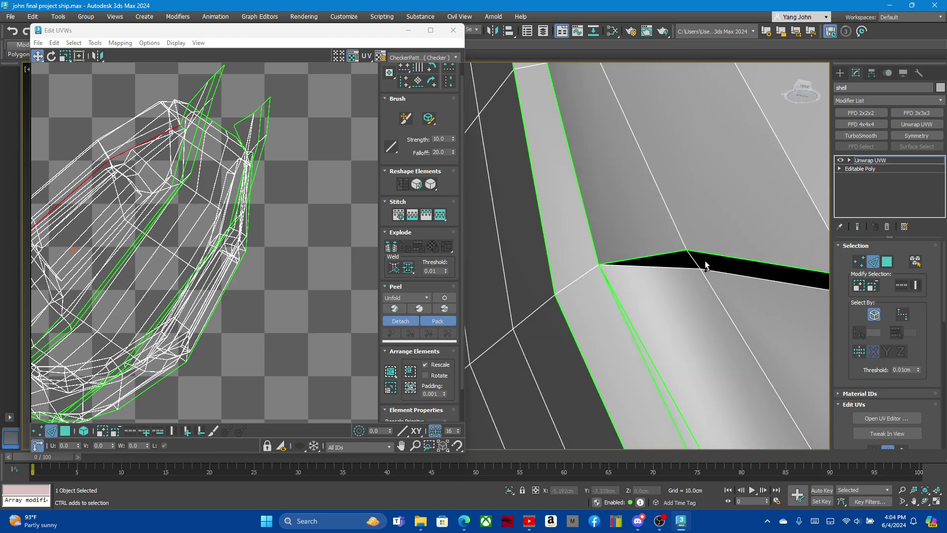
{"action": "left_click", "coordinate": [614, 282]}
{"action": "scroll", "coordinate": [616, 283], "scroll_direction": "down", "scroll_amount": 5}
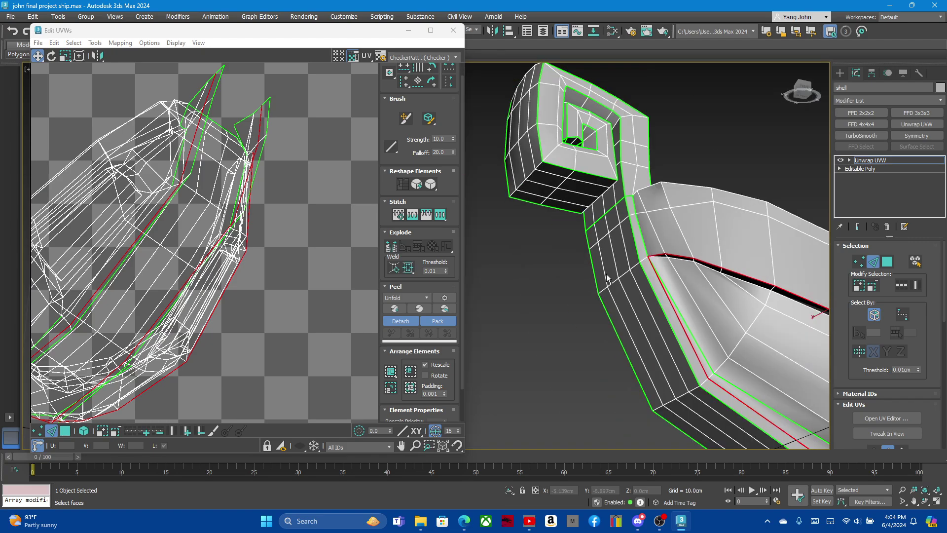
{"action": "left_click", "coordinate": [560, 313]}
{"action": "scroll", "coordinate": [630, 257], "scroll_direction": "up", "scroll_amount": 3}
{"action": "scroll", "coordinate": [631, 257], "scroll_direction": "up", "scroll_amount": 3}
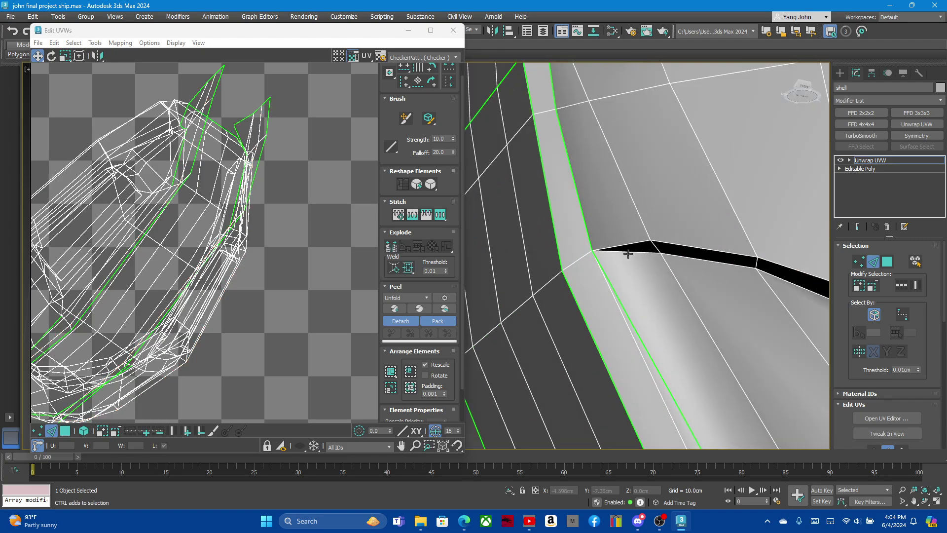
- Add more inner hull edges to the seam selection
{"action": "left_click", "coordinate": [691, 259], "text": "ctrl"}
{"action": "scroll", "coordinate": [651, 258], "scroll_direction": "down", "scroll_amount": 8}
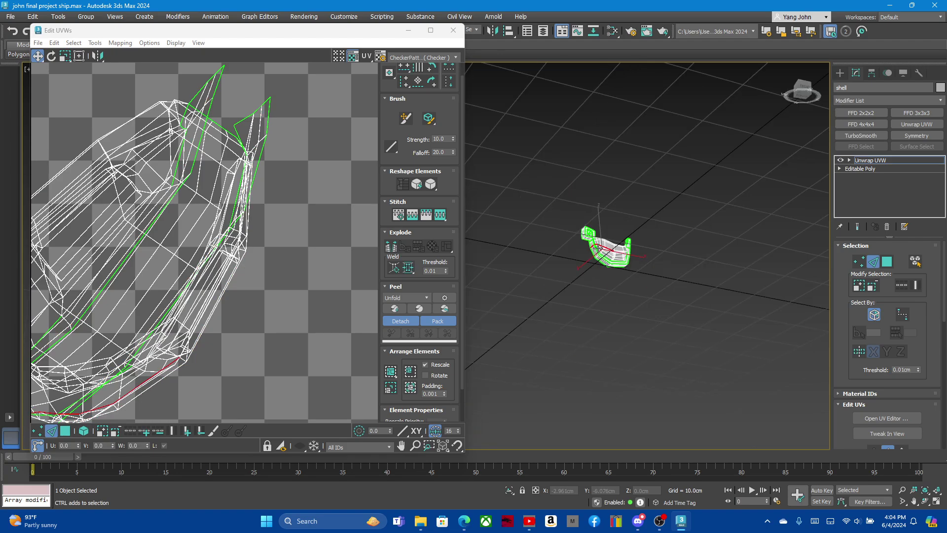
{"action": "scroll", "coordinate": [624, 271], "scroll_direction": "up", "scroll_amount": 3}
{"action": "scroll", "coordinate": [624, 271], "scroll_direction": "up", "scroll_amount": 2}
{"action": "scroll", "coordinate": [608, 253], "scroll_direction": "up", "scroll_amount": 4}
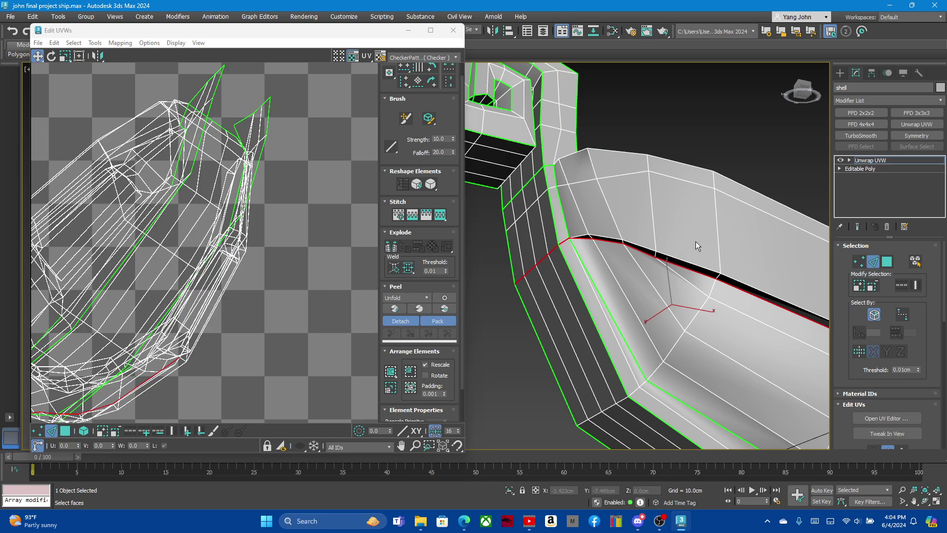
{"action": "scroll", "coordinate": [693, 244], "scroll_direction": "down", "scroll_amount": 3}
{"action": "mouse_move", "coordinate": [652, 258]}
{"action": "middle_mouse_down", "text": "alt"}
{"action": "mouse_move", "coordinate": [686, 279]}
{"action": "mouse_move", "coordinate": [636, 251]}
{"action": "middle_mouse_up", "text": "alt"}
{"action": "scroll", "coordinate": [636, 251], "scroll_direction": "up", "scroll_amount": 3}
{"action": "scroll", "coordinate": [636, 251], "scroll_direction": "up", "scroll_amount": 3}
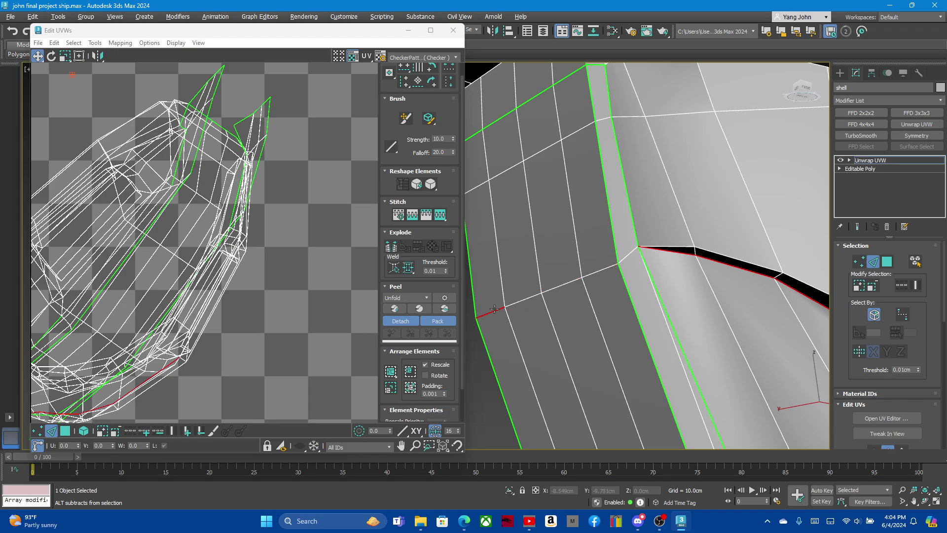
- Add an edge near the handle loop corner to the seams
{"action": "middle_click_drag", "start_coordinate": [503, 304], "coordinate": [587, 316], "text": "alt"}
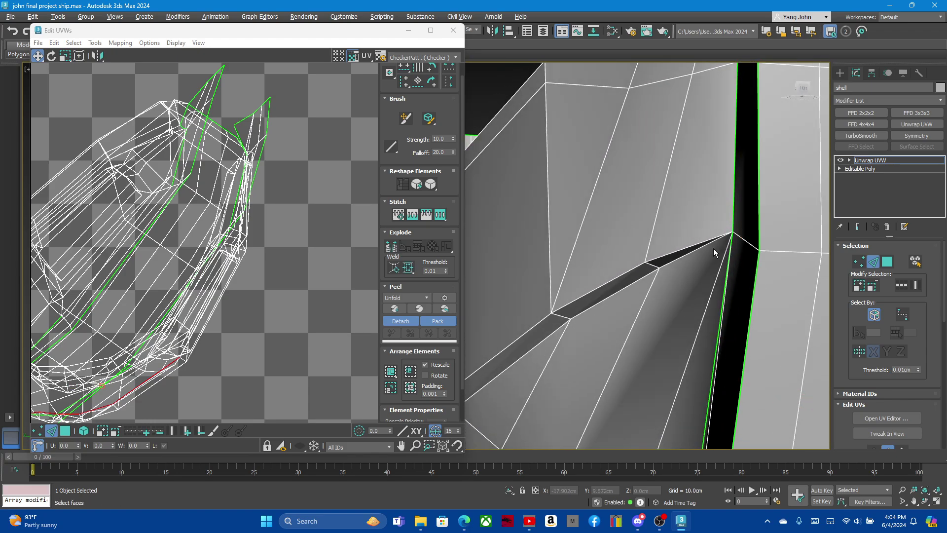
{"action": "scroll", "coordinate": [713, 253], "scroll_direction": "down", "scroll_amount": 3}
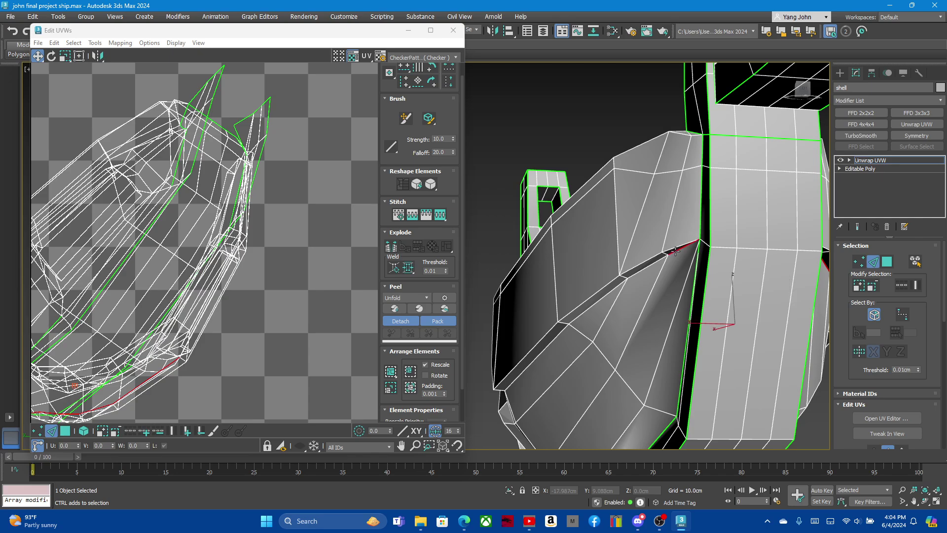
{"action": "scroll", "coordinate": [581, 301], "scroll_direction": "down", "scroll_amount": 3}
{"action": "middle_click_drag", "start_coordinate": [581, 301], "coordinate": [580, 282], "text": "alt"}
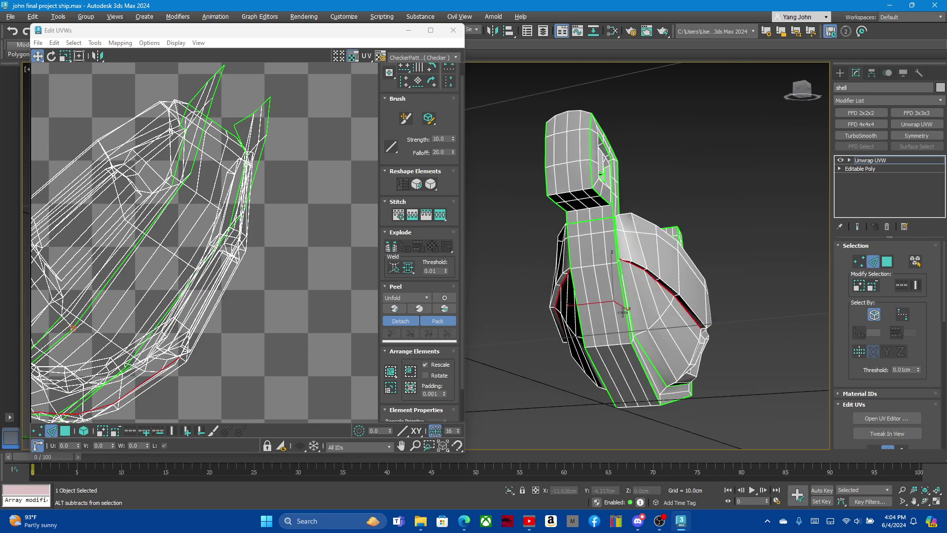
{"action": "scroll", "coordinate": [738, 254], "scroll_direction": "up", "scroll_amount": 3}
{"action": "scroll", "coordinate": [638, 331], "scroll_direction": "up", "scroll_amount": 2}
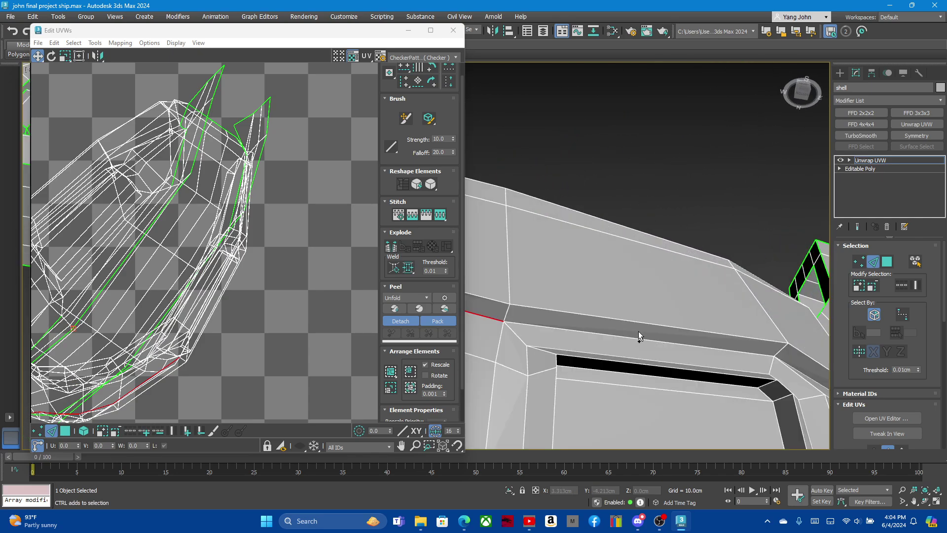
{"action": "scroll", "coordinate": [630, 339], "scroll_direction": "down", "scroll_amount": 3}
{"action": "mouse_move", "coordinate": [629, 303]}
{"action": "middle_mouse_down", "text": "alt"}
{"action": "mouse_move", "coordinate": [703, 228]}
{"action": "mouse_move", "coordinate": [569, 282]}
{"action": "mouse_move", "coordinate": [562, 320]}
{"action": "mouse_move", "coordinate": [643, 327]}
{"action": "mouse_move", "coordinate": [638, 351]}
{"action": "mouse_move", "coordinate": [603, 335]}
{"action": "mouse_move", "coordinate": [671, 375]}
{"action": "mouse_move", "coordinate": [663, 353]}
{"action": "mouse_move", "coordinate": [573, 318]}
{"action": "mouse_move", "coordinate": [576, 329]}
{"action": "mouse_move", "coordinate": [685, 336]}
{"action": "mouse_move", "coordinate": [696, 365]}
{"action": "mouse_move", "coordinate": [727, 384]}
{"action": "mouse_move", "coordinate": [818, 358]}
{"action": "mouse_move", "coordinate": [504, 365]}
{"action": "middle_mouse_up", "text": "alt"}
{"action": "scroll", "coordinate": [703, 228], "scroll_direction": "up", "scroll_amount": 3}
{"action": "left_click", "coordinate": [667, 229], "text": "ctrl"}
{"action": "scroll", "coordinate": [570, 282], "scroll_direction": "down", "scroll_amount": 2}
- Frame the hull with Z and orbit to a frontal view of the strut base
{"action": "key", "text": "z"}
{"action": "scroll", "coordinate": [794, 339], "scroll_direction": "up", "scroll_amount": 3}
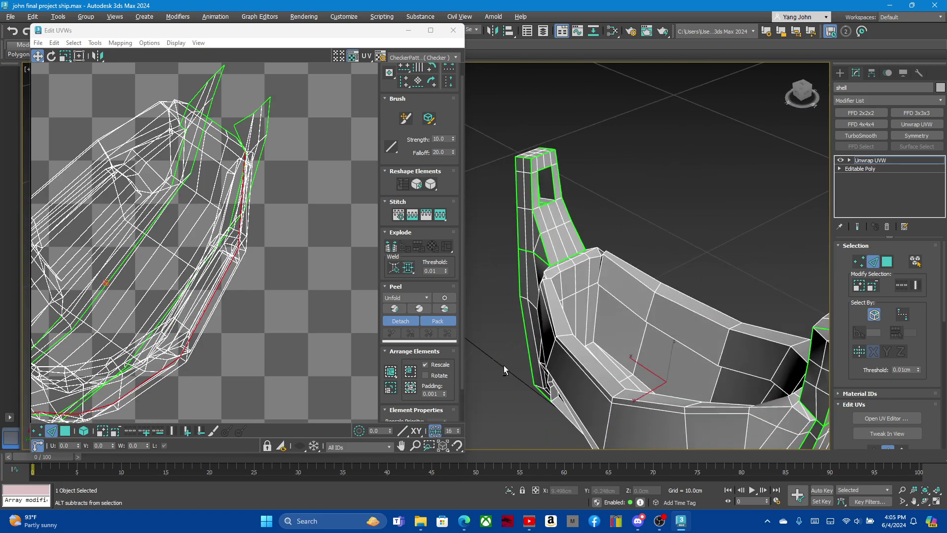
{"action": "scroll", "coordinate": [623, 277], "scroll_direction": "up", "scroll_amount": 4}
{"action": "mouse_move", "coordinate": [690, 260]}
{"action": "middle_mouse_down", "text": "alt"}
{"action": "mouse_move", "coordinate": [653, 251]}
{"action": "mouse_move", "coordinate": [650, 268]}
{"action": "middle_mouse_up", "text": "alt"}
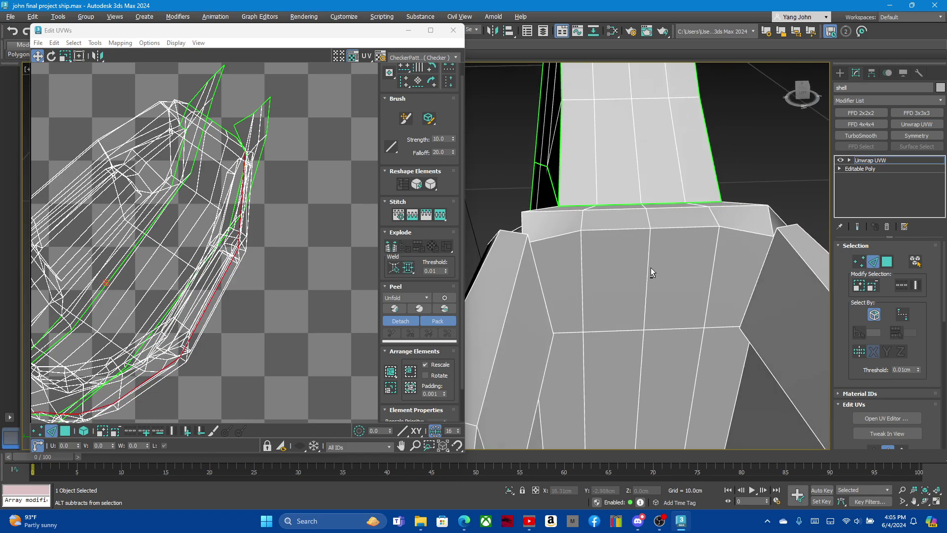
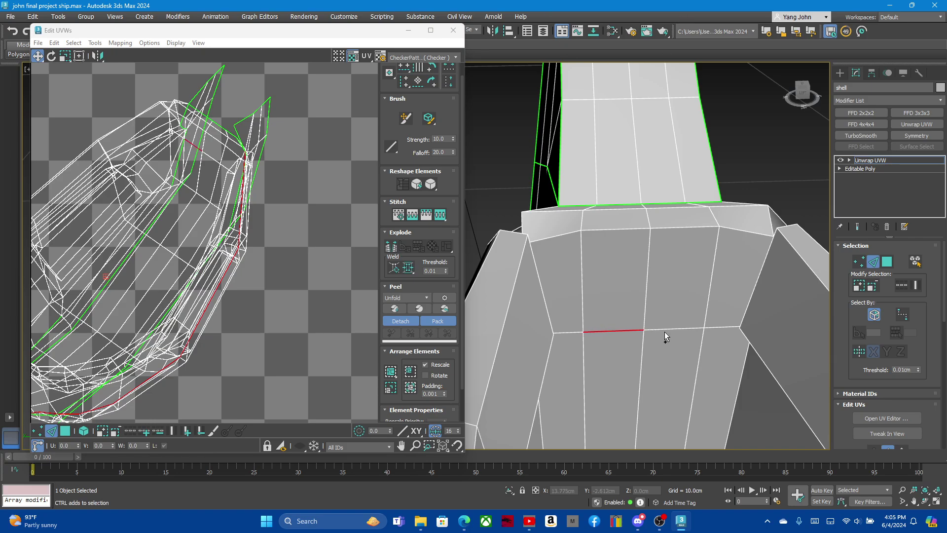
- Select the full edge loop around the hull's inner rim and check it
{"action": "double_click", "coordinate": [755, 350]}
{"action": "mouse_move", "coordinate": [671, 333]}
{"action": "middle_mouse_down", "text": "alt"}
{"action": "mouse_move", "coordinate": [840, 387]}
{"action": "mouse_move", "coordinate": [799, 326]}
{"action": "mouse_move", "coordinate": [672, 328]}
{"action": "middle_mouse_up", "text": "alt"}
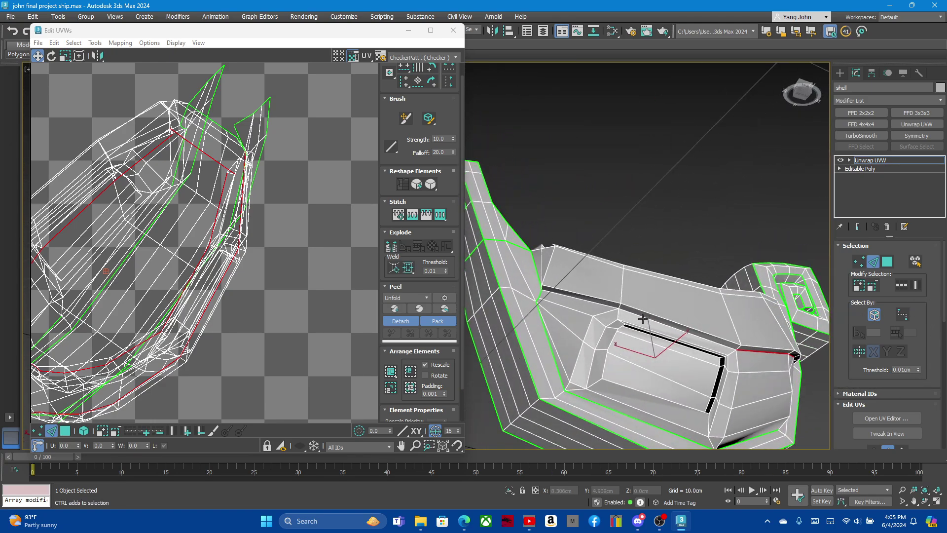
{"action": "scroll", "coordinate": [620, 320], "scroll_direction": "up", "scroll_amount": 3}
{"action": "scroll", "coordinate": [648, 301], "scroll_direction": "up", "scroll_amount": 3}
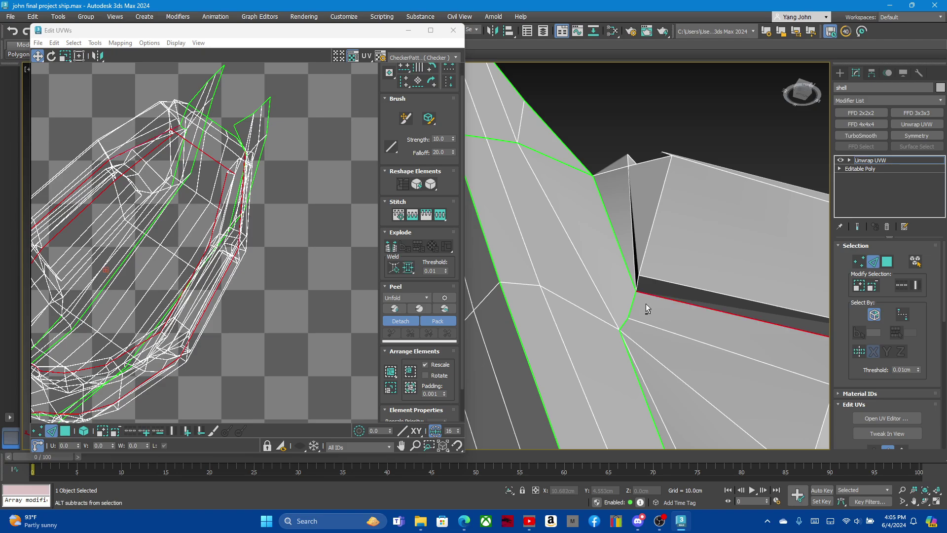
{"action": "scroll", "coordinate": [621, 303], "scroll_direction": "down", "scroll_amount": 3}
{"action": "scroll", "coordinate": [592, 297], "scroll_direction": "up", "scroll_amount": 5}
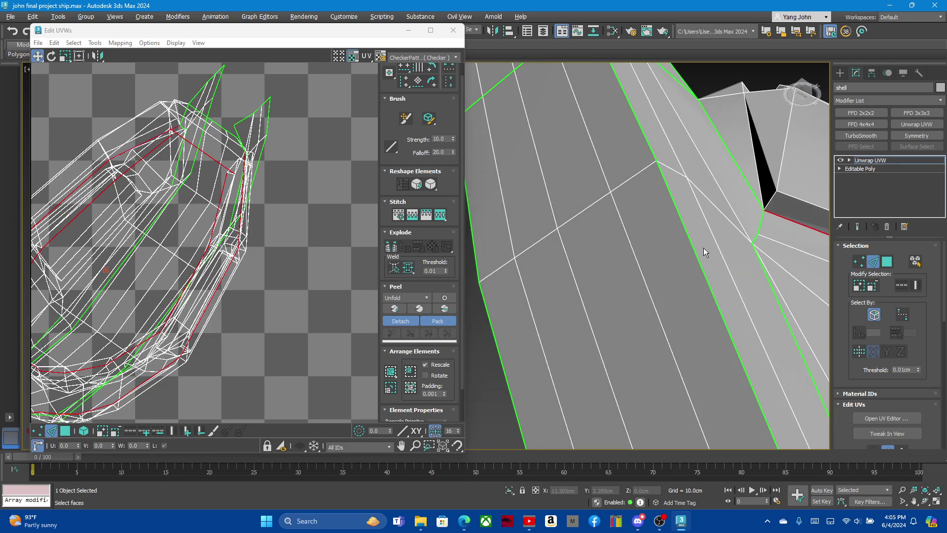
- Break the UVs along the selected rim loop, then inspect the new seam
{"action": "right_click", "coordinate": [215, 213]}
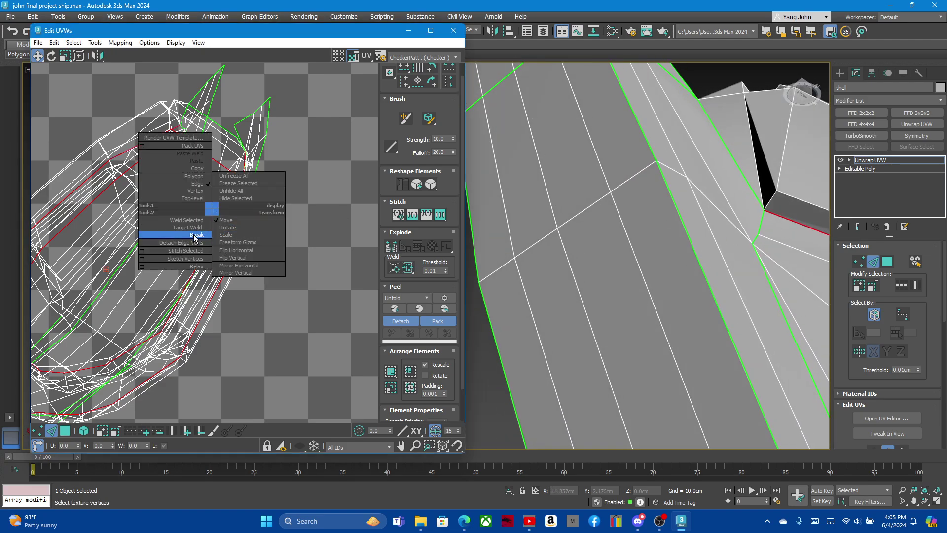
{"action": "left_click", "coordinate": [217, 238]}
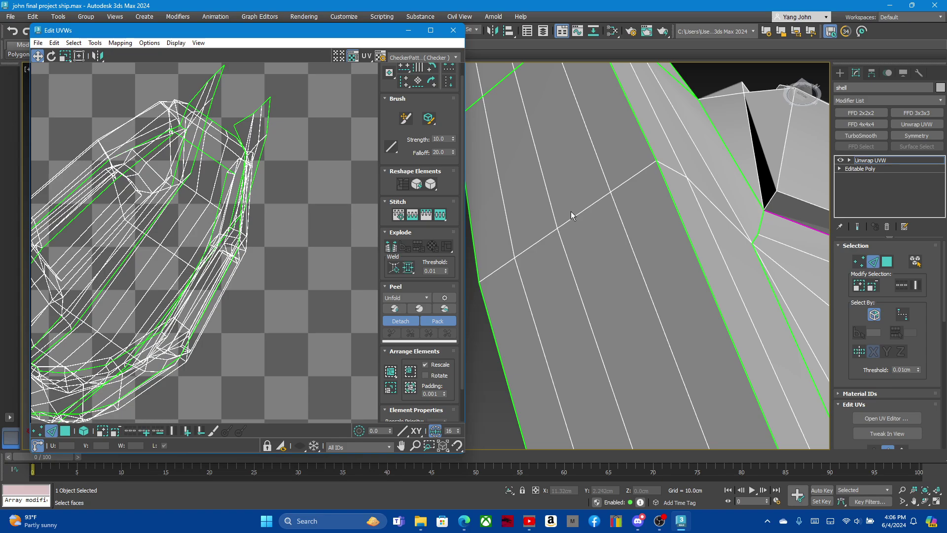
{"action": "scroll", "coordinate": [570, 211], "scroll_direction": "down", "scroll_amount": 4}
{"action": "scroll", "coordinate": [602, 188], "scroll_direction": "down", "scroll_amount": 3}
{"action": "scroll", "coordinate": [602, 188], "scroll_direction": "up", "scroll_amount": 2}
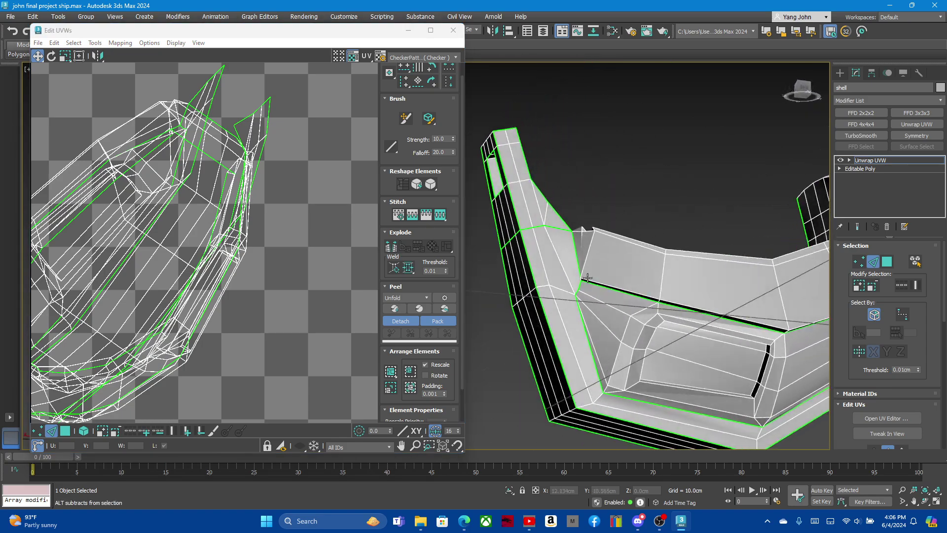
{"action": "mouse_move", "coordinate": [587, 278]}
{"action": "middle_mouse_down", "text": "alt"}
{"action": "mouse_move", "coordinate": [677, 341]}
{"action": "mouse_move", "coordinate": [637, 302]}
{"action": "mouse_move", "coordinate": [707, 284]}
{"action": "mouse_move", "coordinate": [785, 226]}
{"action": "middle_mouse_up", "text": "alt"}
{"action": "scroll", "coordinate": [752, 288], "scroll_direction": "up", "scroll_amount": 2}
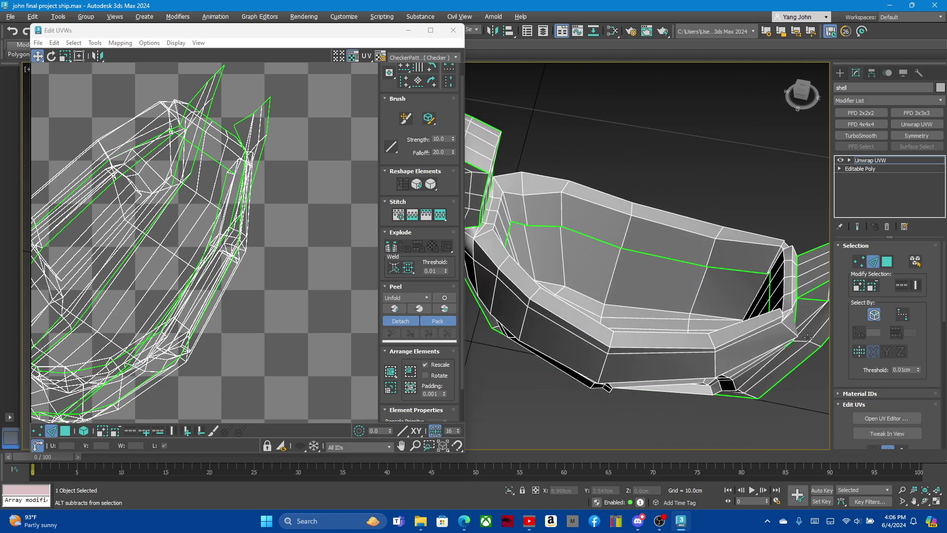
{"action": "scroll", "coordinate": [786, 225], "scroll_direction": "up", "scroll_amount": 3}
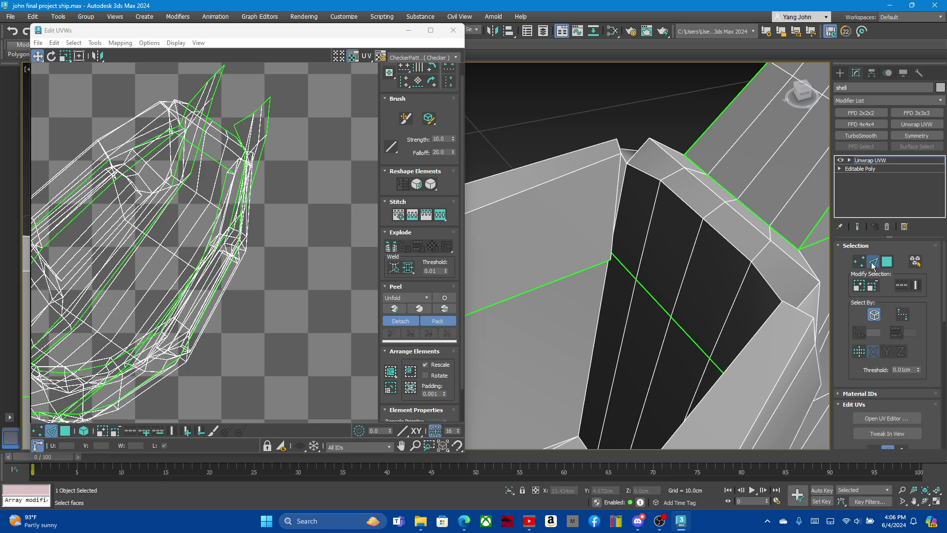
{"action": "mouse_move", "coordinate": [676, 271]}
{"action": "middle_mouse_down", "text": "alt"}
{"action": "mouse_move", "coordinate": [694, 273]}
{"action": "mouse_move", "coordinate": [666, 245]}
{"action": "mouse_move", "coordinate": [715, 262]}
{"action": "mouse_move", "coordinate": [721, 238]}
{"action": "middle_mouse_up", "text": "alt"}
{"action": "scroll", "coordinate": [697, 235], "scroll_direction": "up", "scroll_amount": 3}
{"action": "scroll", "coordinate": [686, 214], "scroll_direction": "down", "scroll_amount": 3}
{"action": "scroll", "coordinate": [670, 256], "scroll_direction": "down", "scroll_amount": 2}
{"action": "mouse_move", "coordinate": [705, 275]}
{"action": "middle_mouse_down", "text": "alt"}
{"action": "mouse_move", "coordinate": [688, 255]}
{"action": "mouse_move", "coordinate": [700, 252]}
{"action": "mouse_move", "coordinate": [668, 303]}
{"action": "mouse_move", "coordinate": [670, 291]}
{"action": "mouse_move", "coordinate": [636, 310]}
{"action": "middle_mouse_up", "text": "alt"}
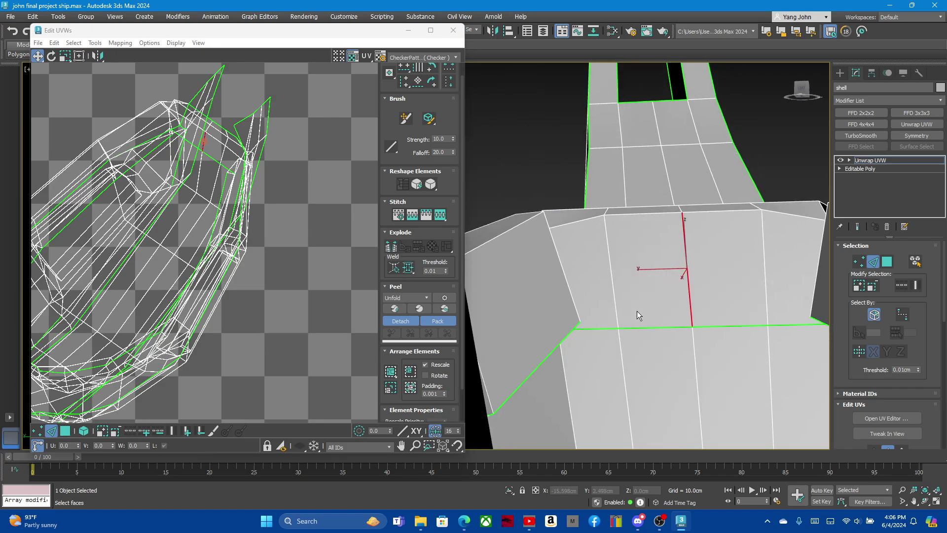
{"action": "mouse_move", "coordinate": [604, 255]}
{"action": "middle_mouse_down", "text": "alt"}
{"action": "mouse_move", "coordinate": [547, 209]}
{"action": "mouse_move", "coordinate": [596, 253]}
{"action": "mouse_move", "coordinate": [598, 203]}
{"action": "mouse_move", "coordinate": [607, 238]}
{"action": "mouse_move", "coordinate": [697, 232]}
{"action": "mouse_move", "coordinate": [626, 241]}
{"action": "mouse_move", "coordinate": [622, 268]}
{"action": "mouse_move", "coordinate": [635, 280]}
{"action": "mouse_move", "coordinate": [621, 311]}
{"action": "mouse_move", "coordinate": [678, 341]}
{"action": "middle_mouse_up", "text": "alt"}
{"action": "scroll", "coordinate": [641, 288], "scroll_direction": "down", "scroll_amount": 5}
{"action": "scroll", "coordinate": [646, 296], "scroll_direction": "down", "scroll_amount": 4}
{"action": "scroll", "coordinate": [635, 336], "scroll_direction": "up", "scroll_amount": 6}
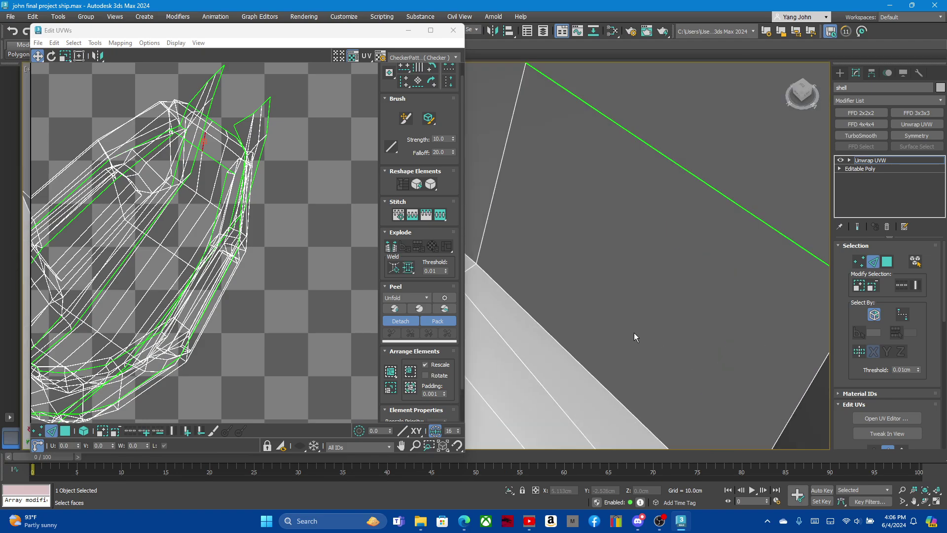
{"action": "scroll", "coordinate": [627, 334], "scroll_direction": "down", "scroll_amount": 5}
{"action": "mouse_move", "coordinate": [616, 336]}
{"action": "middle_mouse_down", "text": "alt"}
{"action": "mouse_move", "coordinate": [540, 283]}
{"action": "mouse_move", "coordinate": [659, 267]}
{"action": "mouse_move", "coordinate": [625, 300]}
{"action": "mouse_move", "coordinate": [600, 272]}
{"action": "mouse_move", "coordinate": [575, 262]}
{"action": "mouse_move", "coordinate": [557, 280]}
{"action": "mouse_move", "coordinate": [592, 262]}
{"action": "mouse_move", "coordinate": [612, 266]}
{"action": "mouse_move", "coordinate": [603, 271]}
{"action": "middle_mouse_up", "text": "alt"}
{"action": "scroll", "coordinate": [552, 276], "scroll_direction": "up", "scroll_amount": 3}
{"action": "scroll", "coordinate": [568, 270], "scroll_direction": "down", "scroll_amount": 3}
{"action": "scroll", "coordinate": [606, 238], "scroll_direction": "down", "scroll_amount": 5}
{"action": "scroll", "coordinate": [606, 238], "scroll_direction": "up", "scroll_amount": 5}
{"action": "scroll", "coordinate": [601, 237], "scroll_direction": "up", "scroll_amount": 3}
{"action": "scroll", "coordinate": [620, 261], "scroll_direction": "down", "scroll_amount": 4}
- Select the inner hull faces, move their UVs aside, then Quick Peel and Relax them
{"action": "left_click", "coordinate": [887, 261]}
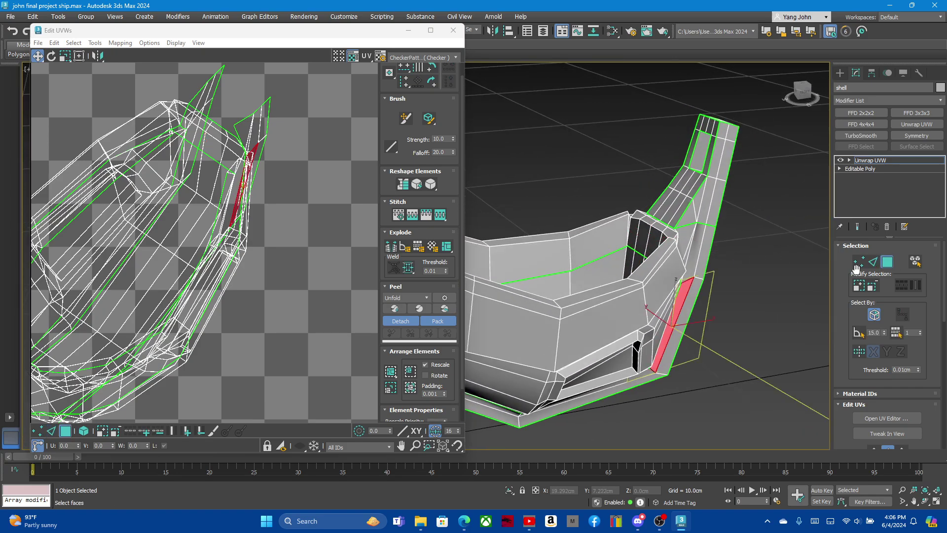
{"action": "left_click", "coordinate": [619, 299]}
{"action": "left_click", "coordinate": [489, 286], "text": "ctrl"}
{"action": "scroll", "coordinate": [265, 213], "scroll_direction": "down", "scroll_amount": 5}
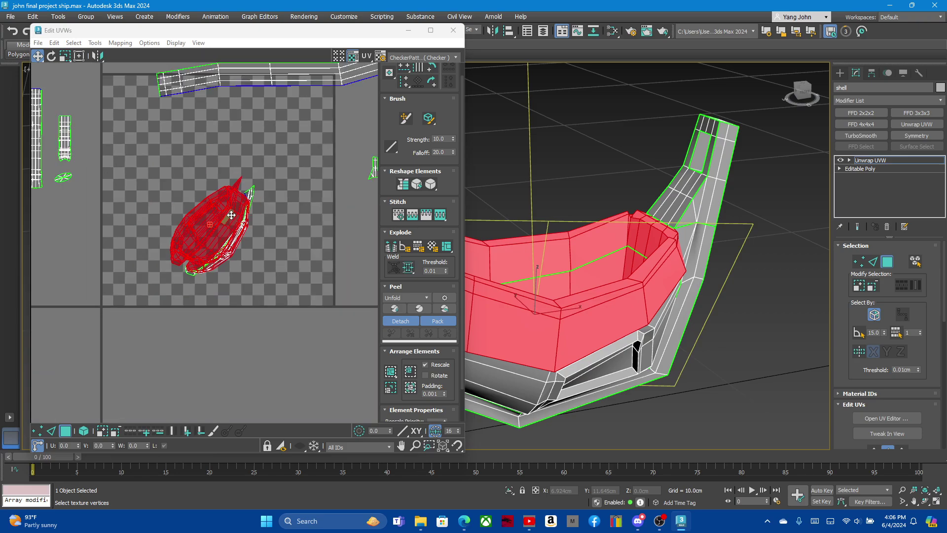
{"action": "left_click_drag", "start_coordinate": [221, 209], "coordinate": [176, 167]}
{"action": "scroll", "coordinate": [240, 154], "scroll_direction": "up", "scroll_amount": 3}
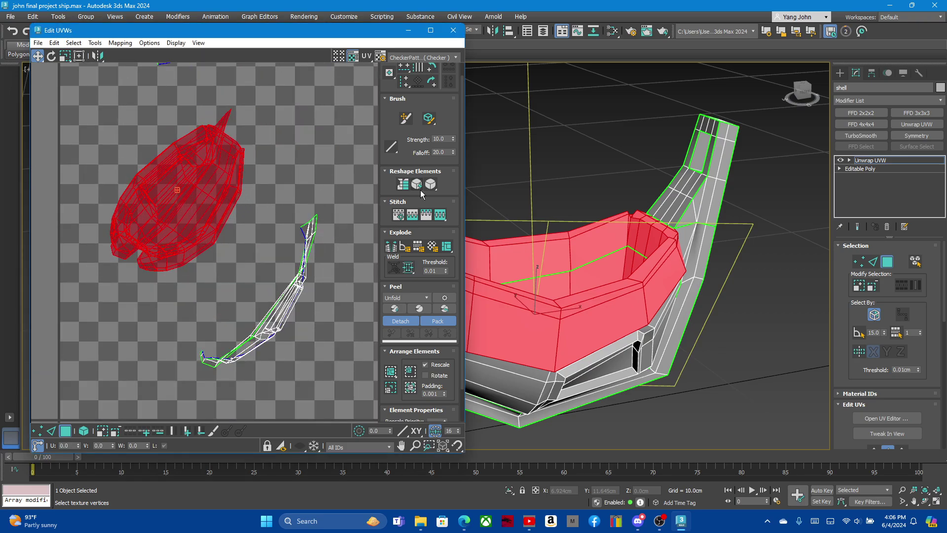
{"action": "left_click", "coordinate": [400, 183]}
{"action": "scroll", "coordinate": [287, 194], "scroll_direction": "down", "scroll_amount": 3}
{"action": "left_click", "coordinate": [430, 185]}
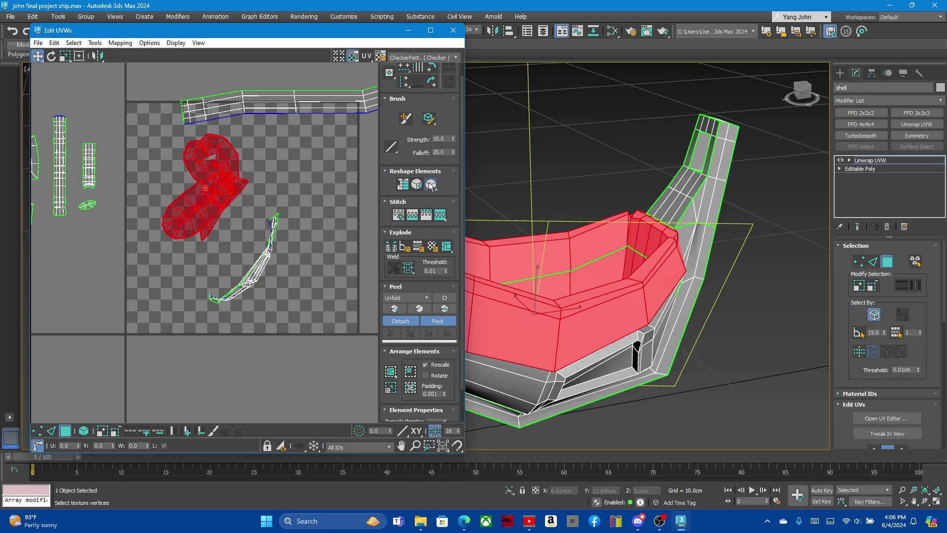
- Clear the face selection and select the vertical edge inside the recessed opening
{"action": "left_click", "coordinate": [297, 172]}
{"action": "scroll", "coordinate": [517, 195], "scroll_direction": "up", "scroll_amount": 5}
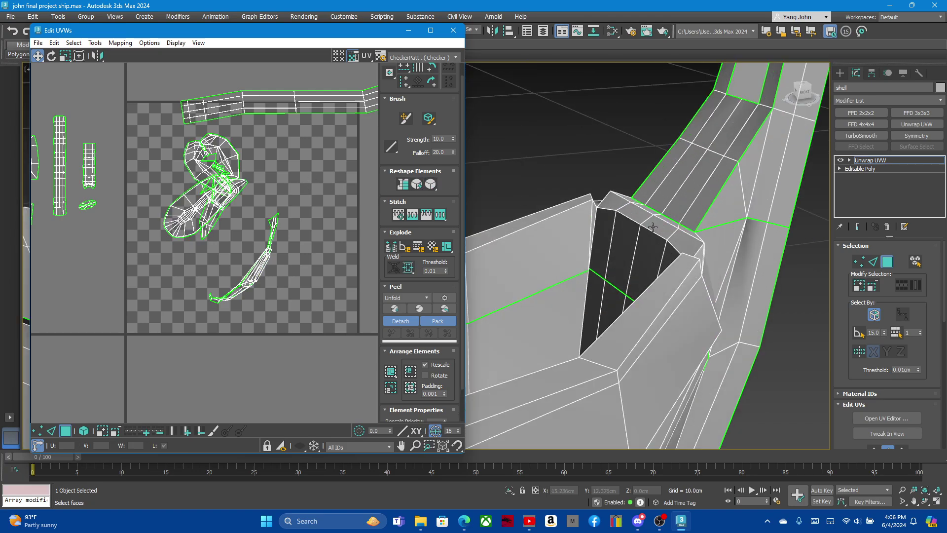
{"action": "scroll", "coordinate": [543, 197], "scroll_direction": "up", "scroll_amount": 3}
{"action": "scroll", "coordinate": [567, 199], "scroll_direction": "up", "scroll_amount": 2}
{"action": "scroll", "coordinate": [613, 220], "scroll_direction": "up", "scroll_amount": 2}
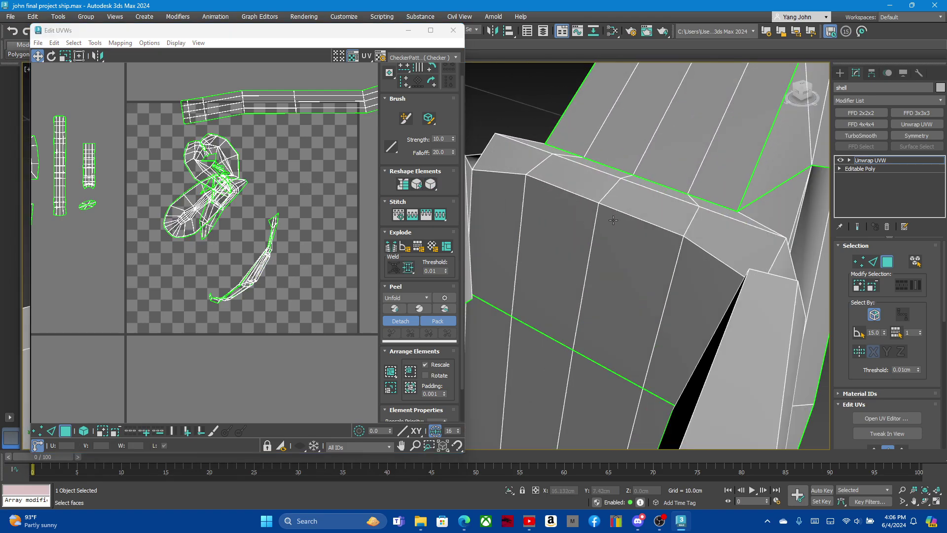
{"action": "left_click", "coordinate": [872, 263]}
{"action": "left_click", "coordinate": [590, 243]}
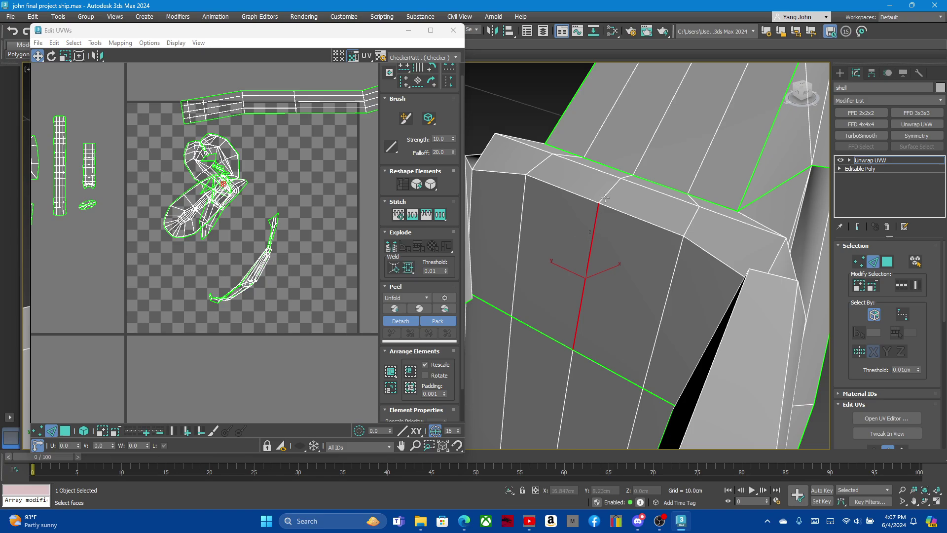
{"action": "middle_click_drag", "start_coordinate": [626, 208], "coordinate": [615, 224], "text": "alt"}
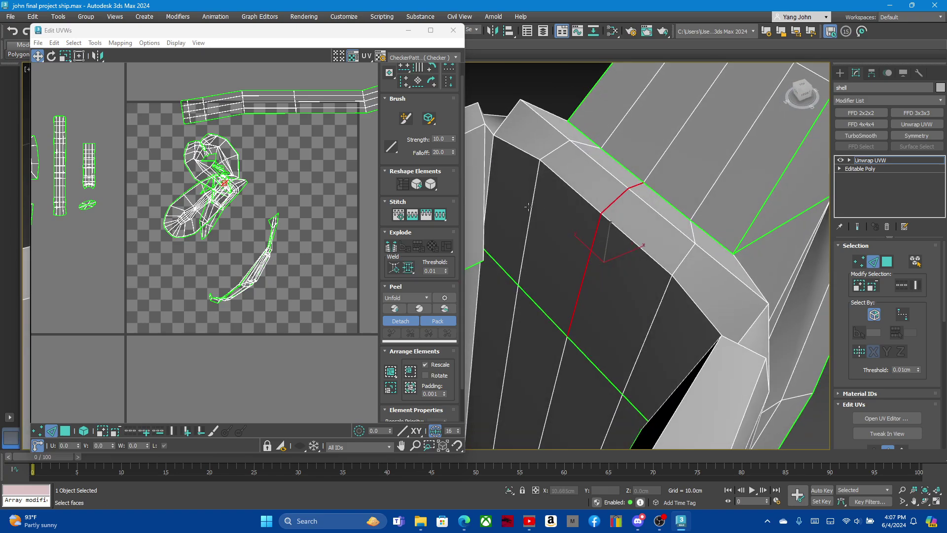
{"action": "middle_click_drag", "start_coordinate": [704, 215], "coordinate": [689, 220], "text": "alt"}
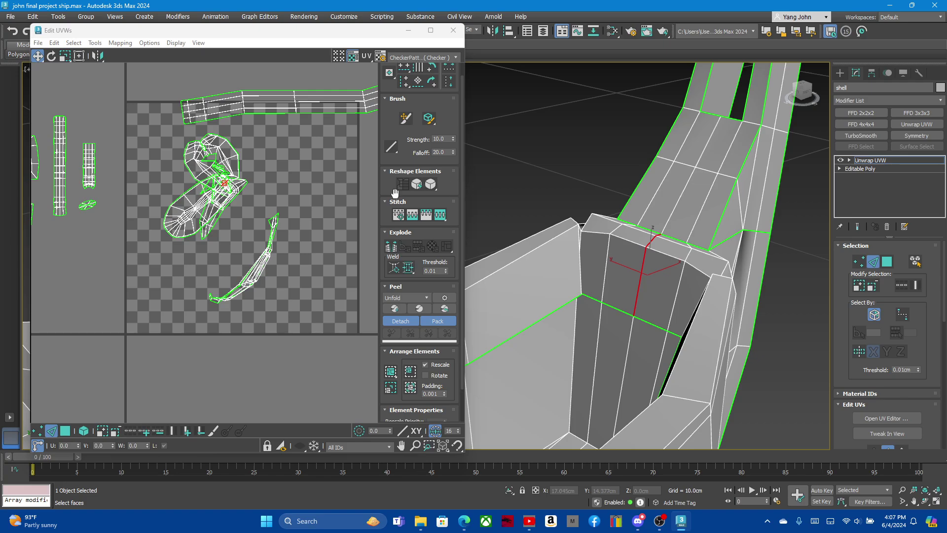
{"action": "scroll", "coordinate": [207, 185], "scroll_direction": "up", "scroll_amount": 2}
- Break the UVs along the selected vertical edge
{"action": "scroll", "coordinate": [208, 185], "scroll_direction": "up", "scroll_amount": 1}
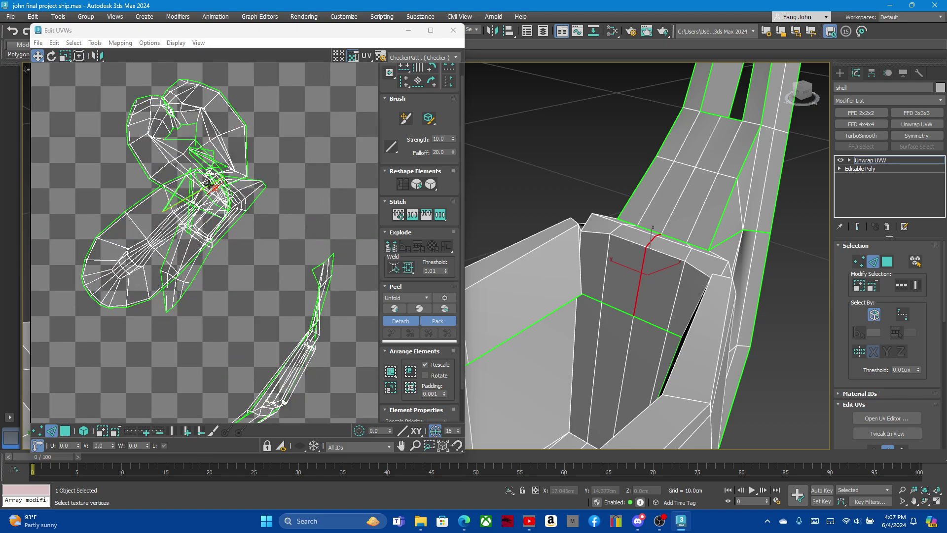
{"action": "right_click", "coordinate": [214, 190]}
{"action": "left_click", "coordinate": [194, 212]}
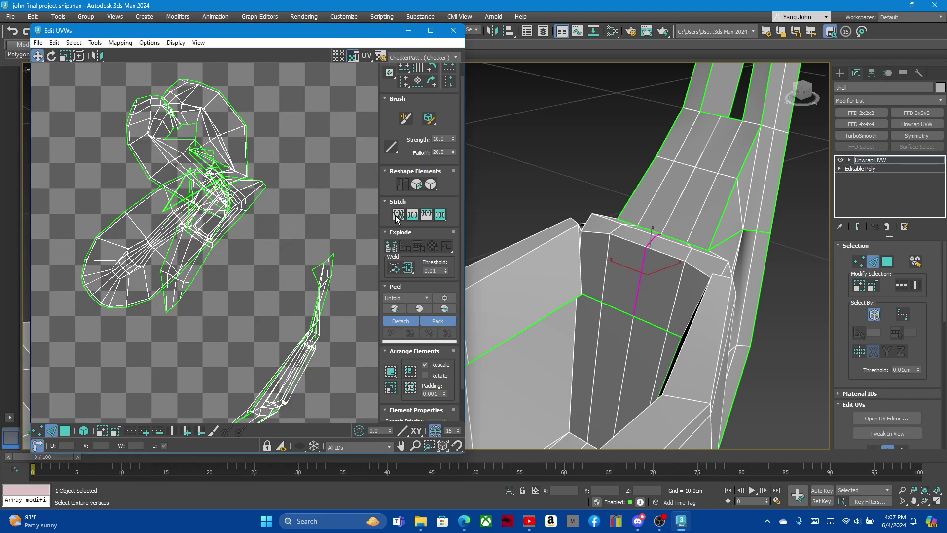
- Select the whole hull element in Polygon mode and orbit to check the seams
{"action": "left_click", "coordinate": [887, 262]}
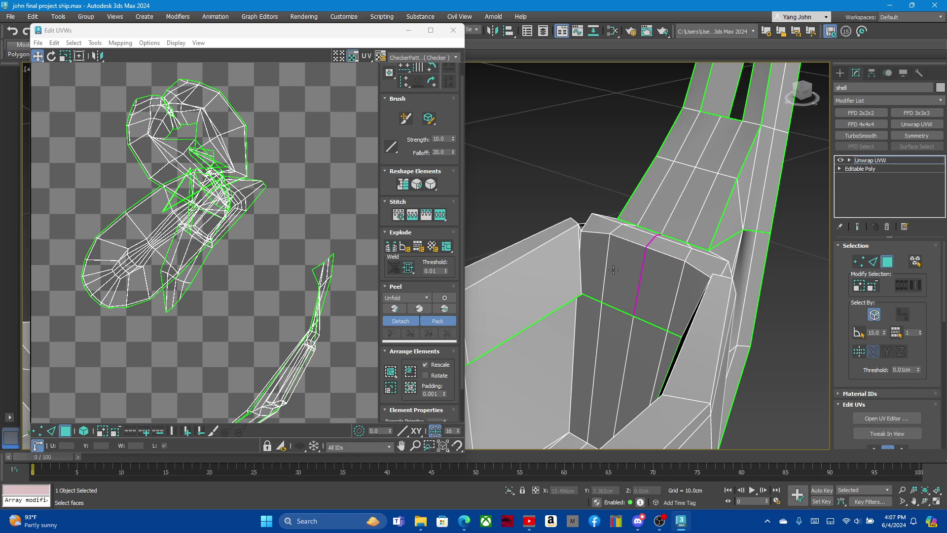
{"action": "left_click", "coordinate": [607, 268]}
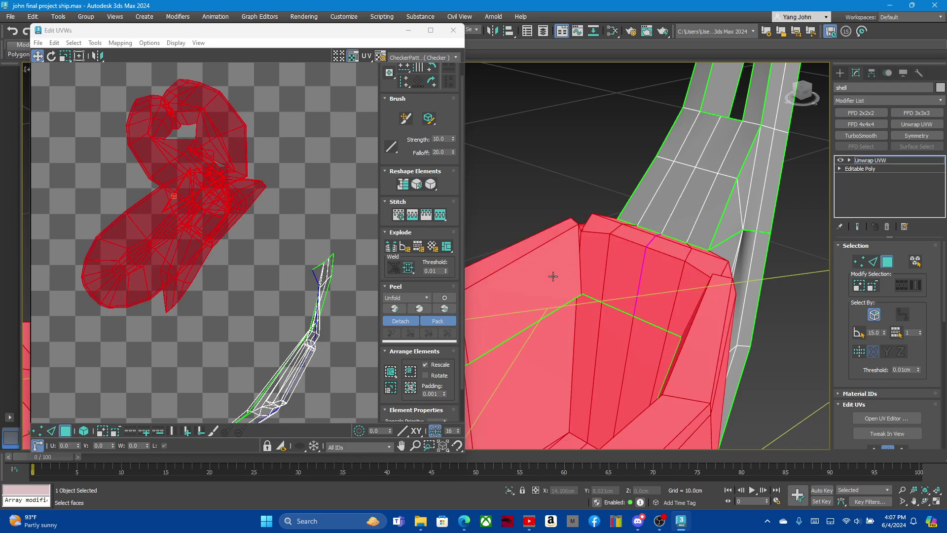
{"action": "left_click", "coordinate": [615, 285]}
{"action": "left_click", "coordinate": [592, 276], "text": "ctrl"}
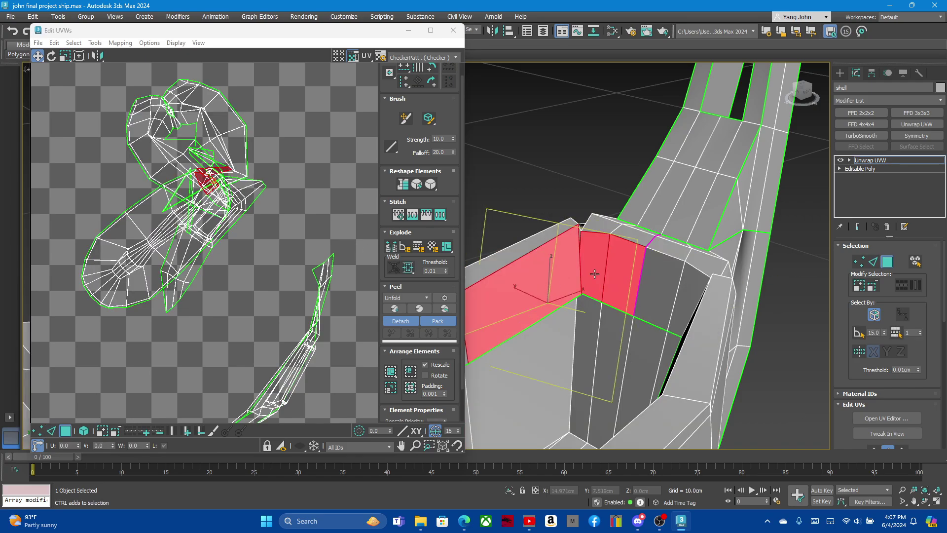
{"action": "left_click", "coordinate": [651, 277], "text": "ctrl"}
{"action": "double_click", "coordinate": [668, 288], "text": "ctrl"}
{"action": "scroll", "coordinate": [696, 265], "scroll_direction": "down", "scroll_amount": 5}
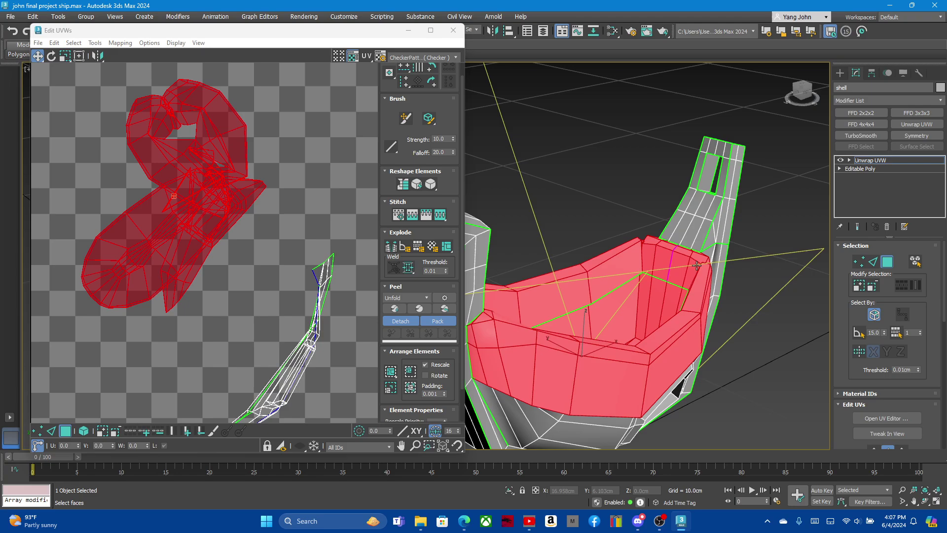
{"action": "left_click", "coordinate": [577, 383]}
{"action": "double_click", "coordinate": [552, 368]}
{"action": "middle_click_drag", "start_coordinate": [652, 293], "coordinate": [599, 345], "text": "alt"}
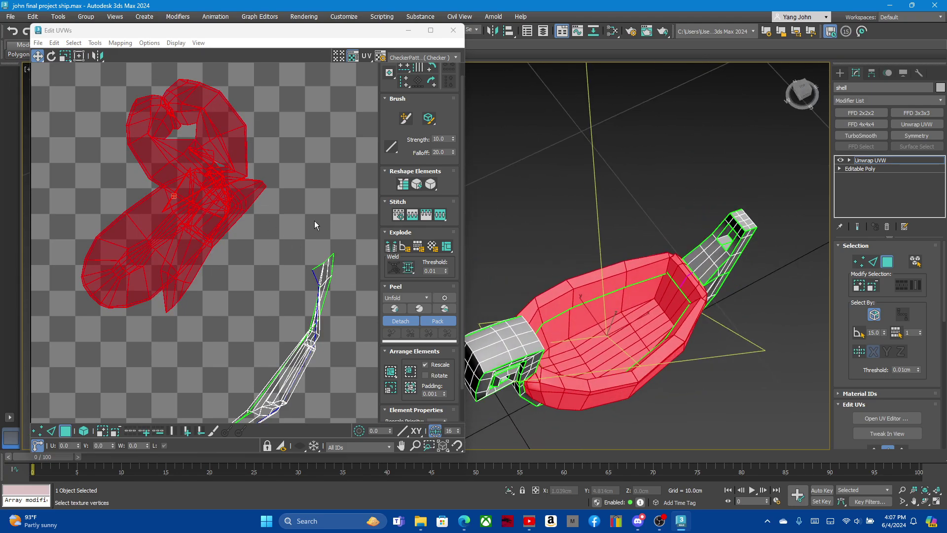
{"action": "mouse_move", "coordinate": [583, 314]}
{"action": "middle_mouse_down", "text": "alt"}
{"action": "mouse_move", "coordinate": [551, 296]}
{"action": "mouse_move", "coordinate": [609, 252]}
{"action": "mouse_move", "coordinate": [372, 354]}
{"action": "mouse_move", "coordinate": [338, 310]}
{"action": "mouse_move", "coordinate": [589, 399]}
{"action": "mouse_move", "coordinate": [636, 344]}
{"action": "middle_mouse_up", "text": "alt"}
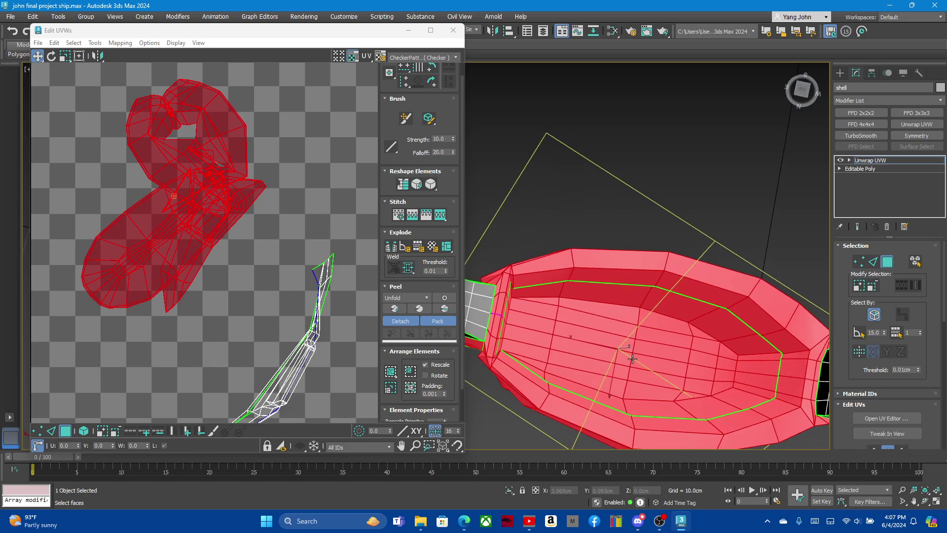
- Clear the existing hull face selection and reframe the view on the hull
{"action": "left_click", "coordinate": [690, 214]}
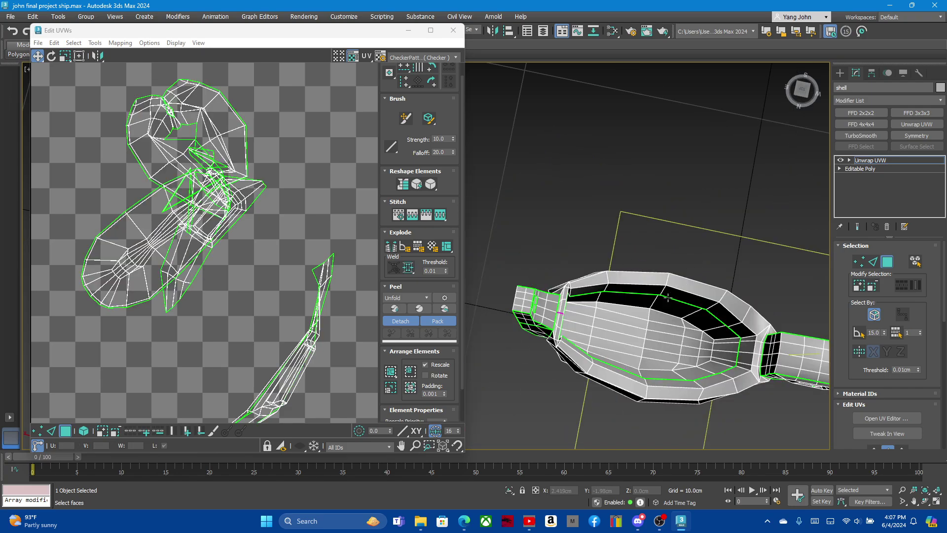
{"action": "double_click", "coordinate": [614, 315]}
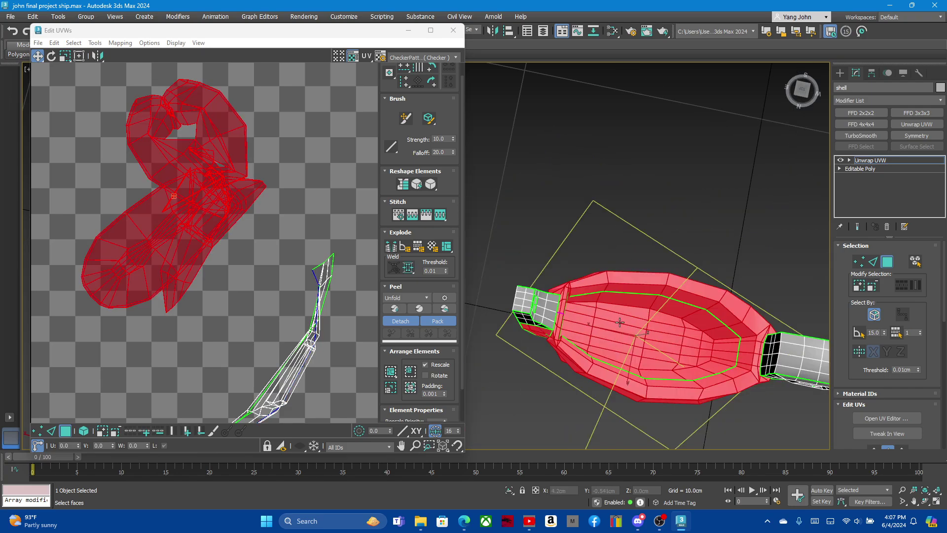
{"action": "left_click", "coordinate": [616, 247]}
{"action": "mouse_move", "coordinate": [617, 247]}
{"action": "middle_mouse_down", "text": "alt"}
{"action": "mouse_move", "coordinate": [575, 310]}
{"action": "mouse_move", "coordinate": [566, 295]}
{"action": "middle_mouse_up", "text": "alt"}
{"action": "scroll", "coordinate": [685, 314], "scroll_direction": "up", "scroll_amount": 2}
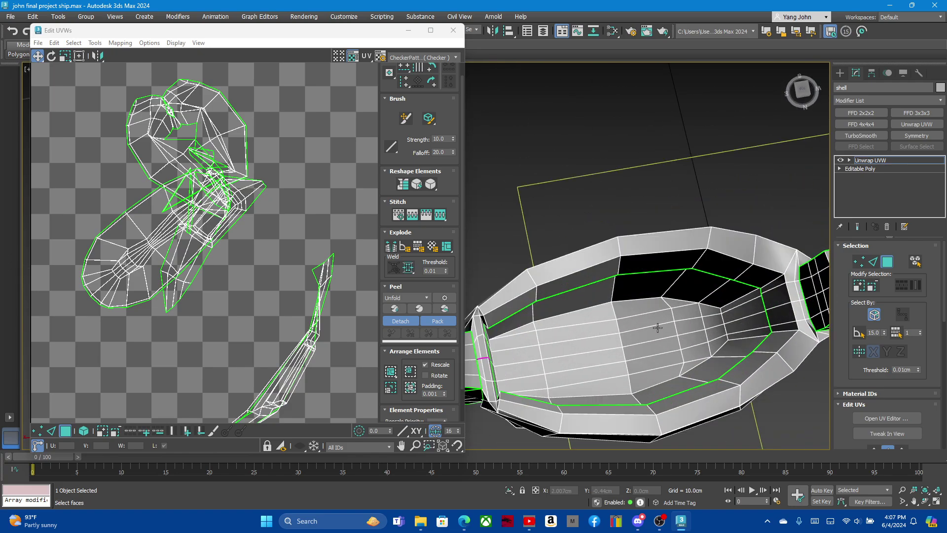
{"action": "middle_click_drag", "start_coordinate": [657, 328], "coordinate": [637, 312], "text": "alt"}
- Select a group of faces along the inner hull wall
{"action": "left_click", "coordinate": [641, 280]}
{"action": "left_click", "coordinate": [682, 291], "text": "ctrl"}
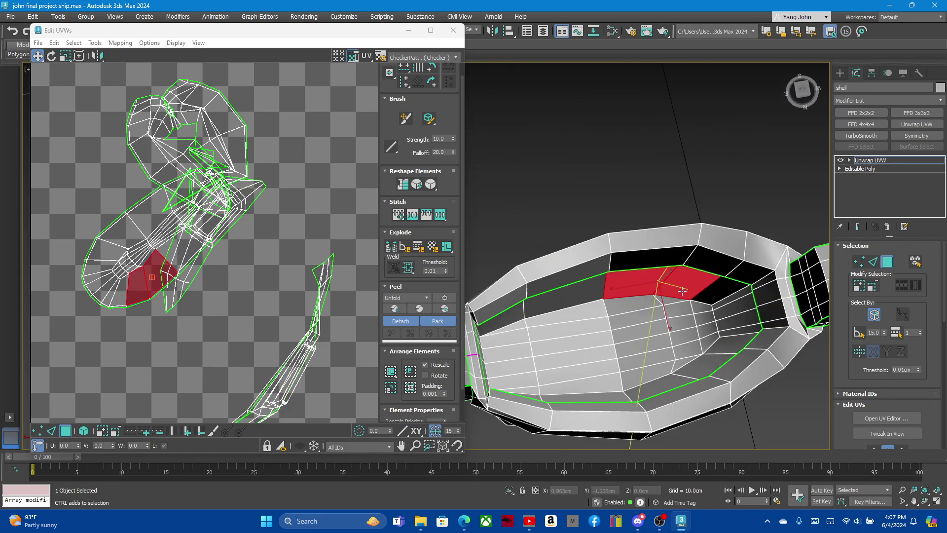
{"action": "mouse_move", "coordinate": [723, 300]}
{"action": "left_mouse_down", "text": "ctrl"}
{"action": "mouse_move", "coordinate": [719, 354]}
{"action": "mouse_move", "coordinate": [686, 380]}
{"action": "left_mouse_up", "text": "ctrl"}
{"action": "middle_click_drag", "start_coordinate": [686, 380], "coordinate": [708, 253], "text": "alt"}
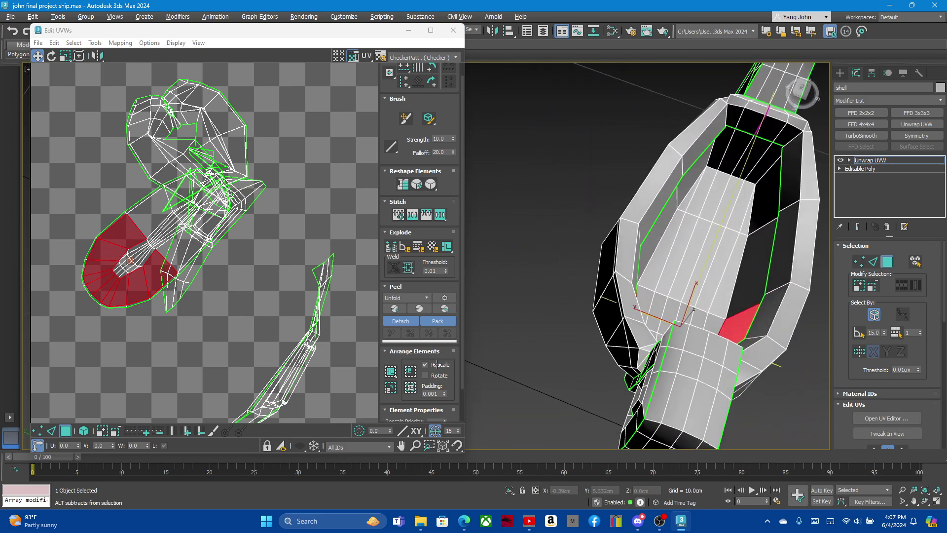
{"action": "left_click_drag", "start_coordinate": [707, 253], "coordinate": [710, 235], "text": "ctrl"}
{"action": "left_click", "coordinate": [651, 169], "text": "ctrl"}
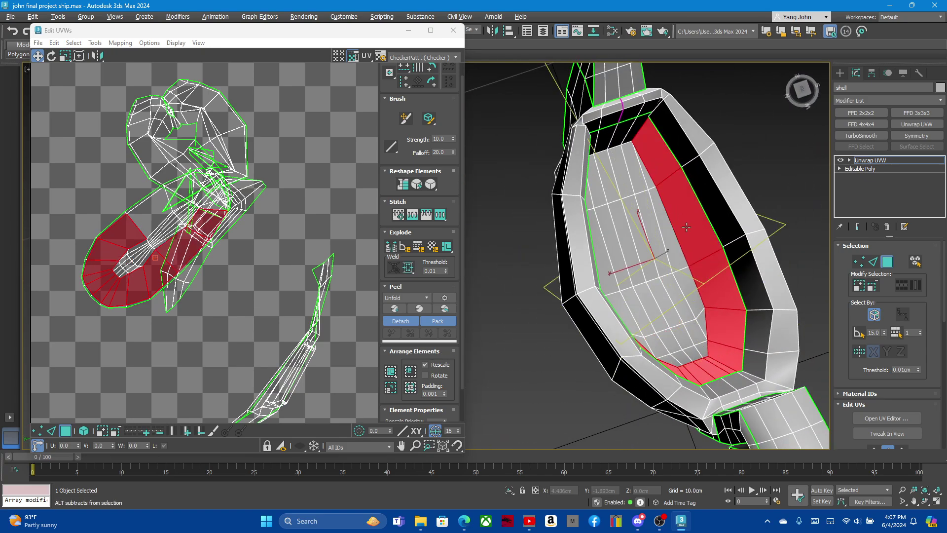
{"action": "scroll", "coordinate": [653, 168], "scroll_direction": "up", "scroll_amount": 3}
{"action": "scroll", "coordinate": [655, 168], "scroll_direction": "up", "scroll_amount": 3}
{"action": "scroll", "coordinate": [602, 174], "scroll_direction": "up", "scroll_amount": 3}
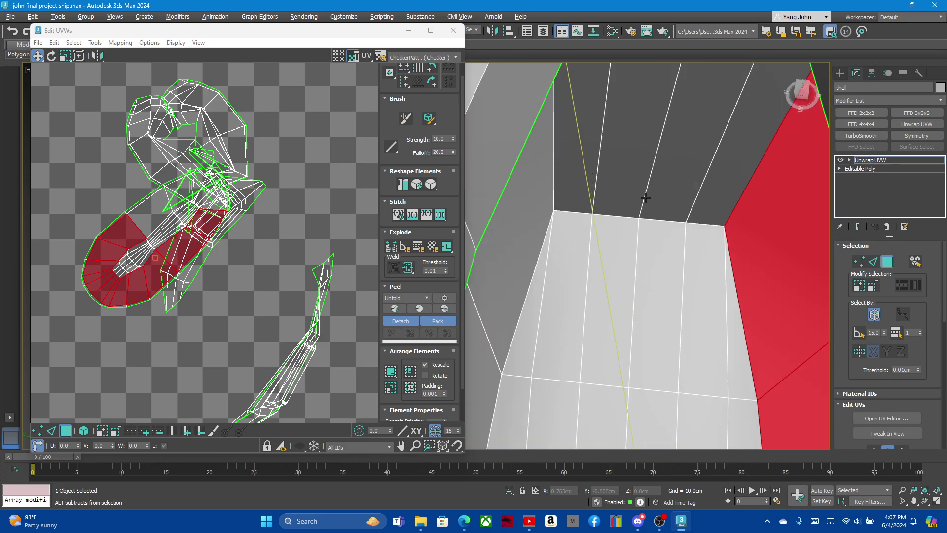
{"action": "mouse_move", "coordinate": [602, 175]}
{"action": "middle_mouse_down", "text": "alt"}
{"action": "mouse_move", "coordinate": [628, 184]}
{"action": "mouse_move", "coordinate": [573, 334]}
{"action": "middle_mouse_up", "text": "alt"}
- Zoom and orbit around the hull interior, adding two more hull faces to the selection
{"action": "scroll", "coordinate": [628, 184], "scroll_direction": "up", "scroll_amount": 2}
{"action": "scroll", "coordinate": [605, 226], "scroll_direction": "down", "scroll_amount": 2}
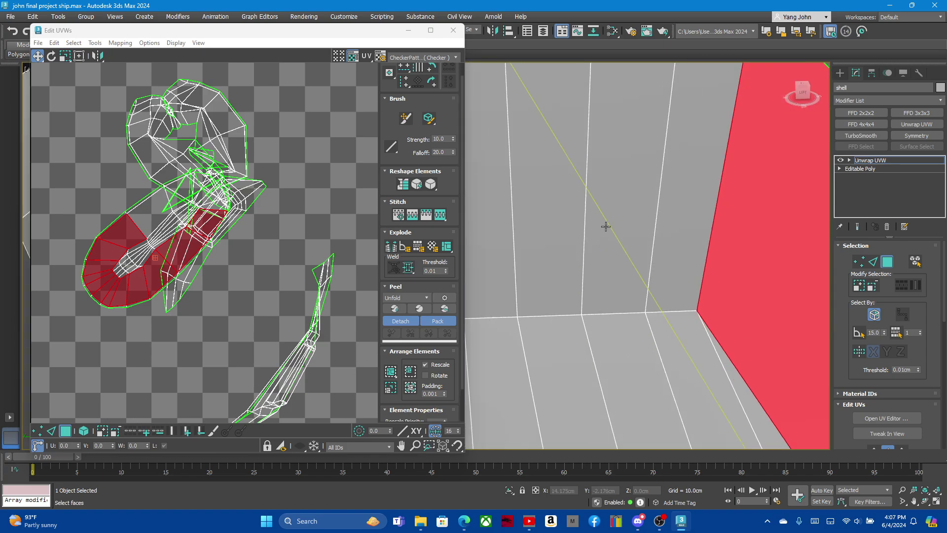
{"action": "scroll", "coordinate": [606, 217], "scroll_direction": "down", "scroll_amount": 3}
{"action": "scroll", "coordinate": [597, 209], "scroll_direction": "down", "scroll_amount": 2}
{"action": "scroll", "coordinate": [568, 234], "scroll_direction": "down", "scroll_amount": 3}
{"action": "scroll", "coordinate": [558, 263], "scroll_direction": "up", "scroll_amount": 2}
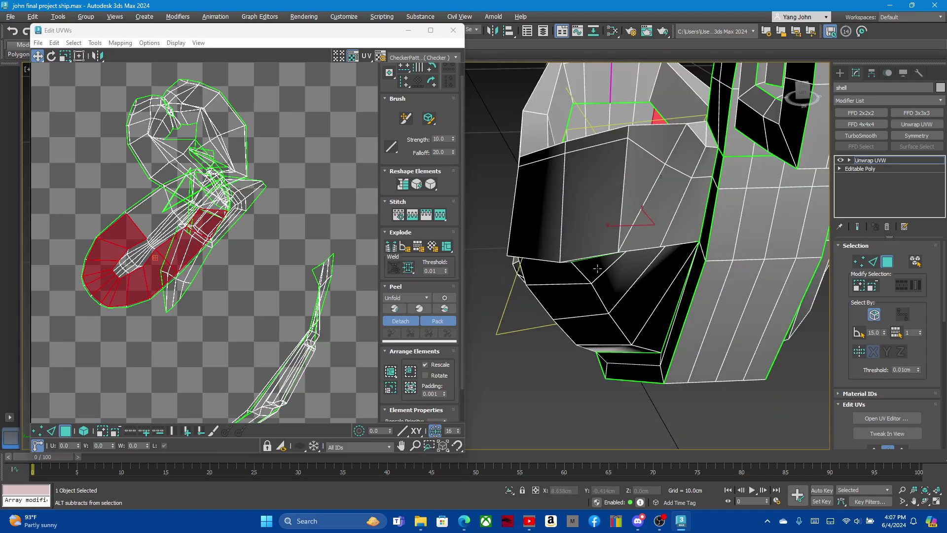
{"action": "scroll", "coordinate": [567, 231], "scroll_direction": "up", "scroll_amount": 3}
{"action": "scroll", "coordinate": [575, 207], "scroll_direction": "up", "scroll_amount": 3}
{"action": "scroll", "coordinate": [581, 181], "scroll_direction": "up", "scroll_amount": 3}
{"action": "scroll", "coordinate": [568, 167], "scroll_direction": "up", "scroll_amount": 2}
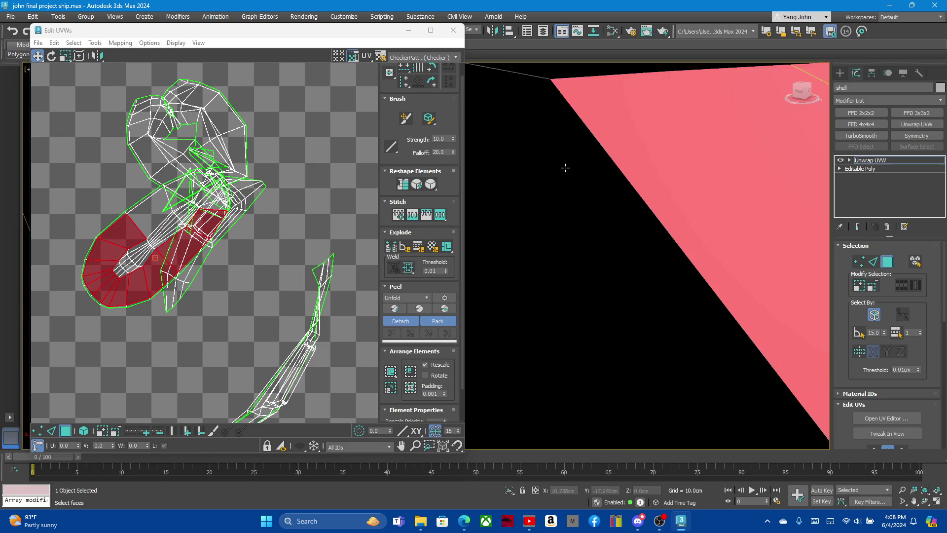
{"action": "scroll", "coordinate": [557, 161], "scroll_direction": "up", "scroll_amount": 2}
{"action": "scroll", "coordinate": [558, 163], "scroll_direction": "down", "scroll_amount": 3}
{"action": "mouse_move", "coordinate": [558, 163]}
{"action": "middle_mouse_down", "text": "alt"}
{"action": "mouse_move", "coordinate": [537, 134]}
{"action": "mouse_move", "coordinate": [539, 141]}
{"action": "mouse_move", "coordinate": [530, 103]}
{"action": "middle_mouse_up", "text": "alt"}
{"action": "mouse_move", "coordinate": [569, 141]}
{"action": "middle_mouse_down"}
{"action": "mouse_move", "coordinate": [579, 199]}
{"action": "mouse_move", "coordinate": [539, 163]}
{"action": "mouse_move", "coordinate": [613, 371]}
{"action": "mouse_move", "coordinate": [655, 293]}
{"action": "mouse_move", "coordinate": [577, 216]}
{"action": "mouse_move", "coordinate": [581, 253]}
{"action": "mouse_move", "coordinate": [786, 189]}
{"action": "mouse_move", "coordinate": [609, 237]}
{"action": "mouse_move", "coordinate": [699, 195]}
{"action": "mouse_move", "coordinate": [661, 154]}
{"action": "mouse_move", "coordinate": [573, 242]}
{"action": "middle_mouse_up"}
{"action": "scroll", "coordinate": [619, 246], "scroll_direction": "down", "scroll_amount": 3}
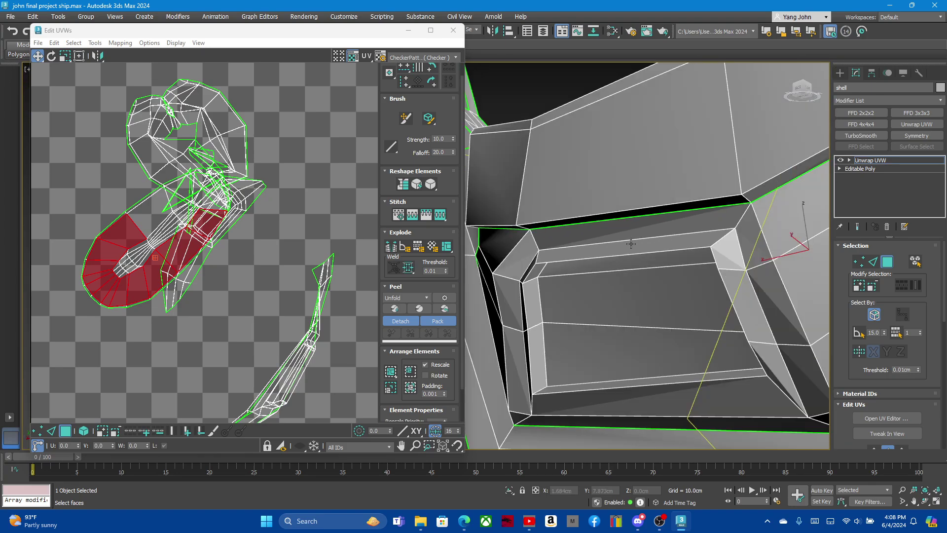
{"action": "scroll", "coordinate": [616, 263], "scroll_direction": "down", "scroll_amount": 3}
{"action": "middle_click_drag", "start_coordinate": [616, 263], "coordinate": [596, 349], "text": "alt"}
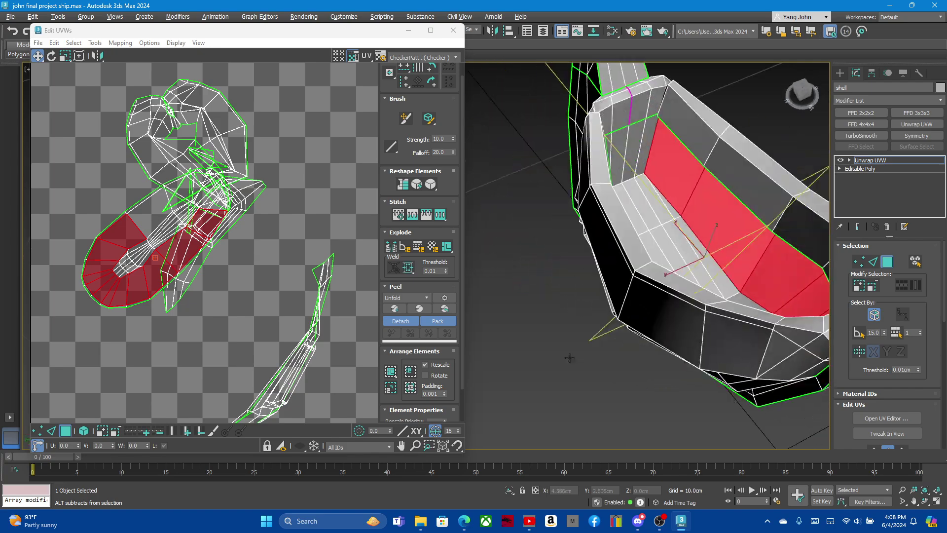
{"action": "scroll", "coordinate": [596, 348], "scroll_direction": "down", "scroll_amount": 2}
{"action": "scroll", "coordinate": [646, 162], "scroll_direction": "up", "scroll_amount": 5}
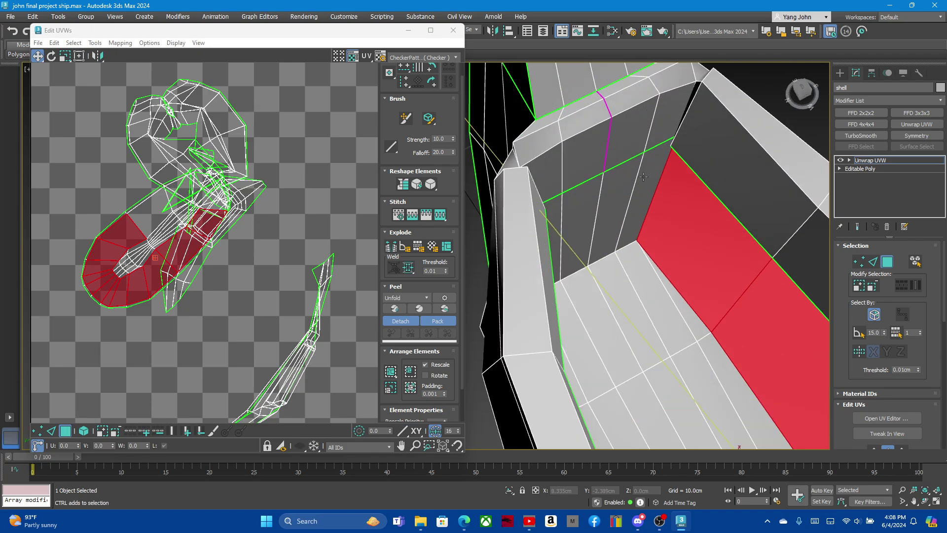
{"action": "left_click", "coordinate": [643, 177], "text": "ctrl"}
{"action": "left_click", "coordinate": [613, 207], "text": "ctrl"}
- Select every shell face, then reselect a single inner-wall face and its neighbour
{"action": "key", "text": "ctrl+a"}
{"action": "middle_click_drag", "start_coordinate": [580, 201], "coordinate": [567, 273], "text": "alt"}
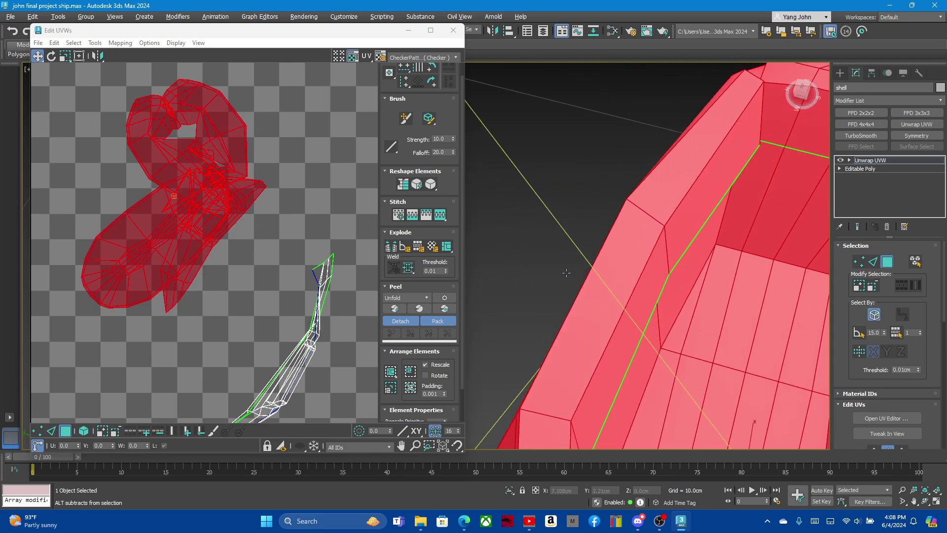
{"action": "scroll", "coordinate": [614, 249], "scroll_direction": "down", "scroll_amount": 3}
{"action": "scroll", "coordinate": [616, 254], "scroll_direction": "up", "scroll_amount": 1}
{"action": "scroll", "coordinate": [619, 259], "scroll_direction": "up", "scroll_amount": 4}
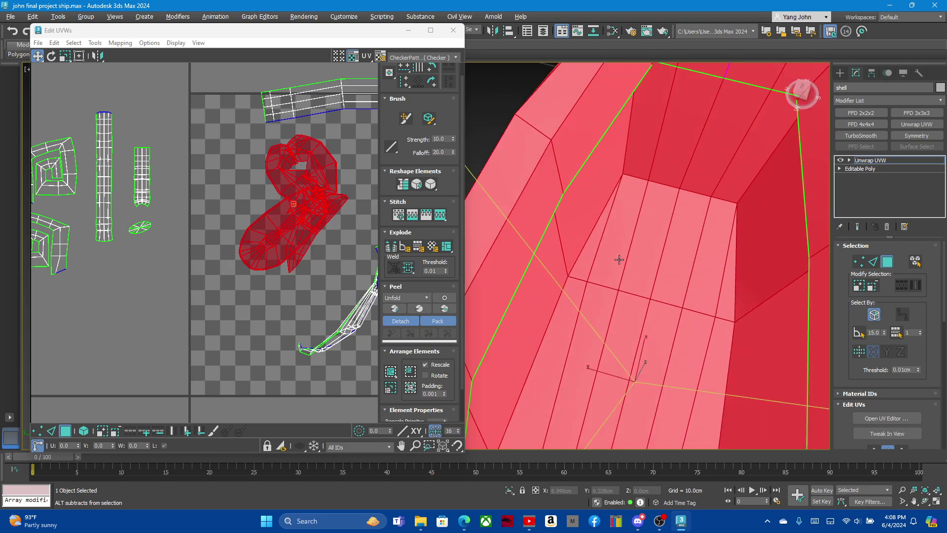
{"action": "middle_click_drag", "start_coordinate": [619, 259], "coordinate": [507, 246], "text": "alt"}
{"action": "scroll", "coordinate": [542, 257], "scroll_direction": "down", "scroll_amount": 2}
{"action": "left_click", "coordinate": [618, 270]}
{"action": "scroll", "coordinate": [613, 272], "scroll_direction": "up", "scroll_amount": 1}
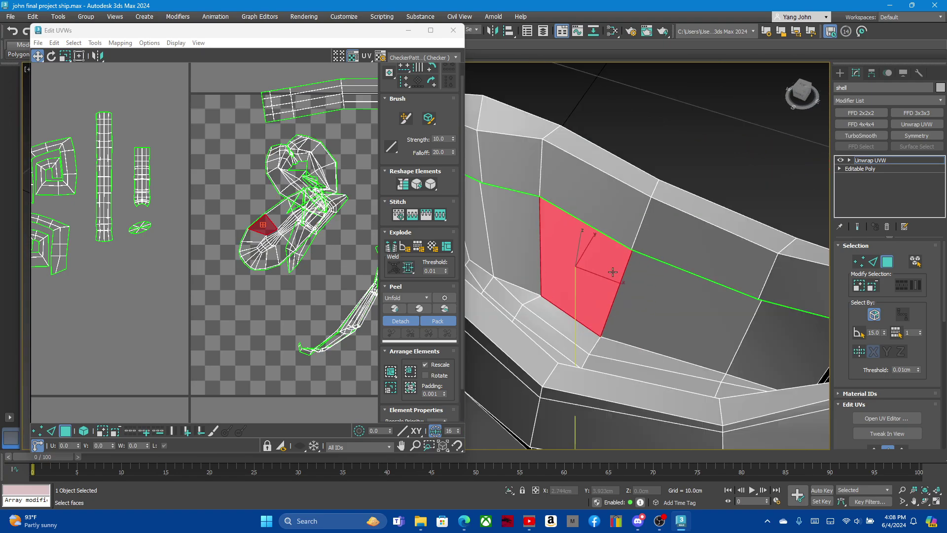
{"action": "scroll", "coordinate": [612, 272], "scroll_direction": "down", "scroll_amount": 2}
{"action": "middle_click_drag", "start_coordinate": [602, 332], "coordinate": [629, 317], "text": "alt"}
{"action": "scroll", "coordinate": [628, 317], "scroll_direction": "up", "scroll_amount": 3}
{"action": "left_click", "coordinate": [636, 313], "text": "ctrl"}
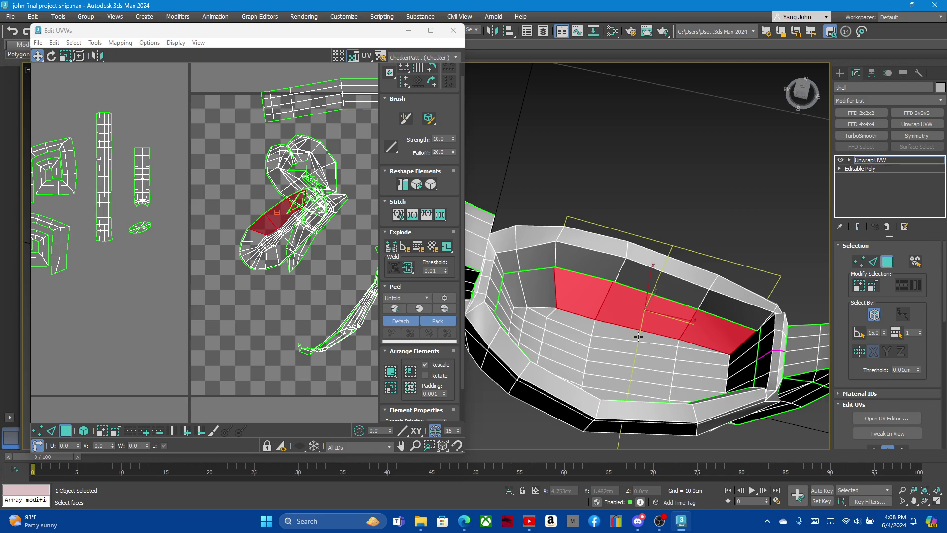
- Inspect the selected hull faces in wireframe and top view, then restore shaded view
{"action": "key", "text": "F3"}
{"action": "mouse_move", "coordinate": [638, 376]}
{"action": "middle_mouse_down", "text": "alt"}
{"action": "mouse_move", "coordinate": [593, 306]}
{"action": "mouse_move", "coordinate": [547, 313]}
{"action": "middle_mouse_up", "text": "alt"}
{"action": "scroll", "coordinate": [593, 306], "scroll_direction": "up", "scroll_amount": 4}
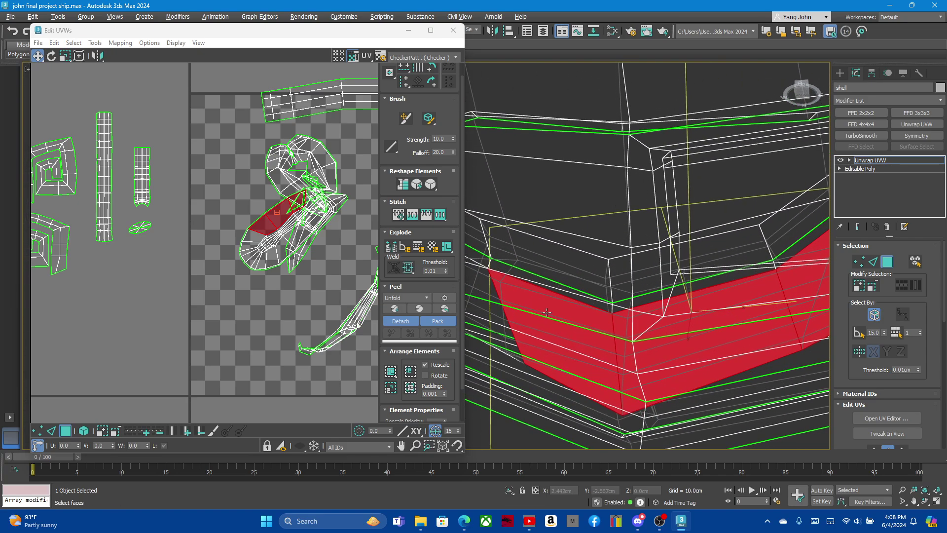
{"action": "left_click", "coordinate": [607, 291], "text": "ctrl"}
{"action": "left_click", "coordinate": [655, 299]}
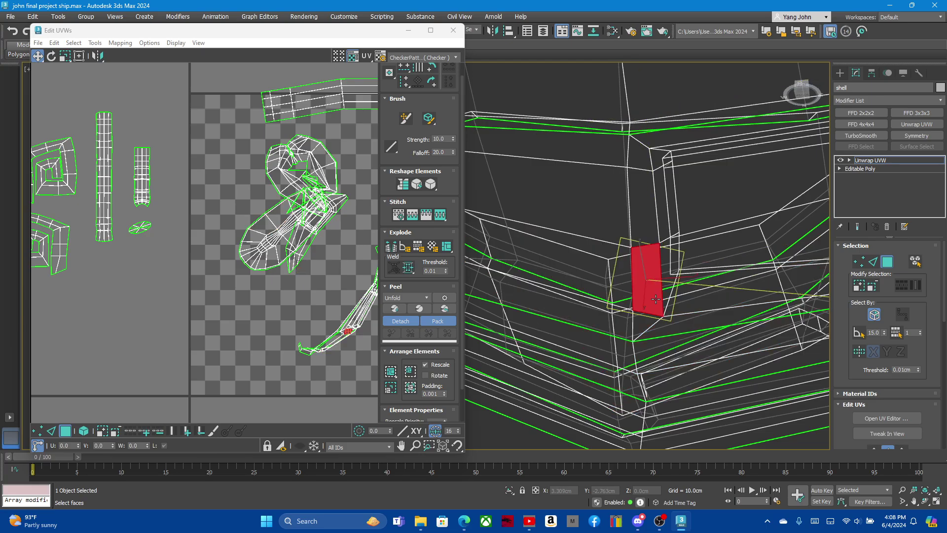
{"action": "scroll", "coordinate": [563, 291], "scroll_direction": "down", "scroll_amount": 5}
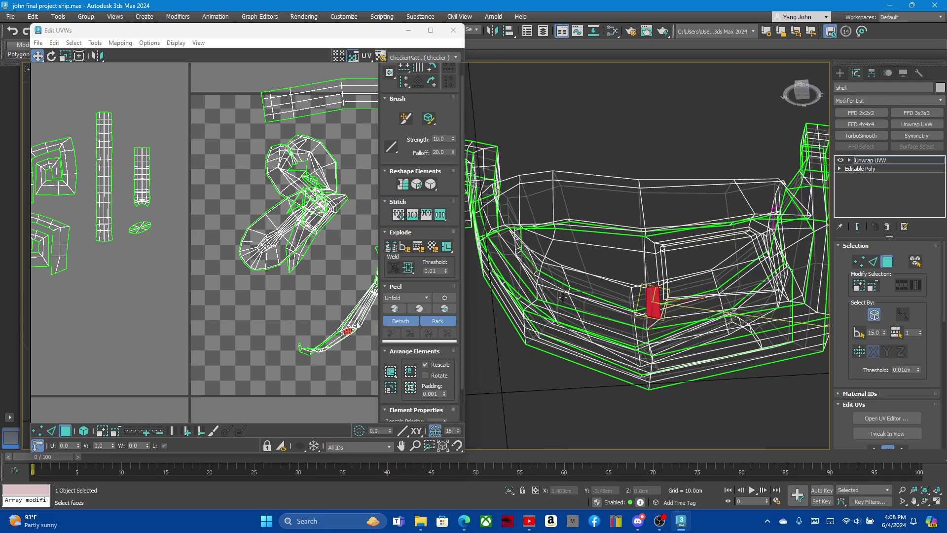
{"action": "scroll", "coordinate": [563, 296], "scroll_direction": "up", "scroll_amount": 2}
{"action": "scroll", "coordinate": [563, 311], "scroll_direction": "up", "scroll_amount": 2}
{"action": "scroll", "coordinate": [563, 325], "scroll_direction": "up", "scroll_amount": 2}
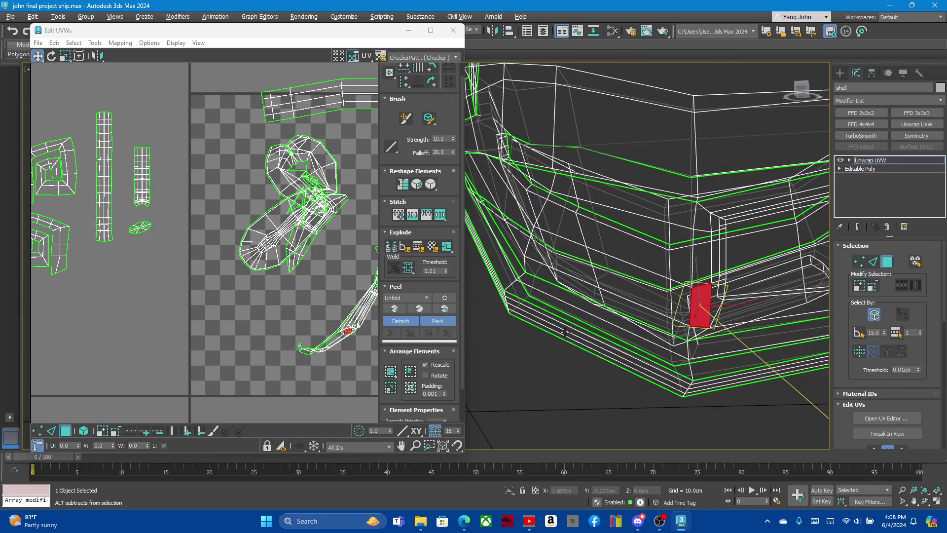
{"action": "scroll", "coordinate": [562, 342], "scroll_direction": "up", "scroll_amount": 2}
{"action": "mouse_move", "coordinate": [562, 342]}
{"action": "middle_mouse_down", "text": "alt"}
{"action": "mouse_move", "coordinate": [589, 325]}
{"action": "mouse_move", "coordinate": [580, 308]}
{"action": "mouse_move", "coordinate": [577, 325]}
{"action": "mouse_move", "coordinate": [618, 306]}
{"action": "mouse_move", "coordinate": [574, 312]}
{"action": "mouse_move", "coordinate": [635, 333]}
{"action": "middle_mouse_up", "text": "alt"}
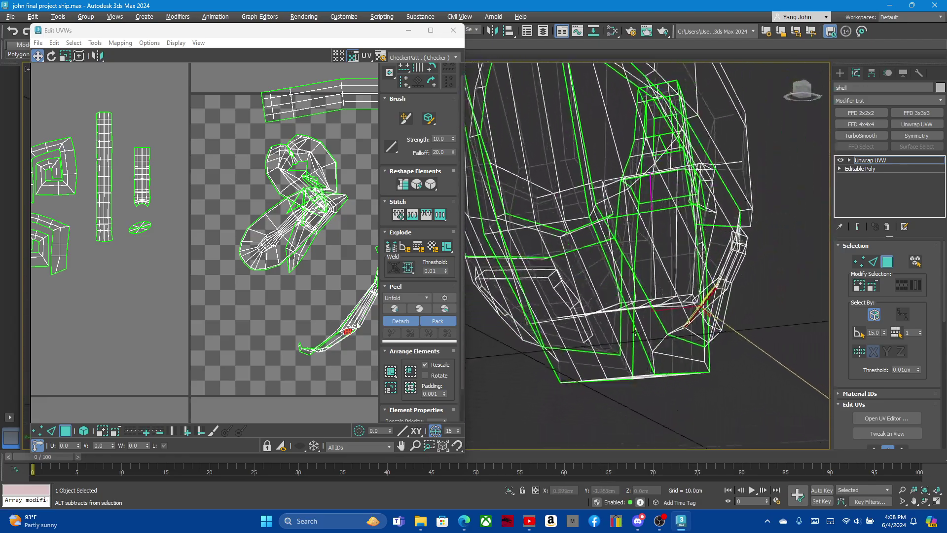
{"action": "scroll", "coordinate": [588, 361], "scroll_direction": "down", "scroll_amount": 3}
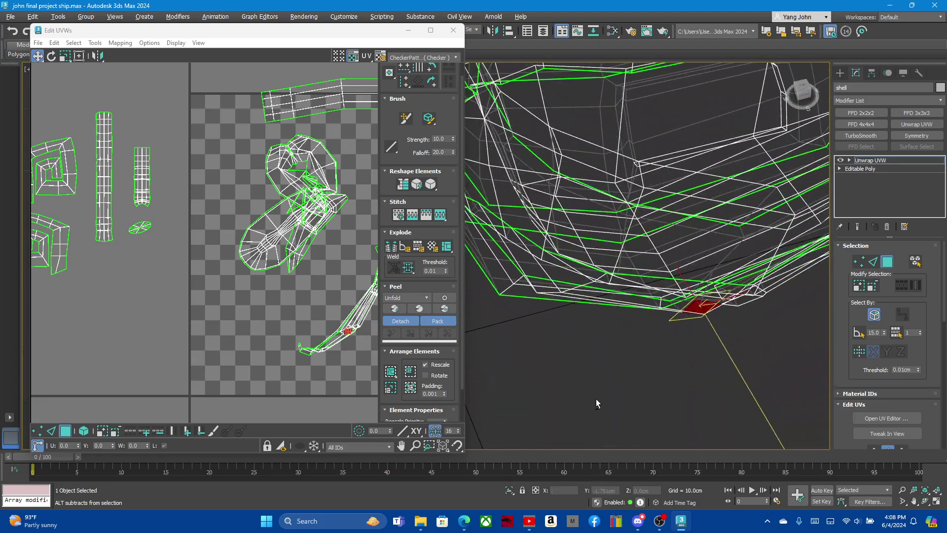
{"action": "scroll", "coordinate": [595, 398], "scroll_direction": "down", "scroll_amount": 4}
{"action": "key", "text": "t"}
{"action": "scroll", "coordinate": [675, 303], "scroll_direction": "up", "scroll_amount": 3}
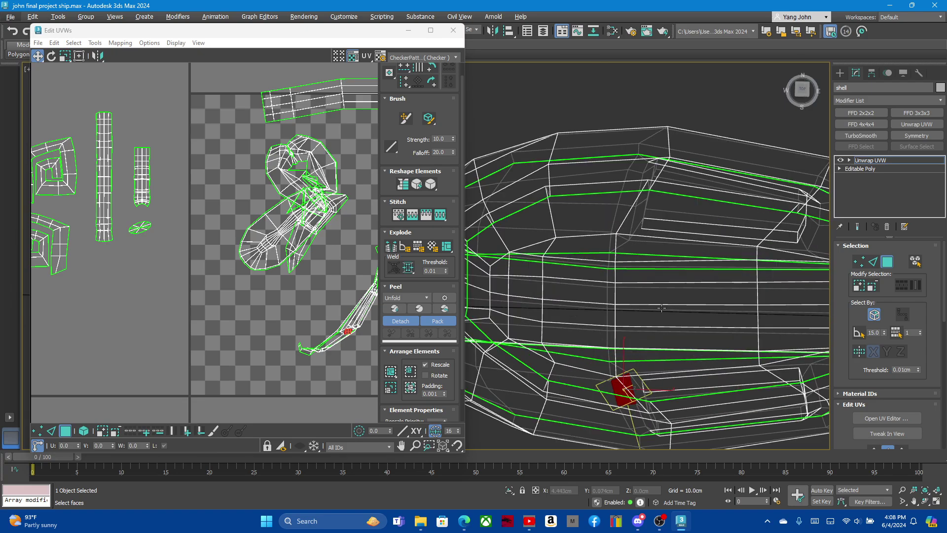
{"action": "mouse_move", "coordinate": [675, 302]}
{"action": "middle_mouse_down", "text": "alt"}
{"action": "mouse_move", "coordinate": [605, 286]}
{"action": "mouse_move", "coordinate": [571, 290]}
{"action": "mouse_move", "coordinate": [582, 265]}
{"action": "middle_mouse_up", "text": "alt"}
{"action": "key", "text": "F3"}
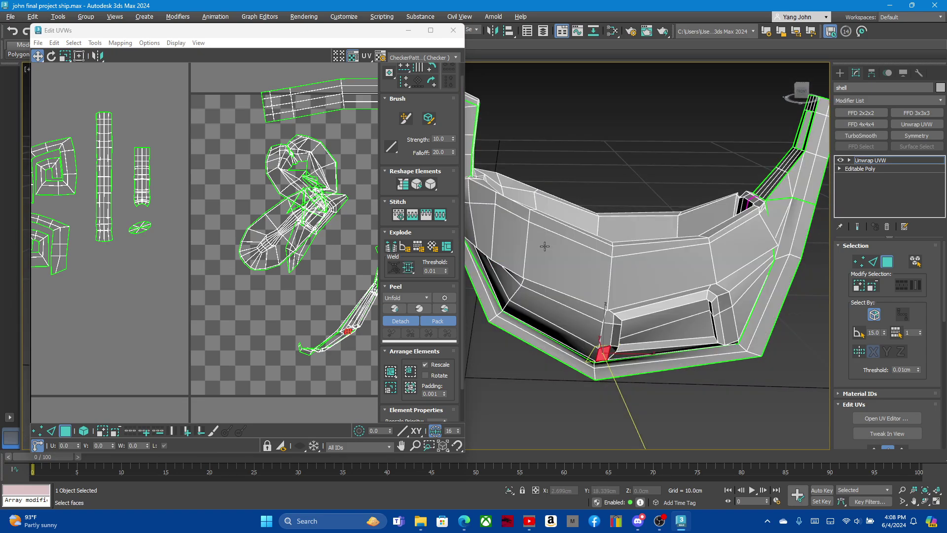
{"action": "scroll", "coordinate": [592, 316], "scroll_direction": "up", "scroll_amount": 2}
{"action": "scroll", "coordinate": [638, 317], "scroll_direction": "down", "scroll_amount": 3}
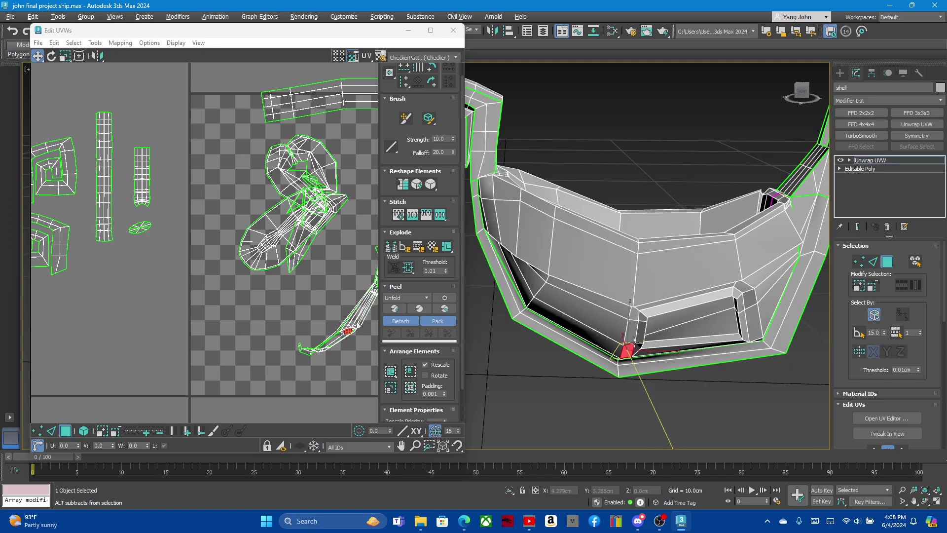
{"action": "mouse_move", "coordinate": [634, 342]}
{"action": "middle_mouse_down", "text": "alt"}
{"action": "mouse_move", "coordinate": [628, 310]}
{"action": "mouse_move", "coordinate": [561, 320]}
{"action": "middle_mouse_up", "text": "alt"}
- Select the lower hull panel faces together with the thin bottom strip
{"action": "left_click", "coordinate": [585, 313]}
{"action": "scroll", "coordinate": [535, 298], "scroll_direction": "up", "scroll_amount": 2}
{"action": "left_click", "coordinate": [508, 298]}
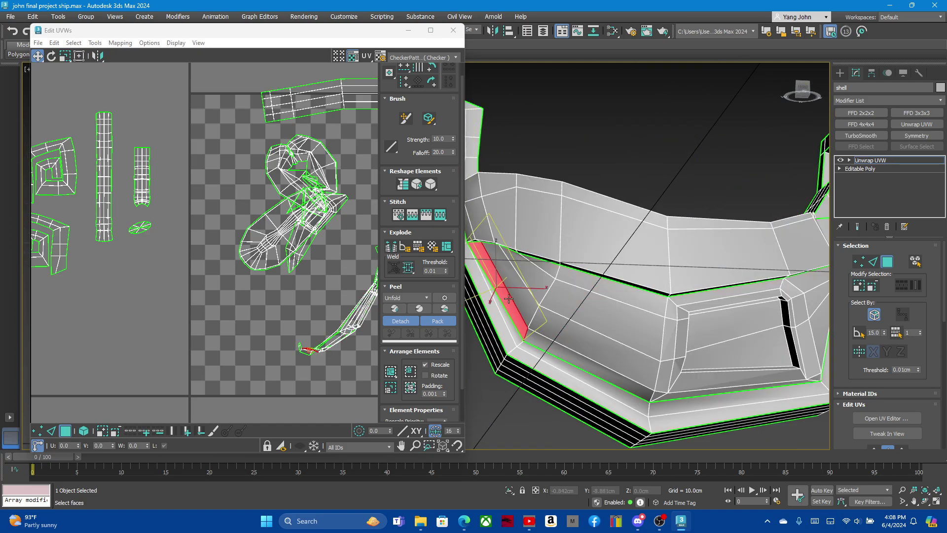
{"action": "left_click", "coordinate": [540, 273], "text": "ctrl"}
{"action": "scroll", "coordinate": [544, 271], "scroll_direction": "down", "scroll_amount": 3}
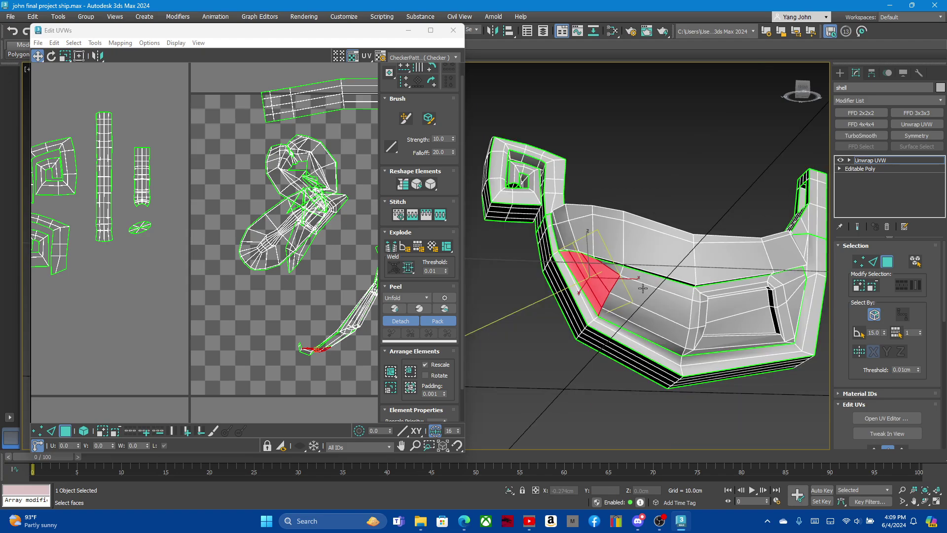
{"action": "scroll", "coordinate": [591, 256], "scroll_direction": "up", "scroll_amount": 4}
{"action": "scroll", "coordinate": [645, 318], "scroll_direction": "down", "scroll_amount": 1}
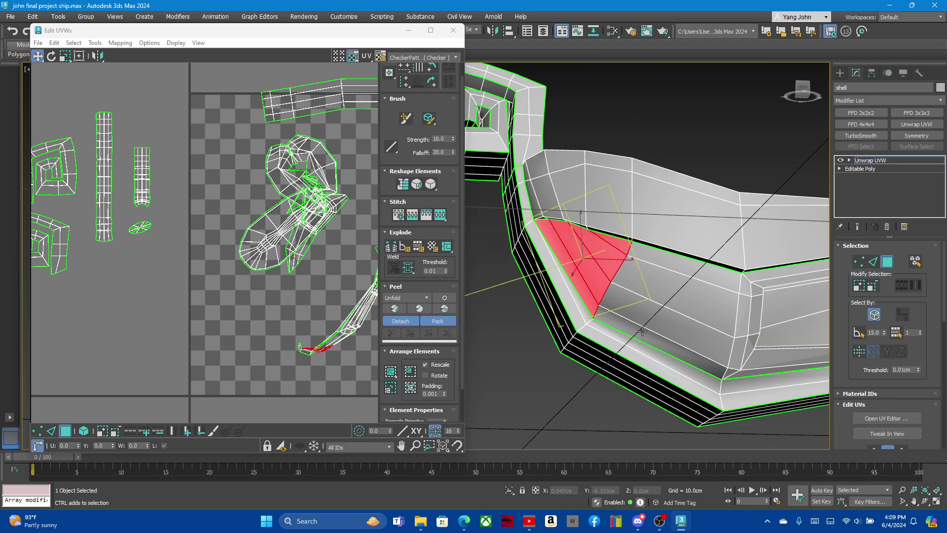
{"action": "left_click", "coordinate": [642, 331], "text": "ctrl"}
{"action": "left_click", "coordinate": [680, 306], "text": "ctrl"}
{"action": "left_click", "coordinate": [685, 261], "text": "ctrl"}
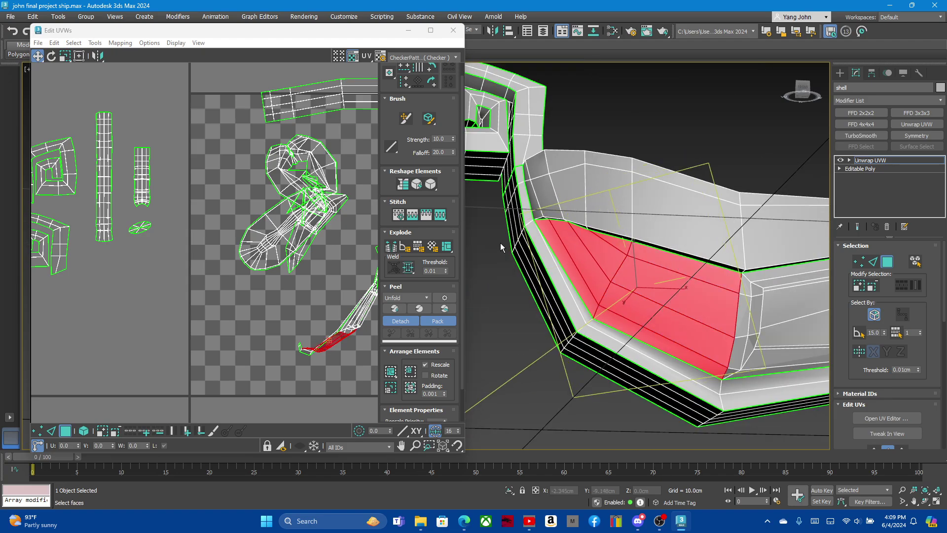
{"action": "scroll", "coordinate": [634, 263], "scroll_direction": "down", "scroll_amount": 3}
{"action": "scroll", "coordinate": [613, 268], "scroll_direction": "up", "scroll_amount": 5}
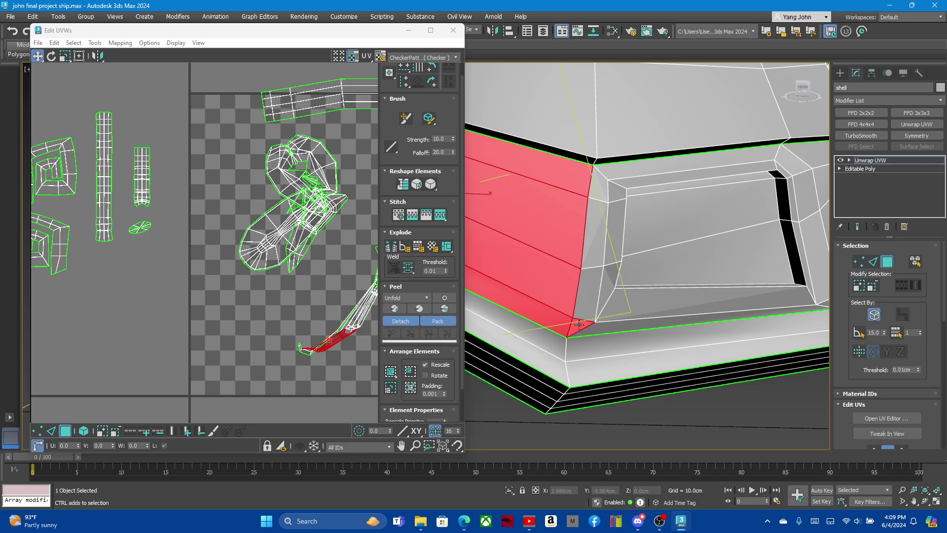
{"action": "left_click", "coordinate": [612, 321], "text": "ctrl"}
- Add the recess corner, inner panel and top bevel faces, then switch to Edge mode
{"action": "left_click", "coordinate": [589, 293], "text": "ctrl"}
{"action": "left_click", "coordinate": [593, 232], "text": "ctrl"}
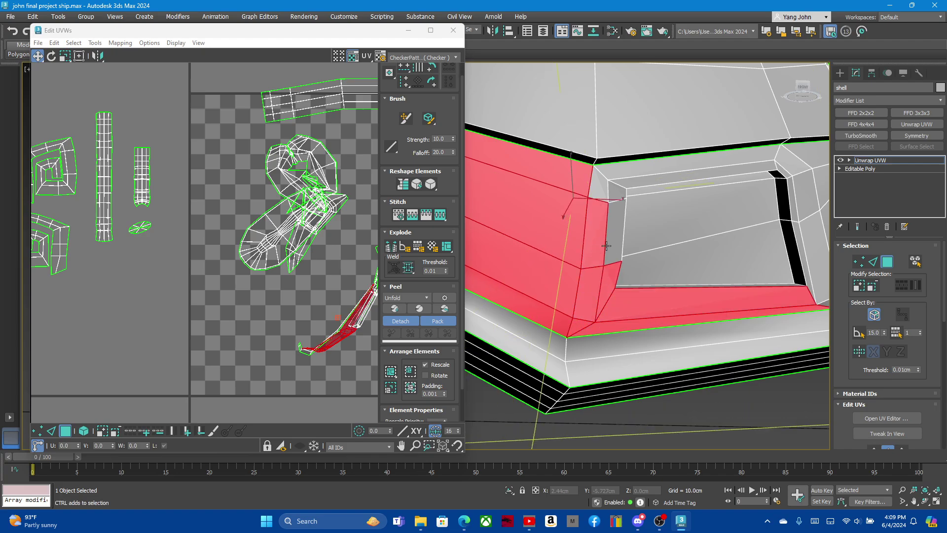
{"action": "left_click", "coordinate": [645, 224], "text": "ctrl"}
{"action": "left_click", "coordinate": [597, 178], "text": "ctrl"}
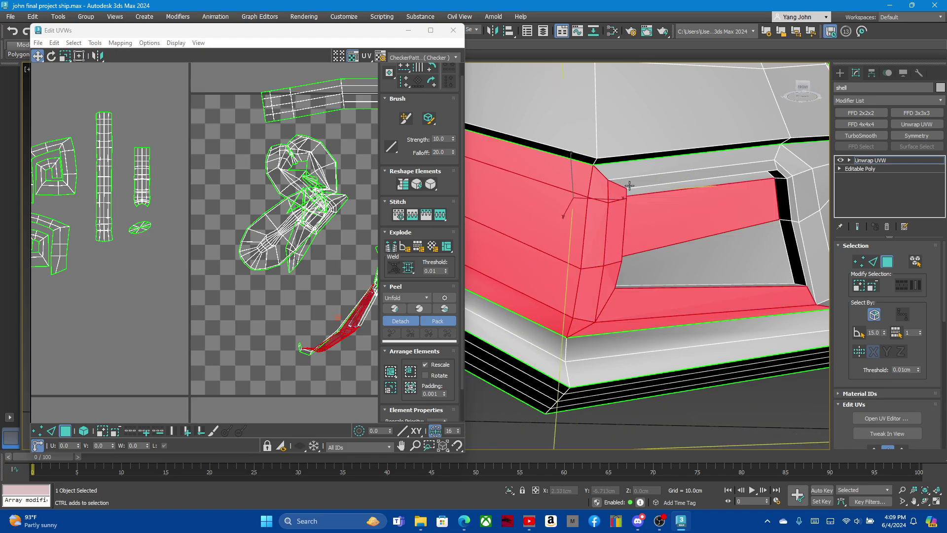
{"action": "left_click", "coordinate": [646, 180], "text": "ctrl"}
{"action": "left_click", "coordinate": [648, 188], "text": "ctrl"}
{"action": "left_click", "coordinate": [639, 170], "text": "ctrl"}
{"action": "left_click", "coordinate": [713, 269], "text": "ctrl"}
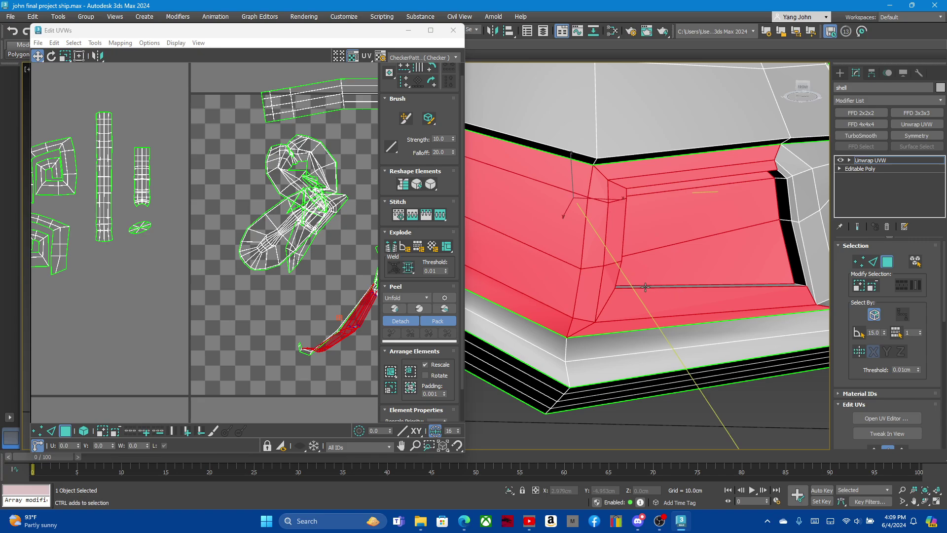
{"action": "left_click", "coordinate": [648, 290], "text": "ctrl"}
{"action": "mouse_move", "coordinate": [572, 269]}
{"action": "middle_mouse_down", "text": "alt"}
{"action": "mouse_move", "coordinate": [696, 269]}
{"action": "mouse_move", "coordinate": [689, 281]}
{"action": "mouse_move", "coordinate": [569, 297]}
{"action": "mouse_move", "coordinate": [583, 314]}
{"action": "mouse_move", "coordinate": [631, 263]}
{"action": "middle_mouse_up", "text": "alt"}
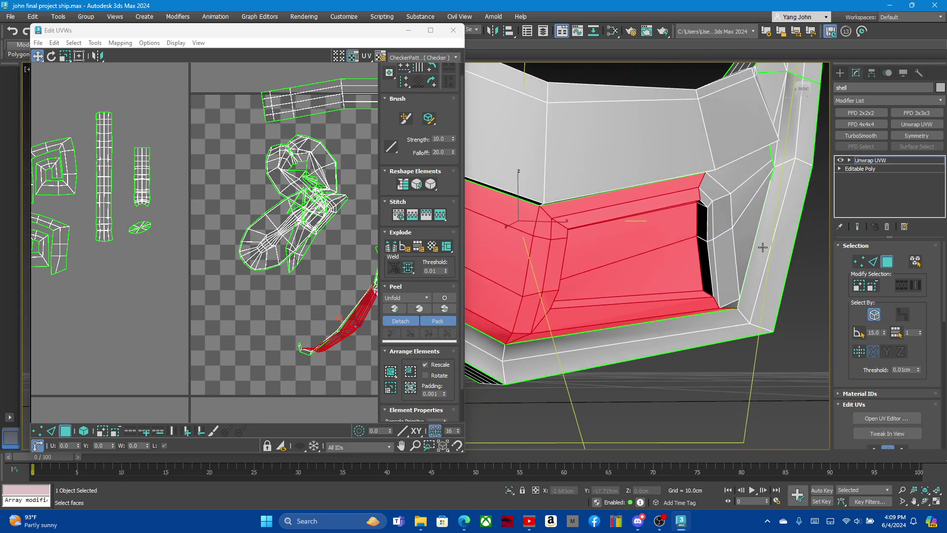
{"action": "left_click", "coordinate": [869, 263]}
- Select the recess's top, vertical, bottom and right inner edges and Break the UVs there
{"action": "scroll", "coordinate": [581, 211], "scroll_direction": "up", "scroll_amount": 2}
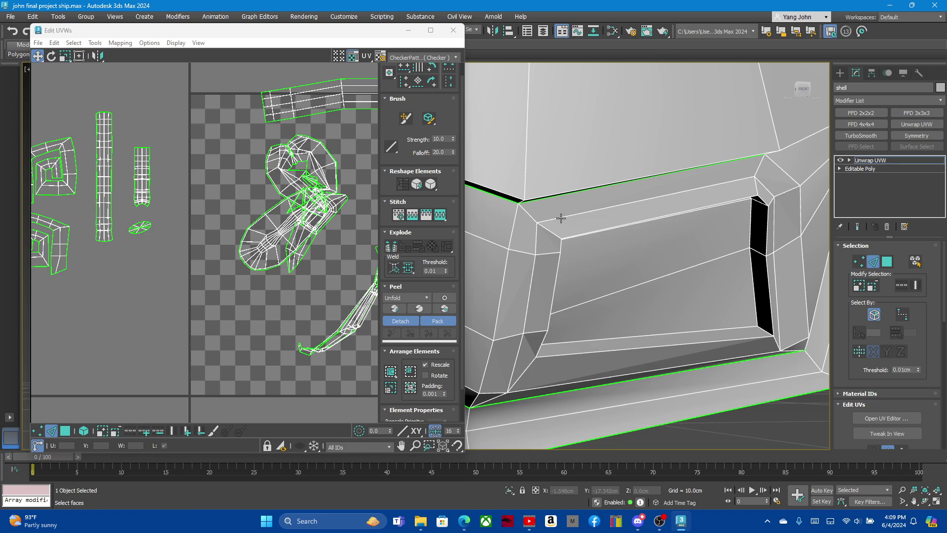
{"action": "left_click", "coordinate": [561, 217]}
{"action": "left_click", "coordinate": [536, 249], "text": "ctrl"}
{"action": "left_click", "coordinate": [535, 270], "text": "ctrl"}
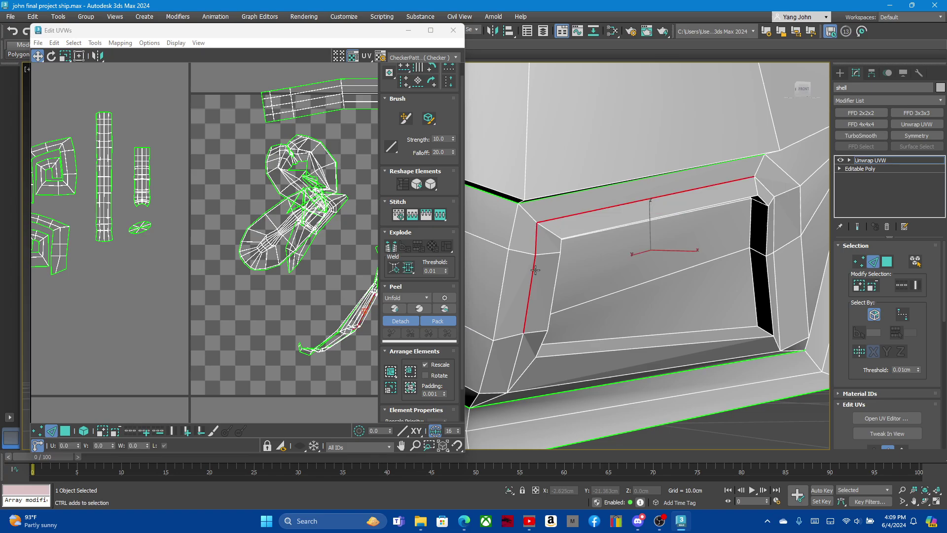
{"action": "left_click", "coordinate": [518, 356], "text": "ctrl"}
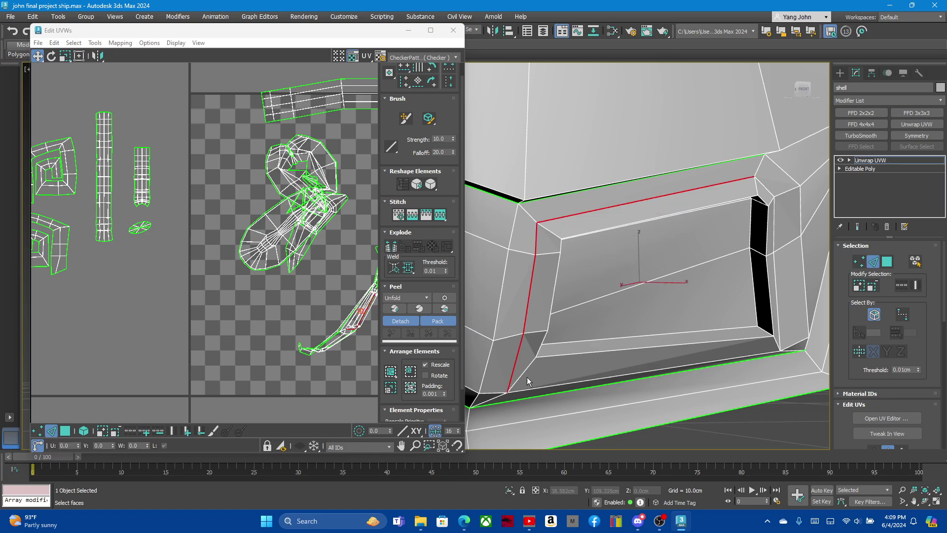
{"action": "left_click", "coordinate": [518, 389], "text": "ctrl"}
{"action": "left_click", "coordinate": [776, 312], "text": "ctrl"}
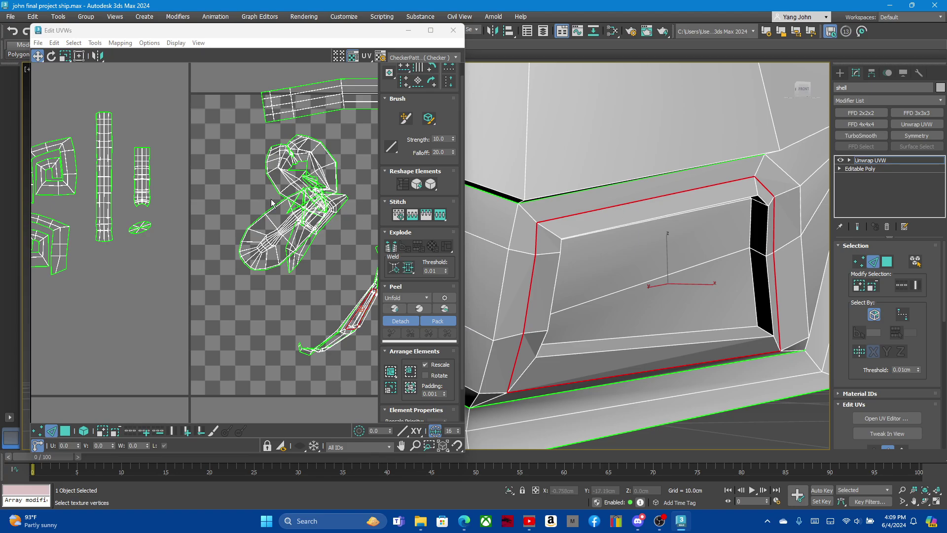
{"action": "middle_click_drag", "start_coordinate": [338, 283], "coordinate": [298, 250]}
{"action": "right_click", "coordinate": [321, 275]}
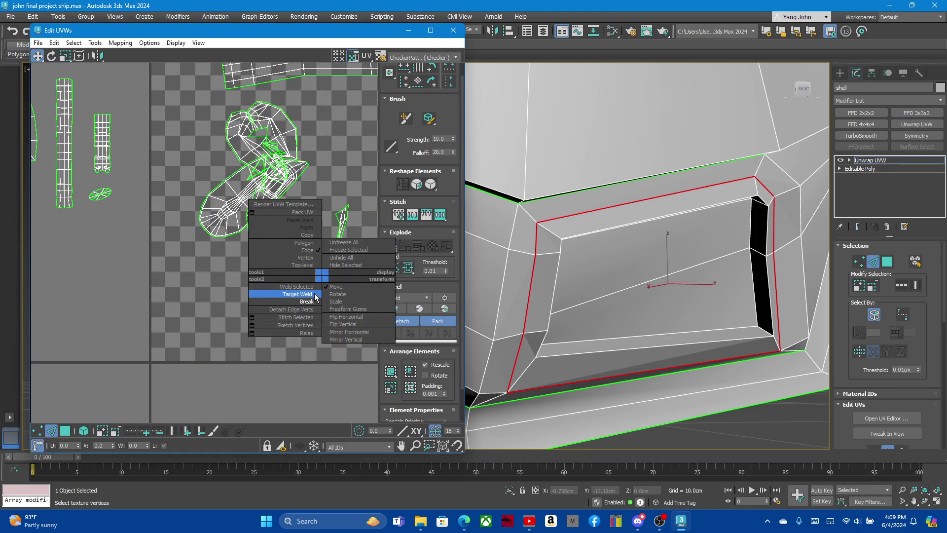
{"action": "left_click", "coordinate": [315, 294]}
- Break the UVs along the opening's top lip, bottom lip and left vertical edges
{"action": "scroll", "coordinate": [641, 276], "scroll_direction": "down", "scroll_amount": 5}
{"action": "middle_click_drag", "start_coordinate": [560, 253], "coordinate": [693, 323], "text": "alt"}
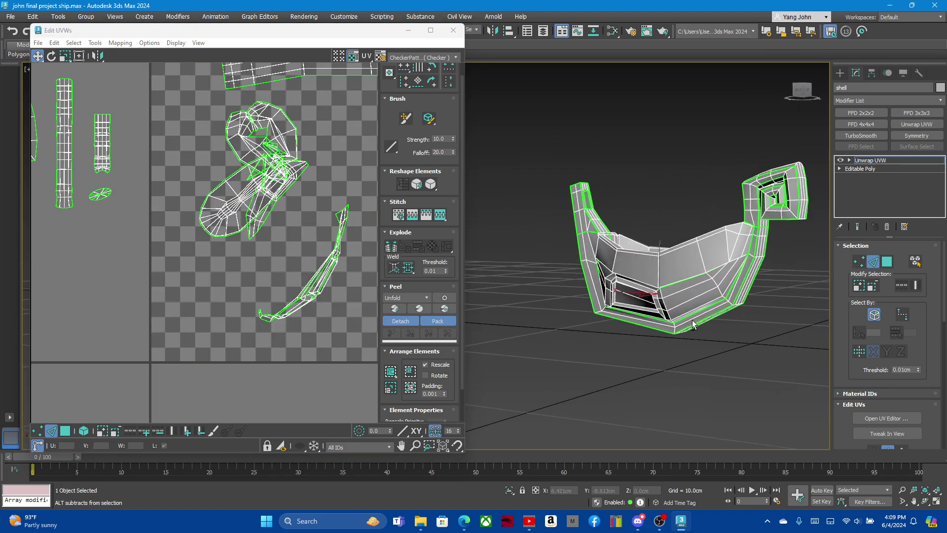
{"action": "scroll", "coordinate": [693, 324], "scroll_direction": "up", "scroll_amount": 3}
{"action": "scroll", "coordinate": [658, 299], "scroll_direction": "up", "scroll_amount": 3}
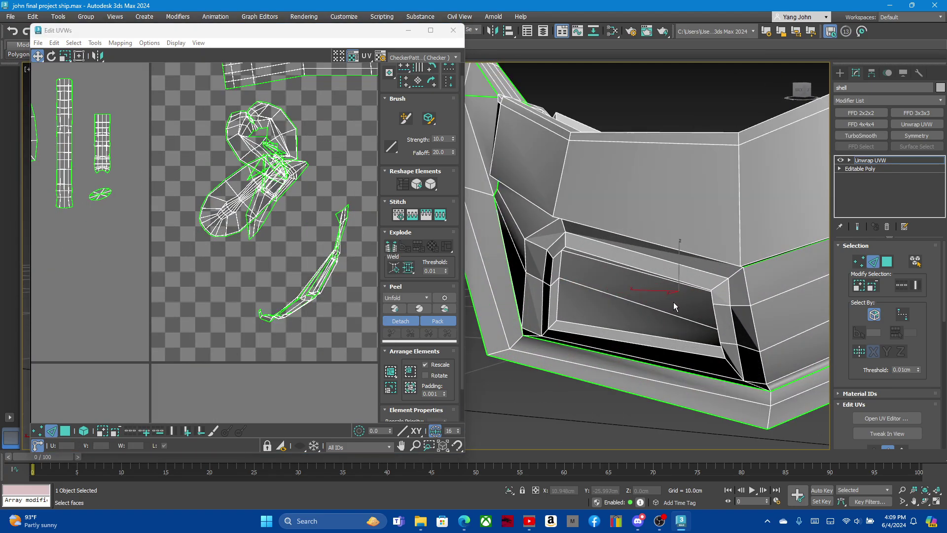
{"action": "left_click", "coordinate": [683, 267]}
{"action": "mouse_move", "coordinate": [683, 266]}
{"action": "middle_mouse_down", "text": "alt"}
{"action": "mouse_move", "coordinate": [669, 304]}
{"action": "mouse_move", "coordinate": [688, 292]}
{"action": "middle_mouse_up", "text": "alt"}
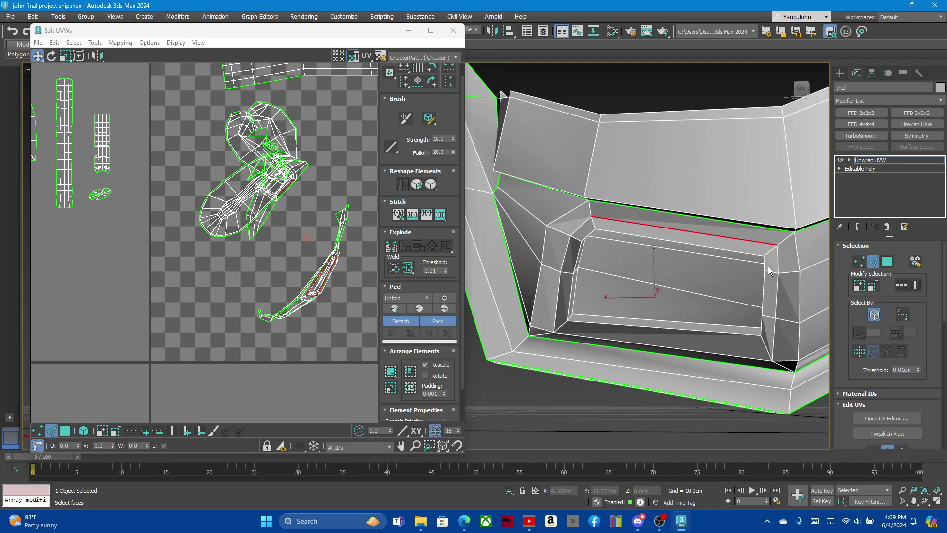
{"action": "left_click", "coordinate": [755, 356], "text": "ctrl"}
{"action": "mouse_move", "coordinate": [548, 331]}
{"action": "middle_mouse_down", "text": "alt"}
{"action": "mouse_move", "coordinate": [591, 330]}
{"action": "mouse_move", "coordinate": [608, 316]}
{"action": "middle_mouse_up", "text": "alt"}
{"action": "left_click", "coordinate": [607, 315], "text": "ctrl"}
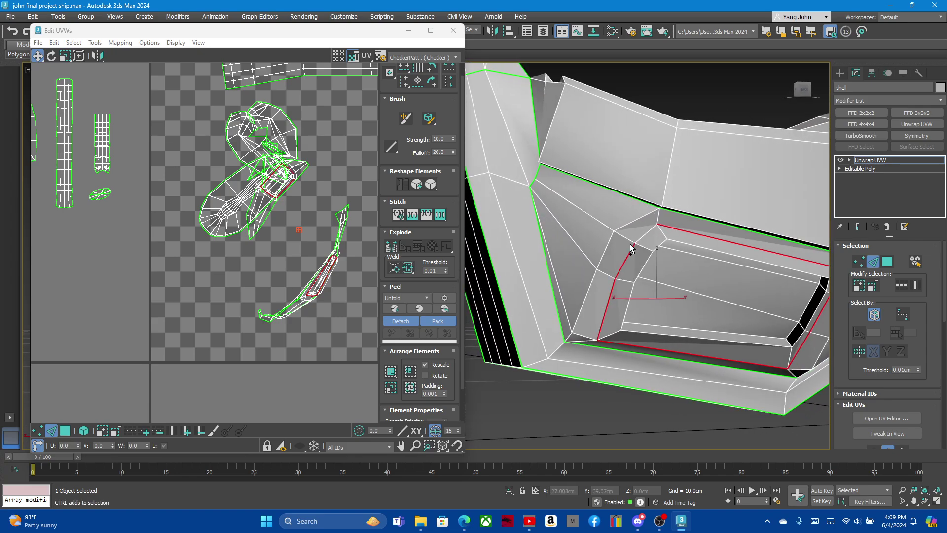
{"action": "right_click", "coordinate": [308, 238]}
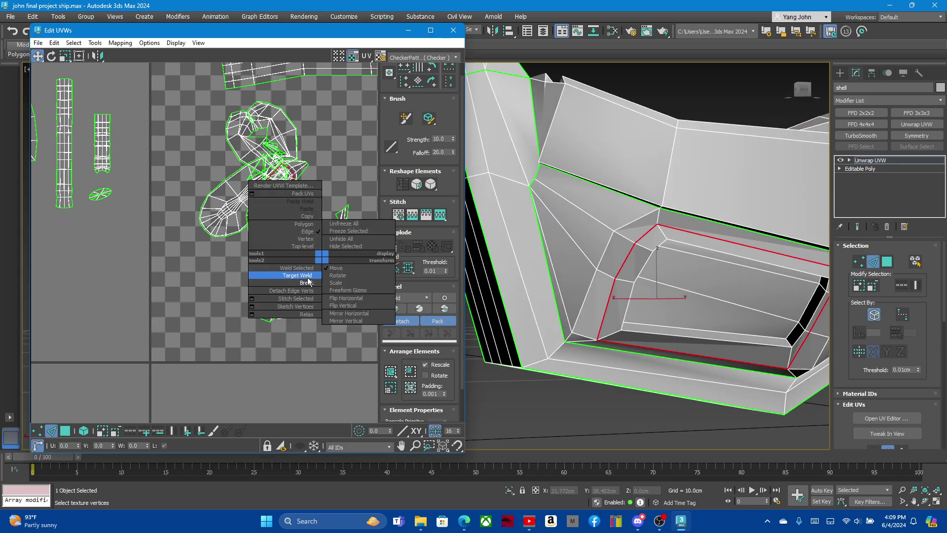
{"action": "left_click", "coordinate": [296, 280]}
- Break the UVs along the opening's bottom, left, top and right inner edge loop
{"action": "mouse_move", "coordinate": [652, 292]}
{"action": "middle_mouse_down", "text": "alt"}
{"action": "mouse_move", "coordinate": [506, 296]}
{"action": "mouse_move", "coordinate": [728, 298]}
{"action": "mouse_move", "coordinate": [696, 280]}
{"action": "mouse_move", "coordinate": [658, 339]}
{"action": "middle_mouse_up", "text": "alt"}
{"action": "scroll", "coordinate": [611, 370], "scroll_direction": "up", "scroll_amount": 2}
{"action": "left_click", "coordinate": [564, 361]}
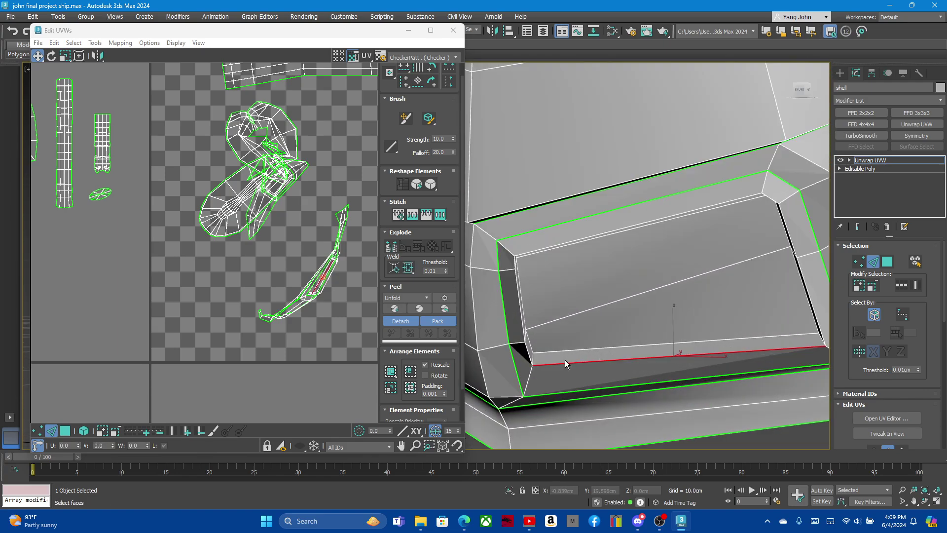
{"action": "left_click", "coordinate": [521, 323], "text": "ctrl"}
{"action": "middle_click_drag", "start_coordinate": [521, 322], "coordinate": [535, 275], "text": "alt"}
{"action": "left_click", "coordinate": [535, 275], "text": "ctrl"}
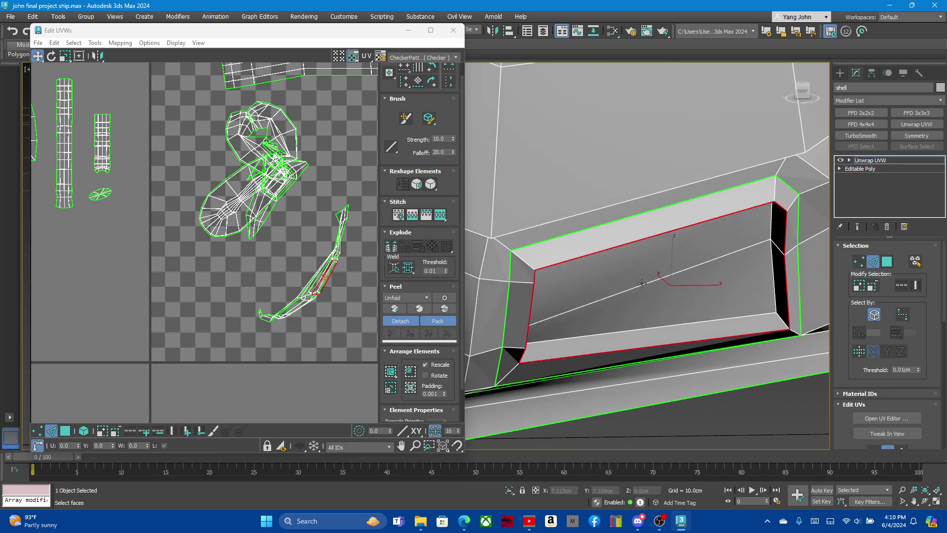
{"action": "right_click", "coordinate": [330, 263]}
{"action": "left_click", "coordinate": [294, 290]}
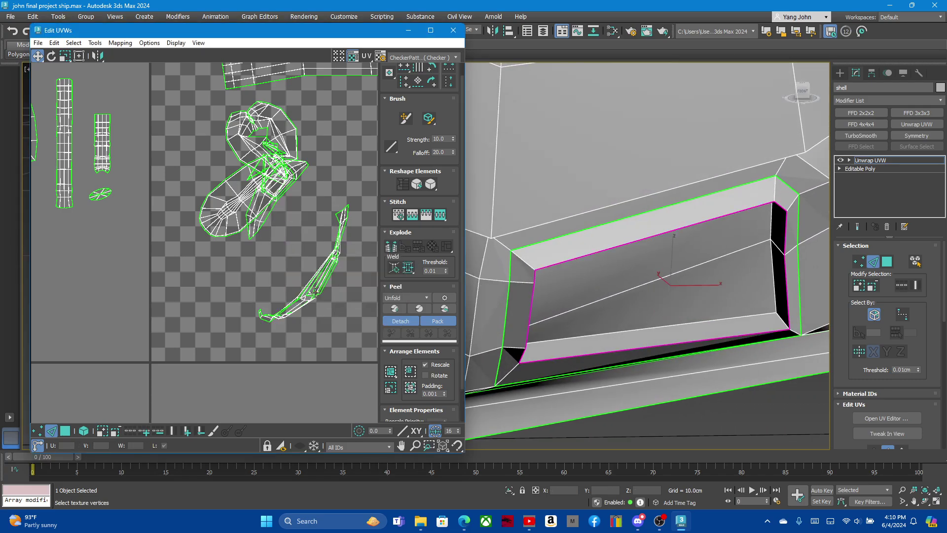
- Break the UVs along the recess's remaining inner edge, then clear the selection
{"action": "scroll", "coordinate": [643, 291], "scroll_direction": "down", "scroll_amount": 2}
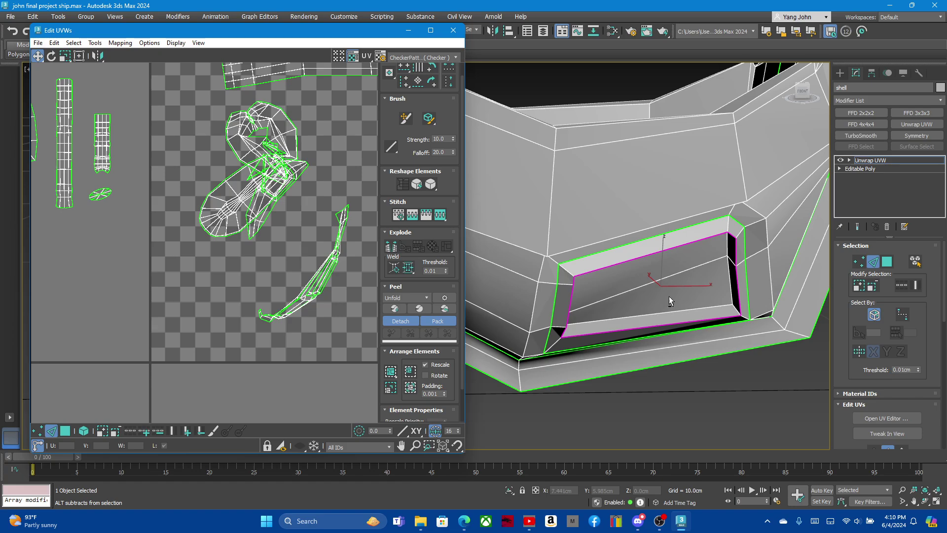
{"action": "middle_click_drag", "start_coordinate": [669, 296], "coordinate": [720, 308], "text": "alt"}
{"action": "scroll", "coordinate": [688, 312], "scroll_direction": "up", "scroll_amount": 1}
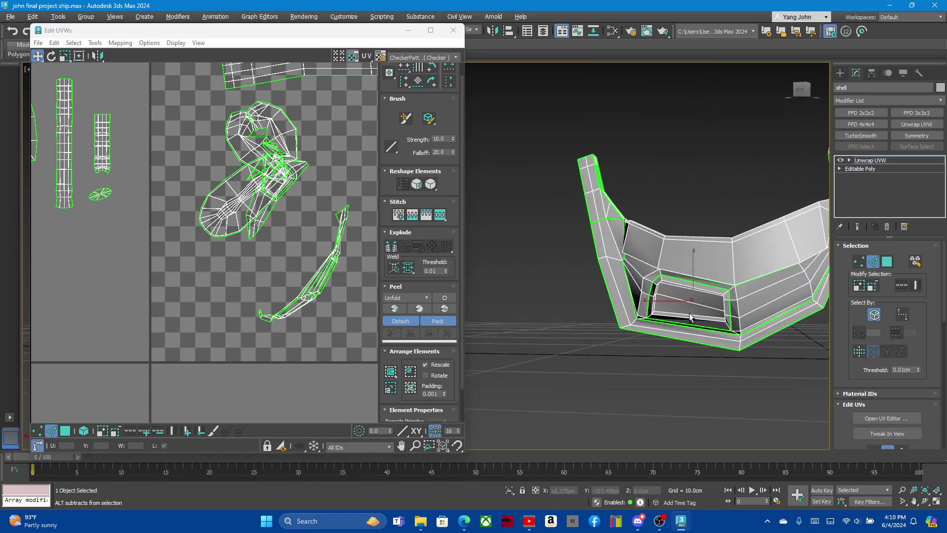
{"action": "scroll", "coordinate": [689, 313], "scroll_direction": "up", "scroll_amount": 2}
{"action": "scroll", "coordinate": [708, 289], "scroll_direction": "up", "scroll_amount": 3}
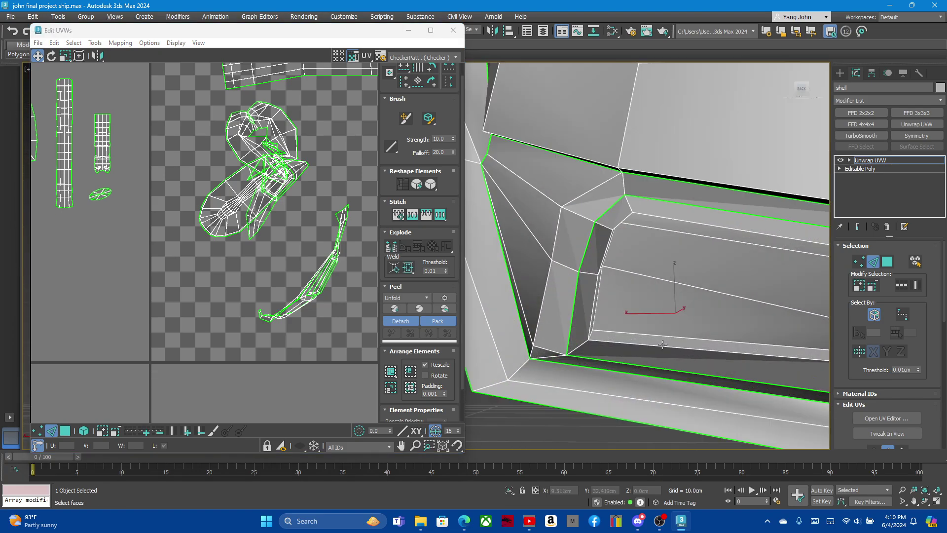
{"action": "left_click", "coordinate": [591, 305]}
{"action": "right_click", "coordinate": [265, 191]}
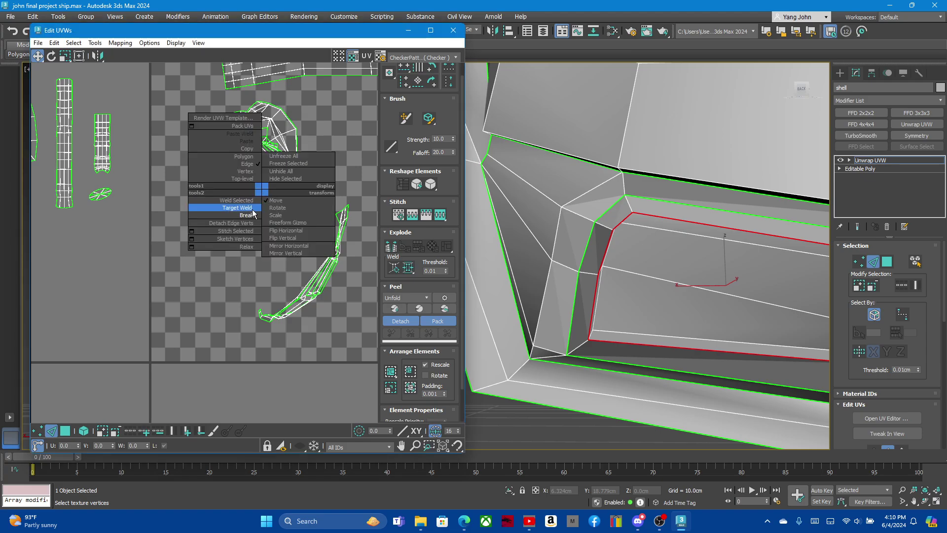
{"action": "left_click", "coordinate": [232, 209]}
{"action": "scroll", "coordinate": [647, 273], "scroll_direction": "down", "scroll_amount": 3}
{"action": "left_click", "coordinate": [691, 377]}
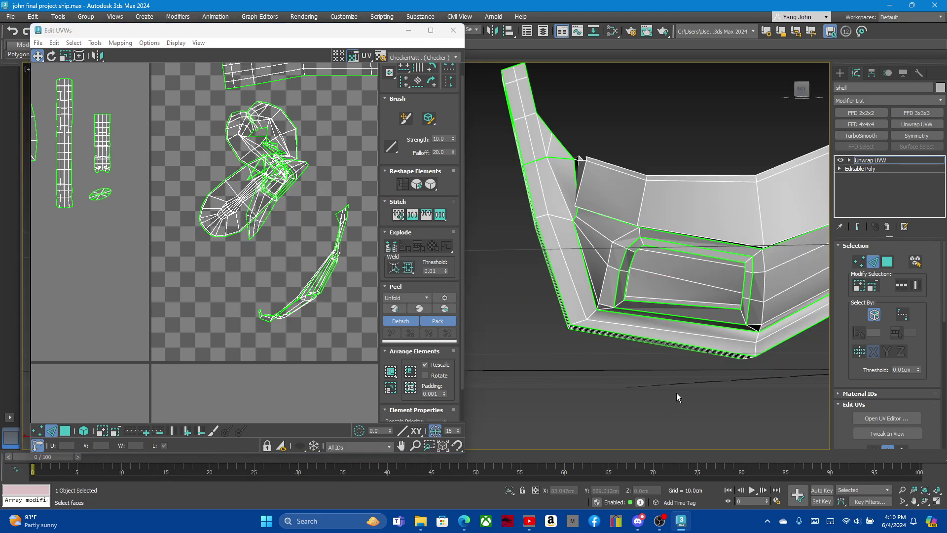
{"action": "middle_click_drag", "start_coordinate": [653, 358], "coordinate": [628, 355], "text": "alt"}
- Select the window recess's inner faces and move their UV island into empty space
{"action": "left_click", "coordinate": [887, 262]}
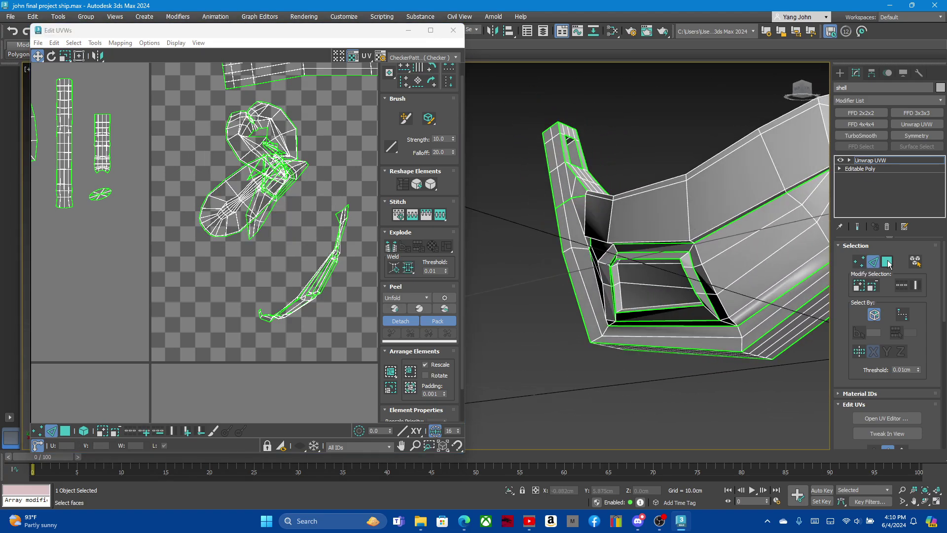
{"action": "left_click", "coordinate": [730, 367]}
{"action": "left_click", "coordinate": [666, 316]}
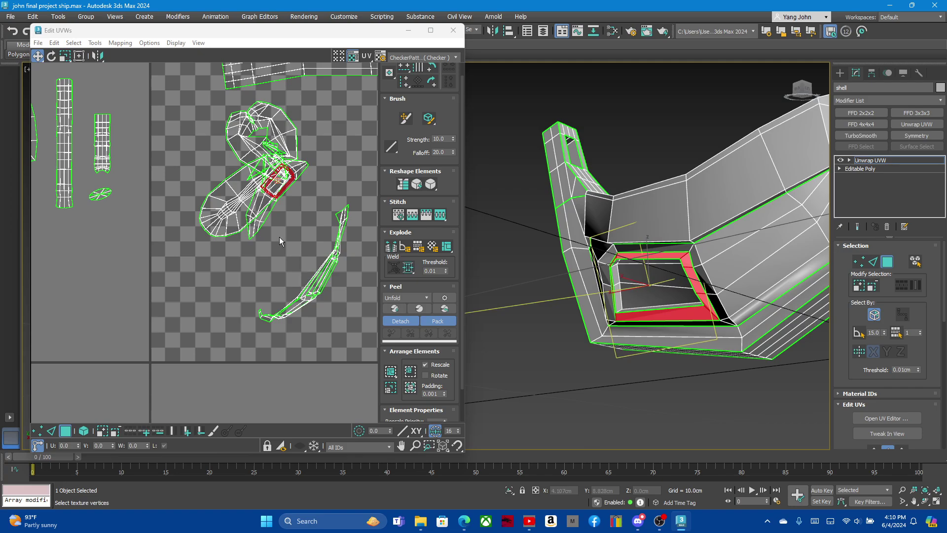
{"action": "left_click_drag", "start_coordinate": [286, 188], "coordinate": [112, 267]}
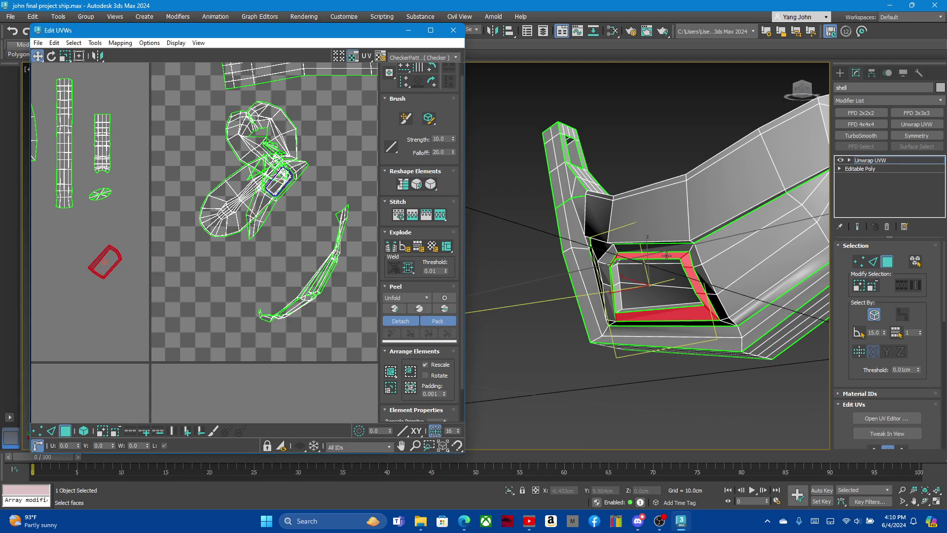
- Move the UVs of the face ring around the window opening left, then straighten and relax them
{"action": "middle_click_drag", "start_coordinate": [611, 286], "coordinate": [669, 279], "text": "alt"}
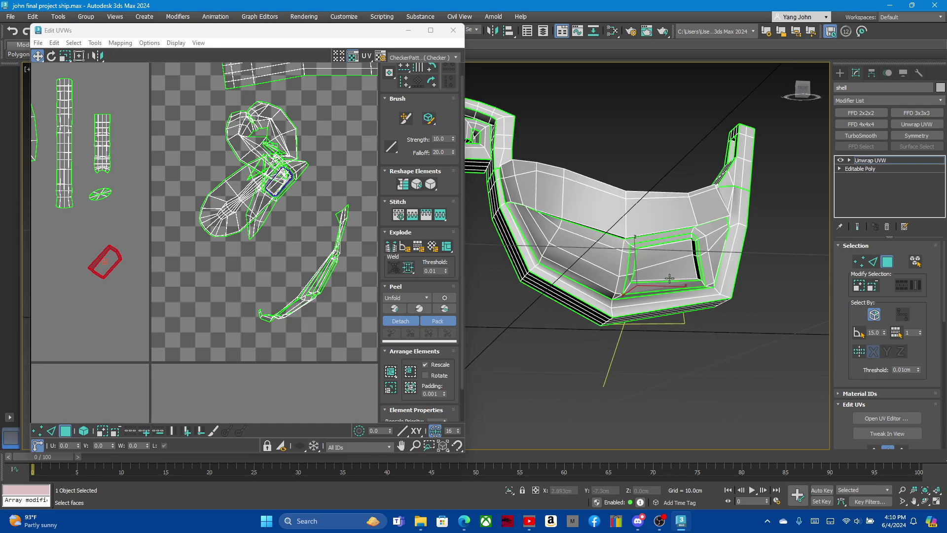
{"action": "scroll", "coordinate": [632, 289], "scroll_direction": "up", "scroll_amount": 5}
{"action": "double_click", "coordinate": [578, 280]}
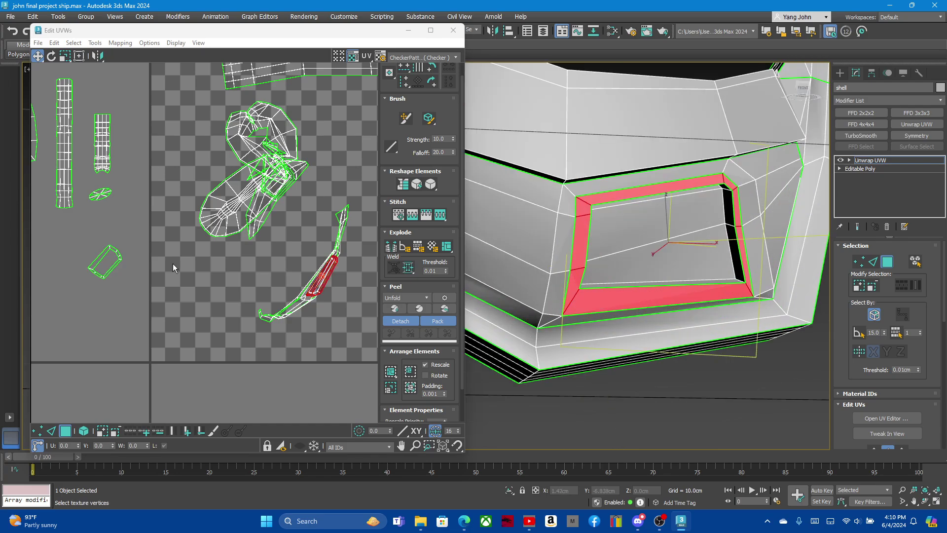
{"action": "left_click_drag", "start_coordinate": [318, 274], "coordinate": [108, 311]}
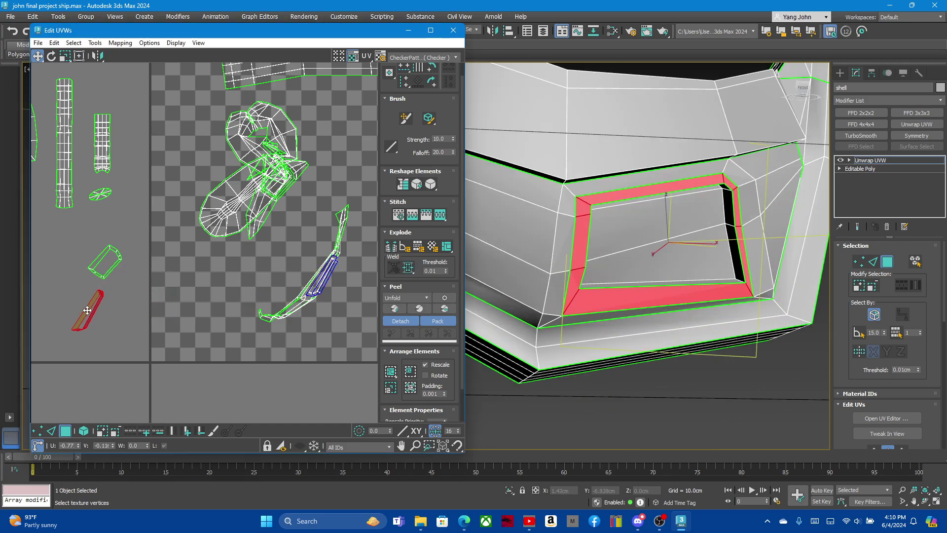
{"action": "left_click", "coordinate": [431, 184]}
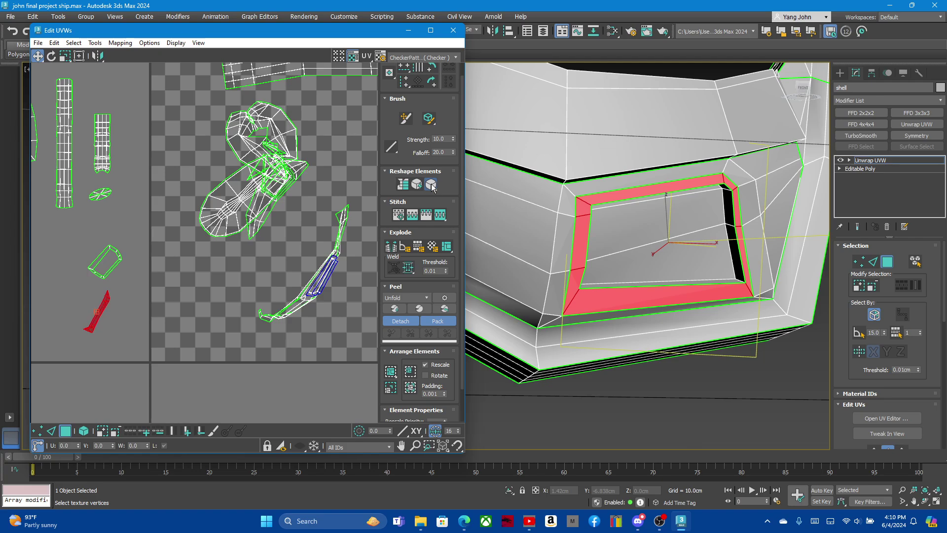
{"action": "left_click", "coordinate": [403, 187]}
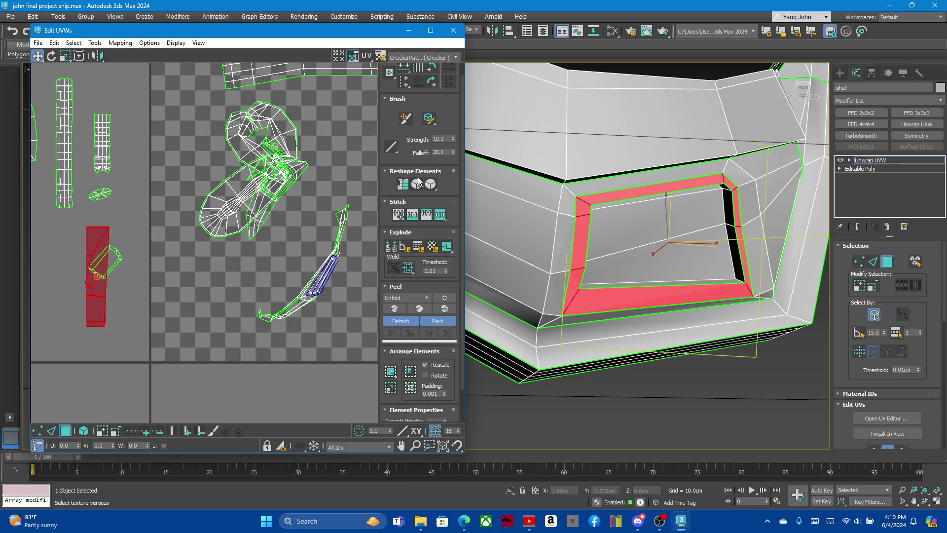
{"action": "mouse_move", "coordinate": [591, 296]}
{"action": "middle_mouse_down", "text": "alt"}
{"action": "mouse_move", "coordinate": [626, 321]}
{"action": "mouse_move", "coordinate": [646, 316]}
{"action": "middle_mouse_up", "text": "alt"}
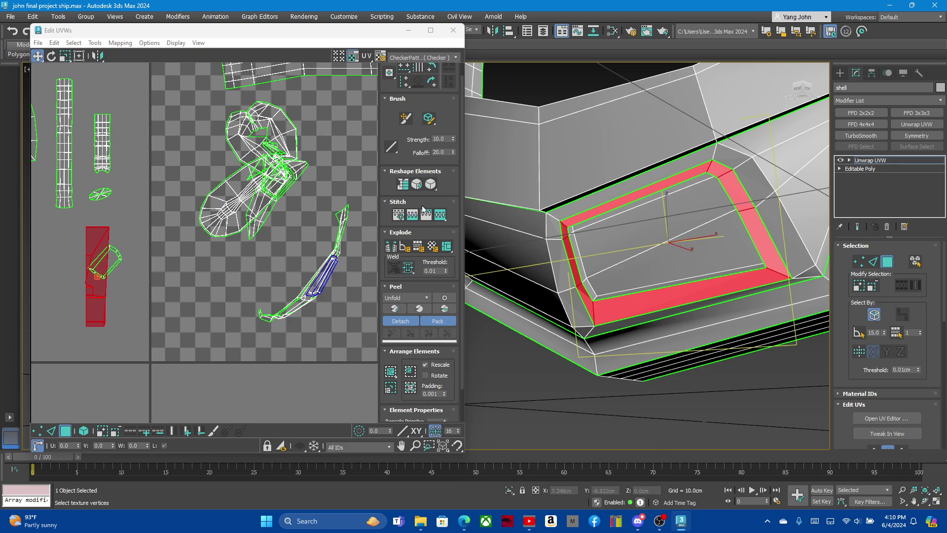
{"action": "left_click", "coordinate": [431, 184]}
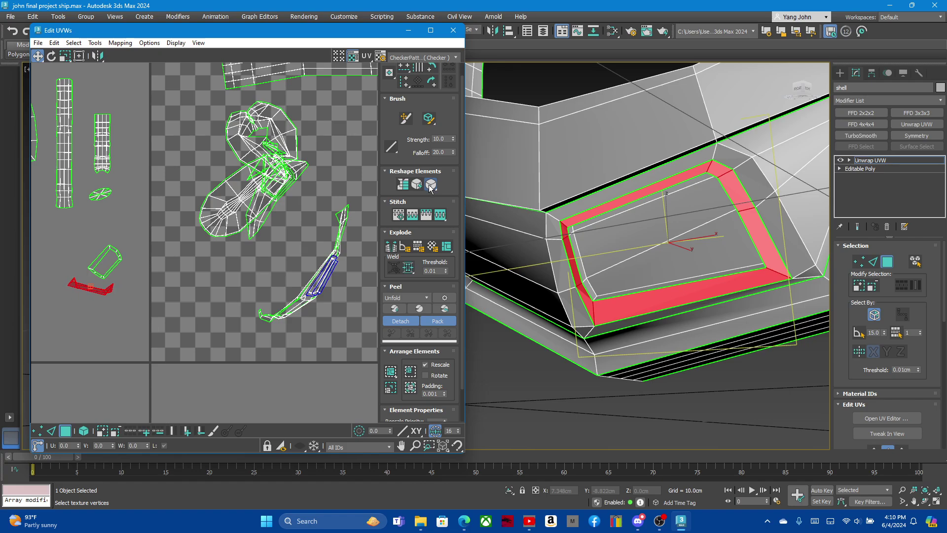
{"action": "left_click", "coordinate": [406, 187]}
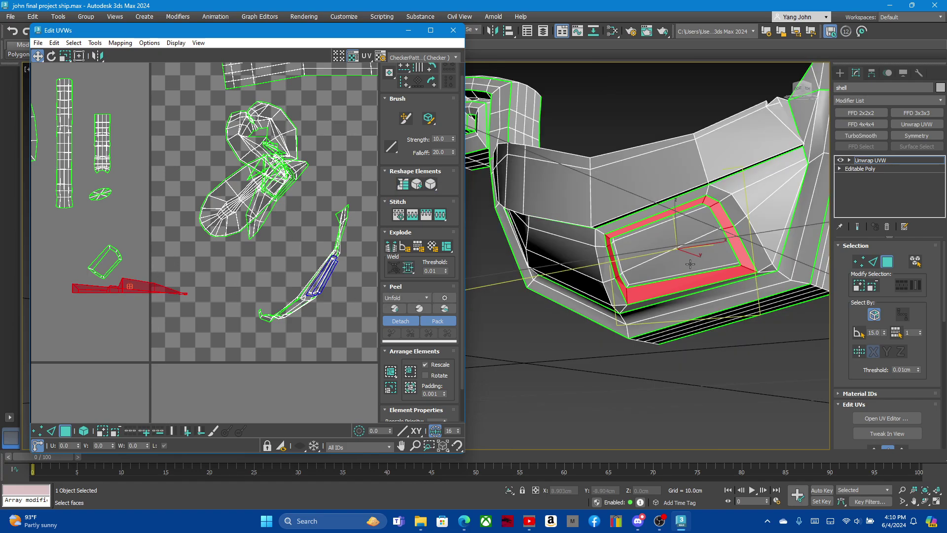
- Break the frame's UVs apart at a corner edge using Edge mode
{"action": "mouse_move", "coordinate": [617, 276]}
{"action": "middle_mouse_down", "text": "alt"}
{"action": "mouse_move", "coordinate": [642, 293]}
{"action": "mouse_move", "coordinate": [760, 322]}
{"action": "mouse_move", "coordinate": [631, 293]}
{"action": "middle_mouse_up", "text": "alt"}
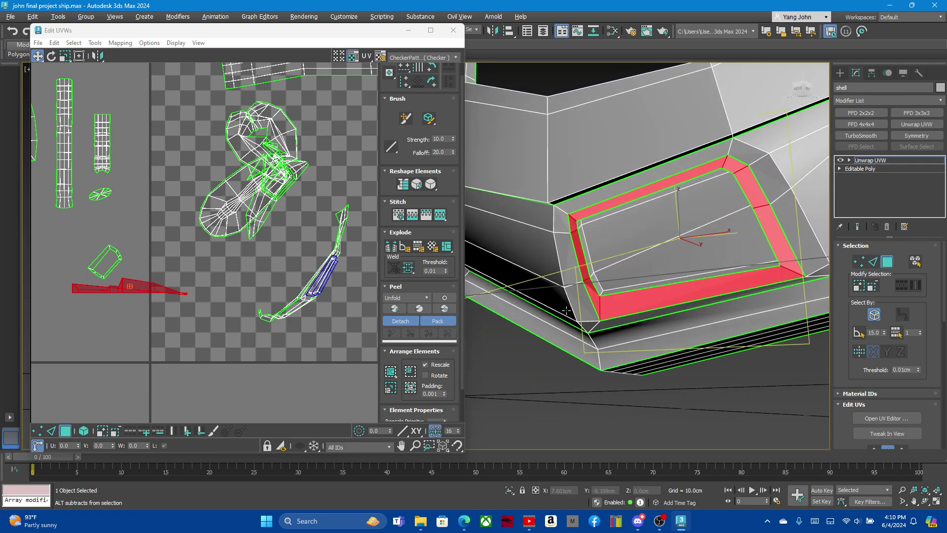
{"action": "scroll", "coordinate": [702, 281], "scroll_direction": "up", "scroll_amount": 2}
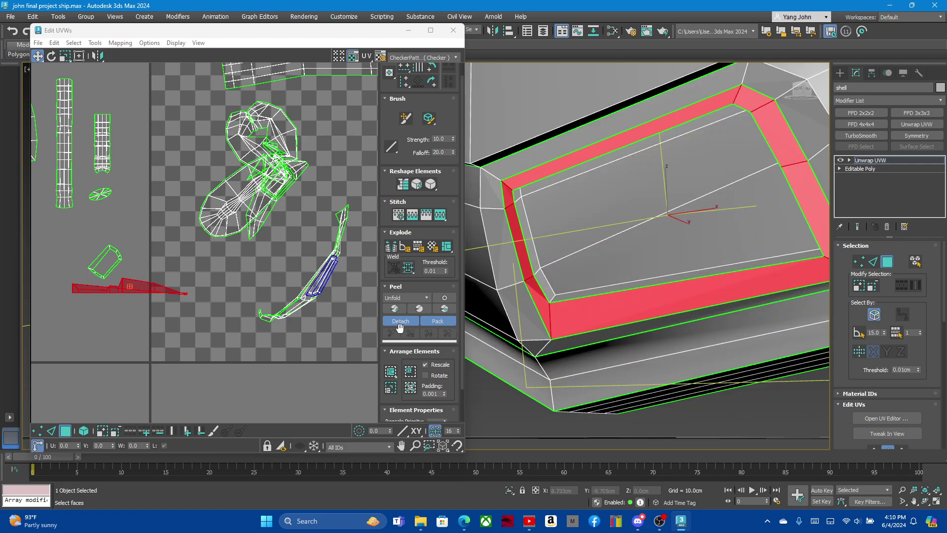
{"action": "scroll", "coordinate": [498, 271], "scroll_direction": "down", "scroll_amount": 2}
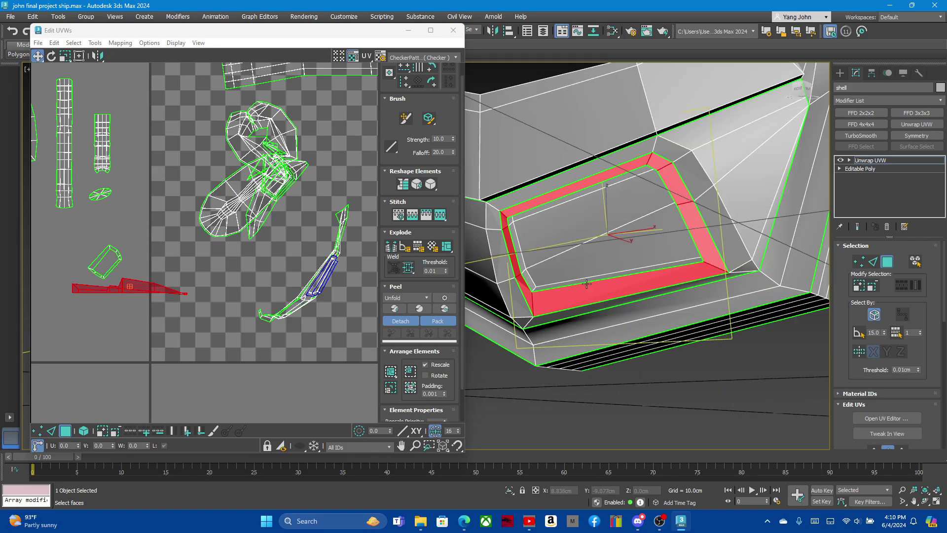
{"action": "scroll", "coordinate": [723, 281], "scroll_direction": "up", "scroll_amount": 5}
{"action": "left_click", "coordinate": [873, 261]}
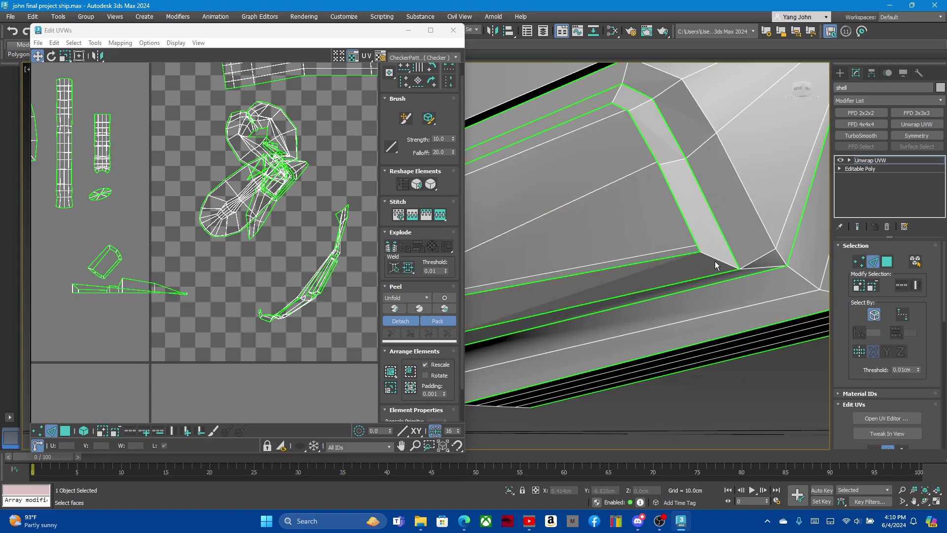
{"action": "left_click", "coordinate": [715, 258]}
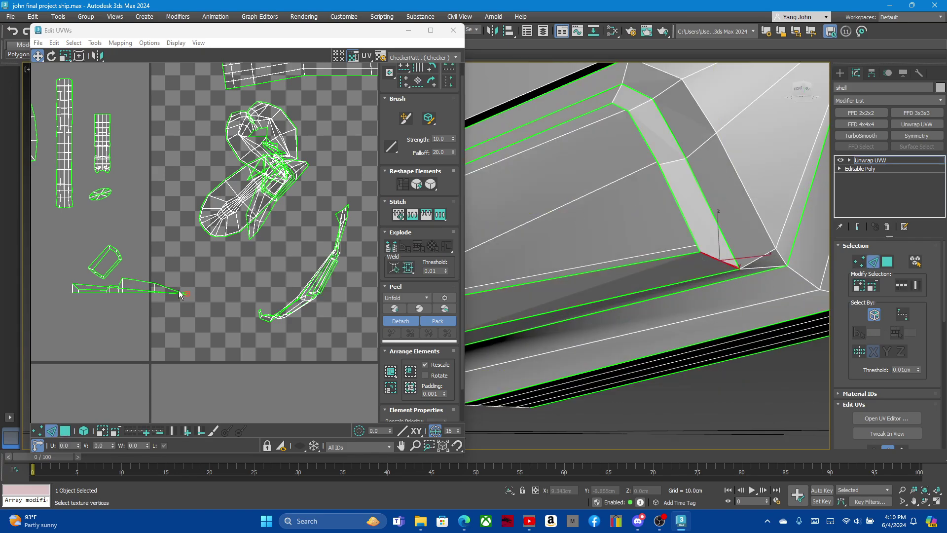
{"action": "right_click", "coordinate": [180, 292]}
{"action": "left_click", "coordinate": [156, 317]}
{"action": "scroll", "coordinate": [753, 259], "scroll_direction": "down", "scroll_amount": 3}
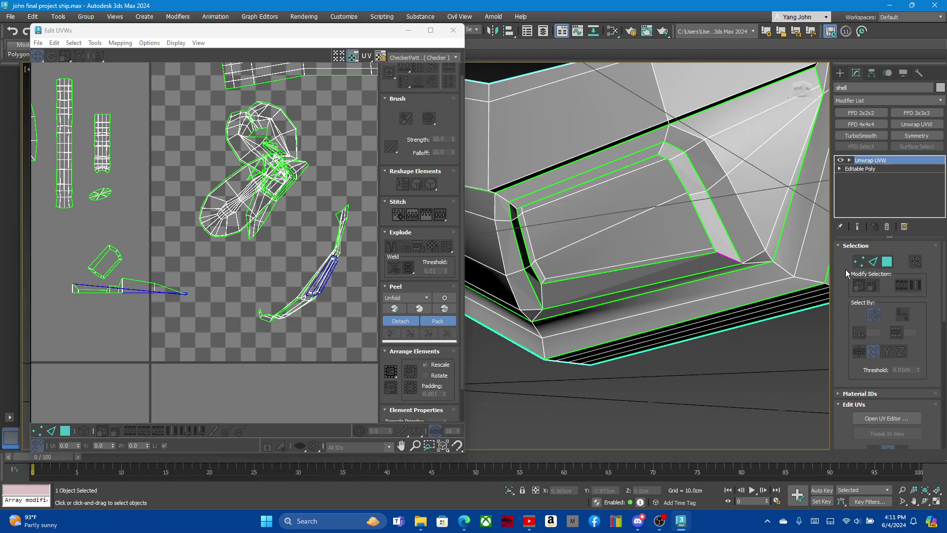
- Reselect the frame faces, then straighten and relax the split strip
{"action": "left_click", "coordinate": [887, 261]}
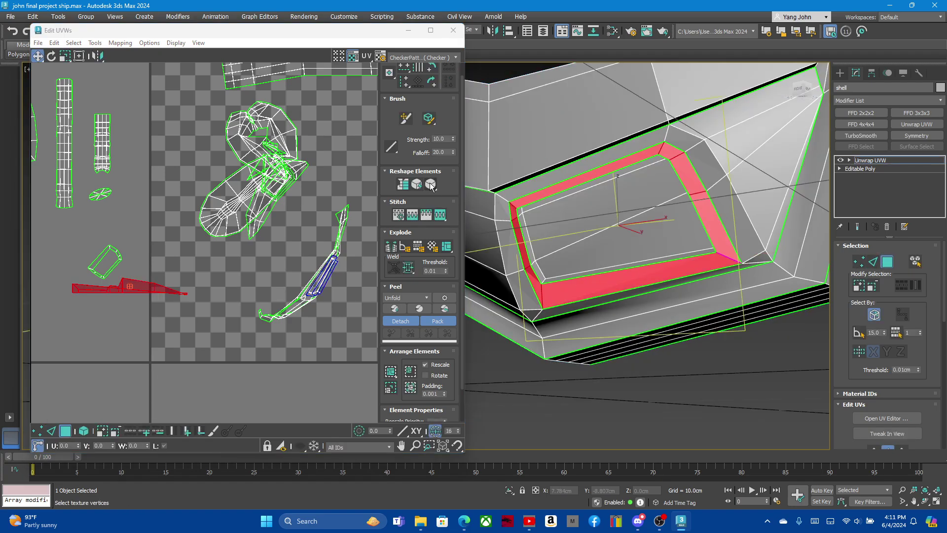
{"action": "left_click", "coordinate": [431, 185]}
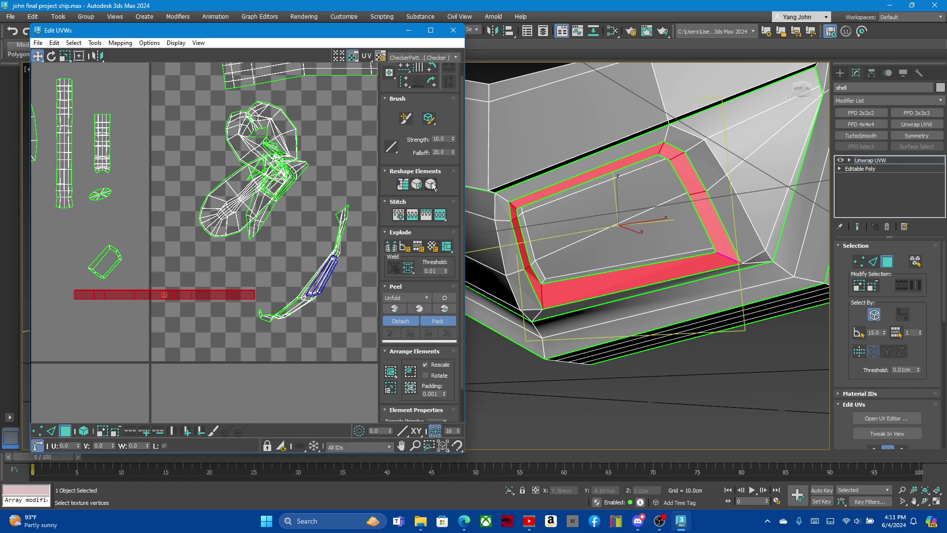
{"action": "left_click", "coordinate": [433, 185]}
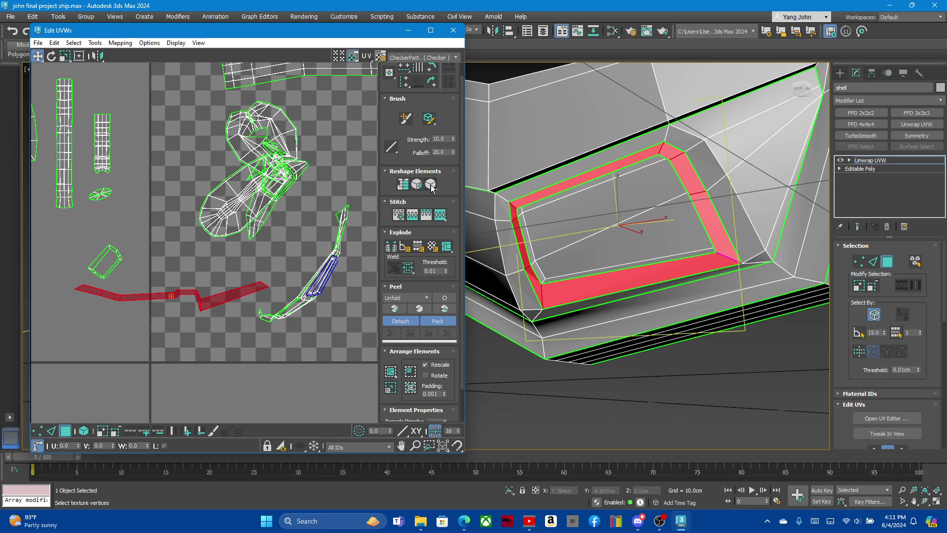
{"action": "scroll", "coordinate": [701, 312], "scroll_direction": "down", "scroll_amount": 3}
{"action": "mouse_move", "coordinate": [701, 313]}
{"action": "middle_mouse_down", "text": "alt"}
{"action": "mouse_move", "coordinate": [658, 353]}
{"action": "mouse_move", "coordinate": [583, 355]}
{"action": "middle_mouse_up", "text": "alt"}
{"action": "scroll", "coordinate": [627, 287], "scroll_direction": "up", "scroll_amount": 3}
- Break the UVs at the frame's inner corner edge
{"action": "key", "text": "2"}
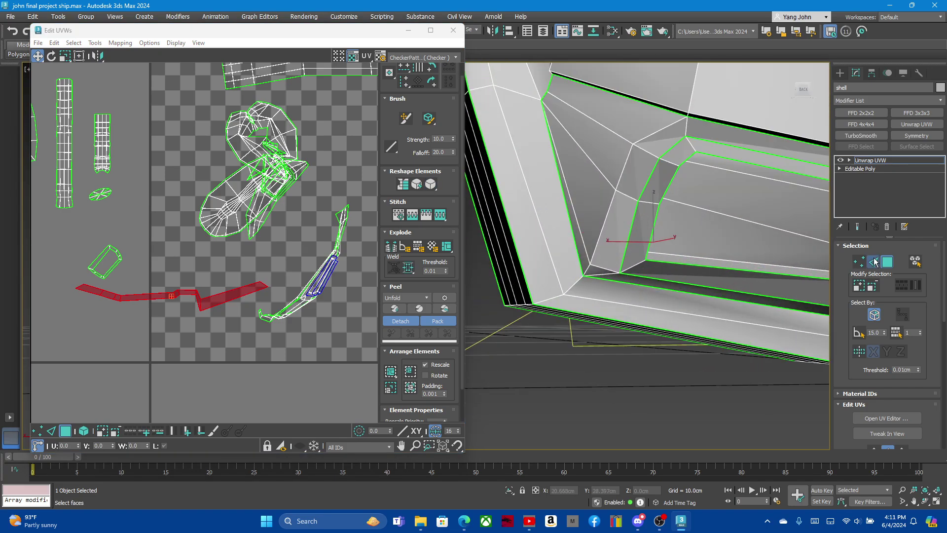
{"action": "left_click", "coordinate": [631, 267]}
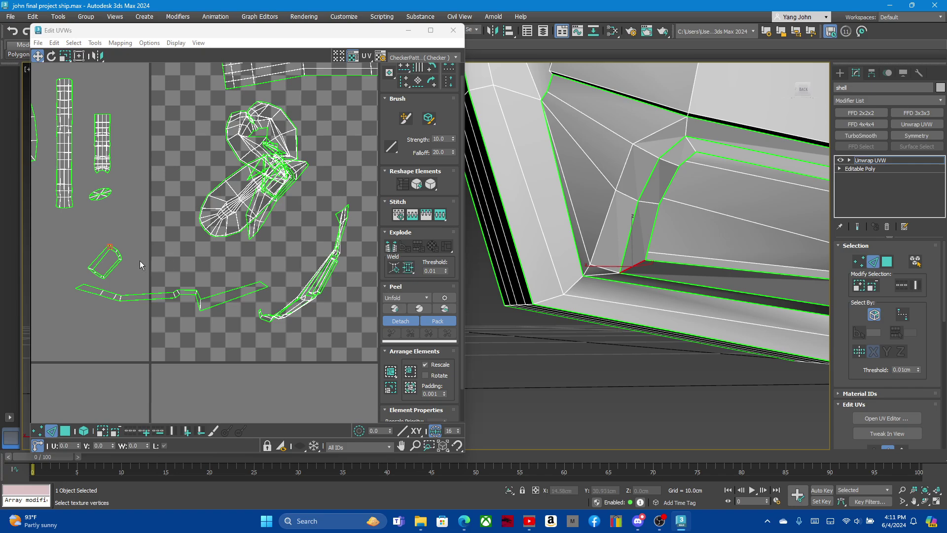
{"action": "right_click", "coordinate": [118, 259]}
{"action": "left_click", "coordinate": [79, 254]}
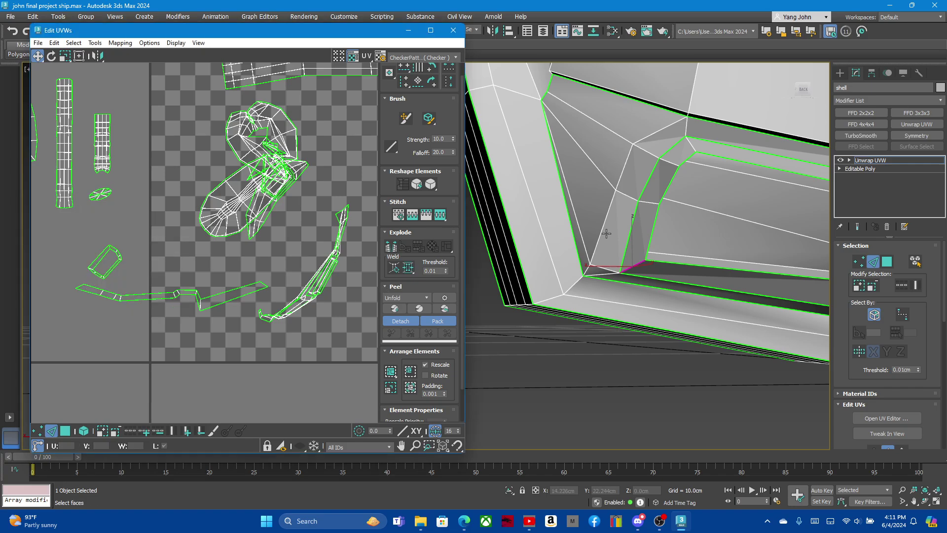
- Select the inner frame strip, straighten it, then relax it three times
{"action": "left_click", "coordinate": [886, 261]}
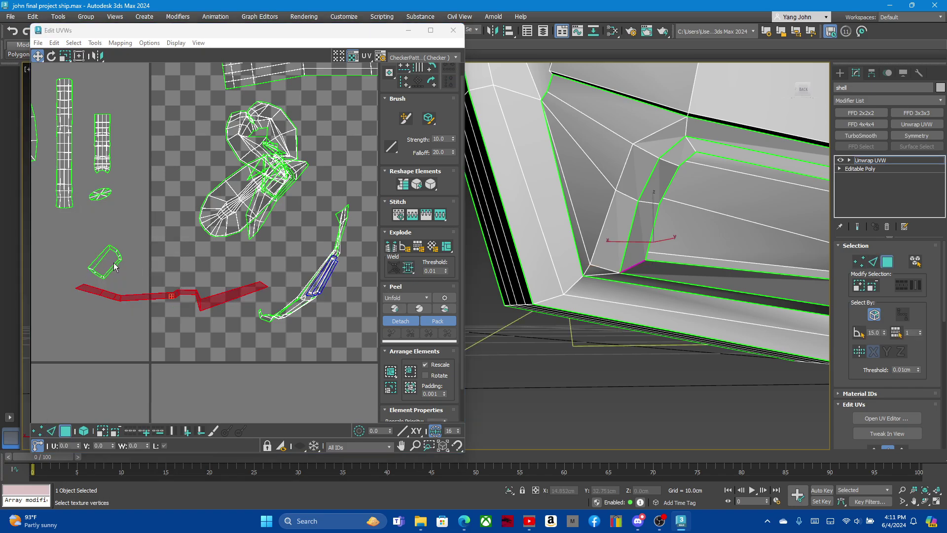
{"action": "left_click", "coordinate": [639, 247]}
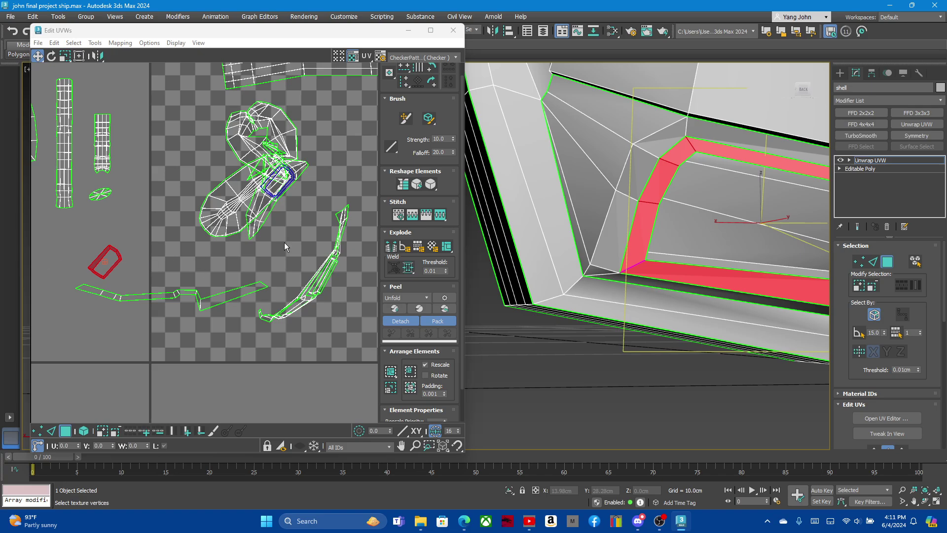
{"action": "left_click", "coordinate": [424, 188]}
{"action": "left_click", "coordinate": [430, 185]}
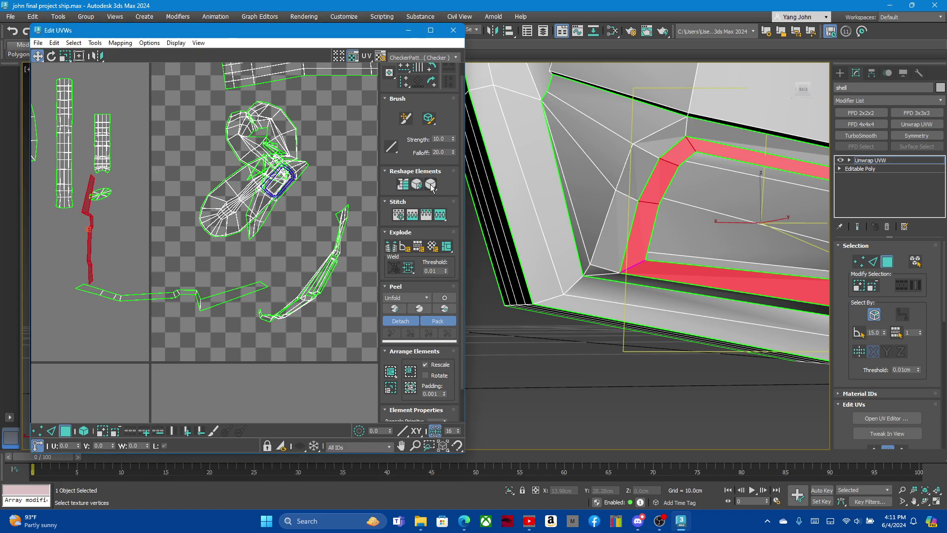
{"action": "left_click", "coordinate": [430, 185]}
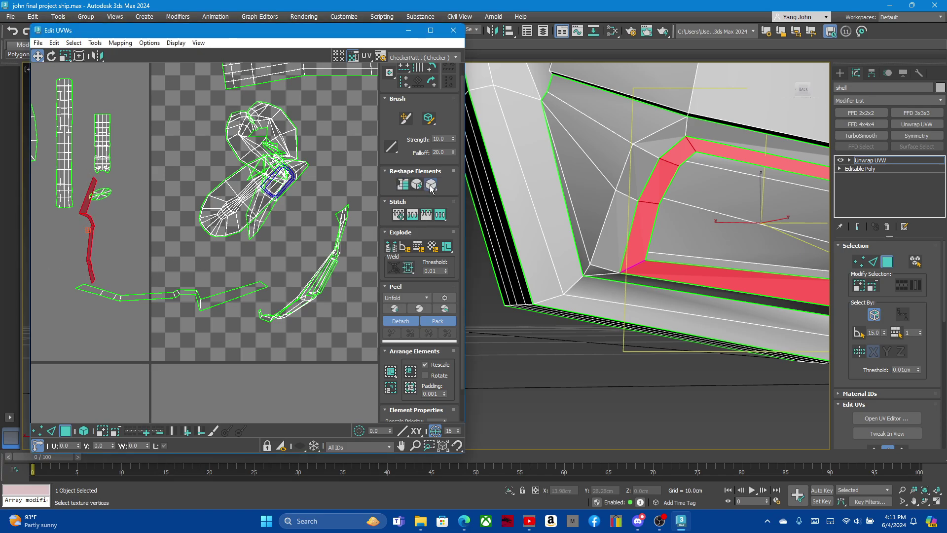
{"action": "left_click", "coordinate": [431, 185]}
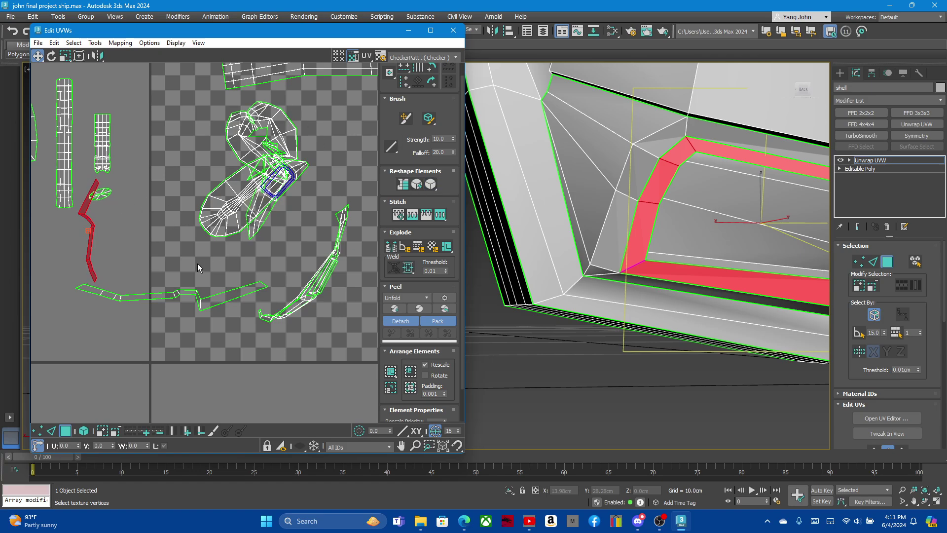
- Add the long bottom strip to the selection and relax both strips repeatedly
{"action": "left_click", "coordinate": [168, 295], "text": "ctrl"}
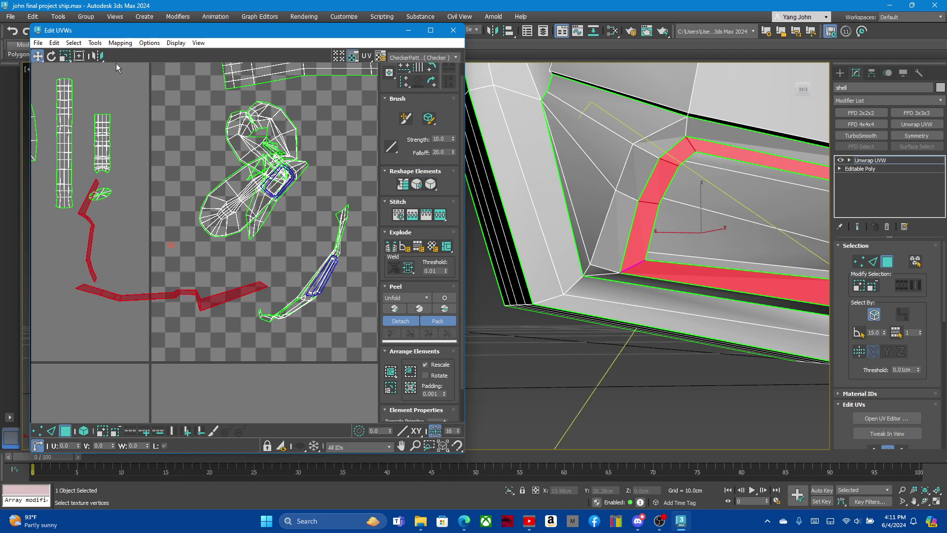
{"action": "left_click", "coordinate": [430, 185]}
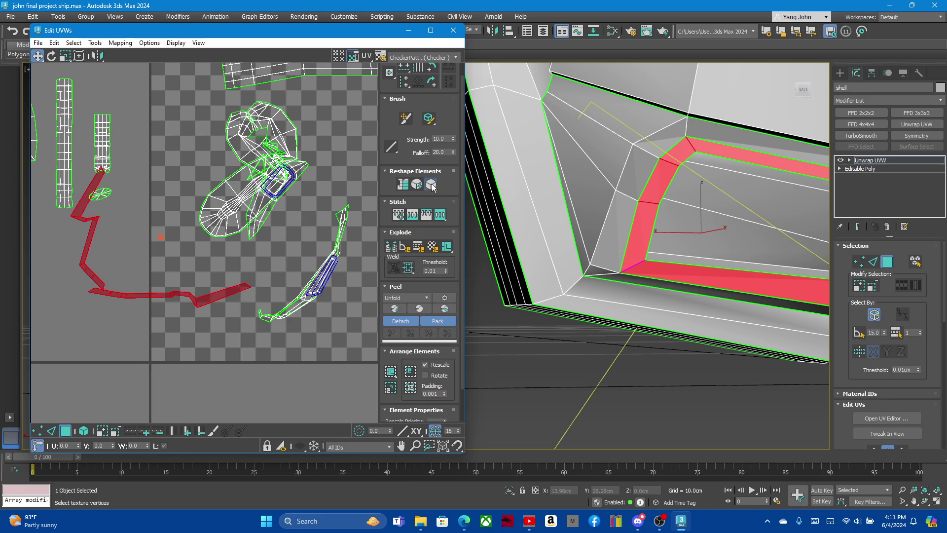
{"action": "left_click", "coordinate": [430, 185]}
{"action": "left_click", "coordinate": [430, 185]}
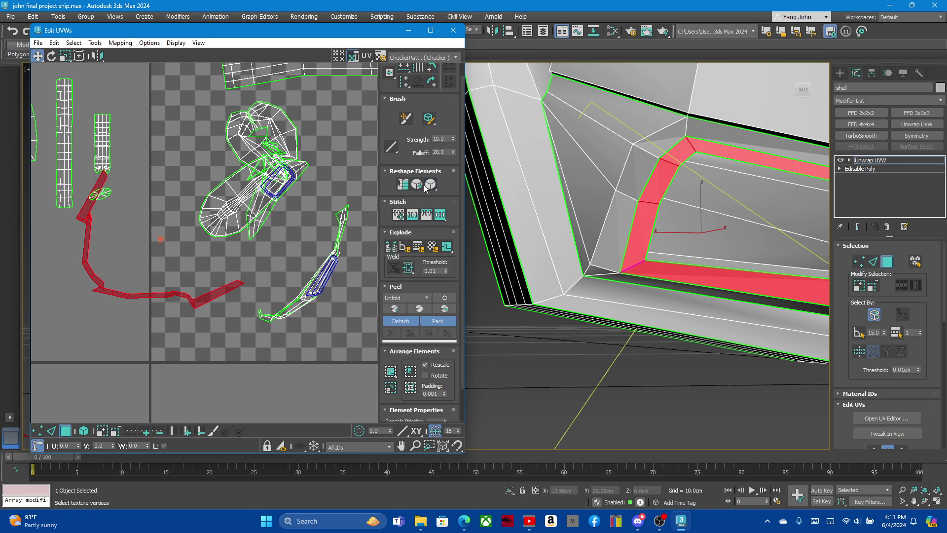
{"action": "left_click", "coordinate": [420, 185]}
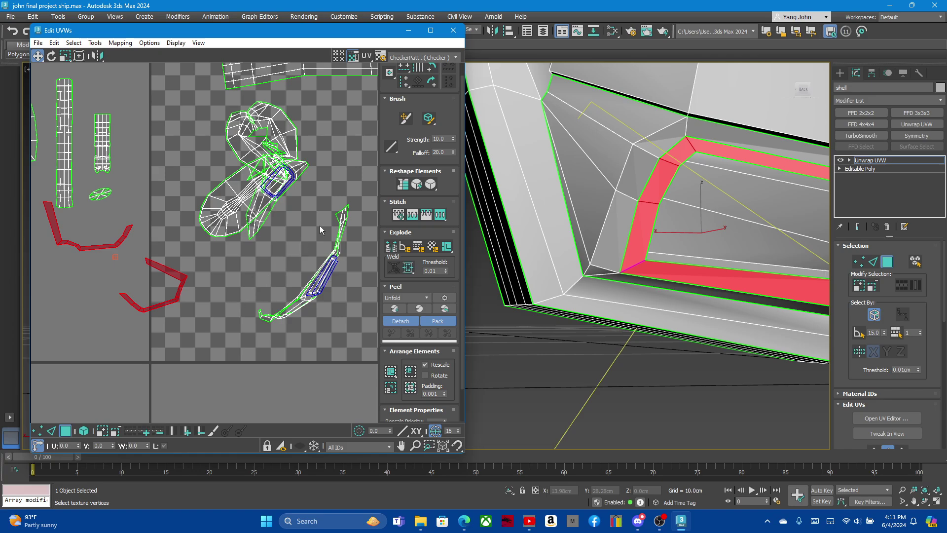
- Relax the frame strips using 50 iterations in the relax settings
{"action": "left_click", "coordinate": [434, 187]}
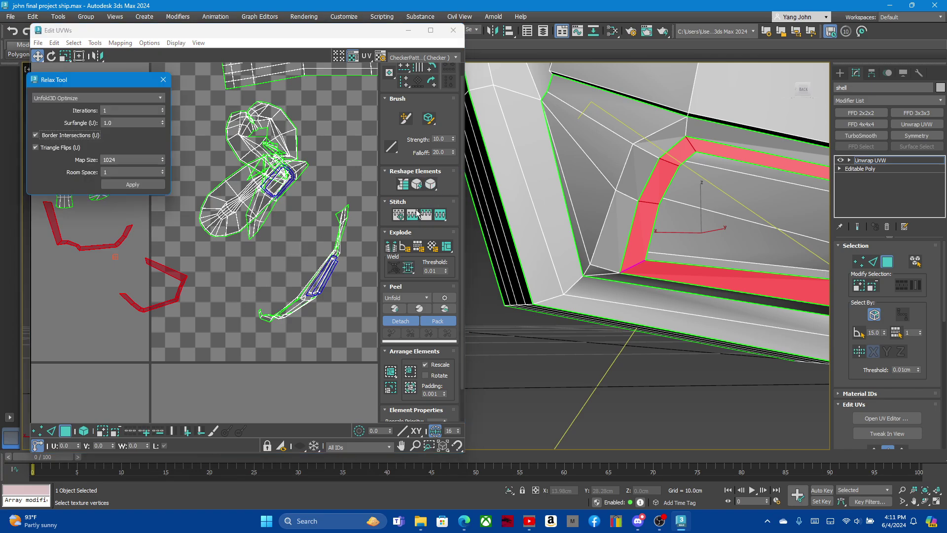
{"action": "left_click", "coordinate": [122, 112]}
{"action": "type", "text": "50"}
{"action": "left_click", "coordinate": [133, 185]}
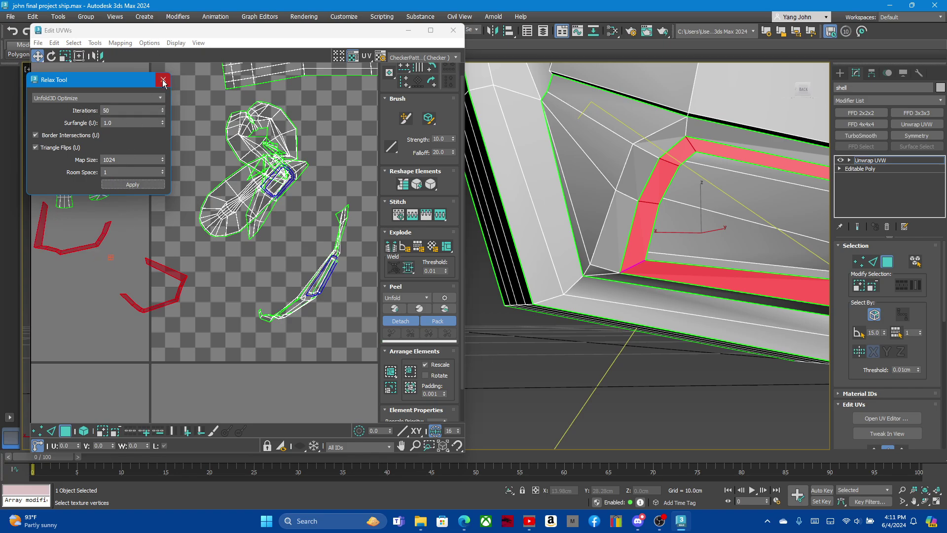
{"action": "left_click", "coordinate": [162, 79]}
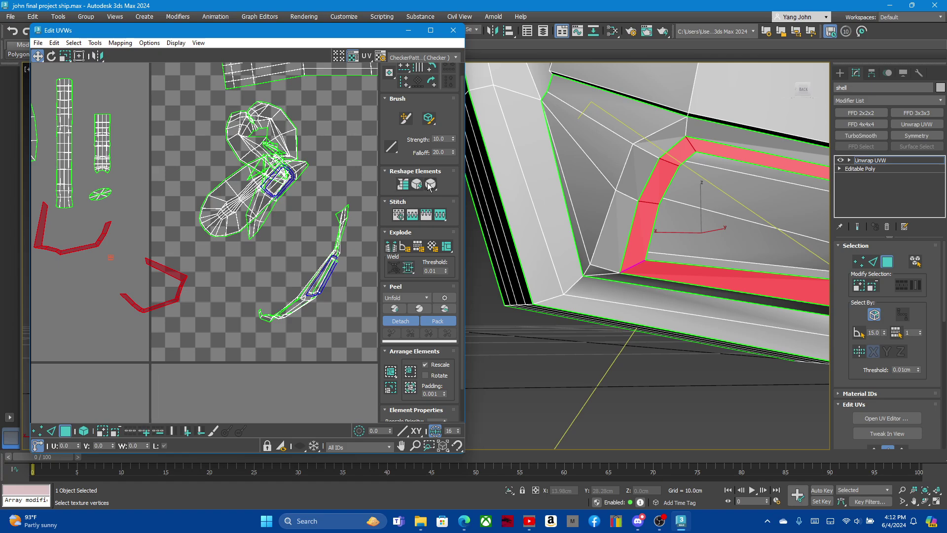
- Move the frame strips down and to the left in the UV layout
{"action": "scroll", "coordinate": [196, 233], "scroll_direction": "down", "scroll_amount": 3}
{"action": "scroll", "coordinate": [137, 235], "scroll_direction": "up", "scroll_amount": 1}
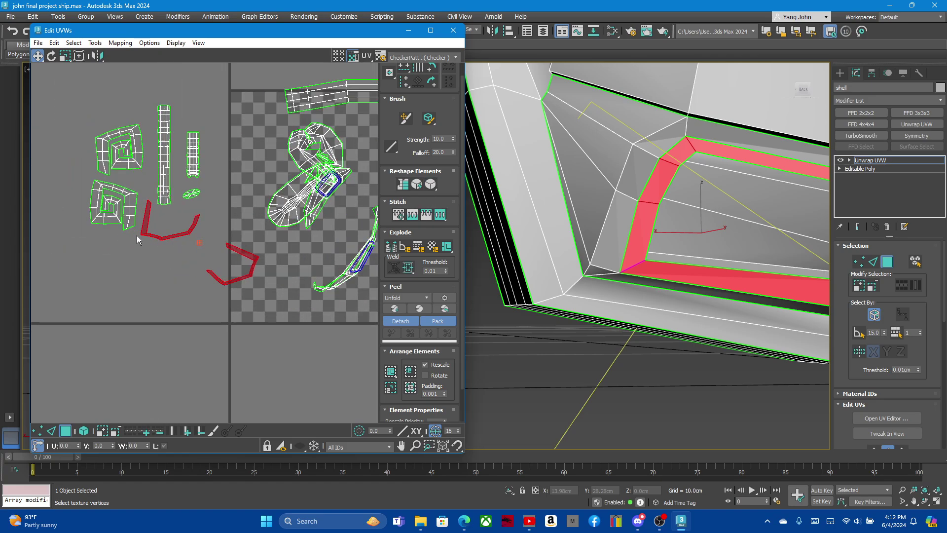
{"action": "left_click_drag", "start_coordinate": [145, 232], "coordinate": [102, 283]}
{"action": "left_click", "coordinate": [116, 307]}
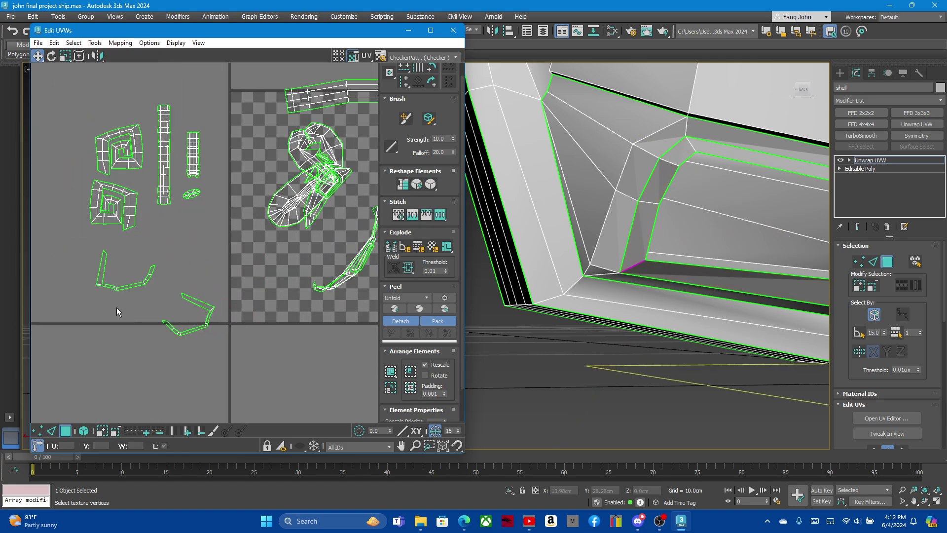
{"action": "left_click_drag", "start_coordinate": [142, 287], "coordinate": [144, 319]}
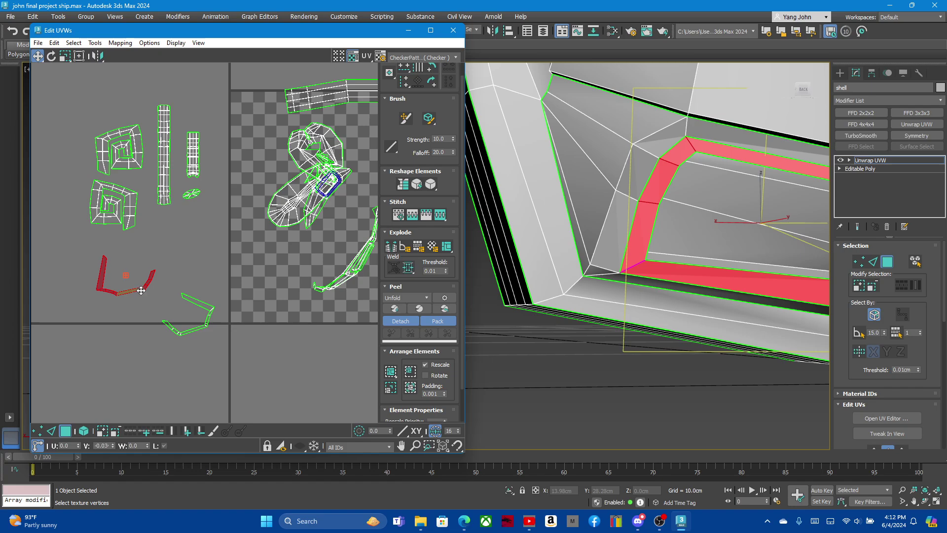
{"action": "left_click", "coordinate": [188, 176]}
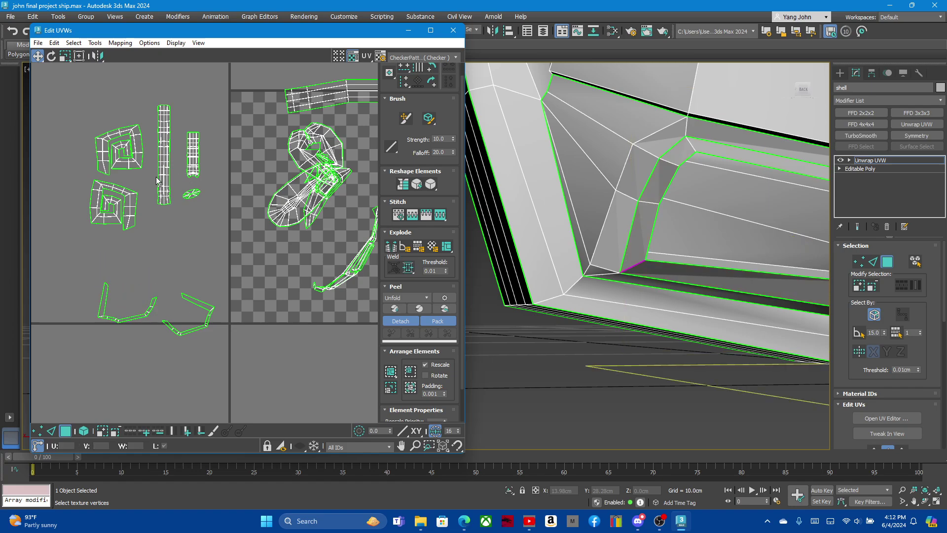
- Move the two U-shaped frame islands upward, then select the recessed window panel face
{"action": "left_click", "coordinate": [205, 308]}
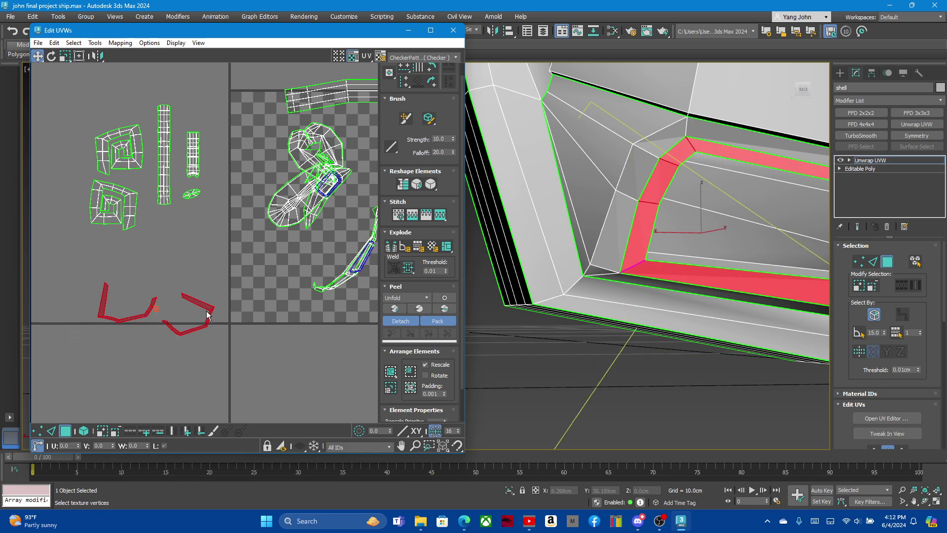
{"action": "left_click_drag", "start_coordinate": [205, 306], "coordinate": [196, 266]}
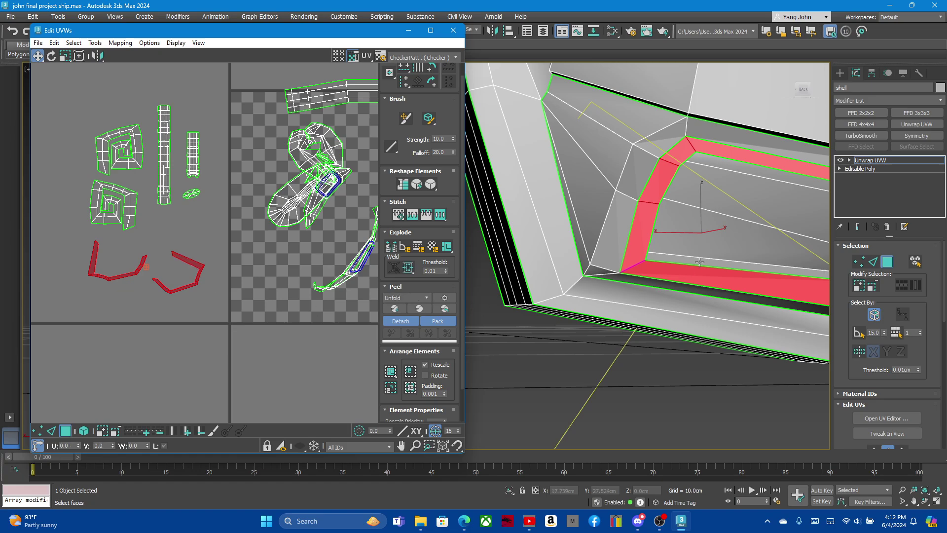
{"action": "scroll", "coordinate": [699, 263], "scroll_direction": "down", "scroll_amount": 3}
{"action": "left_click", "coordinate": [700, 235]}
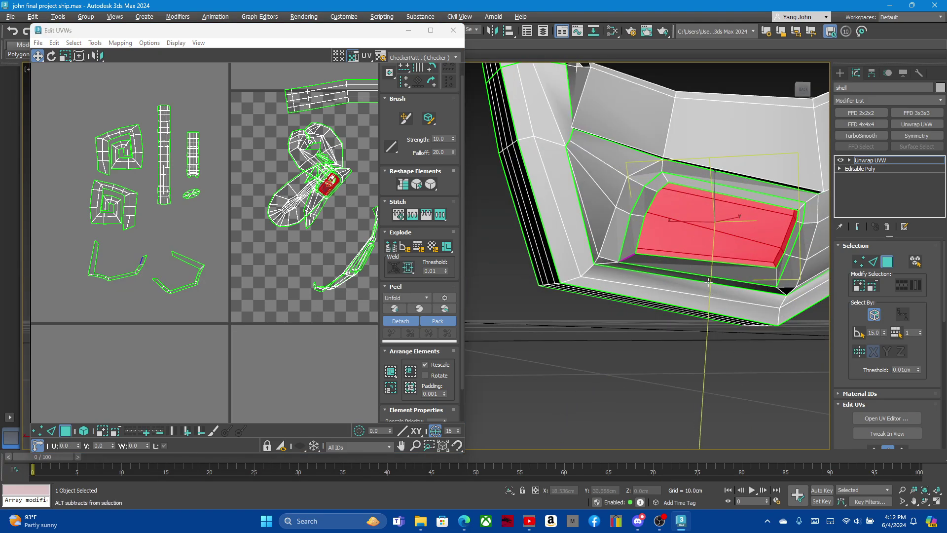
- Select the slanted recess face and pull the panel UV pieces out to the lower-left
{"action": "middle_click_drag", "start_coordinate": [703, 239], "coordinate": [496, 291], "text": "alt"}
{"action": "left_click", "coordinate": [651, 232]}
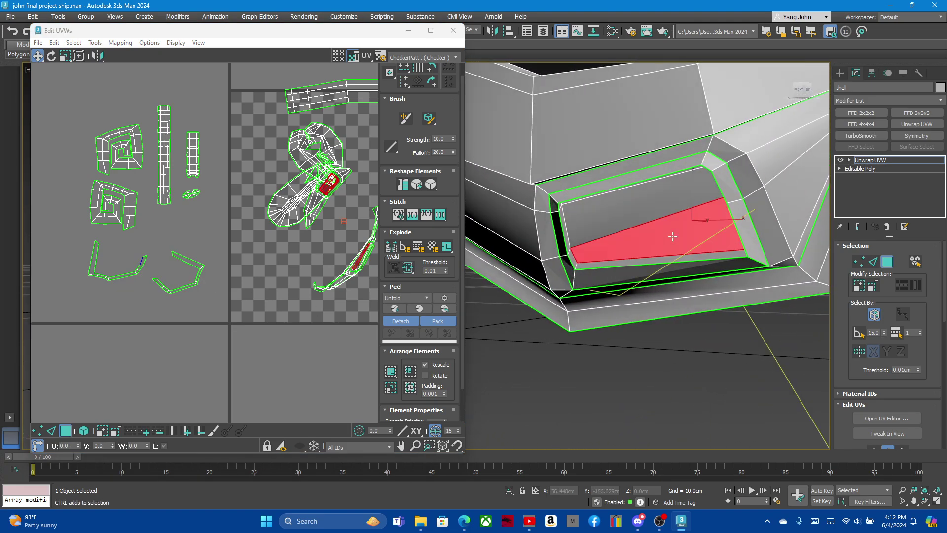
{"action": "scroll", "coordinate": [196, 249], "scroll_direction": "down", "scroll_amount": 1}
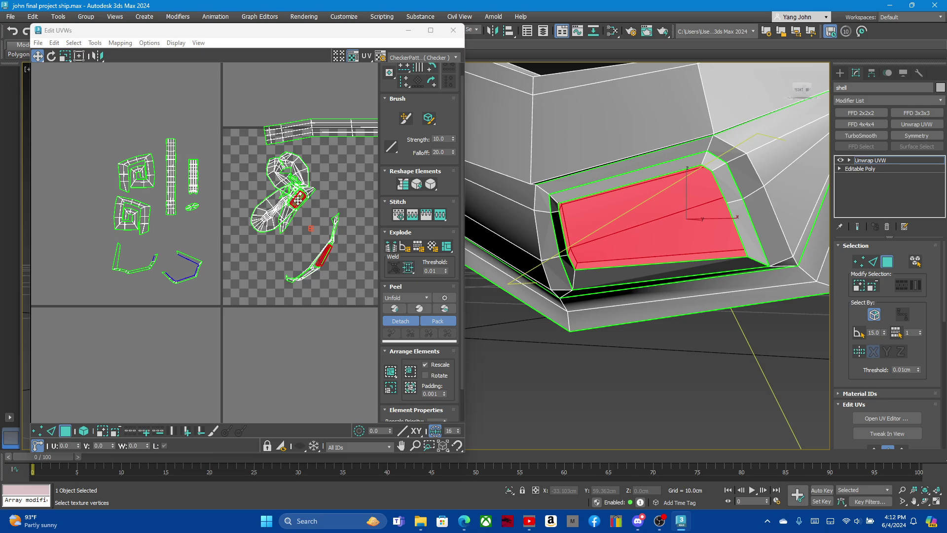
{"action": "left_click_drag", "start_coordinate": [294, 201], "coordinate": [141, 330]}
{"action": "scroll", "coordinate": [132, 356], "scroll_direction": "up", "scroll_amount": 2}
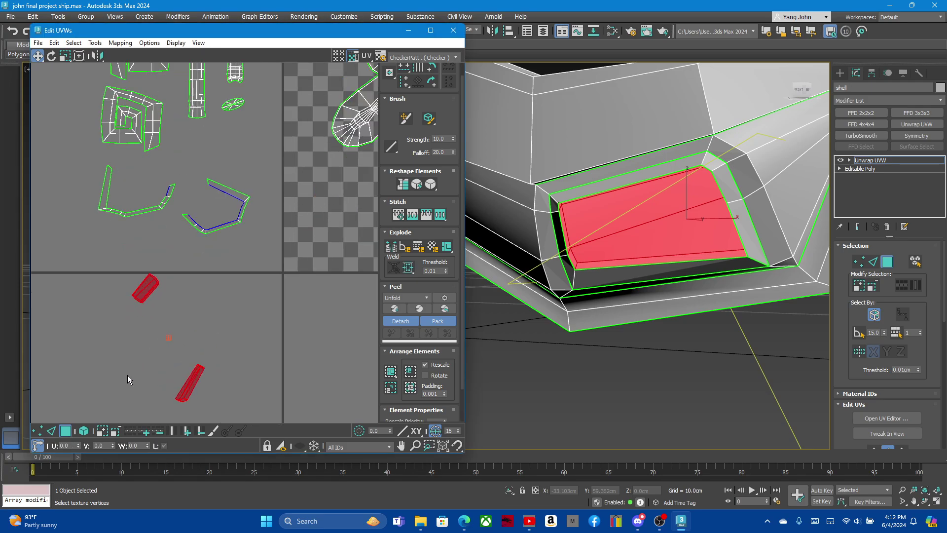
{"action": "left_click", "coordinate": [216, 333]}
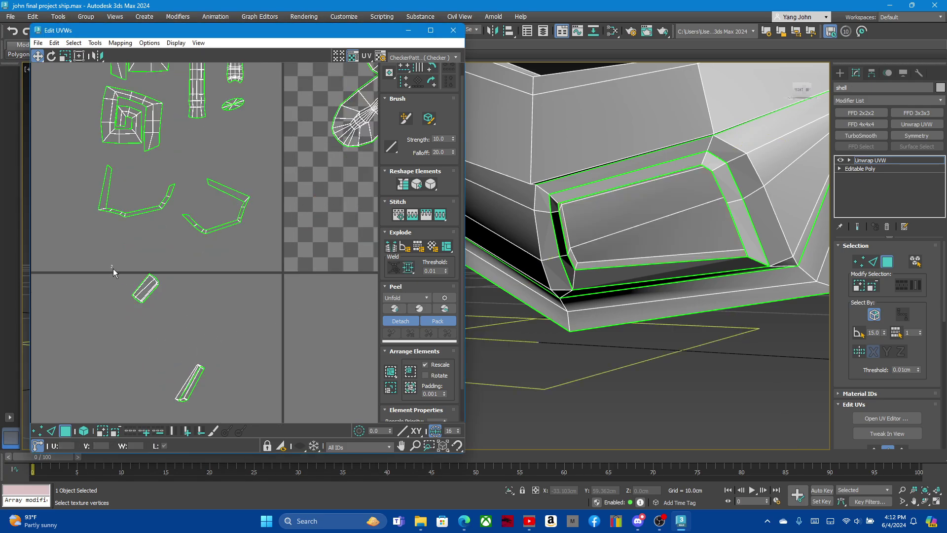
- Straighten the upper panel piece and the thin sliver piece into neat blocks
{"action": "left_click", "coordinate": [145, 288]}
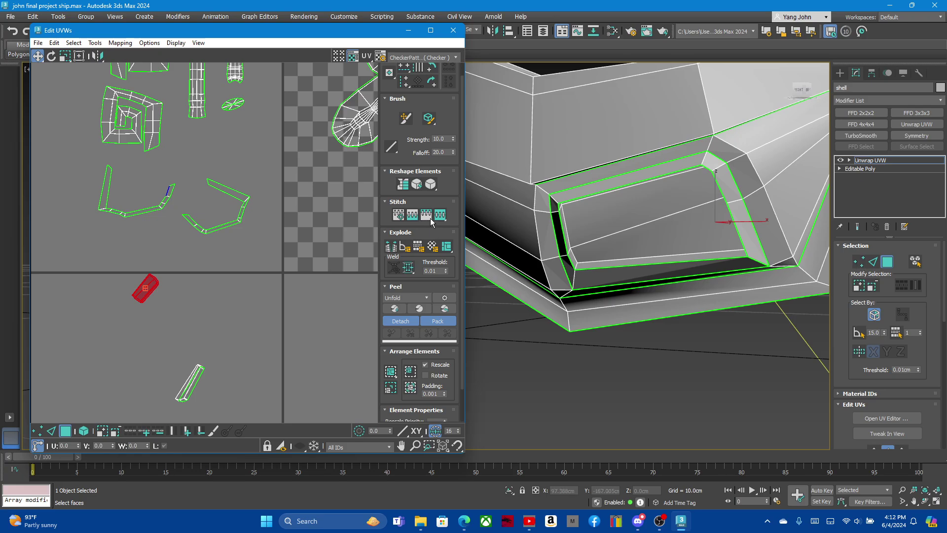
{"action": "left_click", "coordinate": [402, 185]}
{"action": "left_click", "coordinate": [431, 184]}
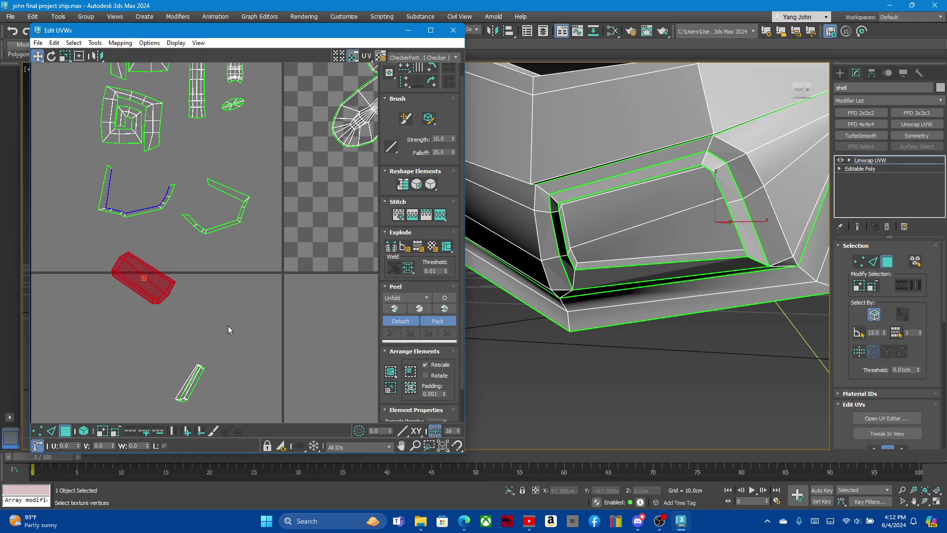
{"action": "left_click", "coordinate": [189, 382]}
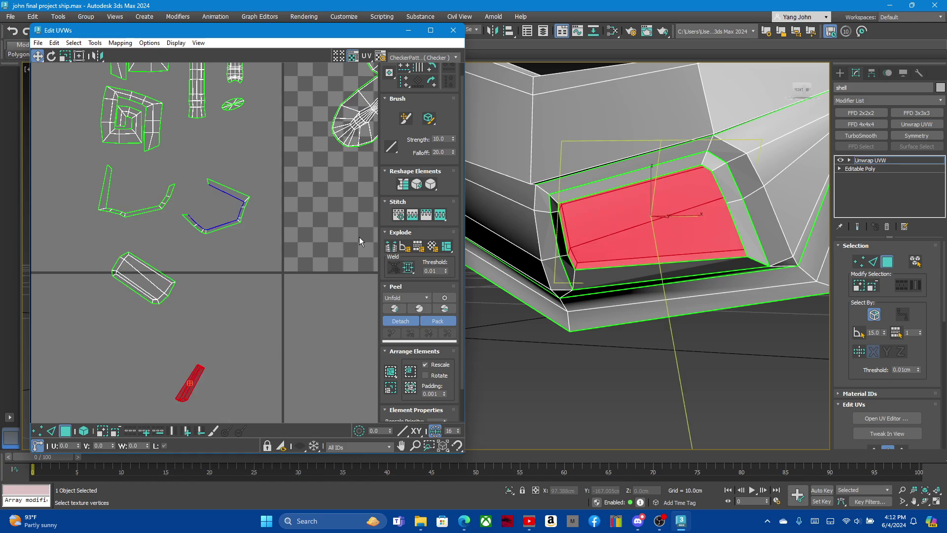
{"action": "left_click", "coordinate": [430, 185]}
{"action": "left_click", "coordinate": [431, 185]}
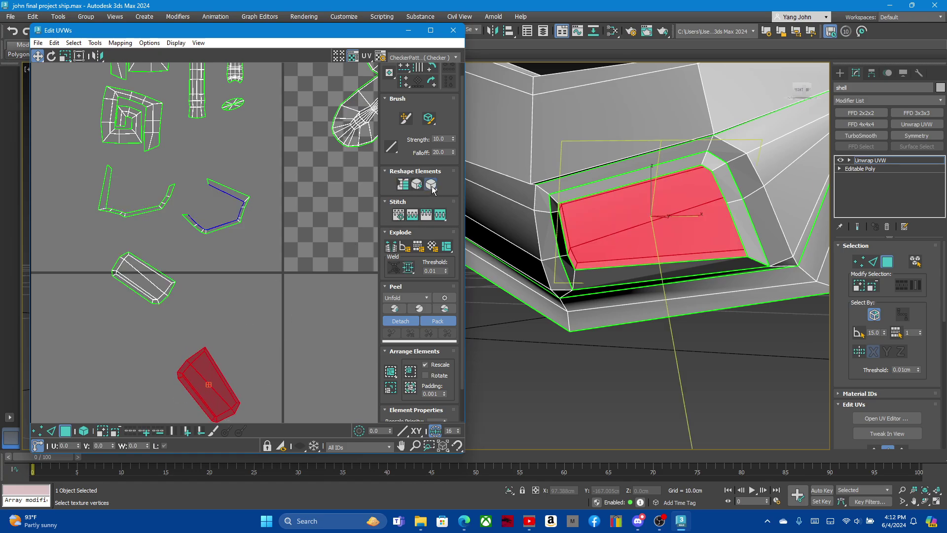
{"action": "left_click", "coordinate": [431, 185]}
{"action": "left_click", "coordinate": [169, 355]}
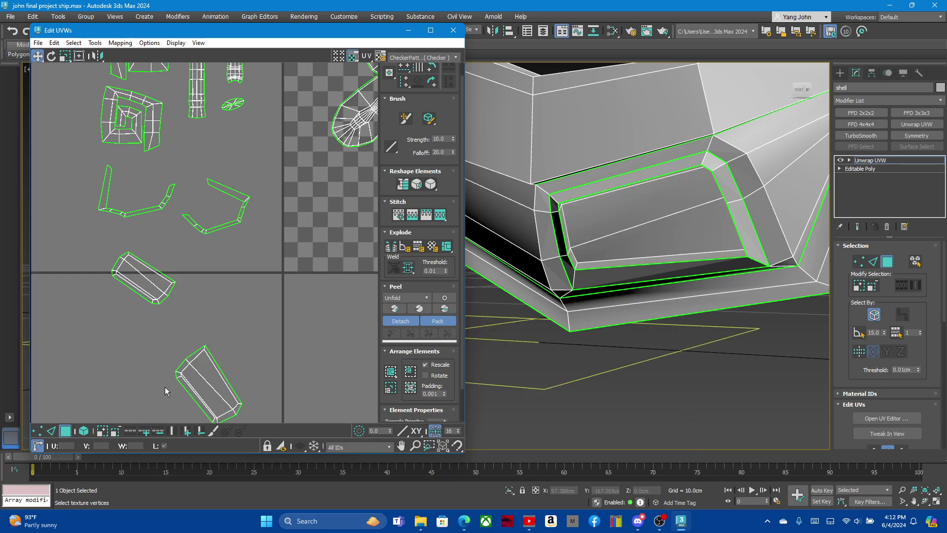
- Rotate the upper panel island level and the lower one about 50°
{"action": "left_click", "coordinate": [150, 296]}
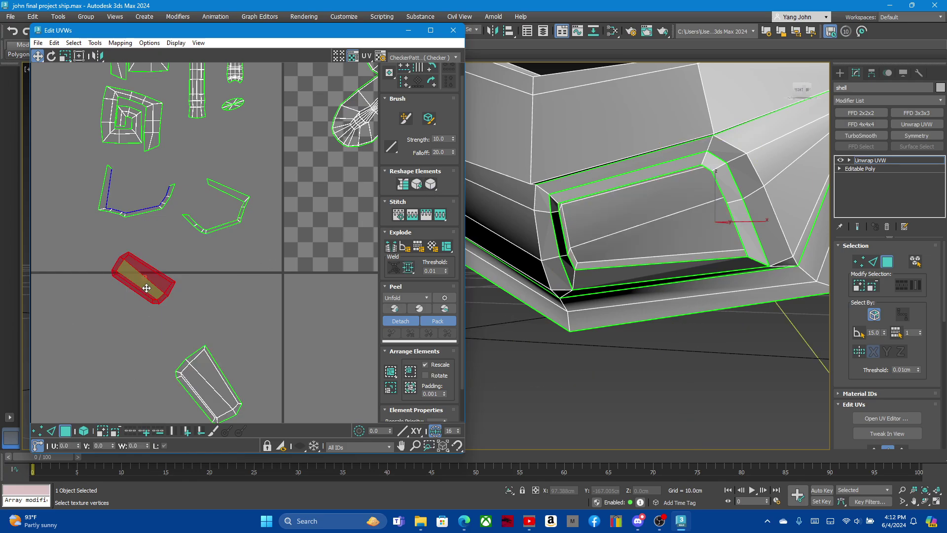
{"action": "left_click", "coordinate": [51, 55]}
{"action": "left_click_drag", "start_coordinate": [170, 296], "coordinate": [182, 279]}
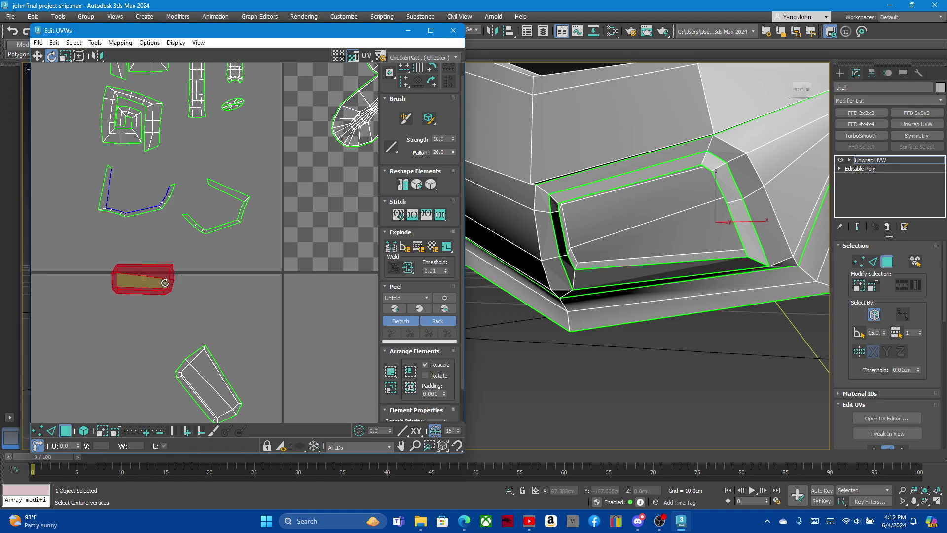
{"action": "left_click", "coordinate": [198, 369]}
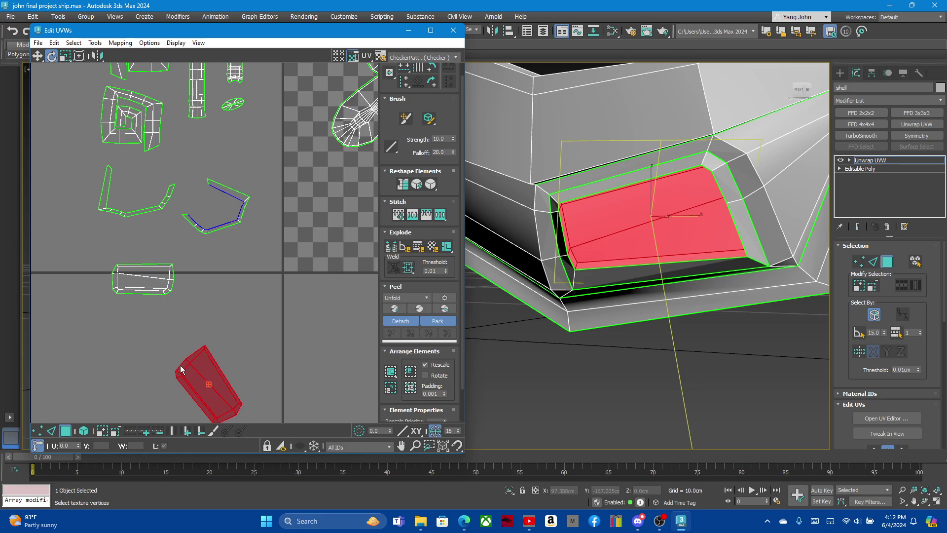
{"action": "left_click_drag", "start_coordinate": [199, 368], "coordinate": [168, 398]}
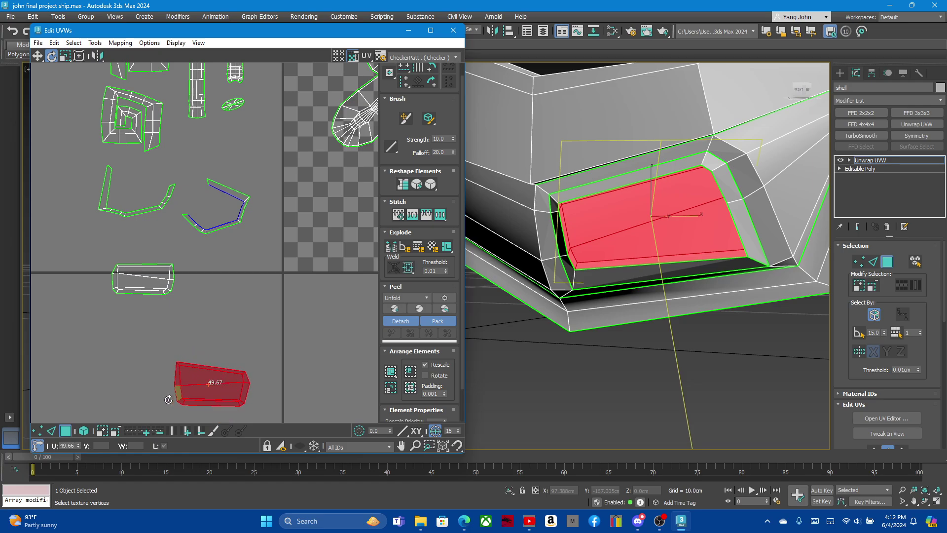
{"action": "left_click", "coordinate": [136, 395]}
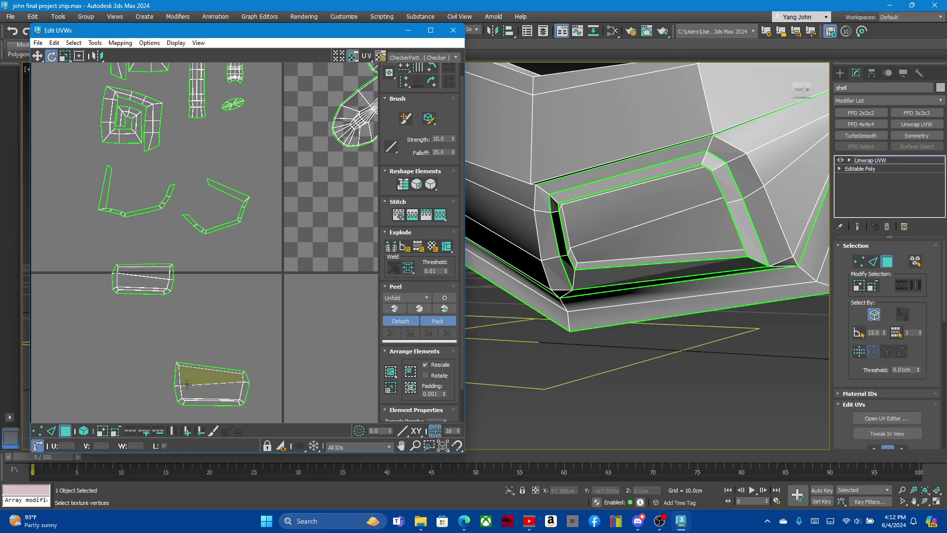
{"action": "left_click", "coordinate": [178, 393]}
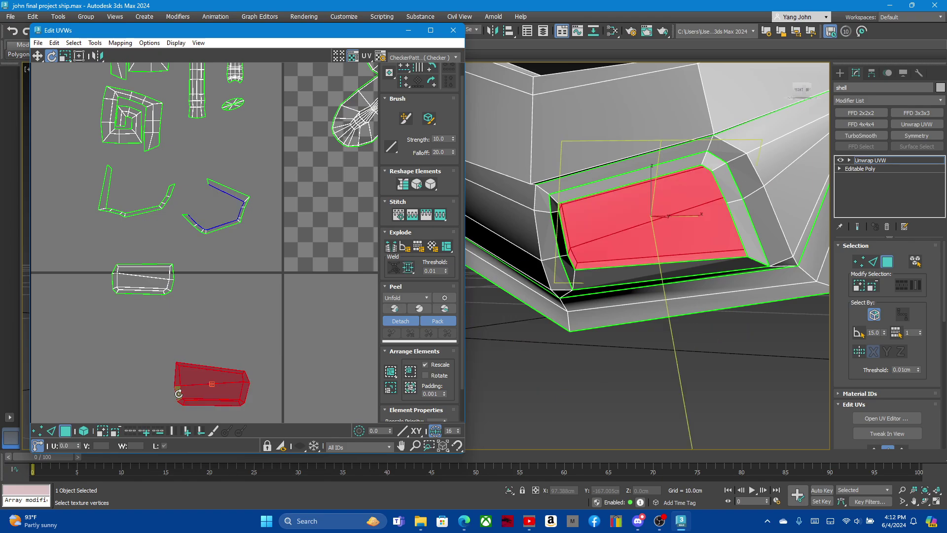
{"action": "left_click_drag", "start_coordinate": [180, 393], "coordinate": [174, 399]}
{"action": "left_click", "coordinate": [161, 395]}
{"action": "key", "text": "ctrl+z"}
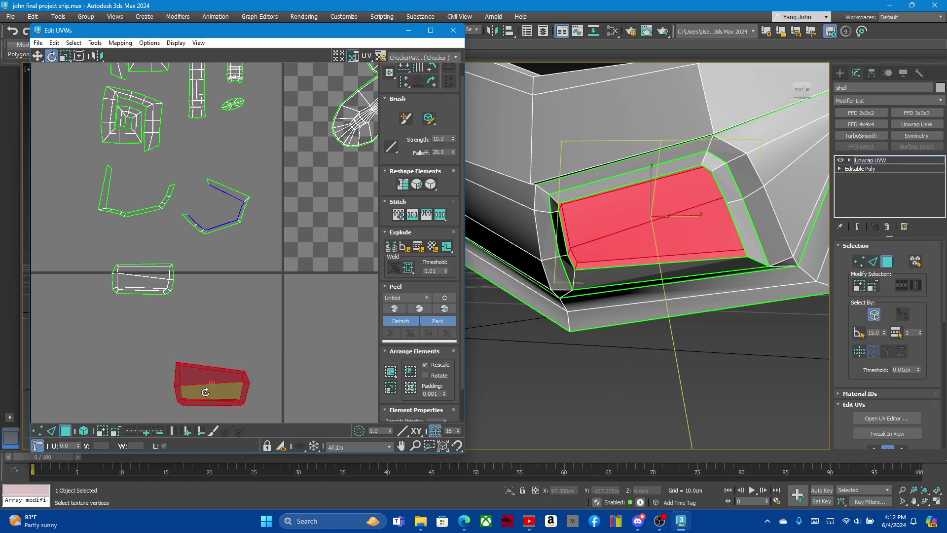
- Move the lower panel island beside the upper one and straighten both into matching rectangles
{"action": "left_click", "coordinate": [38, 56]}
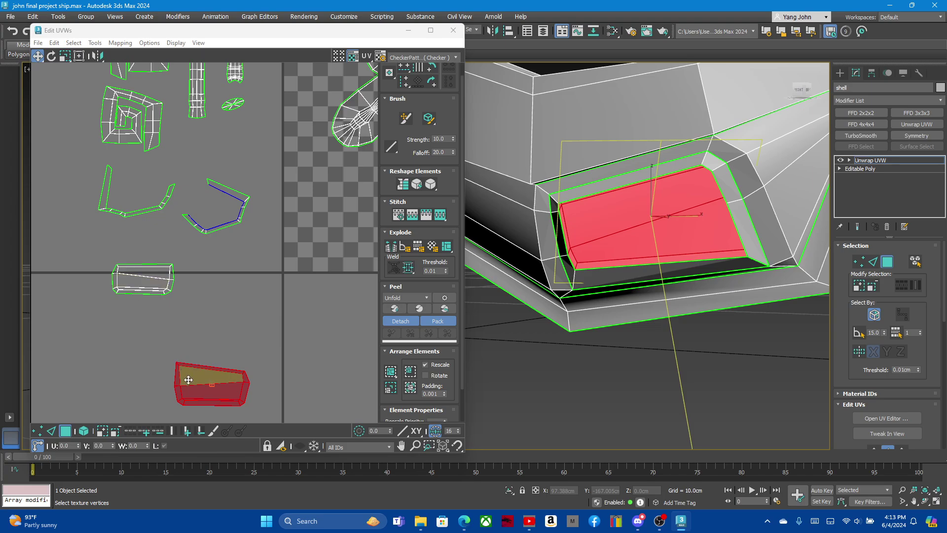
{"action": "left_click_drag", "start_coordinate": [189, 380], "coordinate": [204, 277]}
{"action": "left_click", "coordinate": [89, 276]}
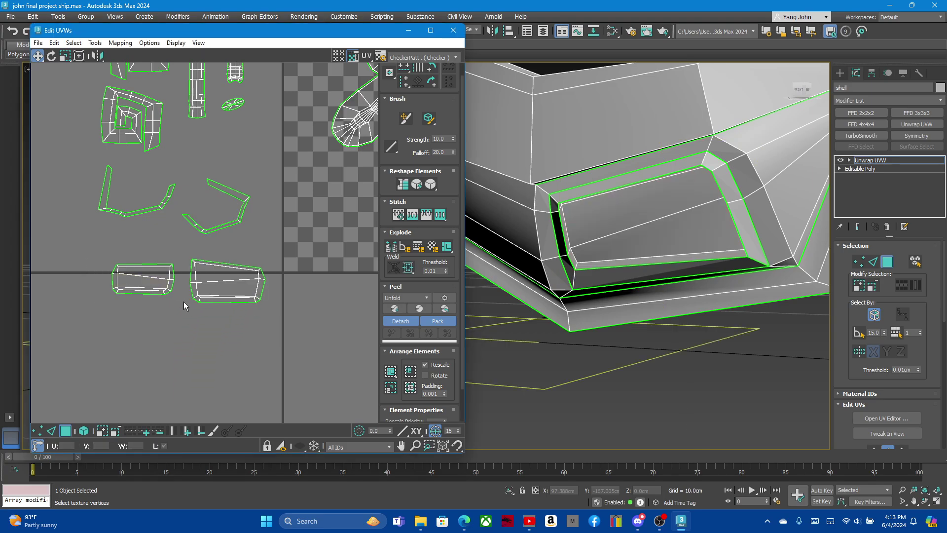
{"action": "left_click_drag", "start_coordinate": [87, 332], "coordinate": [308, 277]}
{"action": "left_click", "coordinate": [429, 184]}
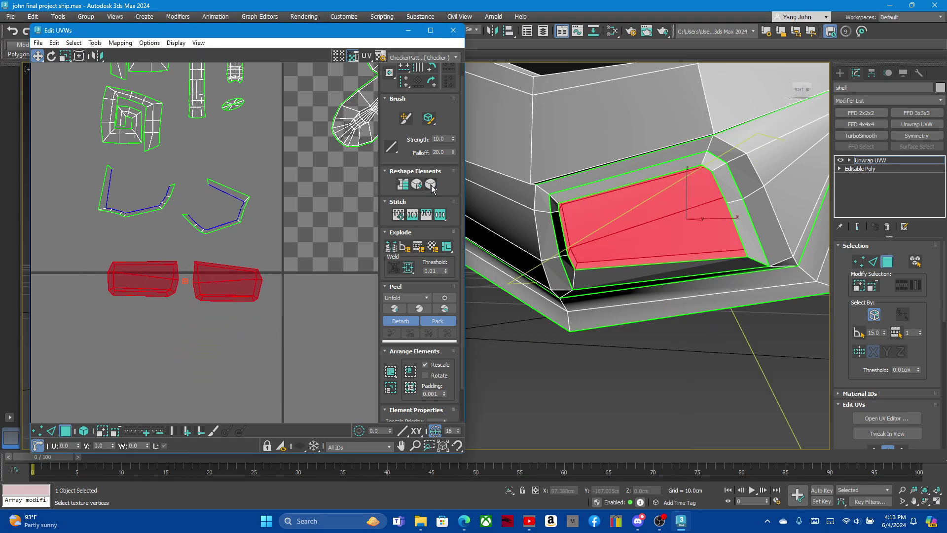
{"action": "left_click", "coordinate": [38, 256]}
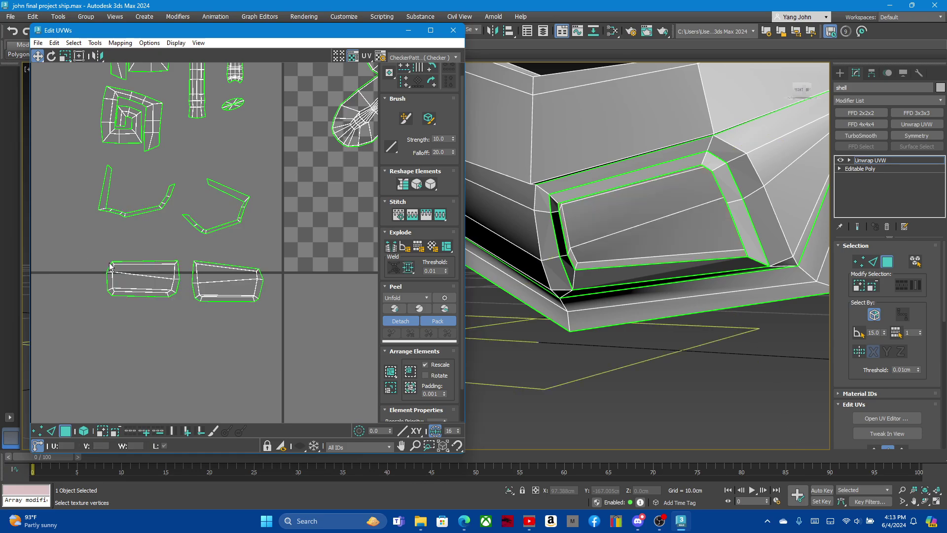
{"action": "scroll", "coordinate": [110, 241], "scroll_direction": "down", "scroll_amount": 2}
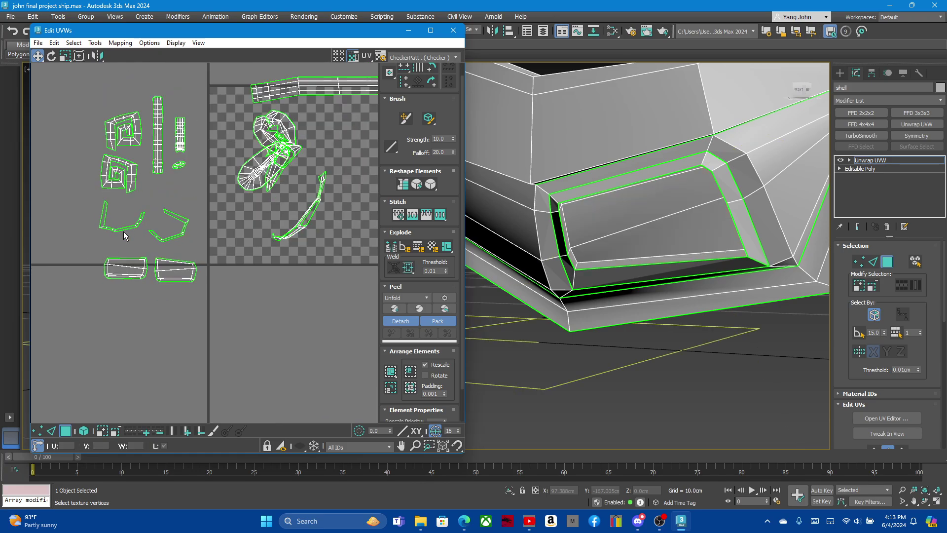
- Rotate the right V-shaped frame island about -15°
{"action": "scroll", "coordinate": [119, 200], "scroll_direction": "up", "scroll_amount": 1}
{"action": "double_click", "coordinate": [182, 222]}
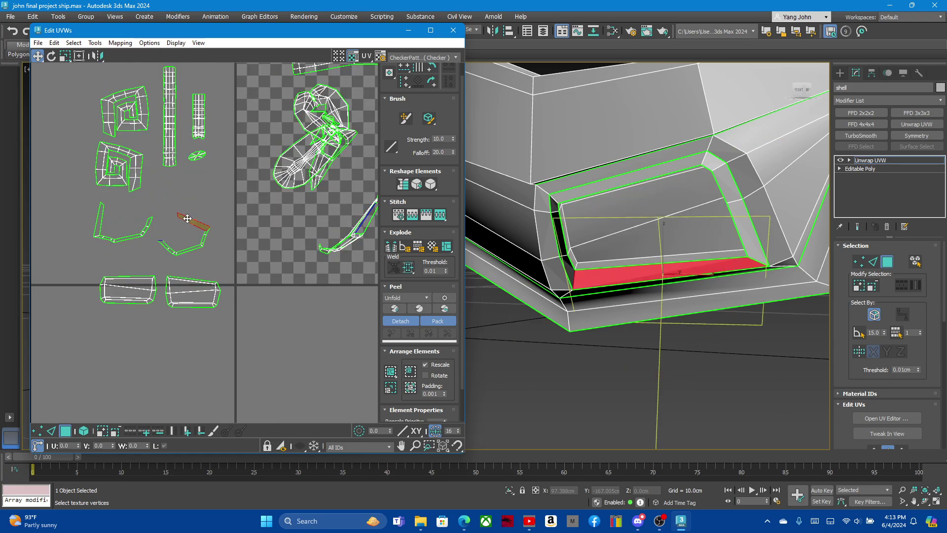
{"action": "left_click", "coordinate": [52, 56]}
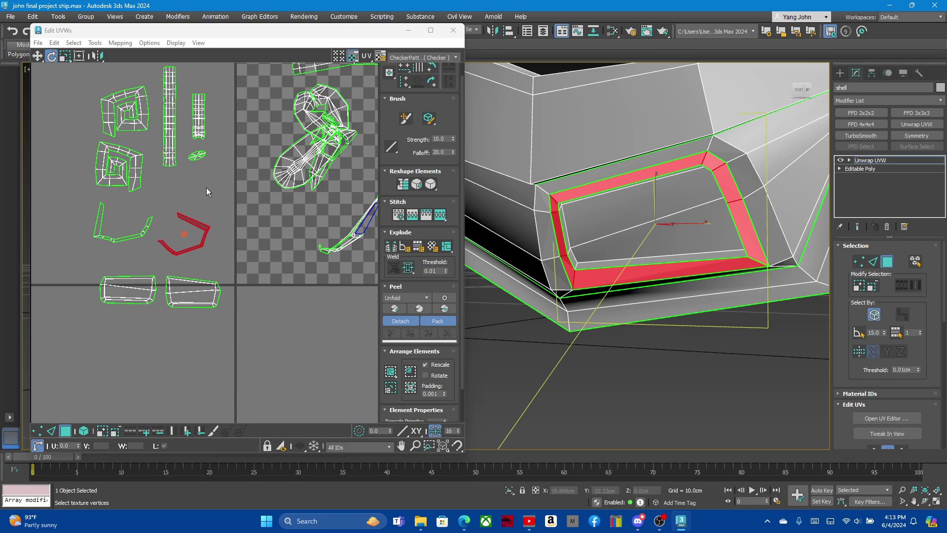
{"action": "left_click", "coordinate": [170, 255]}
{"action": "double_click", "coordinate": [173, 252]}
{"action": "left_click_drag", "start_coordinate": [173, 253], "coordinate": [172, 242]}
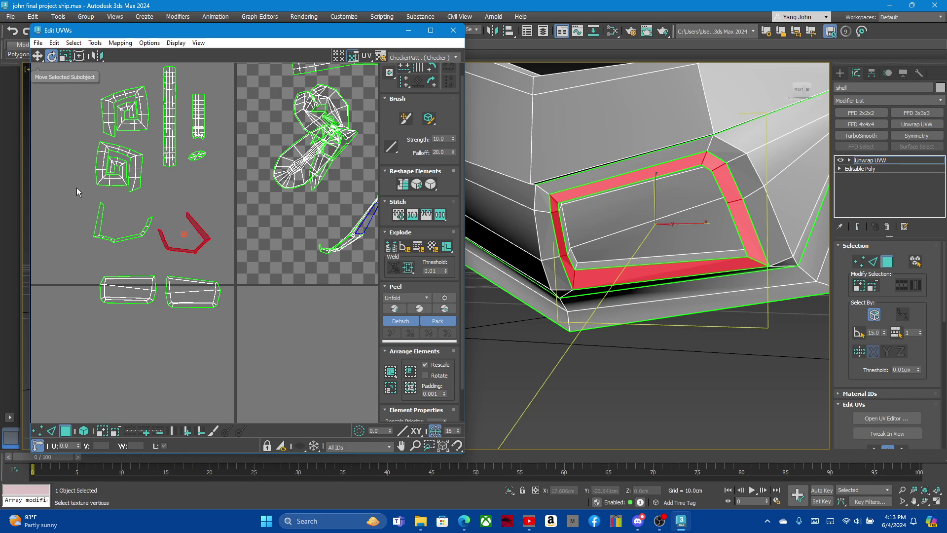
- Select only the right U-shaped frame island and move it up beside its partner
{"action": "left_click", "coordinate": [99, 232], "text": "ctrl"}
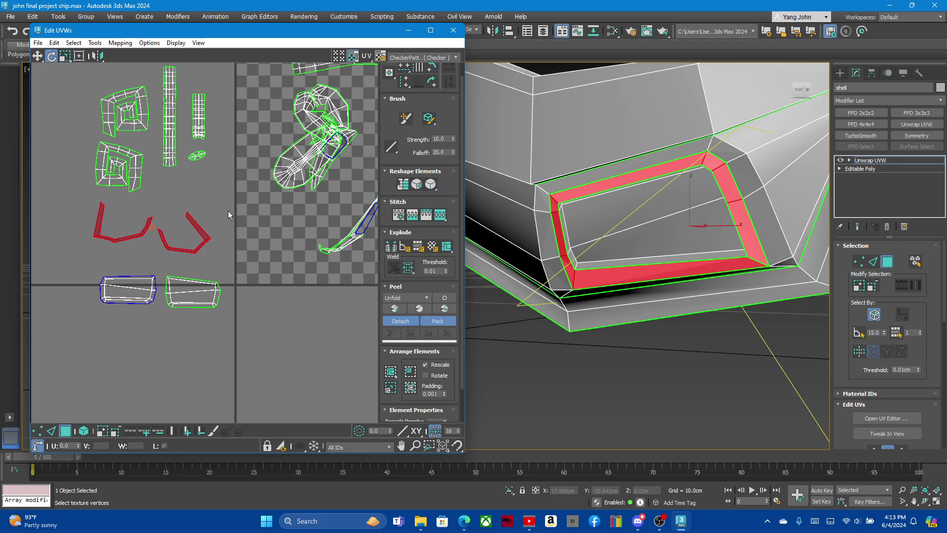
{"action": "left_click", "coordinate": [141, 254]}
{"action": "double_click", "coordinate": [176, 250]}
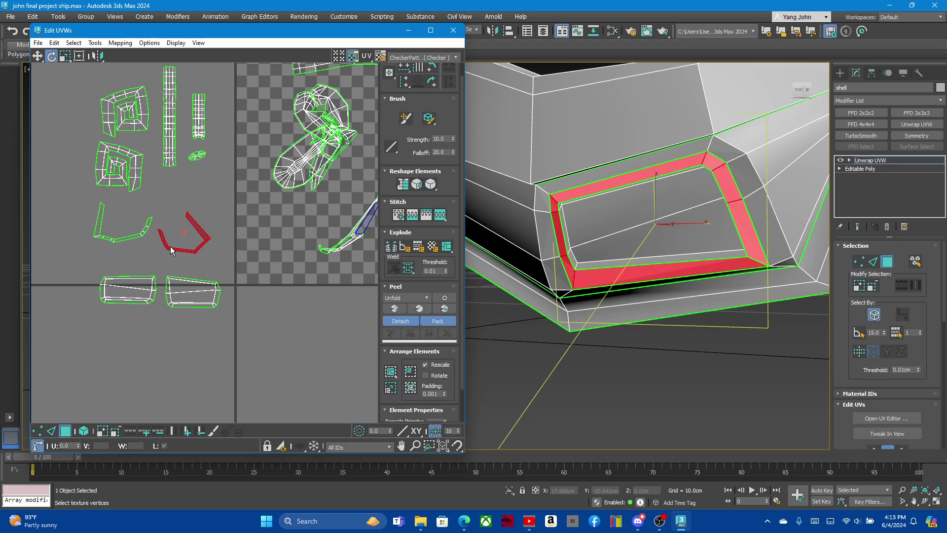
{"action": "scroll", "coordinate": [198, 229], "scroll_direction": "up", "scroll_amount": 3}
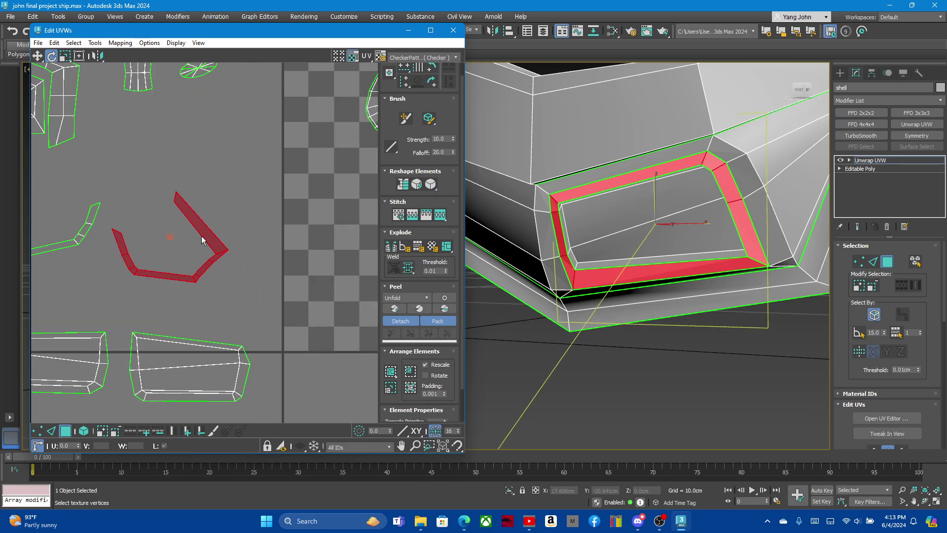
{"action": "scroll", "coordinate": [230, 227], "scroll_direction": "down", "scroll_amount": 3}
{"action": "scroll", "coordinate": [137, 201], "scroll_direction": "up", "scroll_amount": 3}
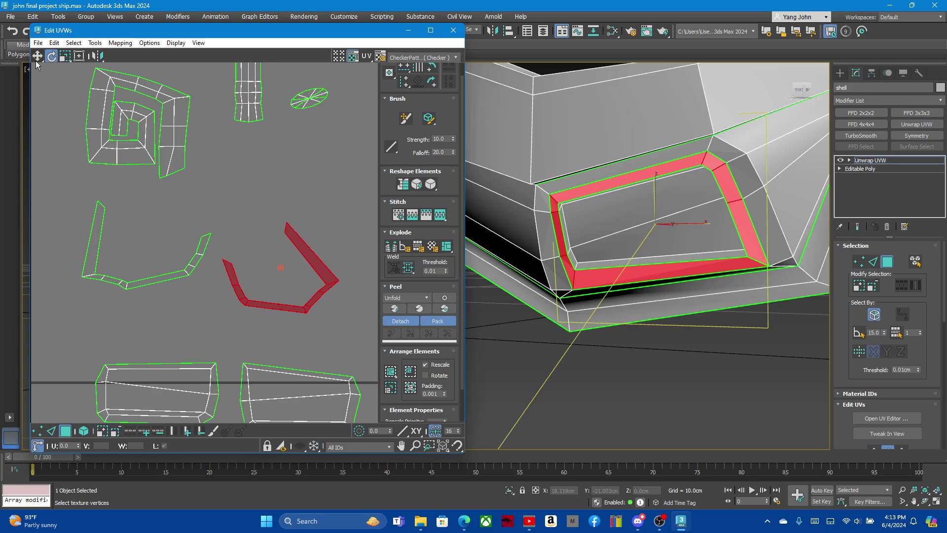
{"action": "key", "text": "w"}
{"action": "left_click_drag", "start_coordinate": [330, 276], "coordinate": [336, 251]}
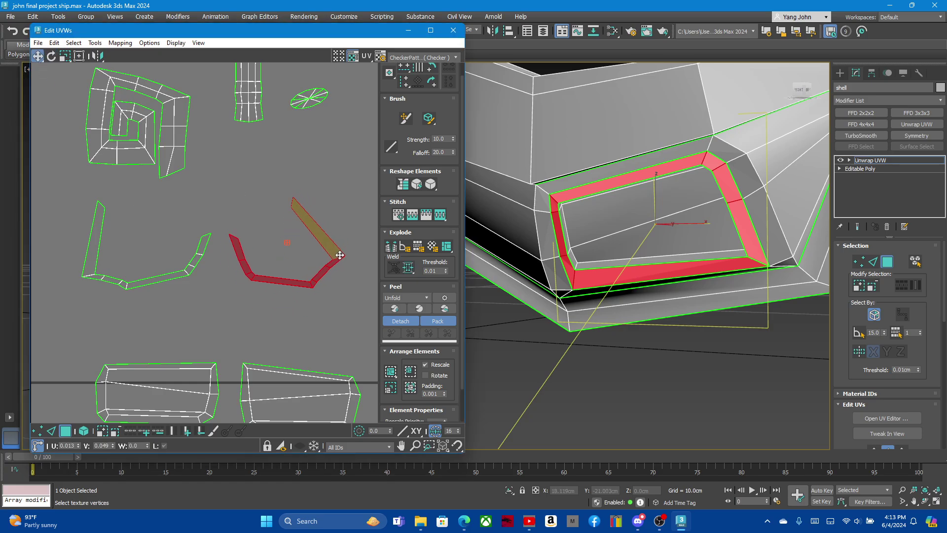
{"action": "left_click", "coordinate": [275, 197]}
- Box-select the two window panel islands, move them up-left, and deselect
{"action": "scroll", "coordinate": [184, 192], "scroll_direction": "down", "scroll_amount": 3}
{"action": "scroll", "coordinate": [152, 252], "scroll_direction": "down", "scroll_amount": 3}
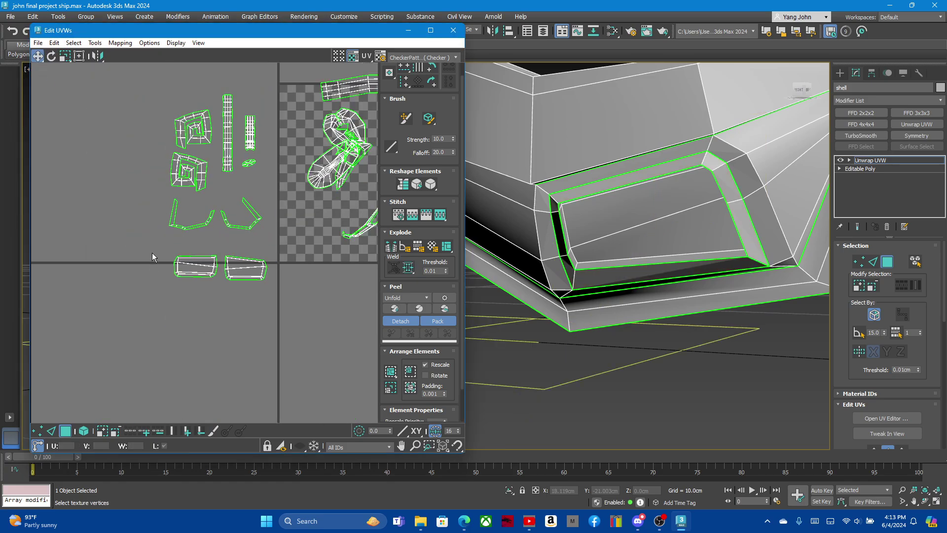
{"action": "left_click_drag", "start_coordinate": [157, 252], "coordinate": [296, 307]}
{"action": "left_click_drag", "start_coordinate": [202, 269], "coordinate": [195, 256]}
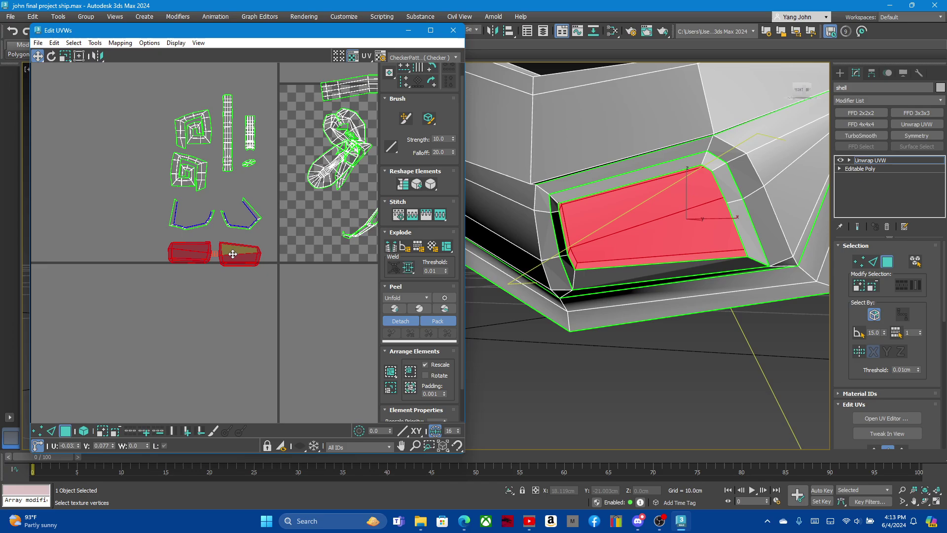
{"action": "left_click", "coordinate": [187, 275]}
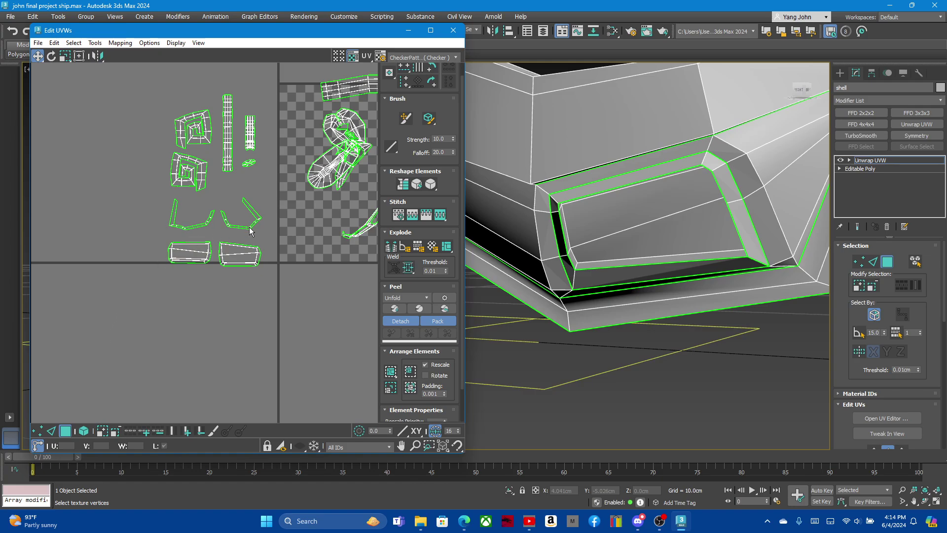
- Select shell faces and expand the selection to the whole lower shell element
{"action": "scroll", "coordinate": [622, 229], "scroll_direction": "down", "scroll_amount": 5}
{"action": "scroll", "coordinate": [622, 229], "scroll_direction": "up", "scroll_amount": 3}
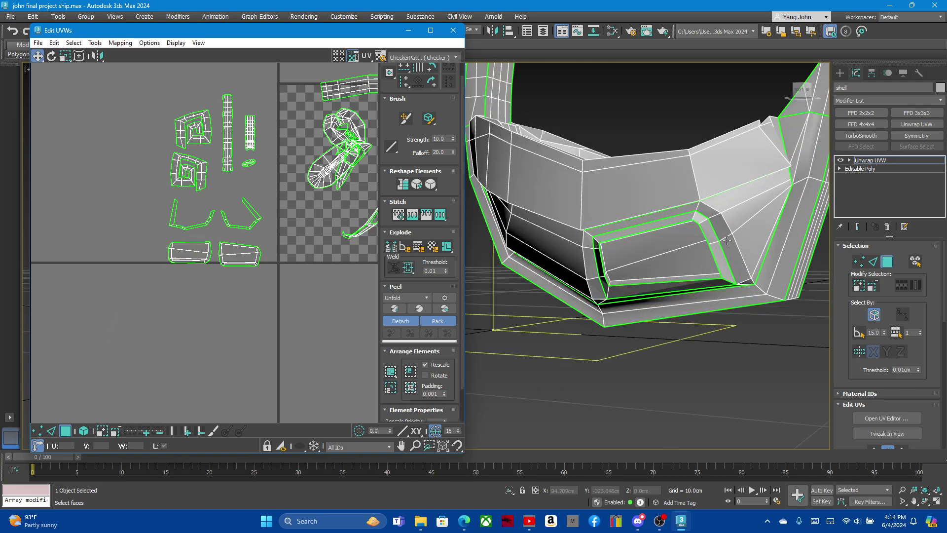
{"action": "left_click", "coordinate": [755, 212]}
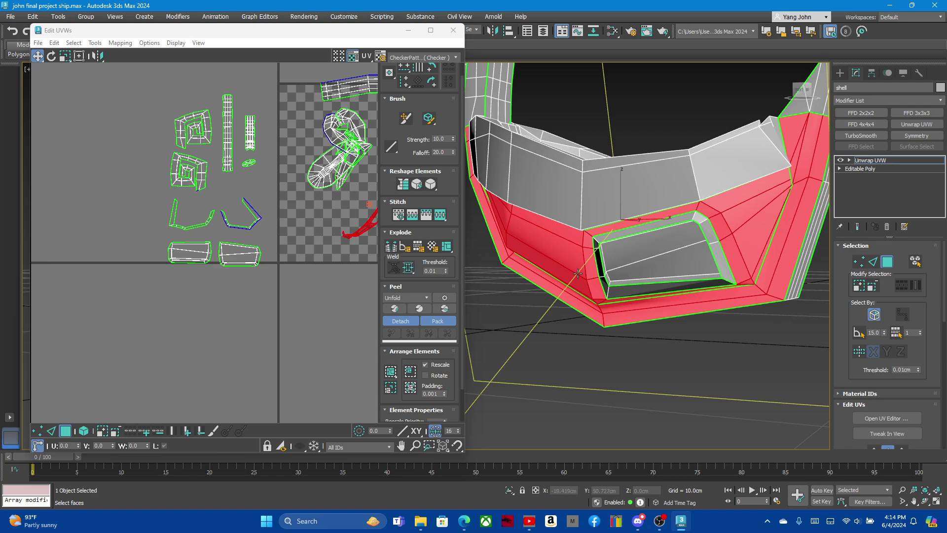
{"action": "middle_click_drag", "start_coordinate": [538, 252], "coordinate": [596, 282], "text": "alt"}
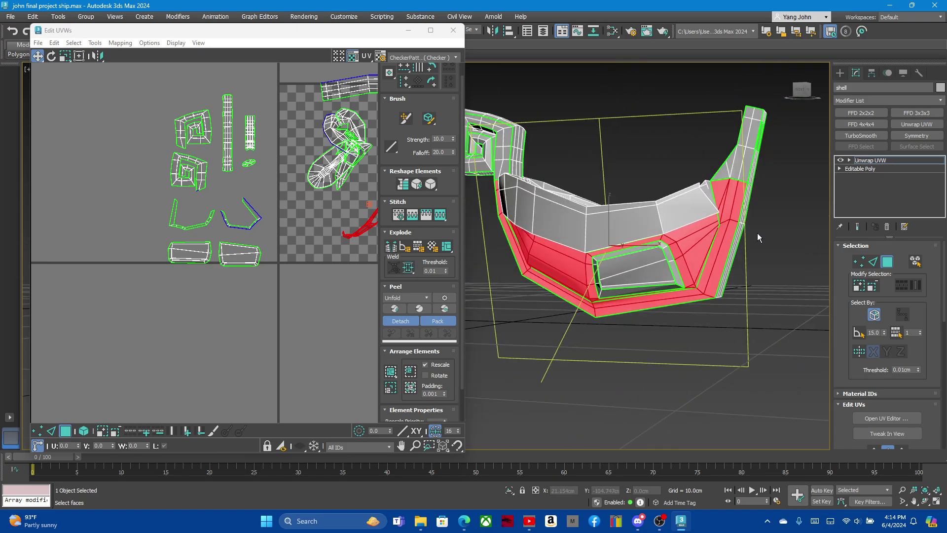
{"action": "left_click", "coordinate": [722, 193]}
{"action": "double_click", "coordinate": [721, 192]}
- Select a single thin triangular face where the hull meets its upright
{"action": "scroll", "coordinate": [716, 199], "scroll_direction": "up", "scroll_amount": 1}
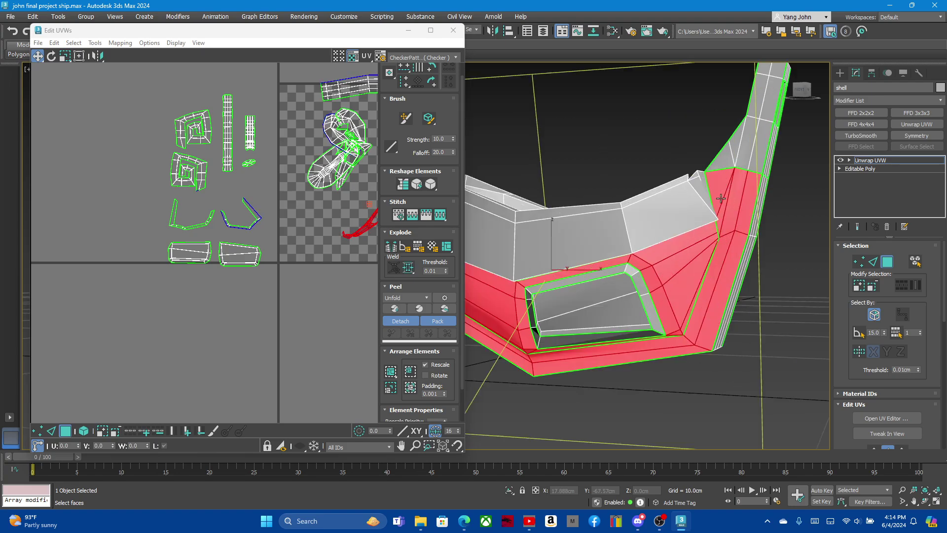
{"action": "scroll", "coordinate": [690, 222], "scroll_direction": "up", "scroll_amount": 2}
{"action": "scroll", "coordinate": [696, 231], "scroll_direction": "up", "scroll_amount": 1}
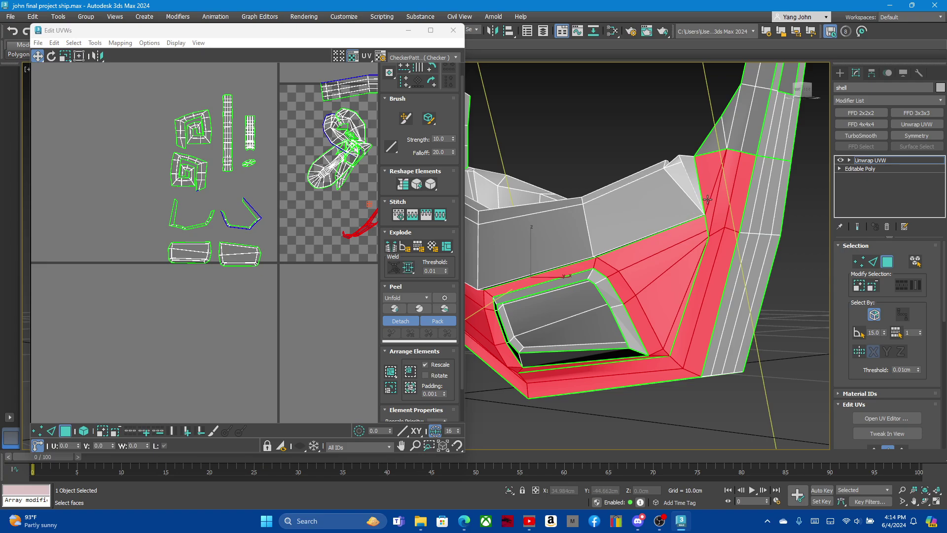
{"action": "left_click", "coordinate": [712, 213]}
{"action": "scroll", "coordinate": [711, 210], "scroll_direction": "up", "scroll_amount": 1}
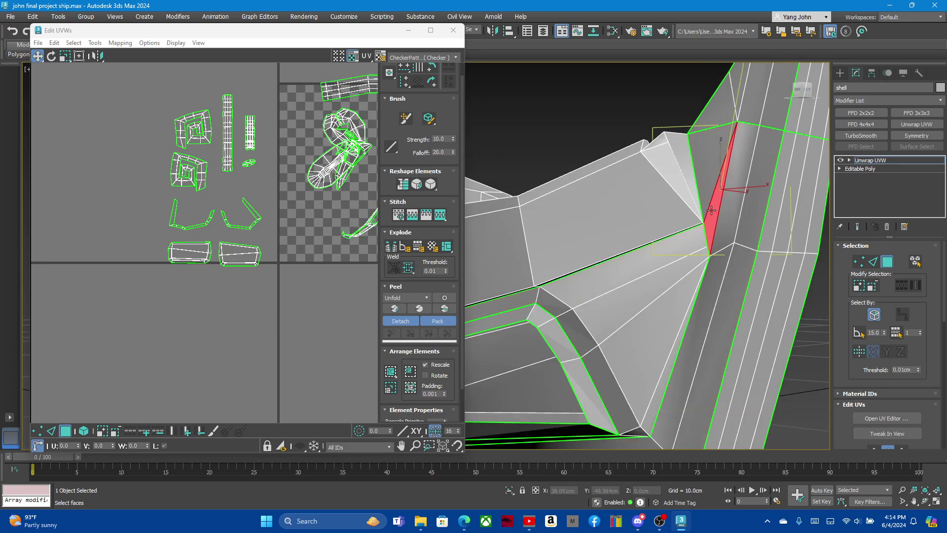
{"action": "left_click", "coordinate": [740, 212], "text": "ctrl"}
{"action": "left_click", "coordinate": [745, 256], "text": "ctrl"}
{"action": "scroll", "coordinate": [717, 232], "scroll_direction": "down", "scroll_amount": 3}
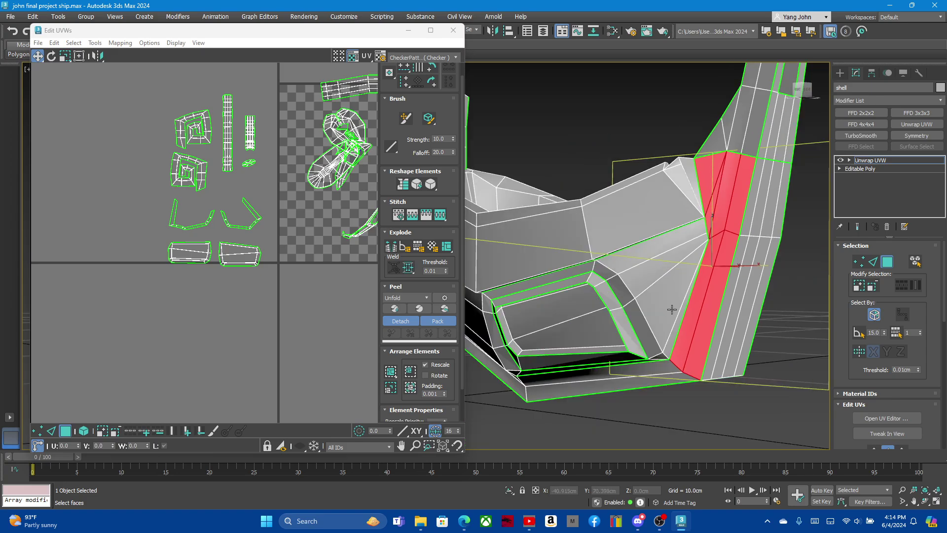
{"action": "scroll", "coordinate": [672, 310], "scroll_direction": "down", "scroll_amount": 1}
{"action": "scroll", "coordinate": [684, 341], "scroll_direction": "down", "scroll_amount": 2}
{"action": "scroll", "coordinate": [685, 342], "scroll_direction": "up", "scroll_amount": 6}
{"action": "left_click", "coordinate": [717, 272], "text": "ctrl"}
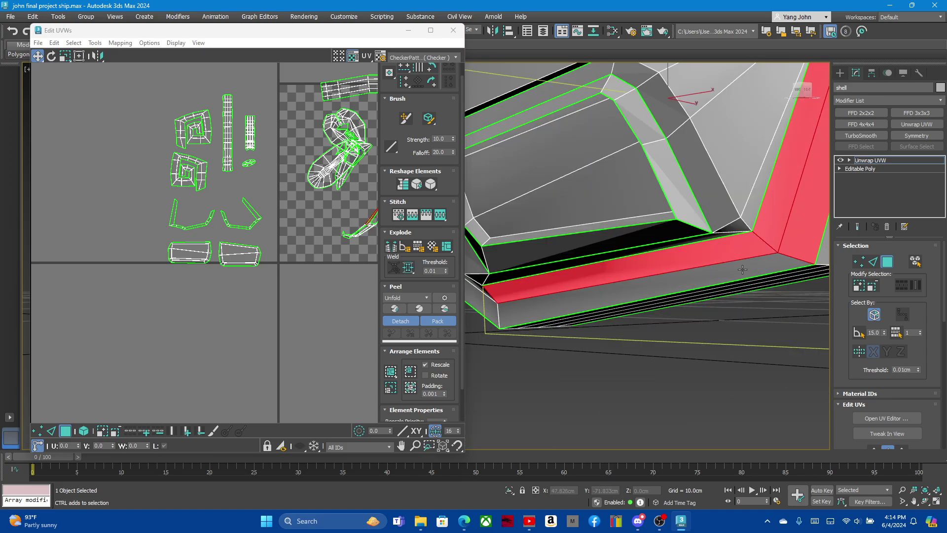
{"action": "middle_click_drag", "start_coordinate": [717, 272], "coordinate": [558, 264], "text": "alt"}
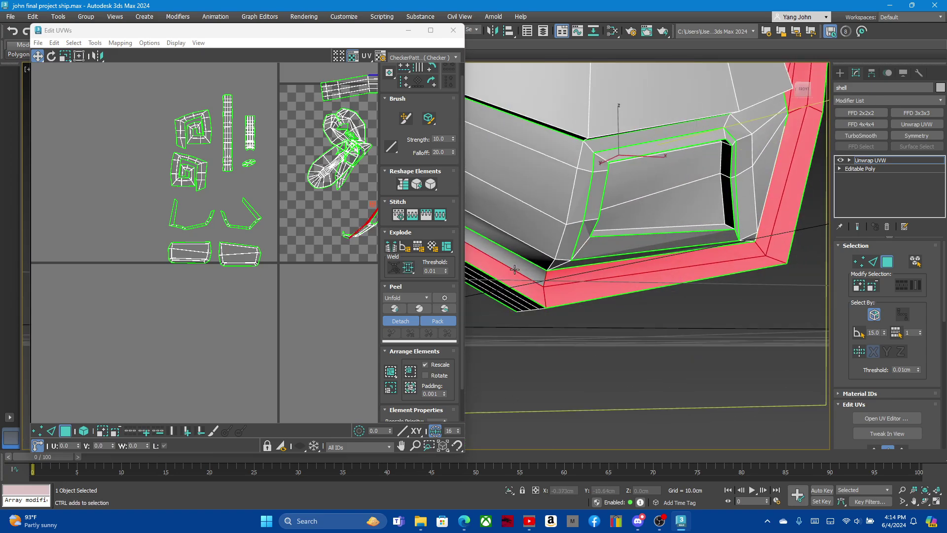
{"action": "scroll", "coordinate": [557, 265], "scroll_direction": "down", "scroll_amount": 4}
{"action": "scroll", "coordinate": [596, 242], "scroll_direction": "up", "scroll_amount": 5}
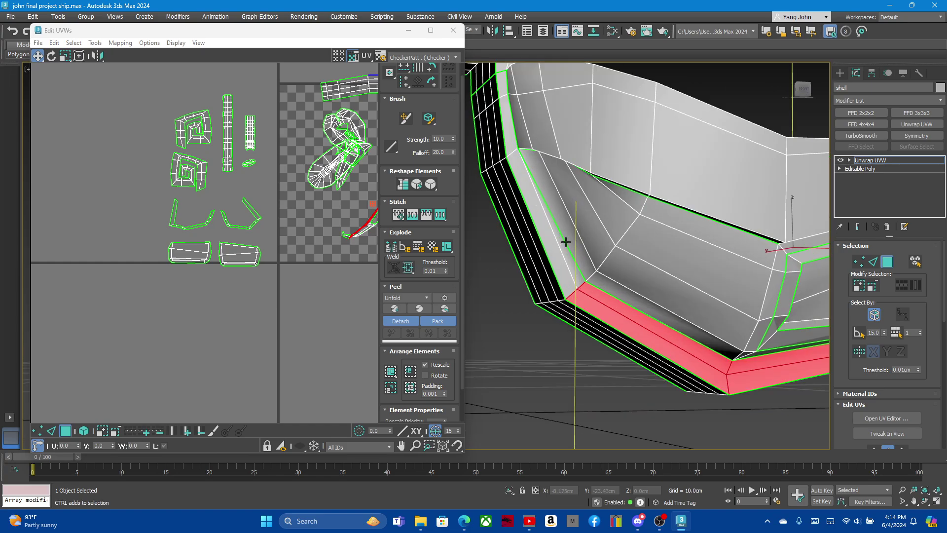
{"action": "scroll", "coordinate": [566, 200], "scroll_direction": "down", "scroll_amount": 3}
{"action": "scroll", "coordinate": [566, 200], "scroll_direction": "up", "scroll_amount": 5}
{"action": "scroll", "coordinate": [566, 200], "scroll_direction": "up", "scroll_amount": 2}
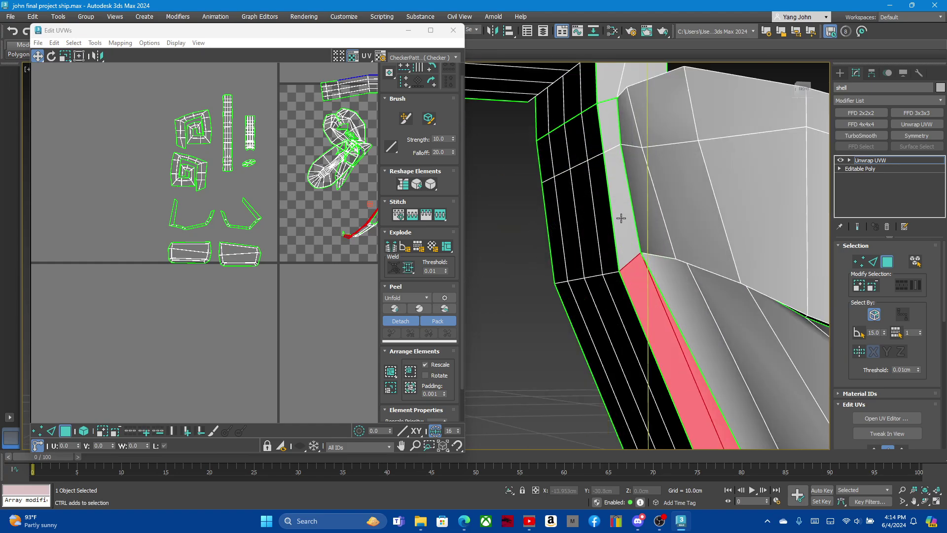
{"action": "scroll", "coordinate": [594, 287], "scroll_direction": "down", "scroll_amount": 3}
{"action": "left_click", "coordinate": [608, 284], "text": "ctrl"}
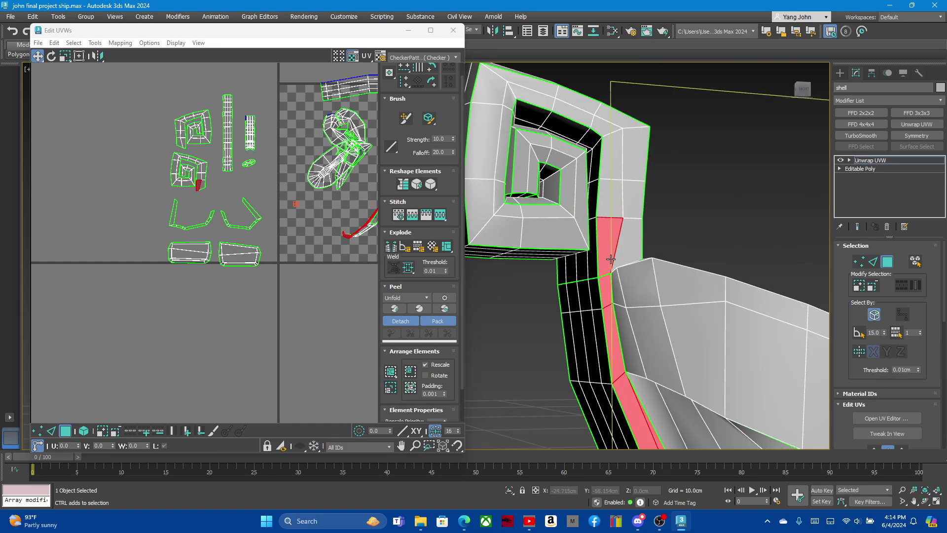
{"action": "left_click", "coordinate": [626, 237], "text": "ctrl"}
{"action": "left_click", "coordinate": [630, 209], "text": "ctrl"}
{"action": "left_click", "coordinate": [619, 159], "text": "ctrl"}
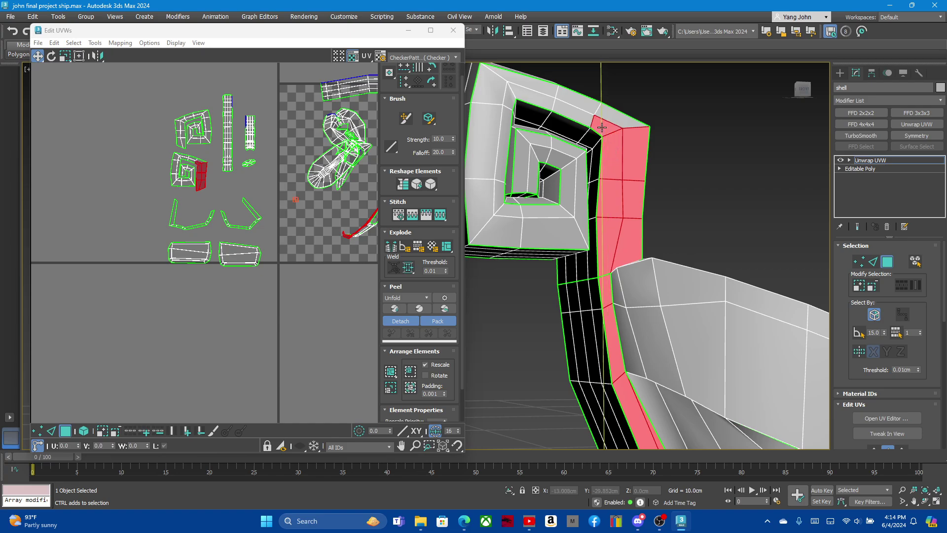
{"action": "left_click", "coordinate": [619, 116], "text": "ctrl"}
{"action": "left_click", "coordinate": [589, 104], "text": "ctrl"}
{"action": "left_click", "coordinate": [537, 95], "text": "ctrl"}
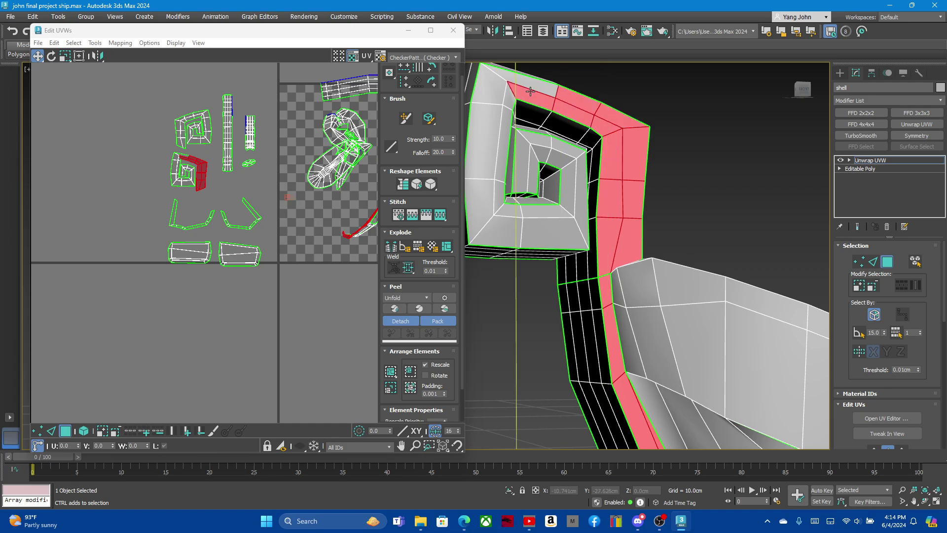
{"action": "left_click", "coordinate": [493, 85], "text": "ctrl"}
{"action": "left_click", "coordinate": [490, 131], "text": "ctrl"}
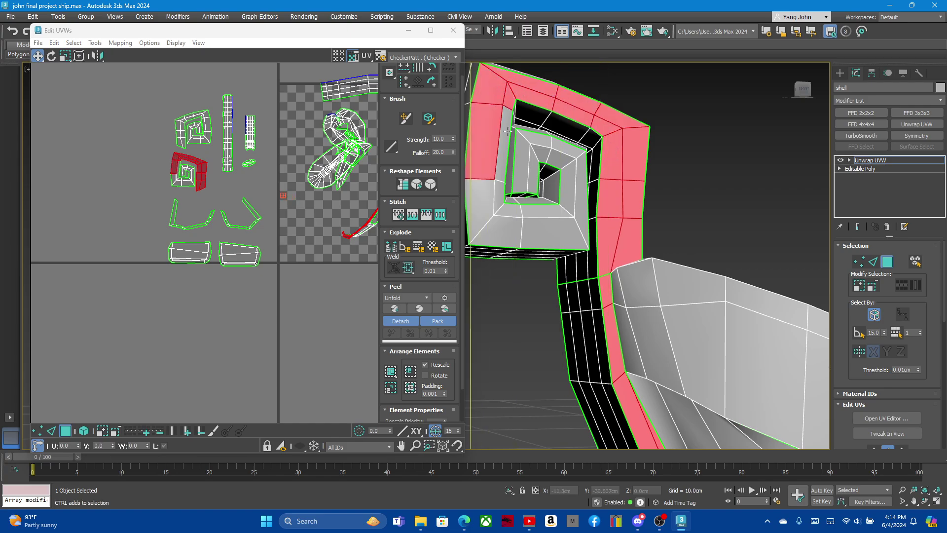
{"action": "left_click", "coordinate": [499, 168], "text": "ctrl"}
{"action": "left_click", "coordinate": [489, 223], "text": "ctrl"}
{"action": "left_click", "coordinate": [547, 227], "text": "ctrl"}
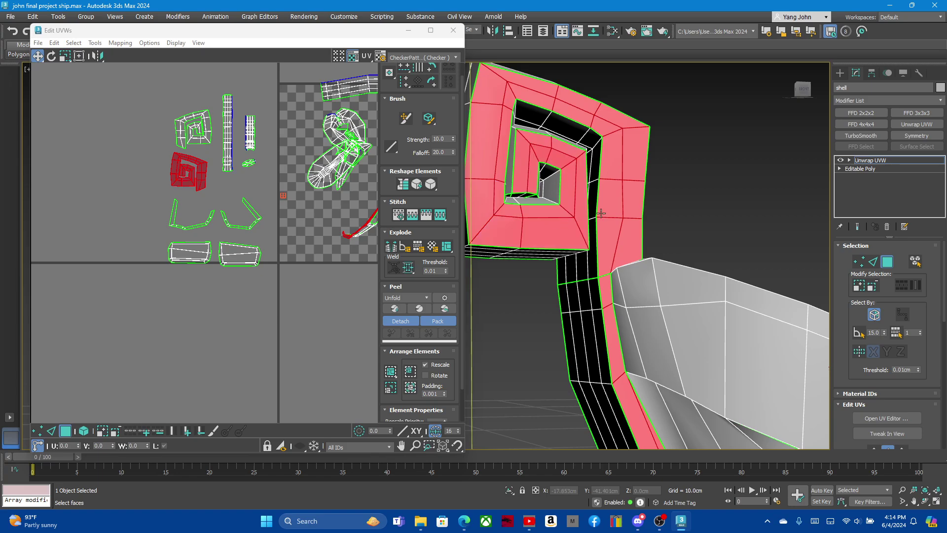
{"action": "scroll", "coordinate": [601, 213], "scroll_direction": "down", "scroll_amount": 5}
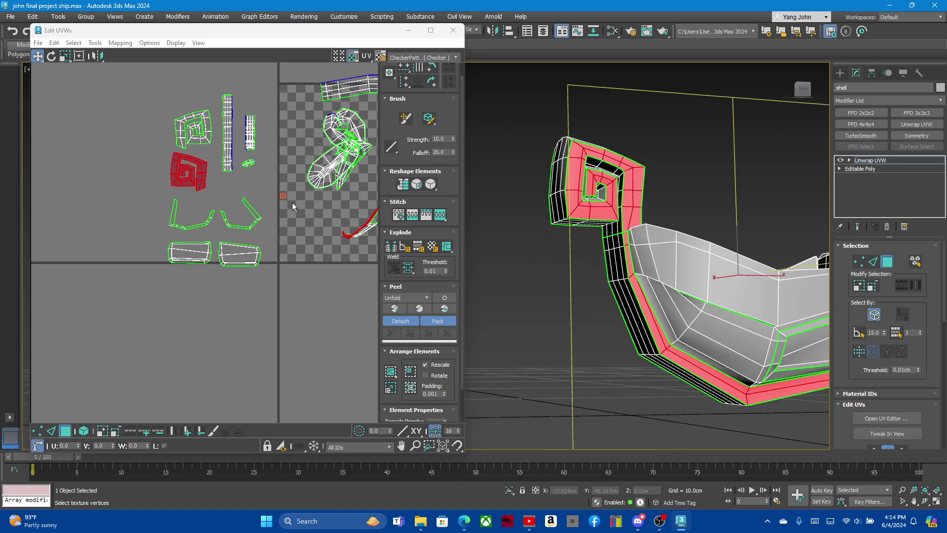
- Clear the face selection, zoom in, and select the first six hull faces around the window
{"action": "left_click", "coordinate": [147, 201]}
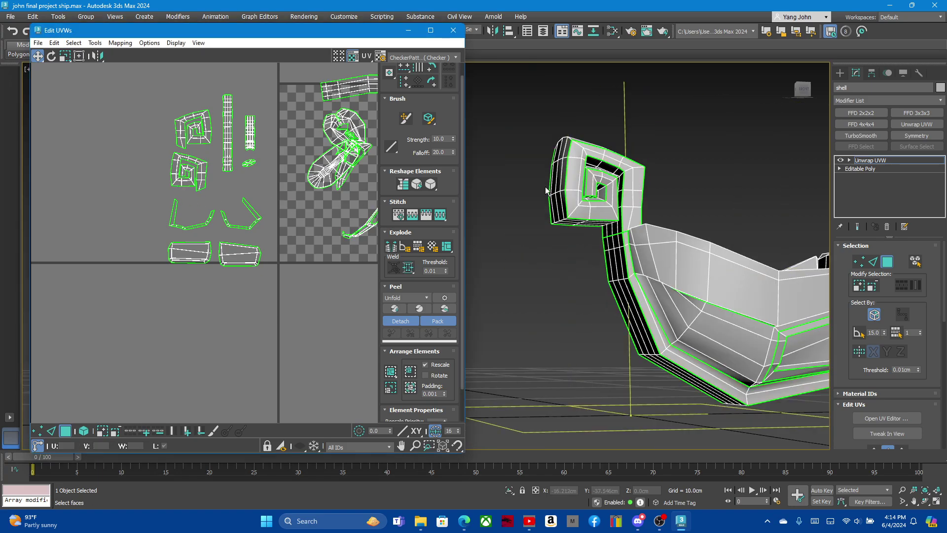
{"action": "scroll", "coordinate": [643, 177], "scroll_direction": "down", "scroll_amount": 4}
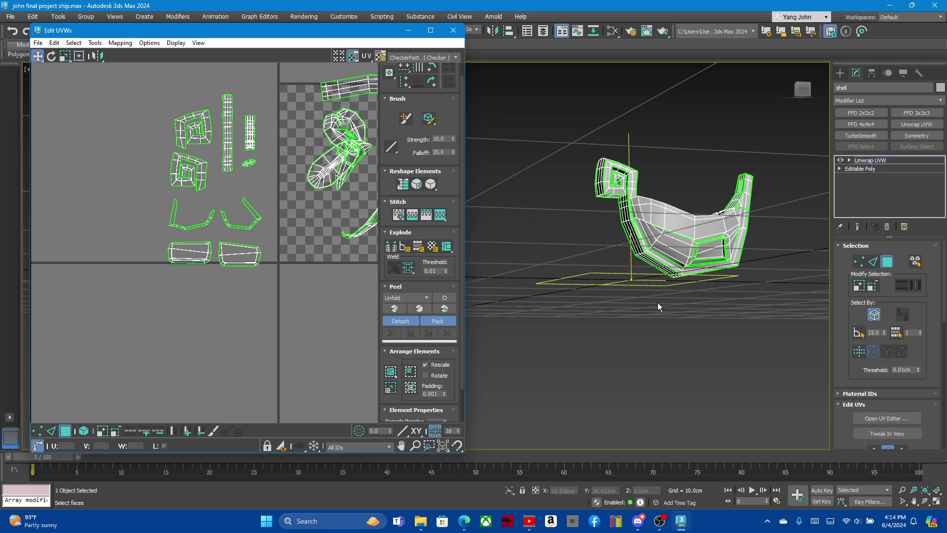
{"action": "scroll", "coordinate": [665, 256], "scroll_direction": "up", "scroll_amount": 2}
{"action": "scroll", "coordinate": [665, 245], "scroll_direction": "up", "scroll_amount": 2}
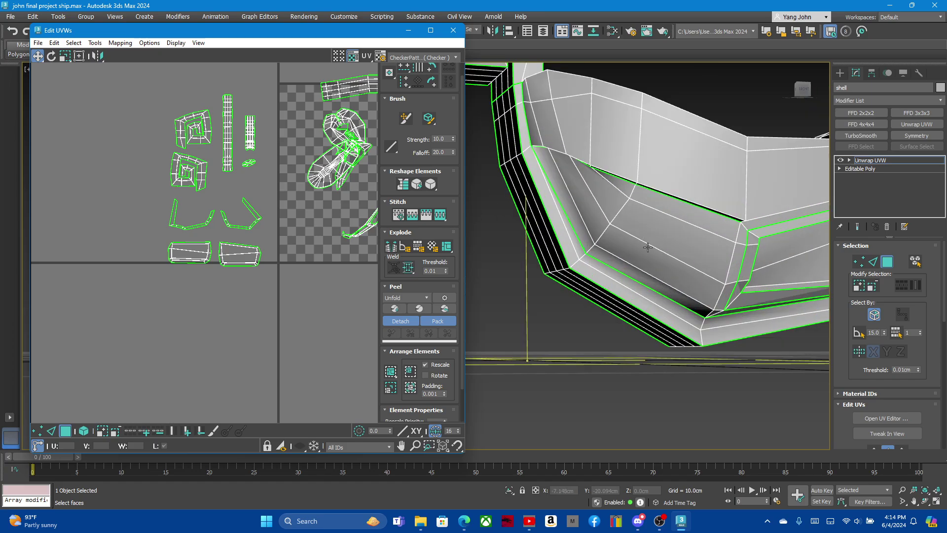
{"action": "scroll", "coordinate": [598, 243], "scroll_direction": "up", "scroll_amount": 2}
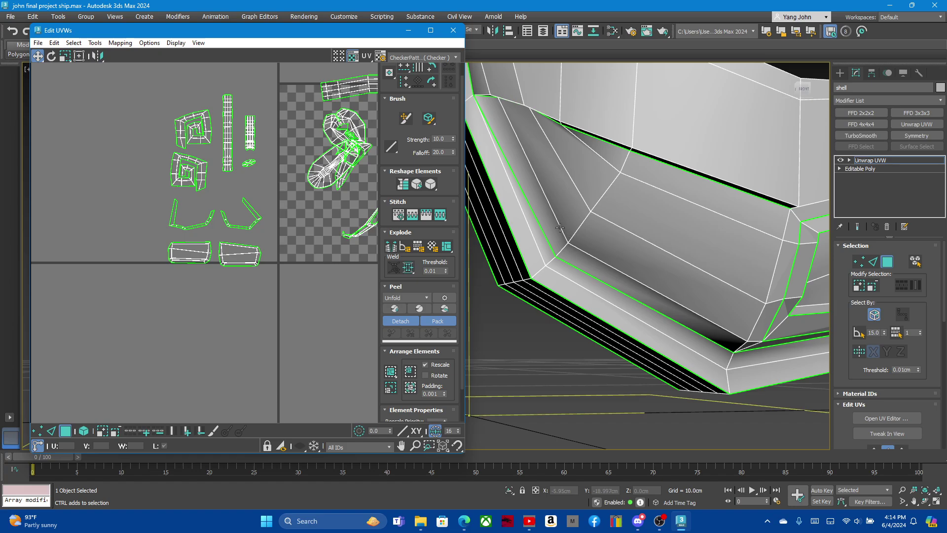
{"action": "scroll", "coordinate": [602, 212], "scroll_direction": "up", "scroll_amount": 1}
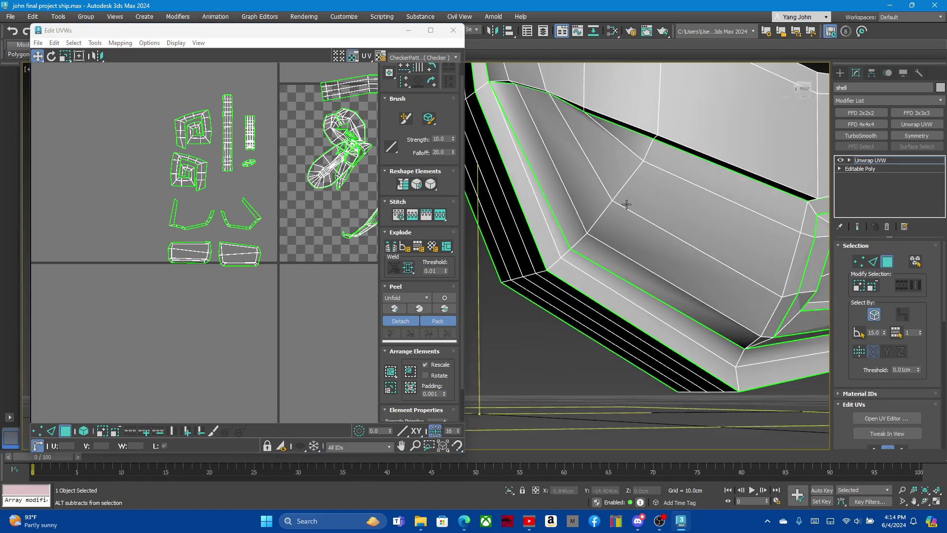
{"action": "scroll", "coordinate": [624, 205], "scroll_direction": "up", "scroll_amount": 2}
{"action": "scroll", "coordinate": [554, 103], "scroll_direction": "up", "scroll_amount": 1}
{"action": "scroll", "coordinate": [656, 199], "scroll_direction": "up", "scroll_amount": 1}
{"action": "scroll", "coordinate": [655, 199], "scroll_direction": "up", "scroll_amount": 1}
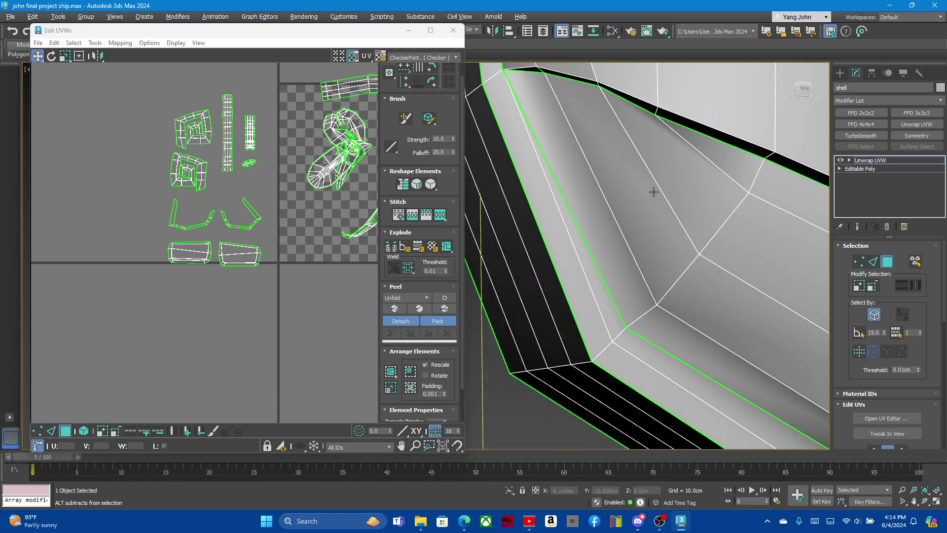
{"action": "left_click", "coordinate": [574, 150], "text": "ctrl"}
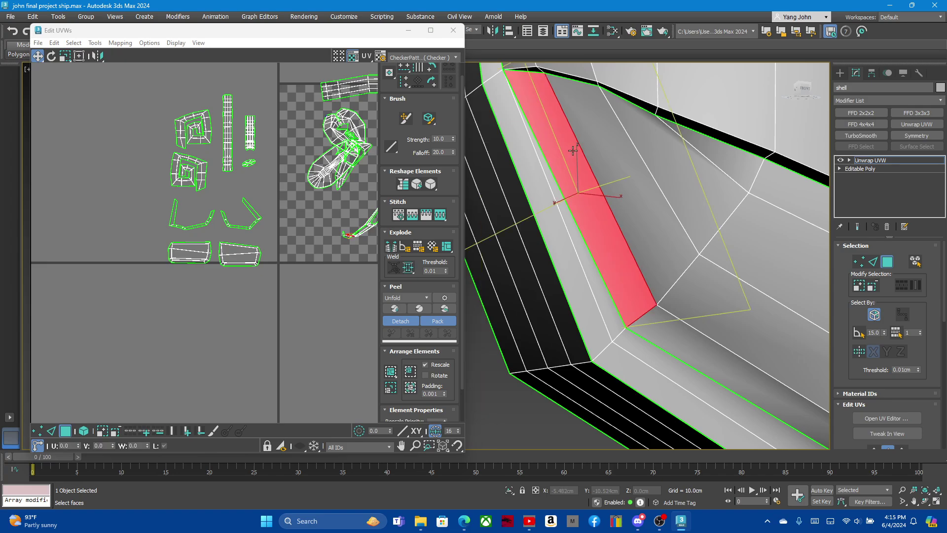
{"action": "left_click", "coordinate": [629, 153], "text": "ctrl"}
{"action": "left_click", "coordinate": [723, 158], "text": "ctrl"}
{"action": "left_click", "coordinate": [775, 188], "text": "ctrl"}
{"action": "left_click", "coordinate": [721, 256], "text": "ctrl"}
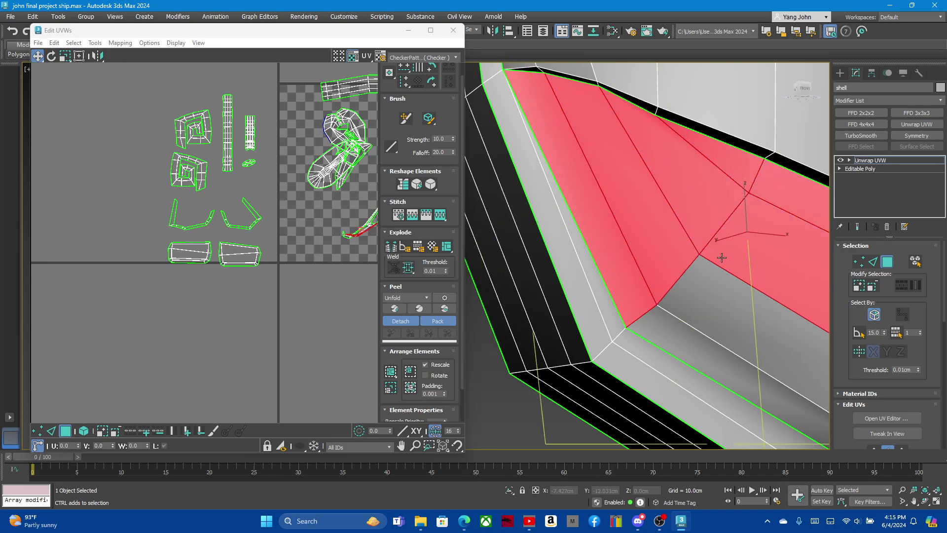
{"action": "left_click", "coordinate": [677, 328], "text": "ctrl"}
- Add the side, bottom, top, slanted, triangular and upper strip faces around the opening
{"action": "mouse_move", "coordinate": [677, 328]}
{"action": "middle_mouse_down", "text": "alt"}
{"action": "mouse_move", "coordinate": [758, 305]}
{"action": "mouse_move", "coordinate": [616, 296]}
{"action": "middle_mouse_up", "text": "alt"}
{"action": "left_click", "coordinate": [599, 277], "text": "ctrl"}
{"action": "left_click", "coordinate": [587, 318], "text": "ctrl"}
{"action": "left_click", "coordinate": [600, 240], "text": "ctrl"}
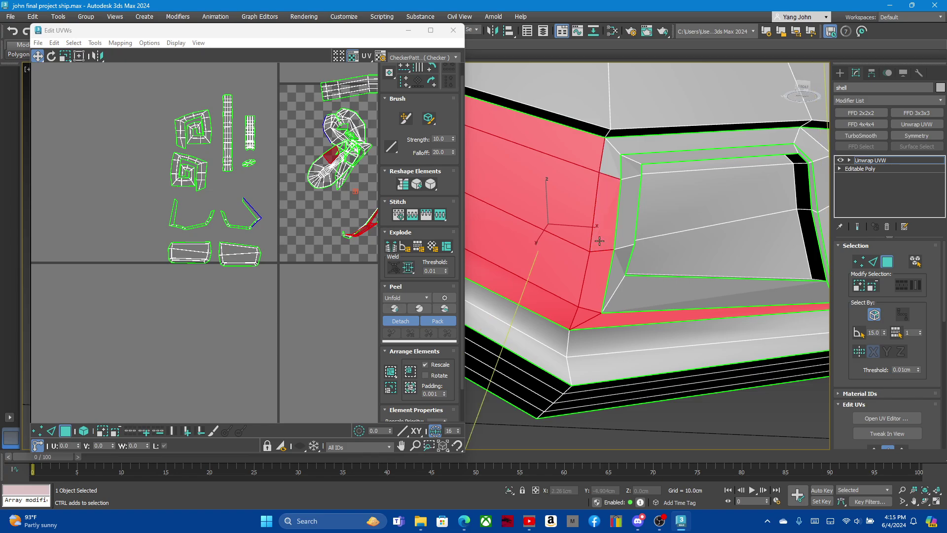
{"action": "left_click", "coordinate": [604, 180], "text": "ctrl"}
{"action": "left_click", "coordinate": [617, 147], "text": "ctrl"}
{"action": "mouse_move", "coordinate": [618, 147]}
{"action": "middle_mouse_down", "text": "alt"}
{"action": "mouse_move", "coordinate": [795, 208]}
{"action": "mouse_move", "coordinate": [742, 182]}
{"action": "middle_mouse_up", "text": "alt"}
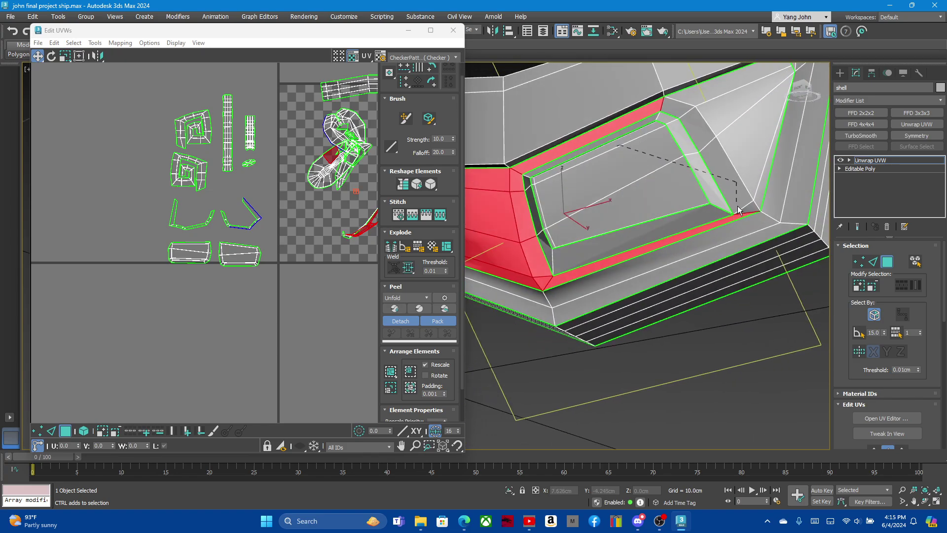
{"action": "left_click", "coordinate": [717, 183], "text": "ctrl"}
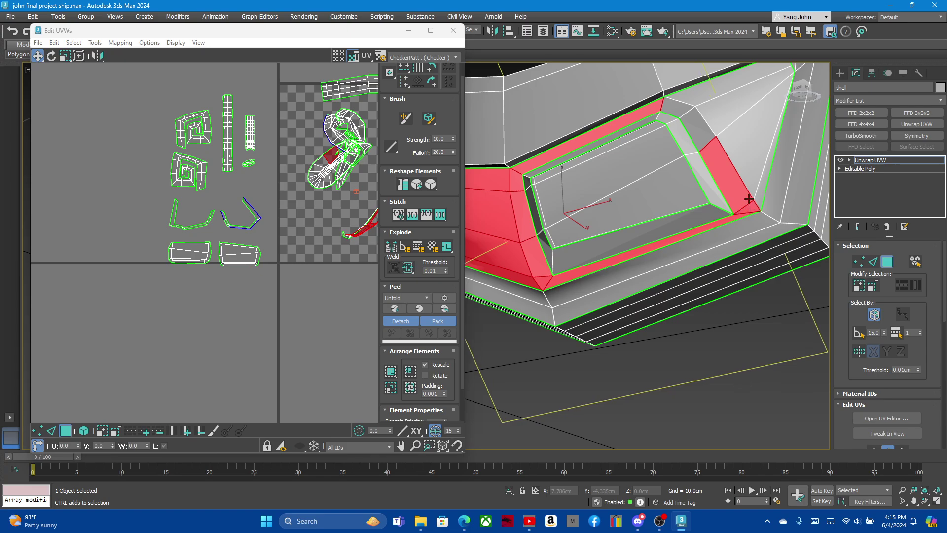
{"action": "left_click", "coordinate": [747, 173], "text": "ctrl"}
{"action": "left_click", "coordinate": [688, 119], "text": "ctrl"}
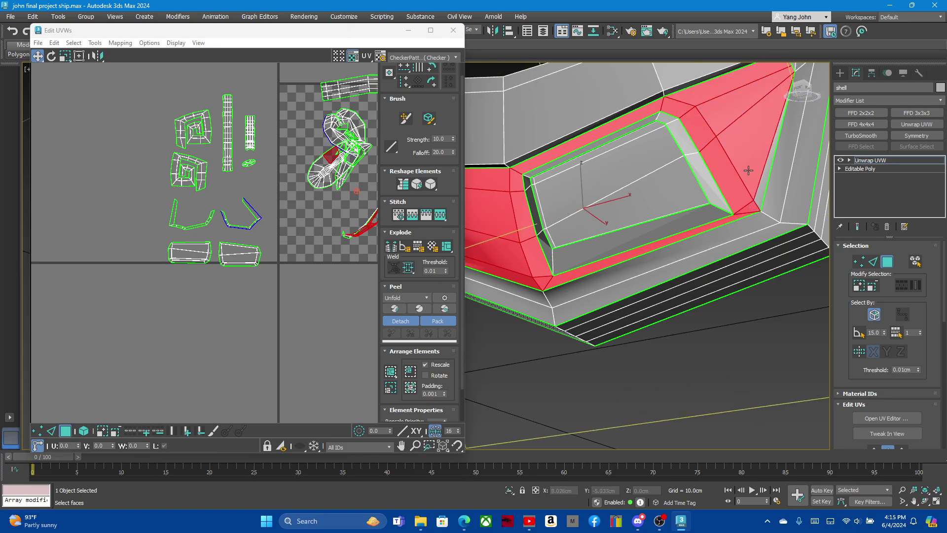
- Orbit and zoom around the window opening to inspect the selected faces
{"action": "mouse_move", "coordinate": [762, 182]}
{"action": "middle_mouse_down", "text": "alt"}
{"action": "mouse_move", "coordinate": [718, 207]}
{"action": "mouse_move", "coordinate": [770, 114]}
{"action": "middle_mouse_up", "text": "alt"}
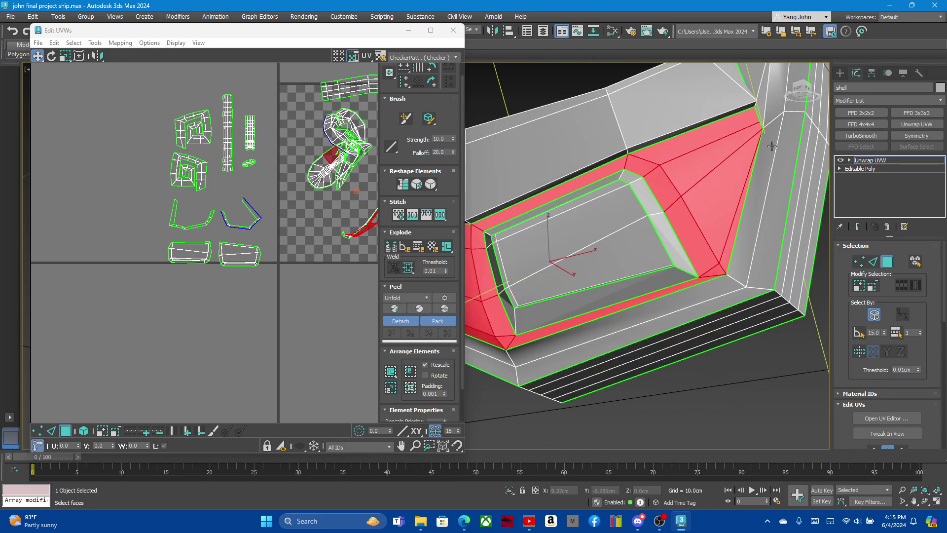
{"action": "scroll", "coordinate": [771, 146], "scroll_direction": "down", "scroll_amount": 5}
{"action": "middle_click_drag", "start_coordinate": [772, 146], "coordinate": [749, 203], "text": "alt"}
{"action": "scroll", "coordinate": [747, 208], "scroll_direction": "up", "scroll_amount": 5}
{"action": "scroll", "coordinate": [741, 215], "scroll_direction": "up", "scroll_amount": 3}
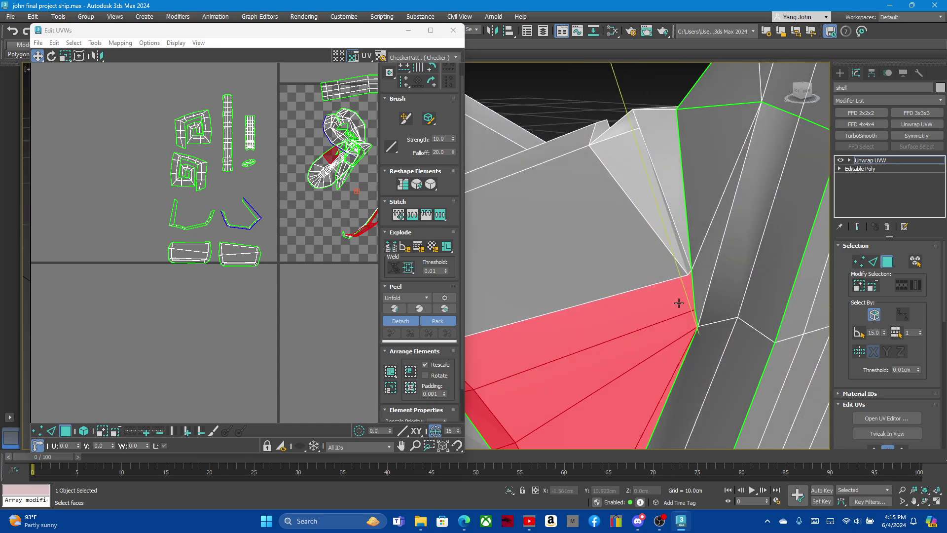
{"action": "middle_click_drag", "start_coordinate": [679, 303], "coordinate": [670, 322], "text": "alt"}
{"action": "scroll", "coordinate": [641, 318], "scroll_direction": "down", "scroll_amount": 3}
{"action": "scroll", "coordinate": [673, 250], "scroll_direction": "up", "scroll_amount": 3}
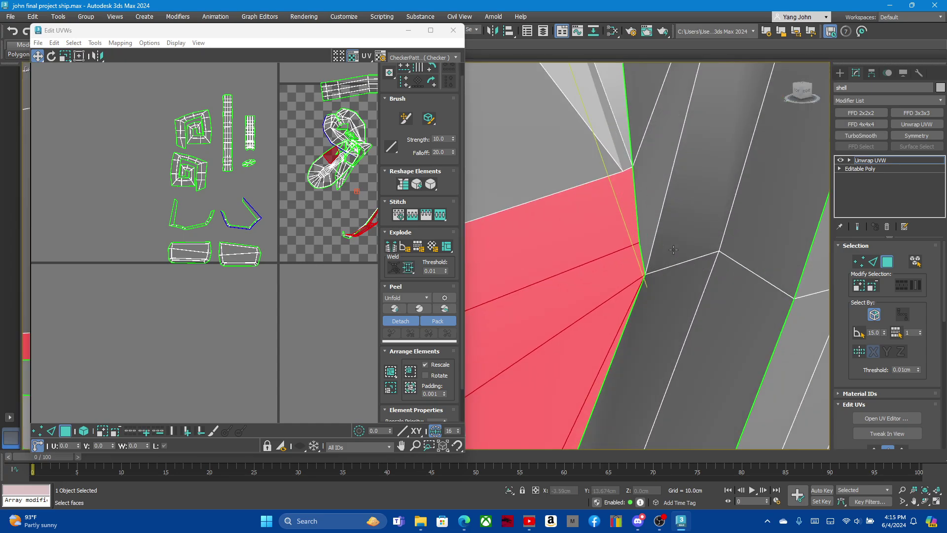
{"action": "middle_click_drag", "start_coordinate": [672, 250], "coordinate": [671, 307], "text": "alt"}
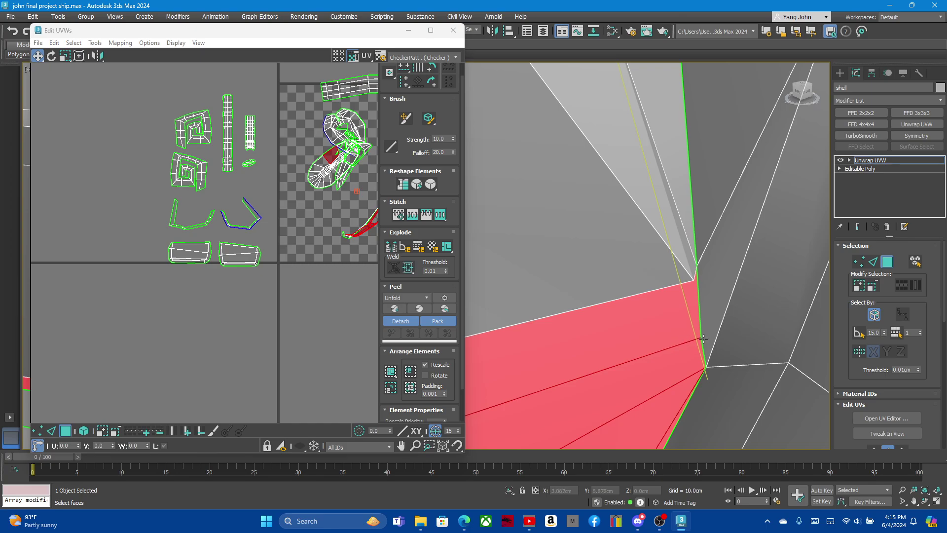
{"action": "scroll", "coordinate": [710, 310], "scroll_direction": "down", "scroll_amount": 2}
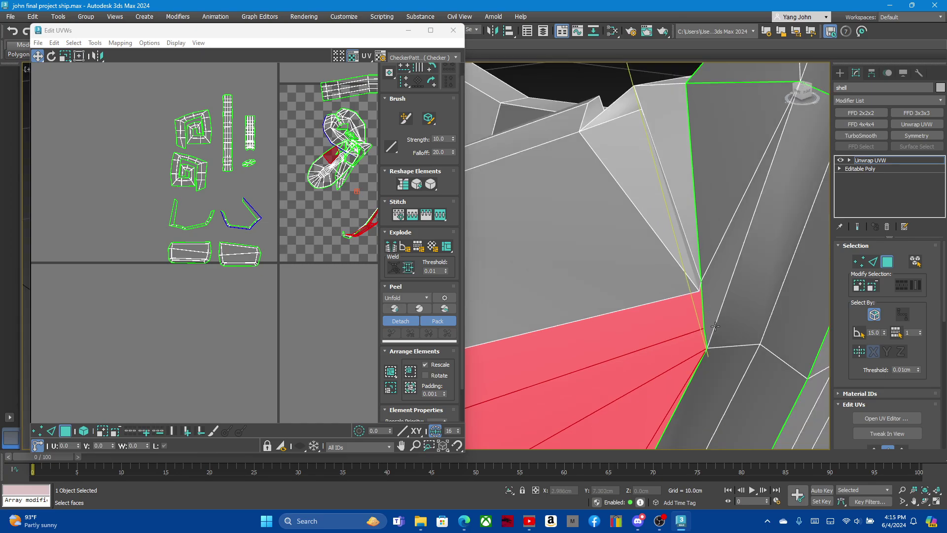
{"action": "scroll", "coordinate": [715, 325], "scroll_direction": "down", "scroll_amount": 3}
{"action": "mouse_move", "coordinate": [715, 326]}
{"action": "middle_mouse_down", "text": "alt"}
{"action": "mouse_move", "coordinate": [753, 300]}
{"action": "mouse_move", "coordinate": [806, 302]}
{"action": "middle_mouse_up", "text": "alt"}
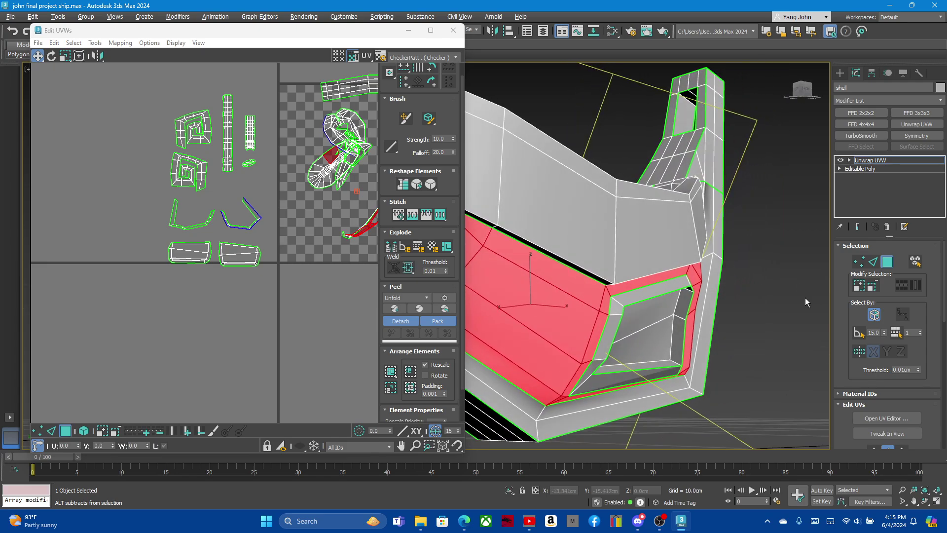
{"action": "scroll", "coordinate": [243, 212], "scroll_direction": "down", "scroll_amount": 2}
{"action": "scroll", "coordinate": [244, 212], "scroll_direction": "down", "scroll_amount": 1}
{"action": "scroll", "coordinate": [308, 207], "scroll_direction": "up", "scroll_amount": 2}
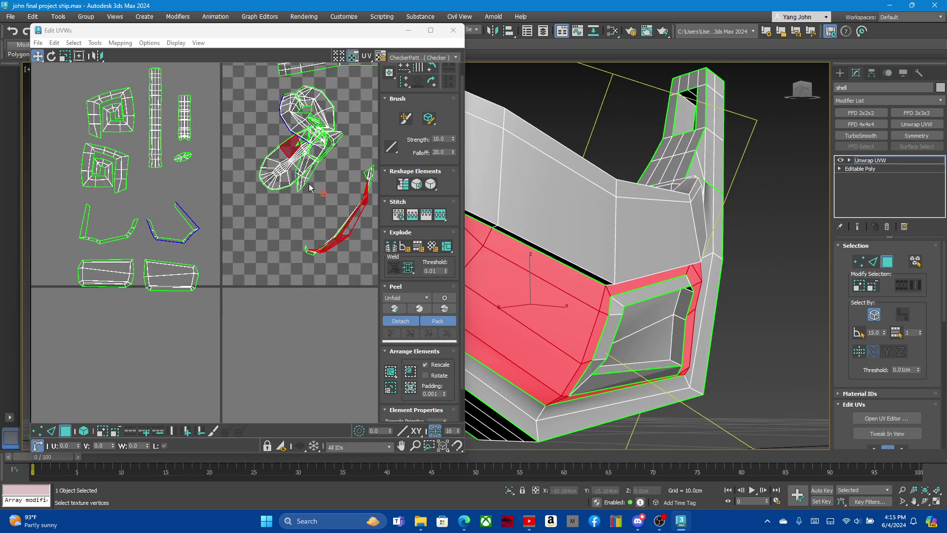
{"action": "scroll", "coordinate": [296, 183], "scroll_direction": "up", "scroll_amount": 2}
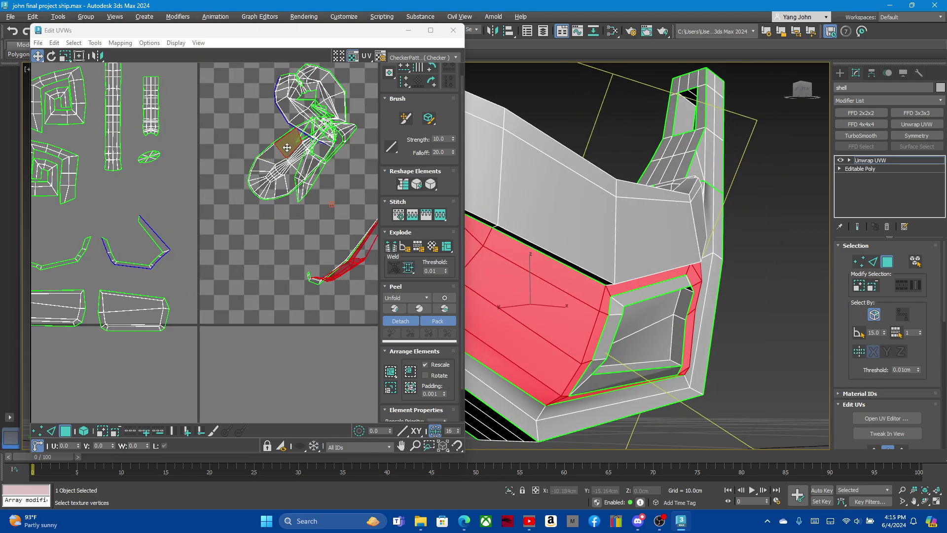
{"action": "left_click", "coordinate": [287, 148]}
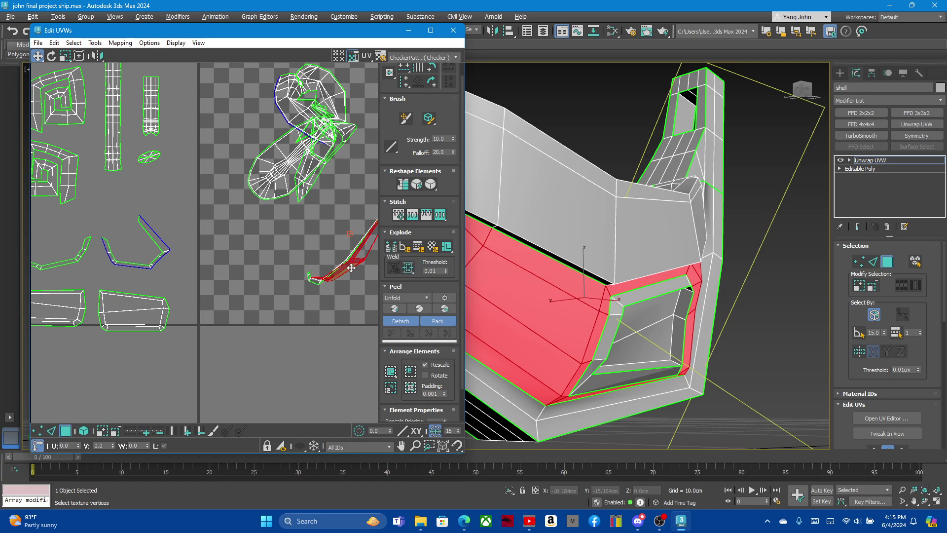
{"action": "left_click_drag", "start_coordinate": [351, 268], "coordinate": [237, 357]}
{"action": "scroll", "coordinate": [239, 259], "scroll_direction": "down", "scroll_amount": 2}
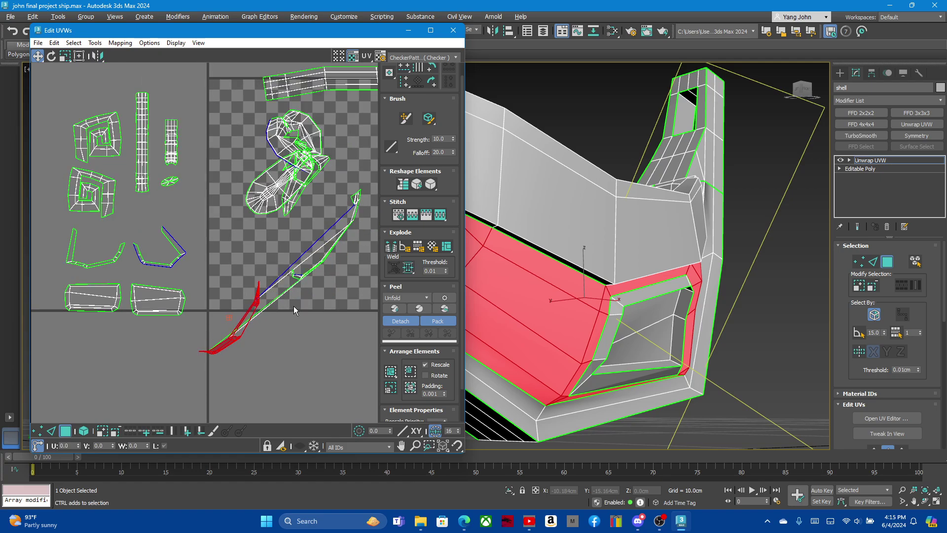
{"action": "key", "text": "ctrl+z"}
{"action": "scroll", "coordinate": [256, 296], "scroll_direction": "up", "scroll_amount": 1}
{"action": "scroll", "coordinate": [222, 284], "scroll_direction": "up", "scroll_amount": 2}
{"action": "scroll", "coordinate": [183, 272], "scroll_direction": "up", "scroll_amount": 2}
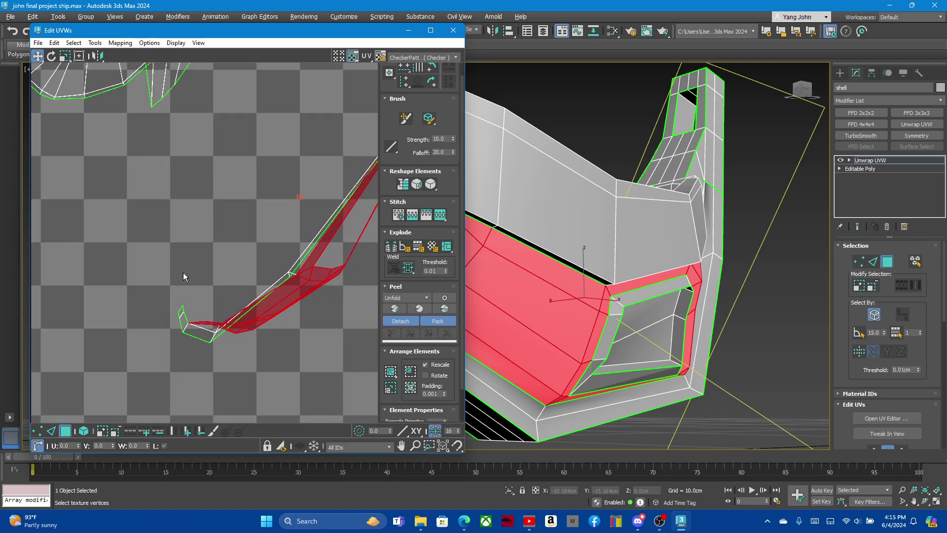
{"action": "scroll", "coordinate": [190, 338], "scroll_direction": "up", "scroll_amount": 2}
{"action": "scroll", "coordinate": [185, 333], "scroll_direction": "up", "scroll_amount": 2}
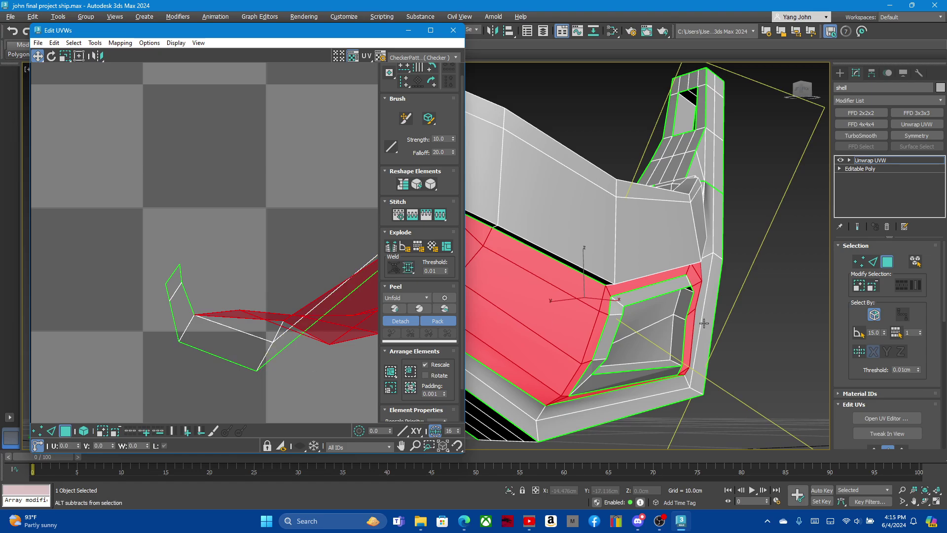
{"action": "scroll", "coordinate": [670, 314], "scroll_direction": "up", "scroll_amount": 3}
{"action": "mouse_move", "coordinate": [684, 317]}
{"action": "middle_mouse_down", "text": "alt"}
{"action": "mouse_move", "coordinate": [662, 279]}
{"action": "mouse_move", "coordinate": [638, 306]}
{"action": "mouse_move", "coordinate": [552, 319]}
{"action": "mouse_move", "coordinate": [636, 255]}
{"action": "mouse_move", "coordinate": [537, 229]}
{"action": "mouse_move", "coordinate": [572, 190]}
{"action": "middle_mouse_up", "text": "alt"}
{"action": "scroll", "coordinate": [552, 319], "scroll_direction": "down", "scroll_amount": 2}
{"action": "scroll", "coordinate": [527, 241], "scroll_direction": "up", "scroll_amount": 3}
{"action": "left_click", "coordinate": [618, 198]}
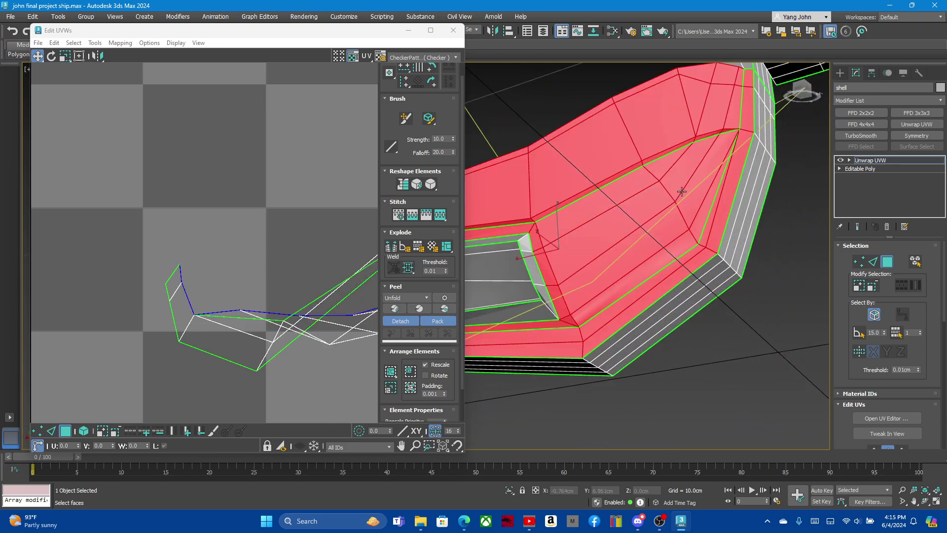
{"action": "scroll", "coordinate": [666, 222], "scroll_direction": "down", "scroll_amount": 5}
{"action": "mouse_move", "coordinate": [666, 223]}
{"action": "middle_mouse_down", "text": "alt"}
{"action": "mouse_move", "coordinate": [614, 235]}
{"action": "mouse_move", "coordinate": [592, 215]}
{"action": "mouse_move", "coordinate": [626, 238]}
{"action": "mouse_move", "coordinate": [556, 235]}
{"action": "middle_mouse_up", "text": "alt"}
{"action": "scroll", "coordinate": [568, 167], "scroll_direction": "up", "scroll_amount": 3}
{"action": "left_click", "coordinate": [579, 149]}
{"action": "key", "text": "z"}
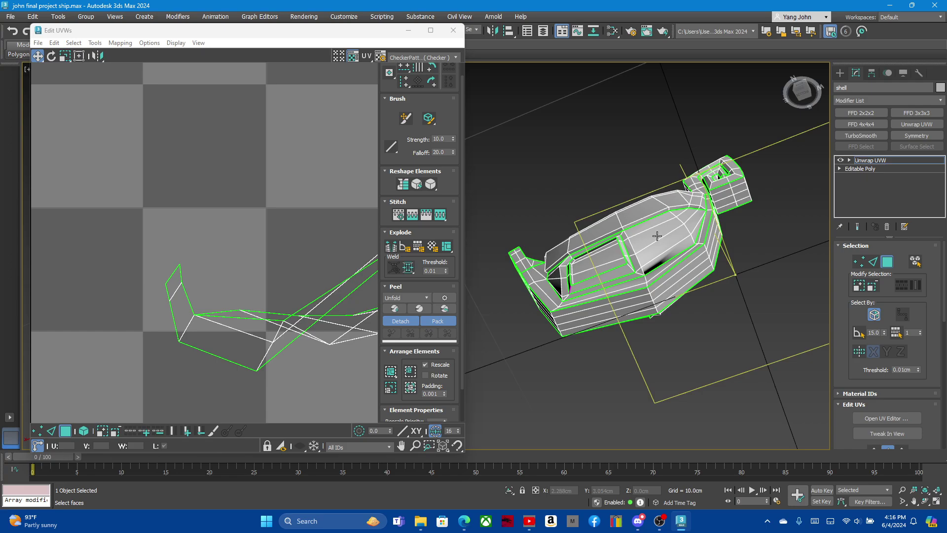
- Try a large face selection, clear it, and orbit to a side view of the recess
{"action": "left_click", "coordinate": [657, 236]}
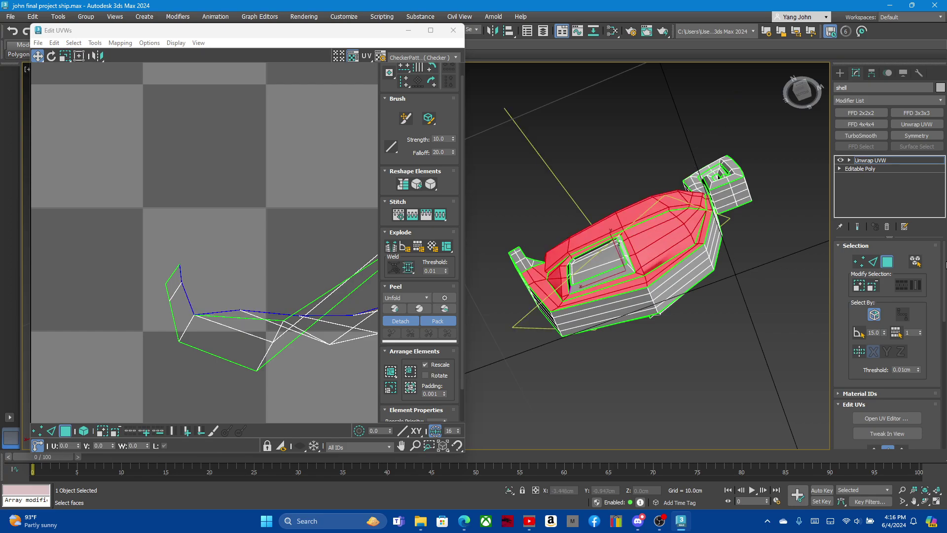
{"action": "scroll", "coordinate": [630, 285], "scroll_direction": "up", "scroll_amount": 3}
{"action": "left_click", "coordinate": [529, 301]}
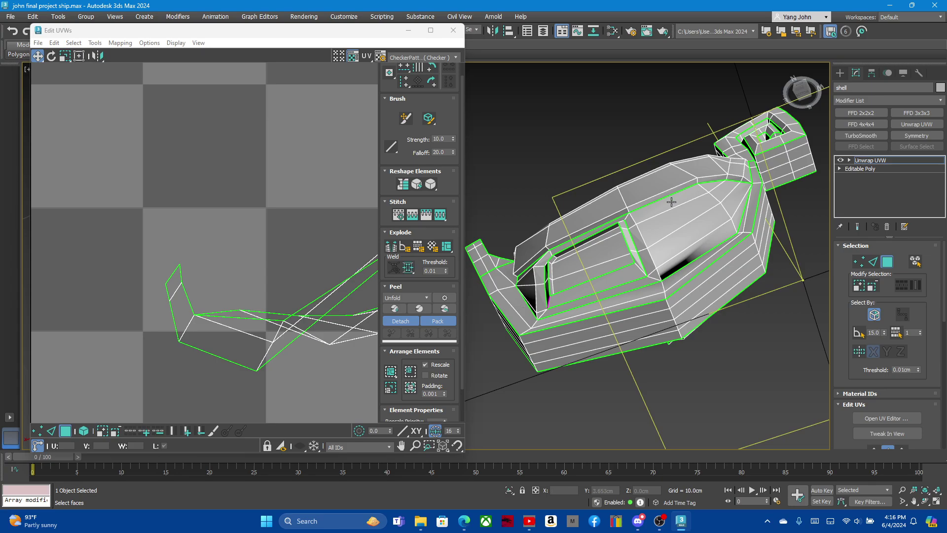
{"action": "middle_click_drag", "start_coordinate": [559, 250], "coordinate": [537, 294], "text": "alt"}
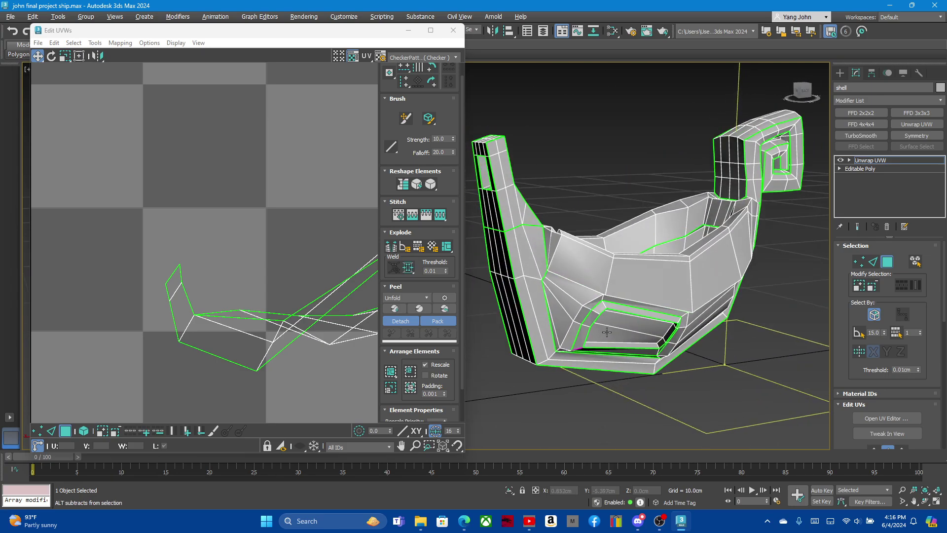
{"action": "scroll", "coordinate": [537, 293], "scroll_direction": "up", "scroll_amount": 4}
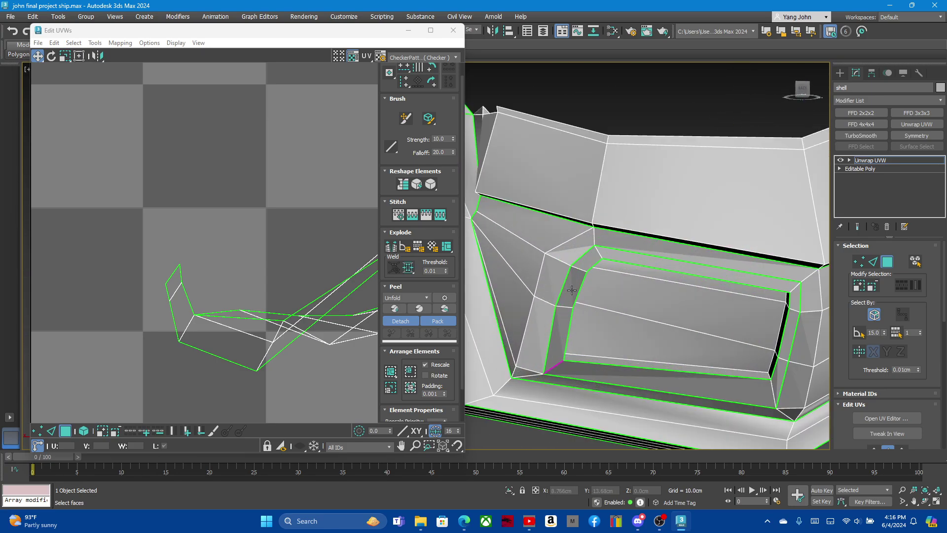
{"action": "left_click", "coordinate": [571, 290]}
{"action": "scroll", "coordinate": [576, 271], "scroll_direction": "down", "scroll_amount": 4}
{"action": "middle_click_drag", "start_coordinate": [576, 271], "coordinate": [635, 305], "text": "alt"}
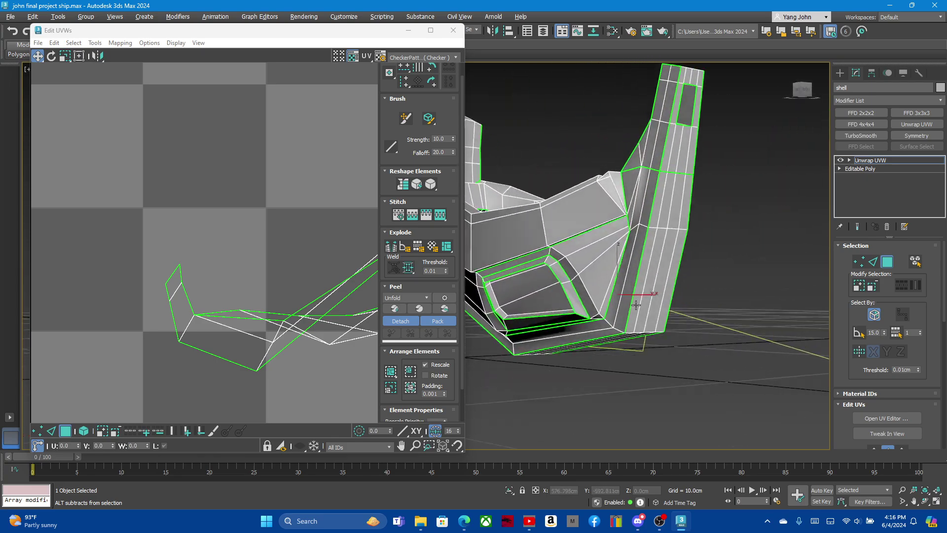
- Select the ring of faces around the window recess, checking it from several angles
{"action": "left_click", "coordinate": [560, 271]}
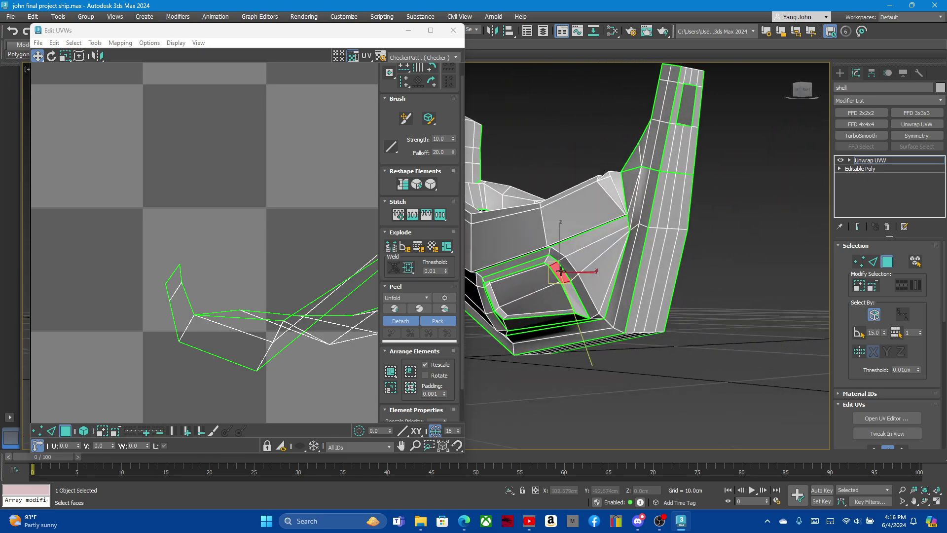
{"action": "left_click", "coordinate": [578, 251], "text": "ctrl"}
{"action": "middle_click_drag", "start_coordinate": [607, 272], "coordinate": [624, 203], "text": "alt"}
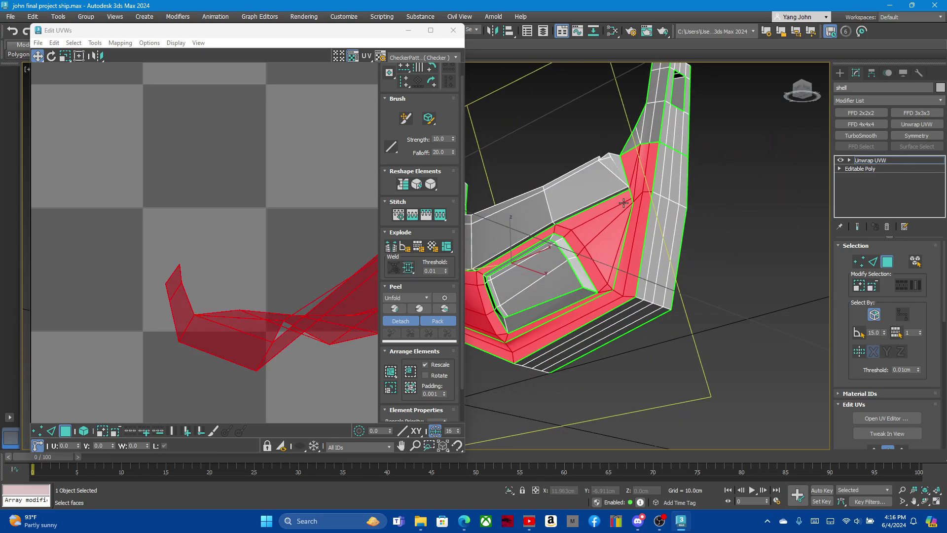
{"action": "scroll", "coordinate": [479, 285], "scroll_direction": "down", "scroll_amount": 5}
{"action": "scroll", "coordinate": [641, 266], "scroll_direction": "up", "scroll_amount": 4}
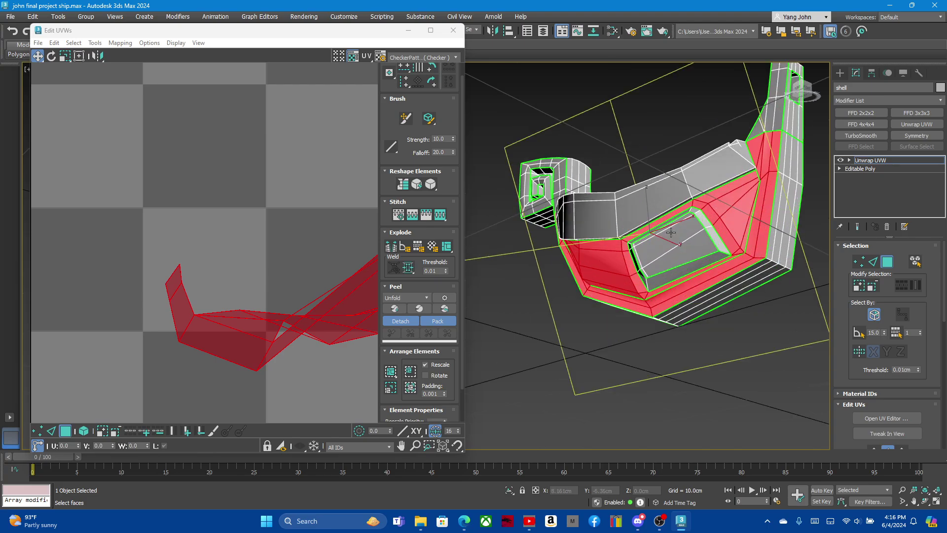
{"action": "scroll", "coordinate": [690, 261], "scroll_direction": "up", "scroll_amount": 2}
{"action": "scroll", "coordinate": [702, 261], "scroll_direction": "up", "scroll_amount": 3}
{"action": "middle_click_drag", "start_coordinate": [702, 261], "coordinate": [641, 296], "text": "alt"}
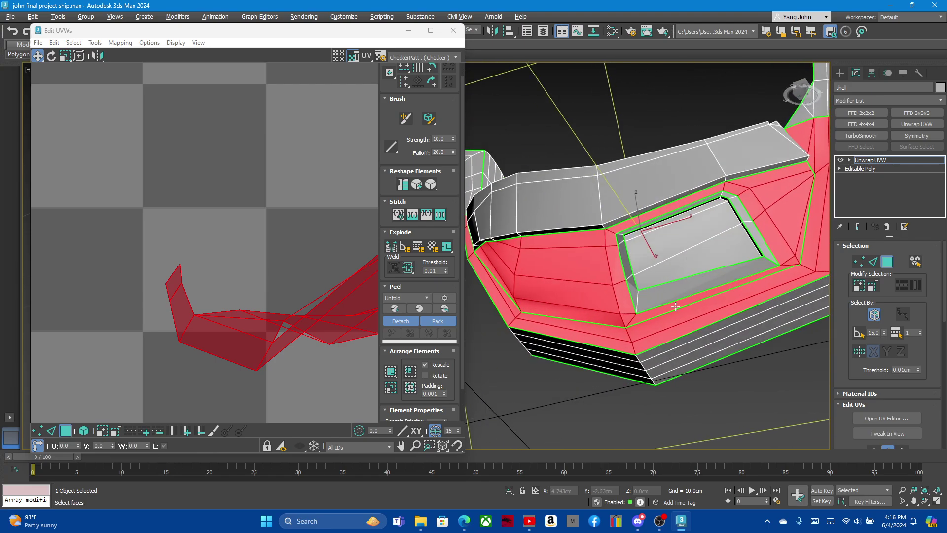
{"action": "left_click", "coordinate": [575, 404]}
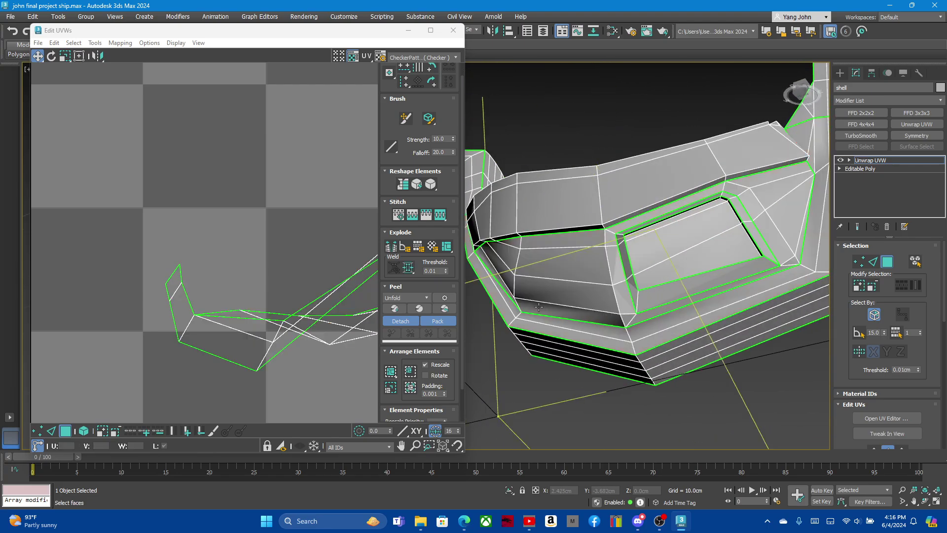
{"action": "left_click", "coordinate": [533, 283]}
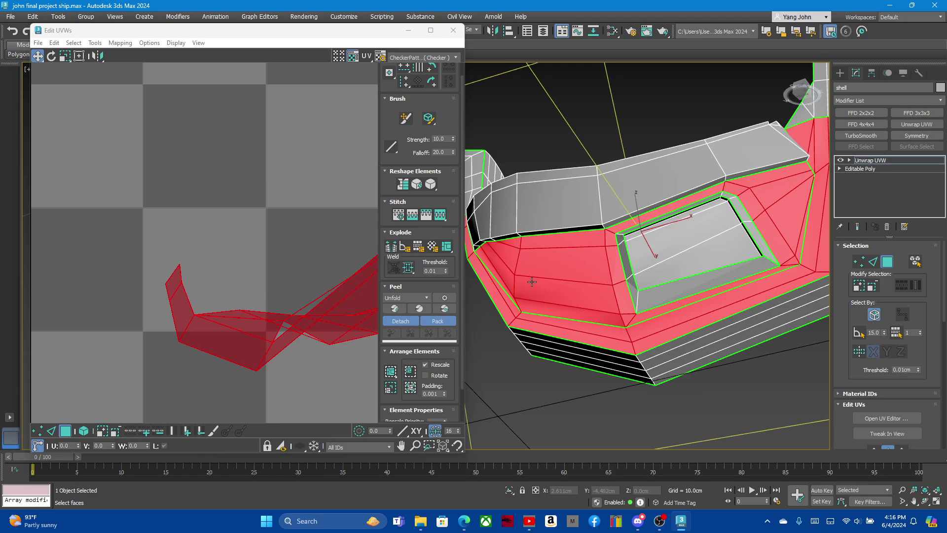
- Reselect the recess faces, narrowing to its left strip, and change to Edge selection
{"action": "left_click", "coordinate": [517, 245]}
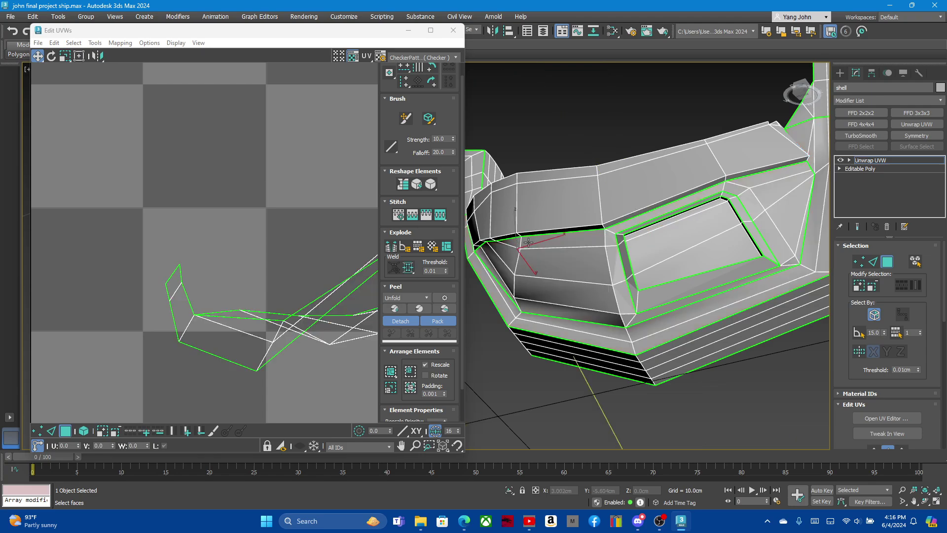
{"action": "left_click", "coordinate": [515, 244]}
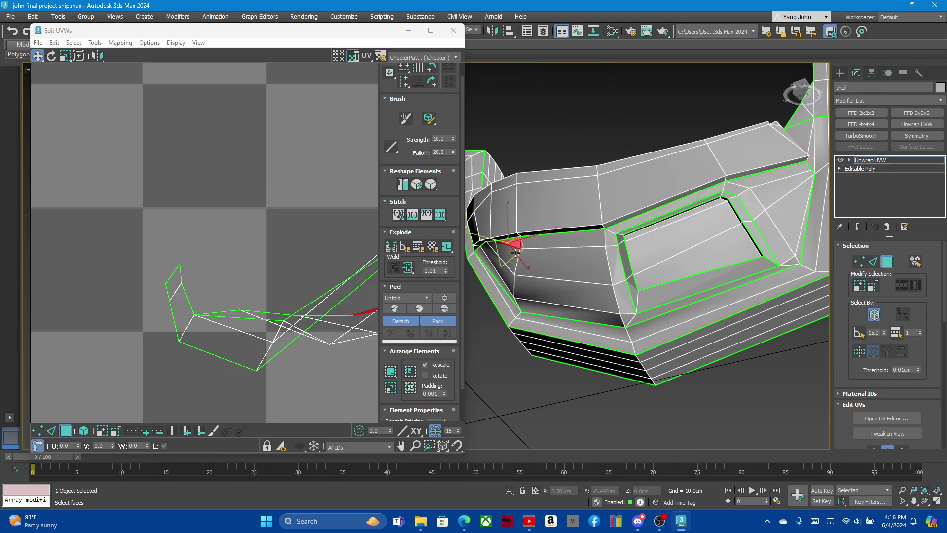
{"action": "left_click", "coordinate": [539, 313], "text": "ctrl"}
{"action": "left_click", "coordinate": [536, 290], "text": "ctrl"}
{"action": "left_click", "coordinate": [541, 271], "text": "ctrl"}
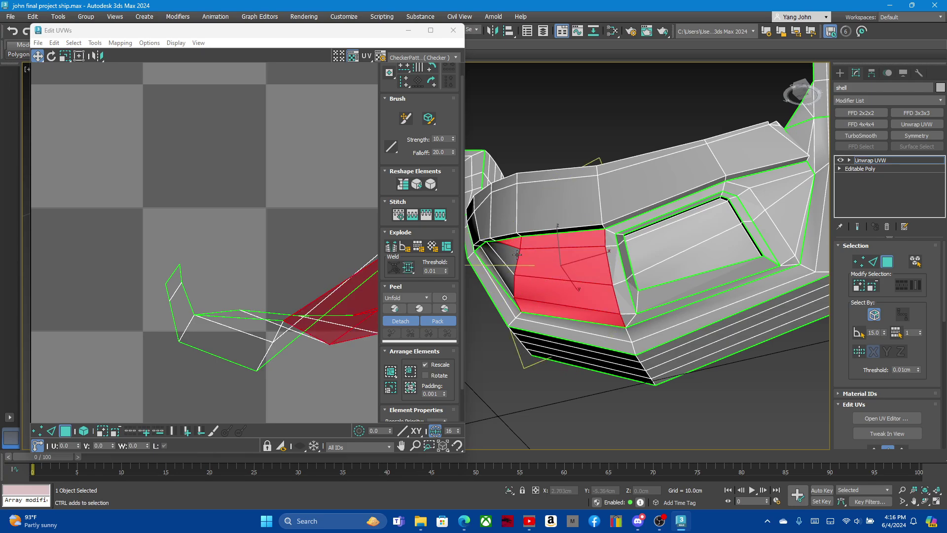
{"action": "left_click", "coordinate": [500, 261], "text": "ctrl"}
{"action": "left_click", "coordinate": [494, 278], "text": "ctrl"}
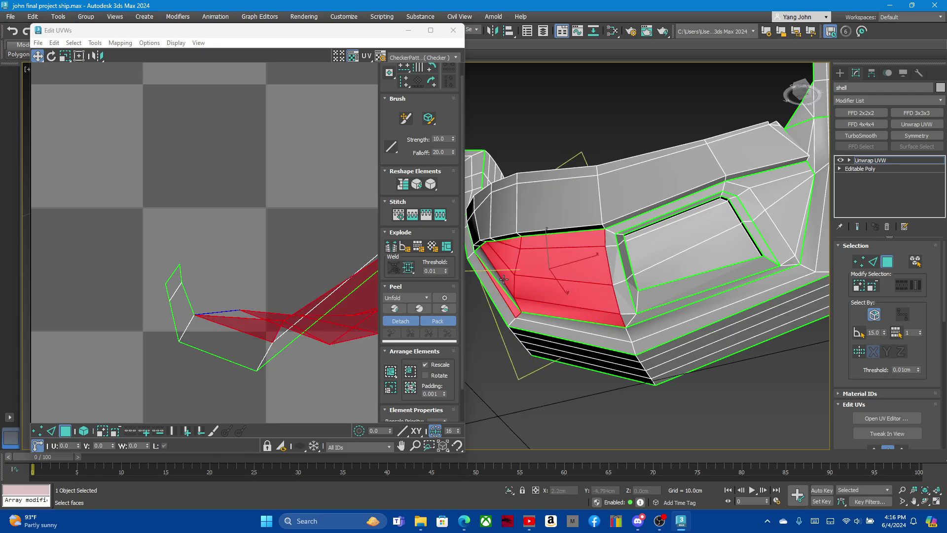
{"action": "scroll", "coordinate": [503, 279], "scroll_direction": "up", "scroll_amount": 3}
{"action": "left_click", "coordinate": [506, 286]}
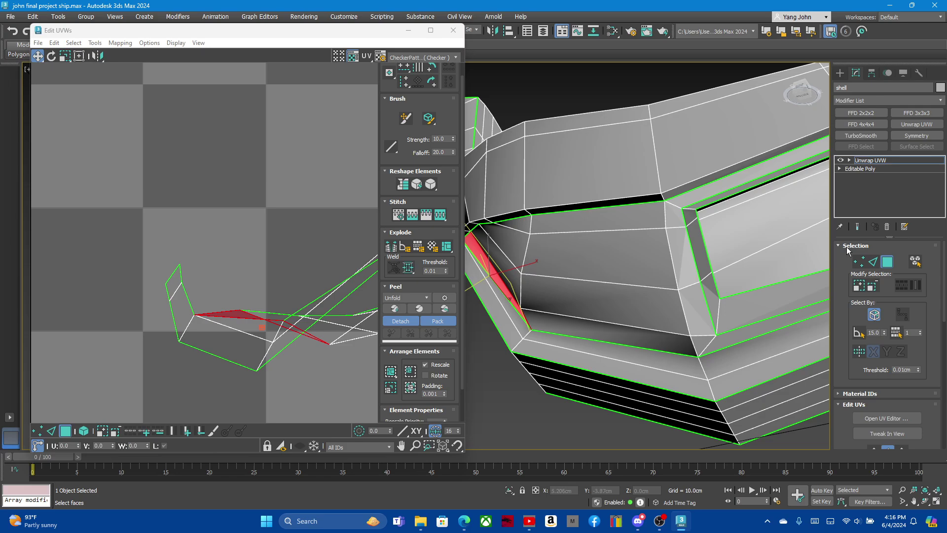
{"action": "left_click", "coordinate": [873, 261]}
- Select the left diagonal and bottom edges of the window recess
{"action": "left_click", "coordinate": [499, 288]}
{"action": "left_click", "coordinate": [551, 332], "text": "ctrl"}
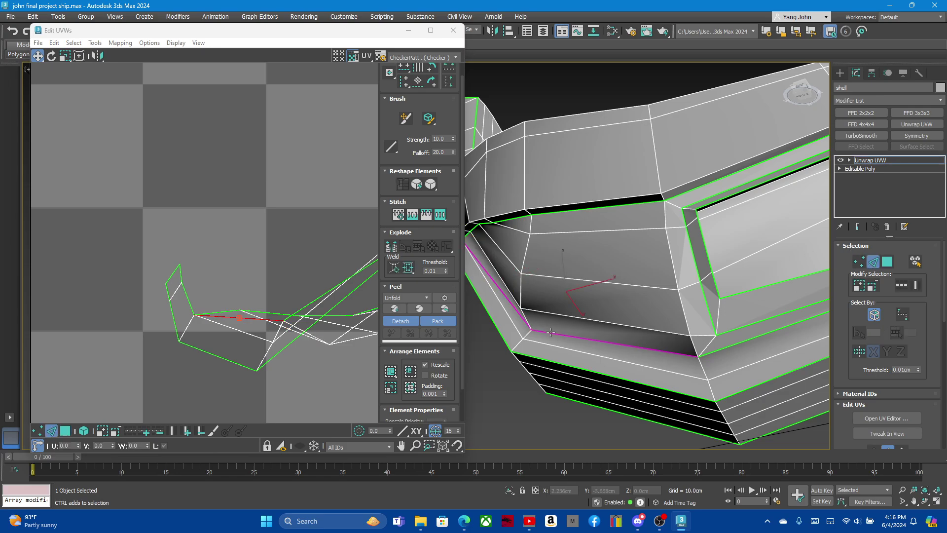
{"action": "scroll", "coordinate": [715, 356], "scroll_direction": "down", "scroll_amount": 2}
{"action": "scroll", "coordinate": [658, 306], "scroll_direction": "down", "scroll_amount": 2}
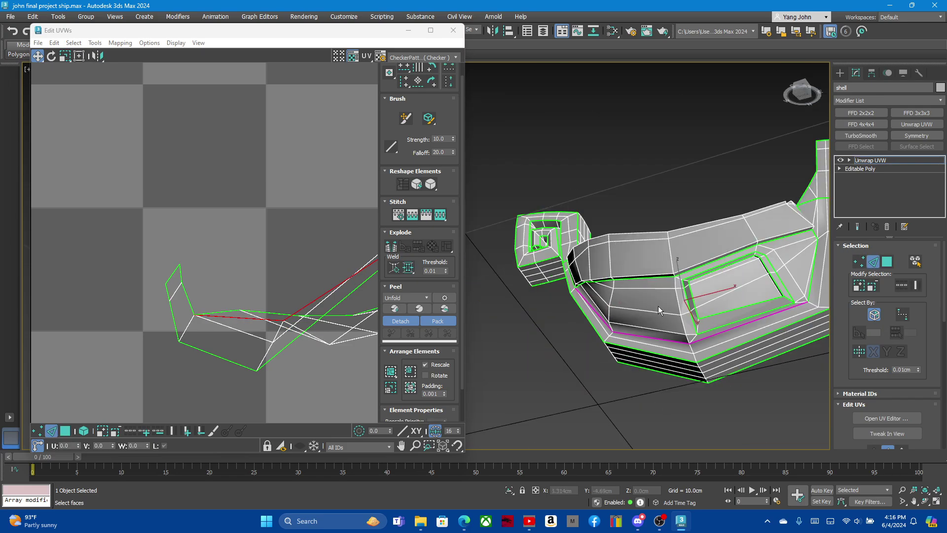
{"action": "scroll", "coordinate": [658, 306], "scroll_direction": "up", "scroll_amount": 2}
{"action": "scroll", "coordinate": [567, 338], "scroll_direction": "up", "scroll_amount": 2}
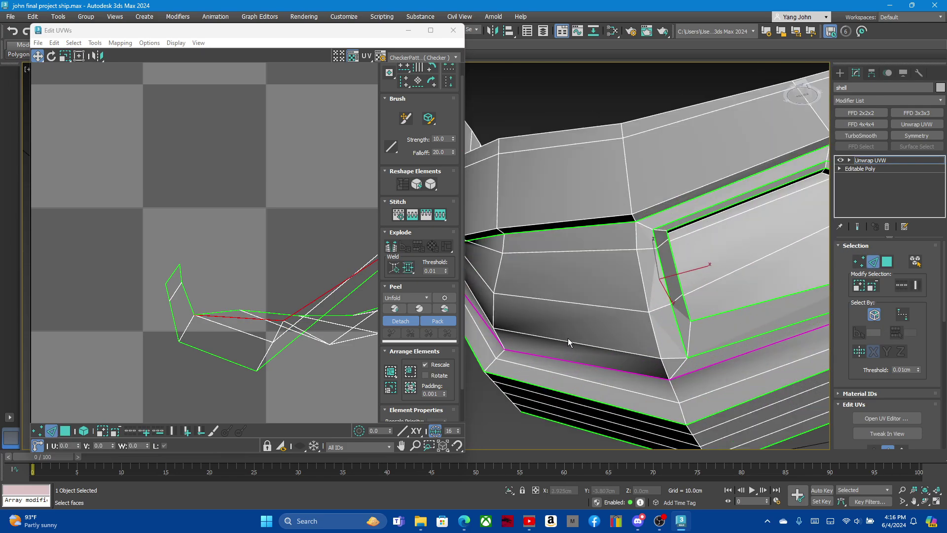
- Back in Face mode, select the upper faces inside the recess
{"action": "left_click", "coordinate": [886, 261]}
{"action": "scroll", "coordinate": [547, 298], "scroll_direction": "down", "scroll_amount": 2}
{"action": "left_click", "coordinate": [532, 326]}
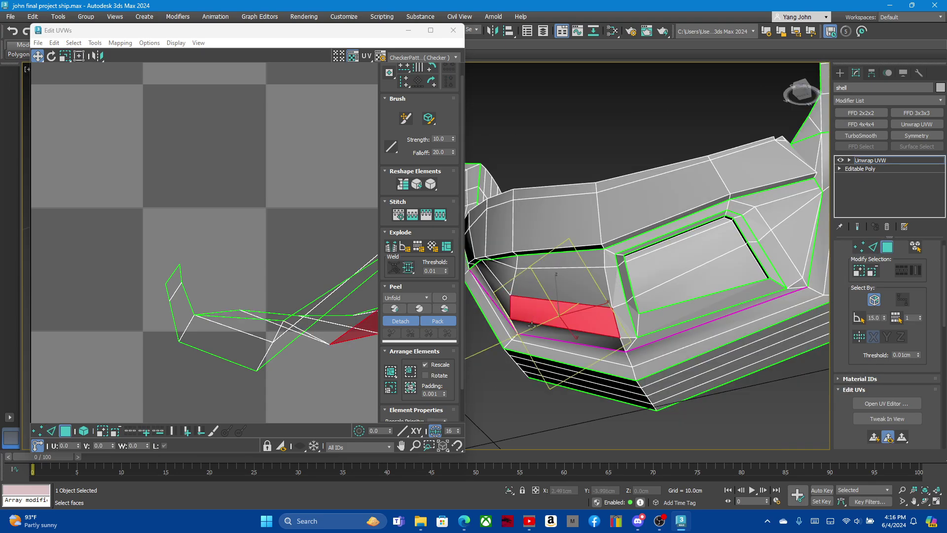
{"action": "left_click", "coordinate": [533, 333]}
{"action": "left_click", "coordinate": [525, 310]}
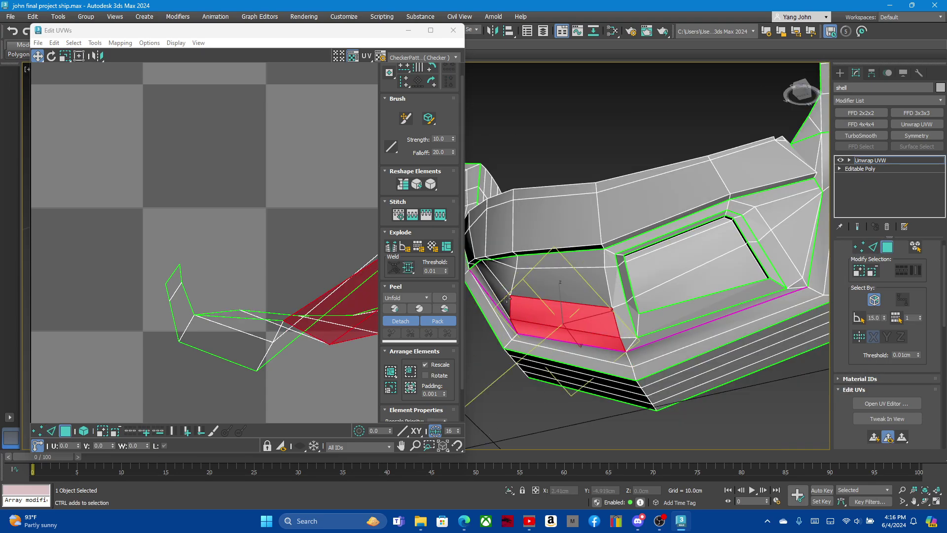
{"action": "middle_click_drag", "start_coordinate": [505, 300], "coordinate": [562, 312], "text": "alt"}
{"action": "left_click", "coordinate": [512, 276], "text": "ctrl"}
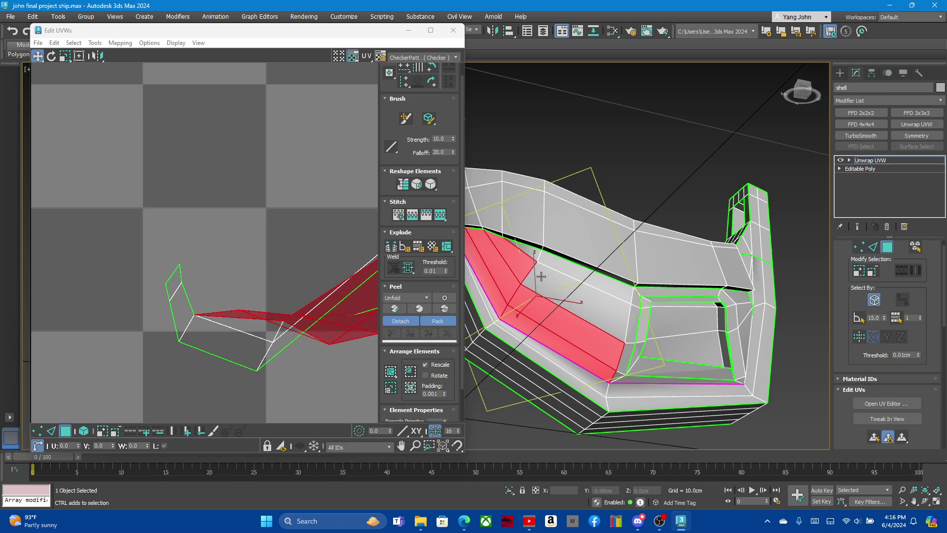
{"action": "left_click", "coordinate": [567, 277], "text": "ctrl"}
{"action": "left_click", "coordinate": [536, 257], "text": "ctrl"}
- Add the upper, lower and right-side recess strips plus the corner faces beside it
{"action": "middle_click_drag", "start_coordinate": [537, 257], "coordinate": [558, 317], "text": "alt"}
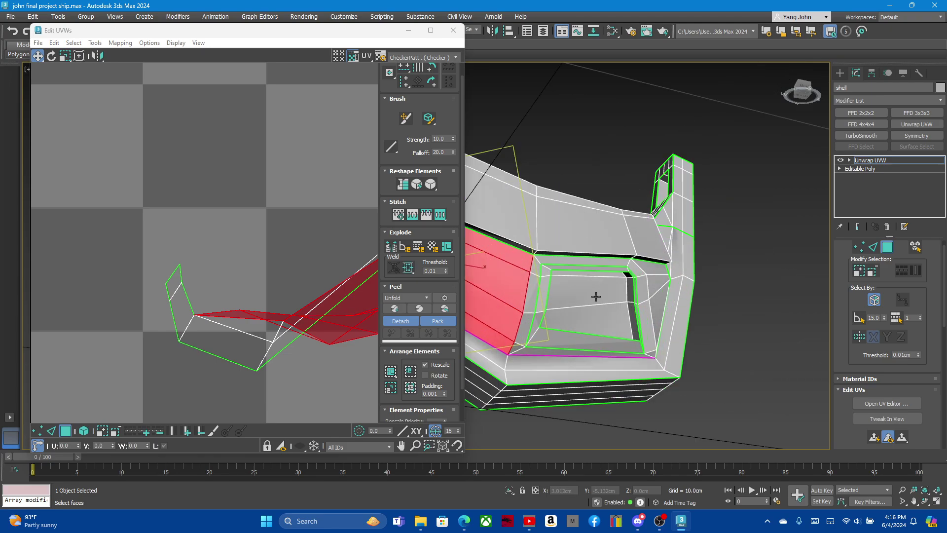
{"action": "left_click", "coordinate": [543, 249], "text": "ctrl"}
{"action": "mouse_move", "coordinate": [595, 280]}
{"action": "middle_mouse_down", "text": "alt"}
{"action": "mouse_move", "coordinate": [615, 310]}
{"action": "mouse_move", "coordinate": [538, 328]}
{"action": "mouse_move", "coordinate": [660, 305]}
{"action": "mouse_move", "coordinate": [660, 291]}
{"action": "middle_mouse_up", "text": "alt"}
{"action": "left_click", "coordinate": [545, 326], "text": "ctrl"}
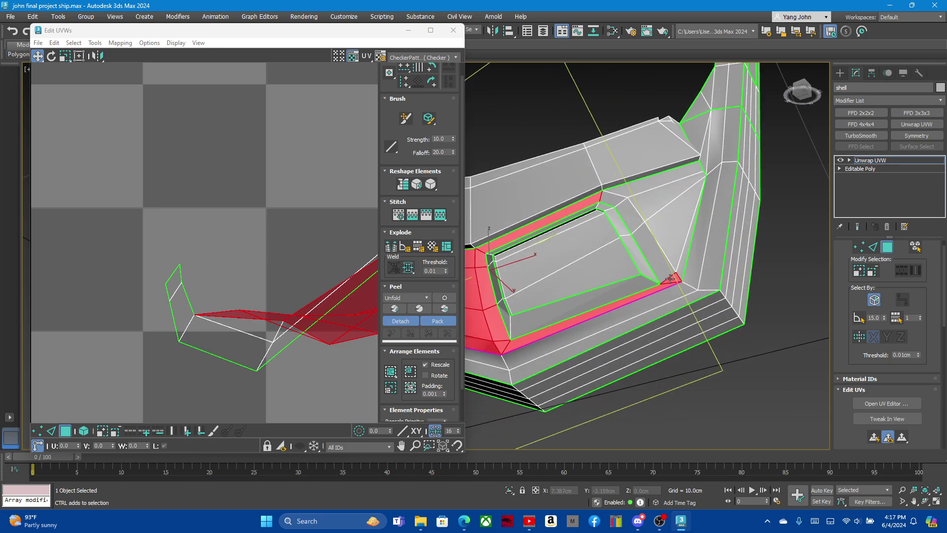
{"action": "left_click", "coordinate": [656, 264], "text": "ctrl"}
{"action": "left_click", "coordinate": [639, 186], "text": "ctrl"}
{"action": "left_click", "coordinate": [668, 221], "text": "ctrl"}
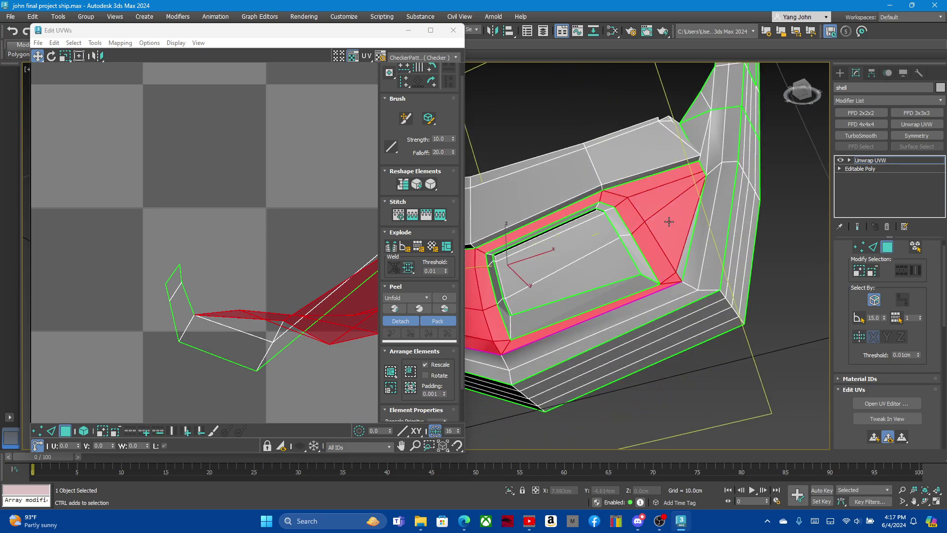
{"action": "scroll", "coordinate": [676, 277], "scroll_direction": "up", "scroll_amount": 3}
{"action": "scroll", "coordinate": [676, 276], "scroll_direction": "up", "scroll_amount": 2}
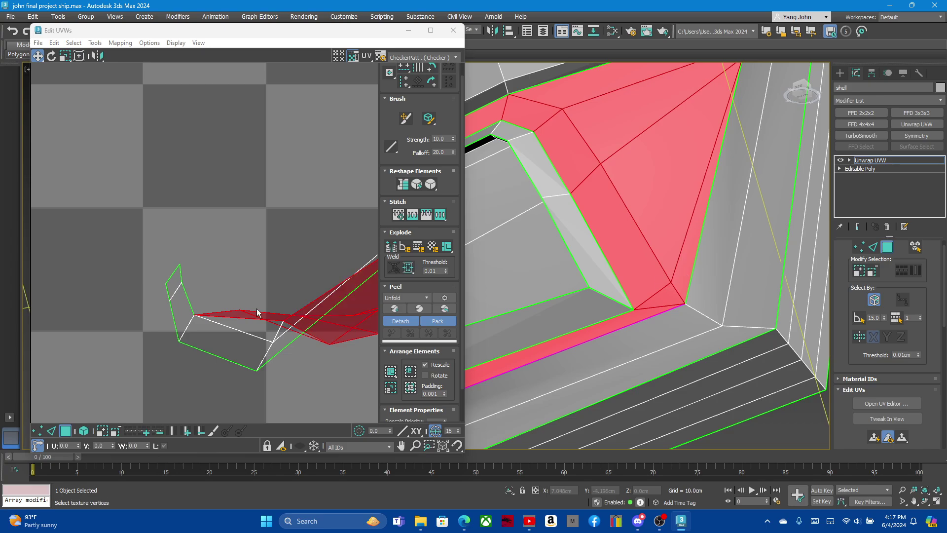
- Move the recess UV island down-left, clear of other islands, and Relax it
{"action": "right_click", "coordinate": [259, 320]}
{"action": "key", "text": "Escape"}
{"action": "scroll", "coordinate": [261, 320], "scroll_direction": "down", "scroll_amount": 2}
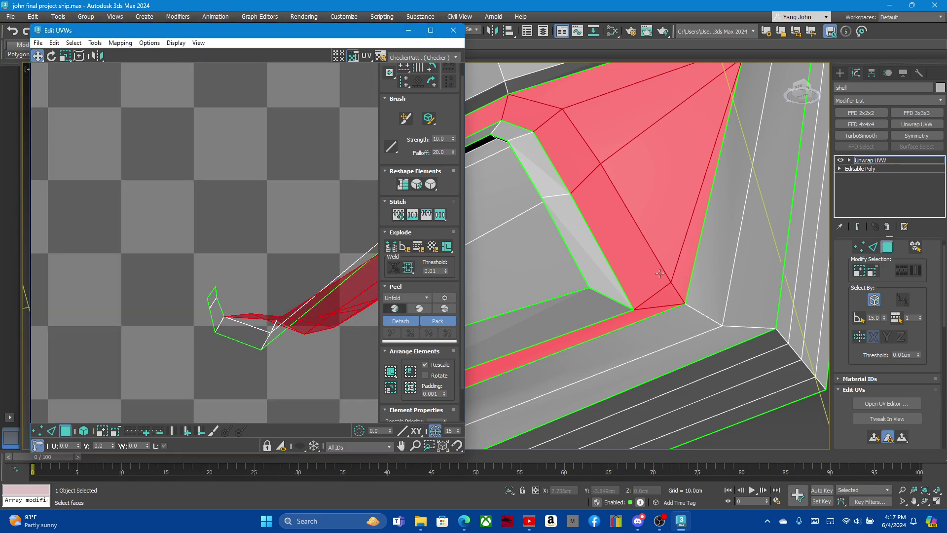
{"action": "scroll", "coordinate": [641, 274], "scroll_direction": "down", "scroll_amount": 5}
{"action": "scroll", "coordinate": [275, 296], "scroll_direction": "down", "scroll_amount": 2}
{"action": "middle_click_drag", "start_coordinate": [349, 275], "coordinate": [185, 254]}
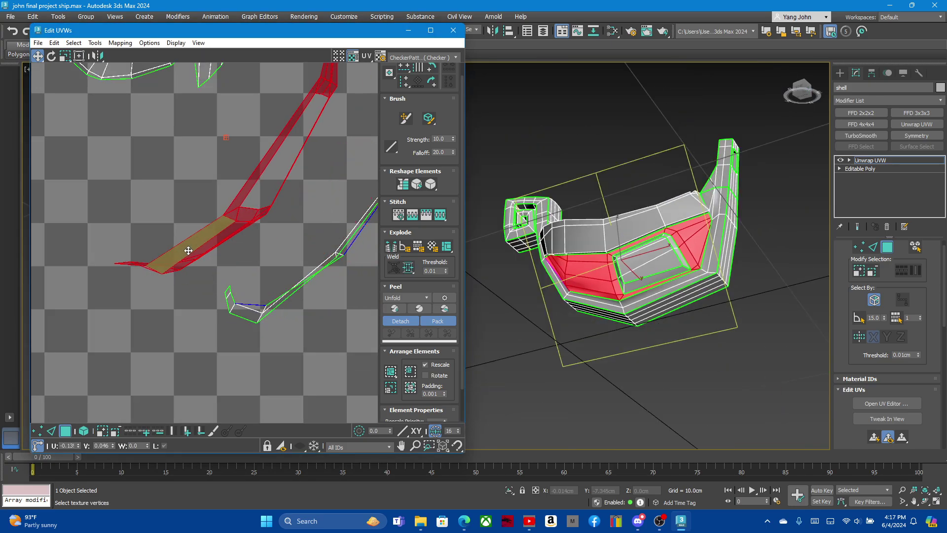
{"action": "scroll", "coordinate": [217, 217], "scroll_direction": "down", "scroll_amount": 2}
{"action": "scroll", "coordinate": [262, 240], "scroll_direction": "down", "scroll_amount": 1}
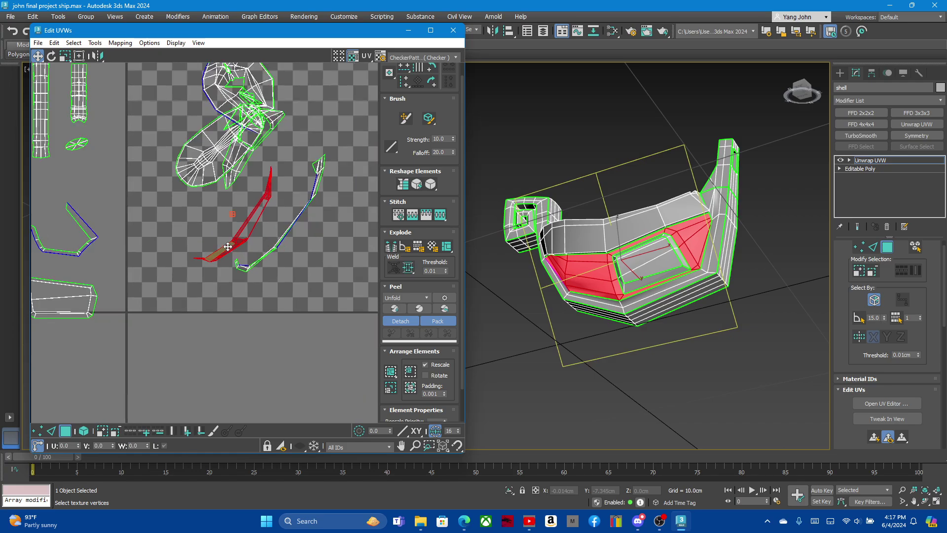
{"action": "left_click_drag", "start_coordinate": [225, 254], "coordinate": [170, 297]}
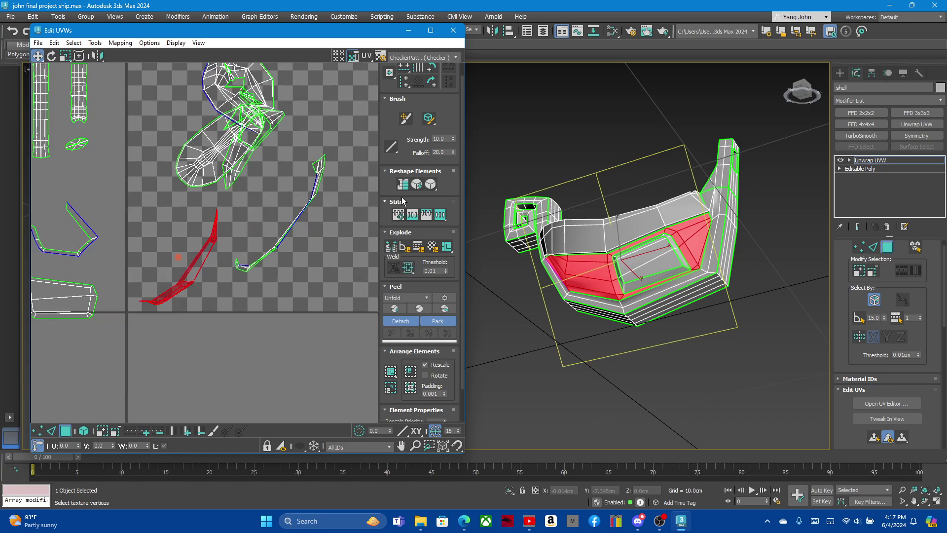
{"action": "left_click", "coordinate": [429, 185]}
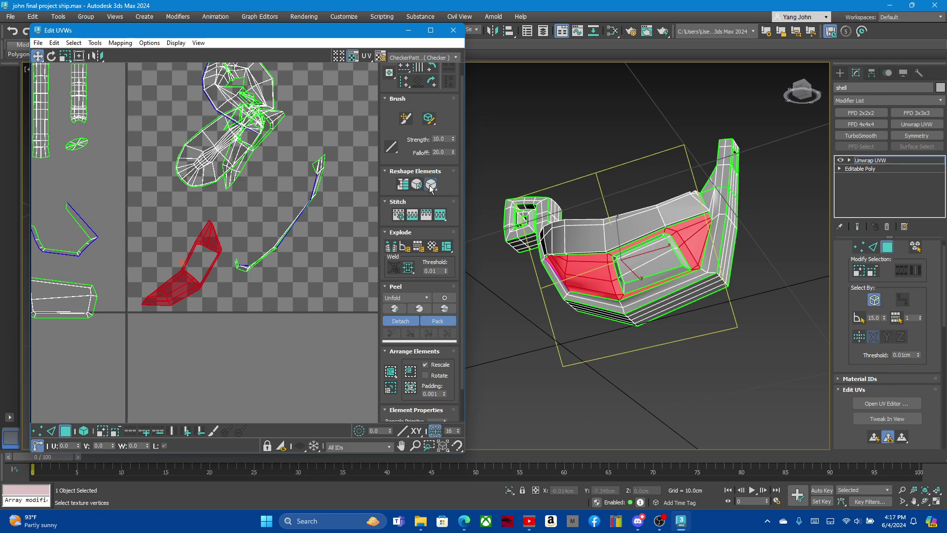
- Select the first frame's faces on the hull front, from the bottom strip up to the top edge
{"action": "middle_click_drag", "start_coordinate": [617, 276], "coordinate": [592, 262], "text": "alt"}
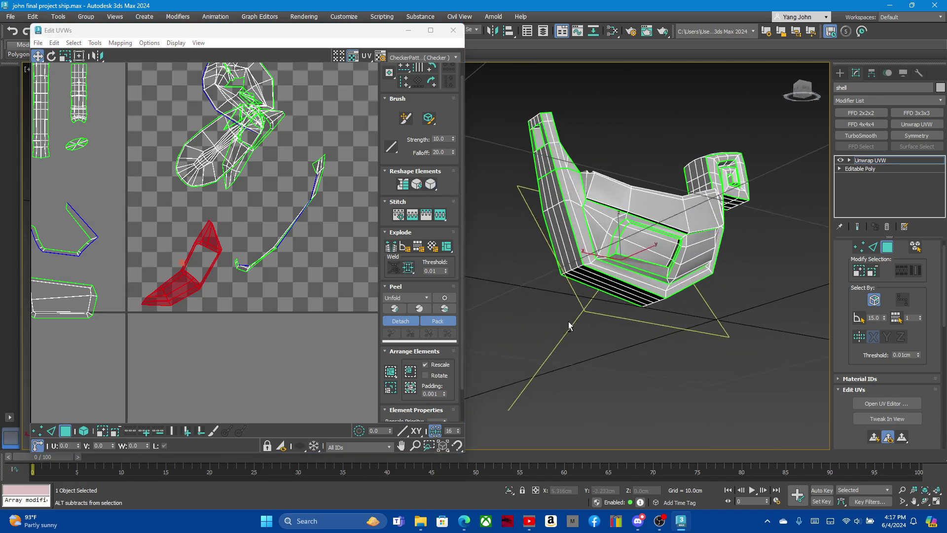
{"action": "scroll", "coordinate": [591, 260], "scroll_direction": "up", "scroll_amount": 3}
{"action": "left_click", "coordinate": [566, 231]}
{"action": "double_click", "coordinate": [564, 231]}
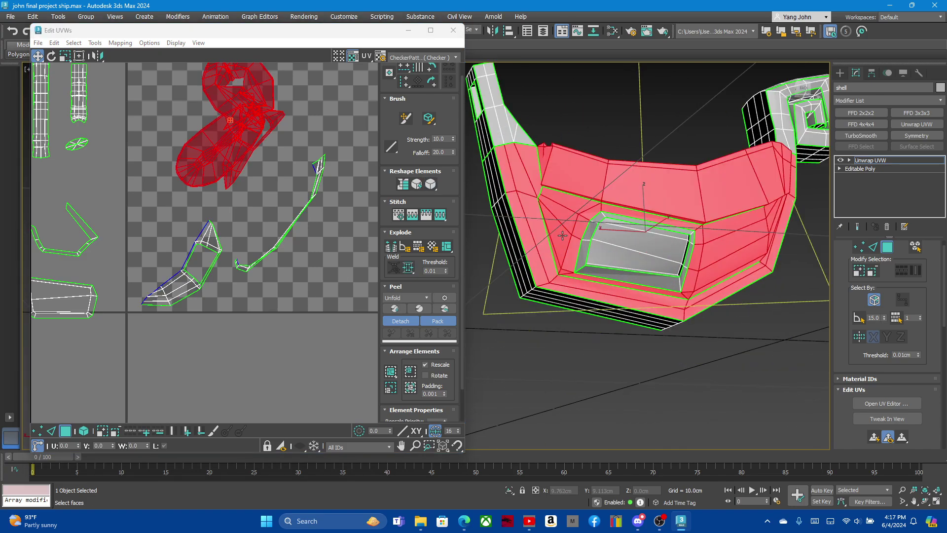
{"action": "left_click", "coordinate": [560, 232]}
{"action": "scroll", "coordinate": [556, 233], "scroll_direction": "up", "scroll_amount": 5}
{"action": "left_click", "coordinate": [552, 255]}
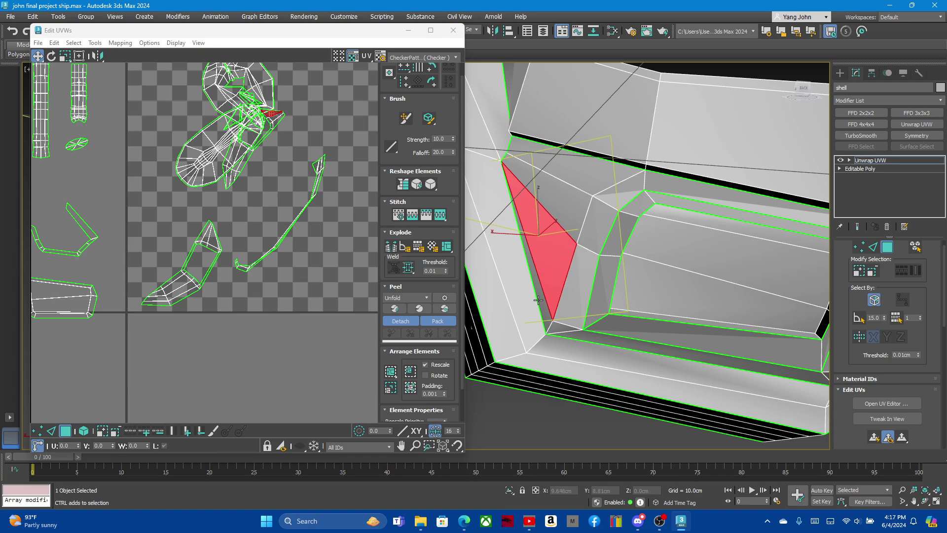
{"action": "left_click", "coordinate": [570, 314], "text": "ctrl"}
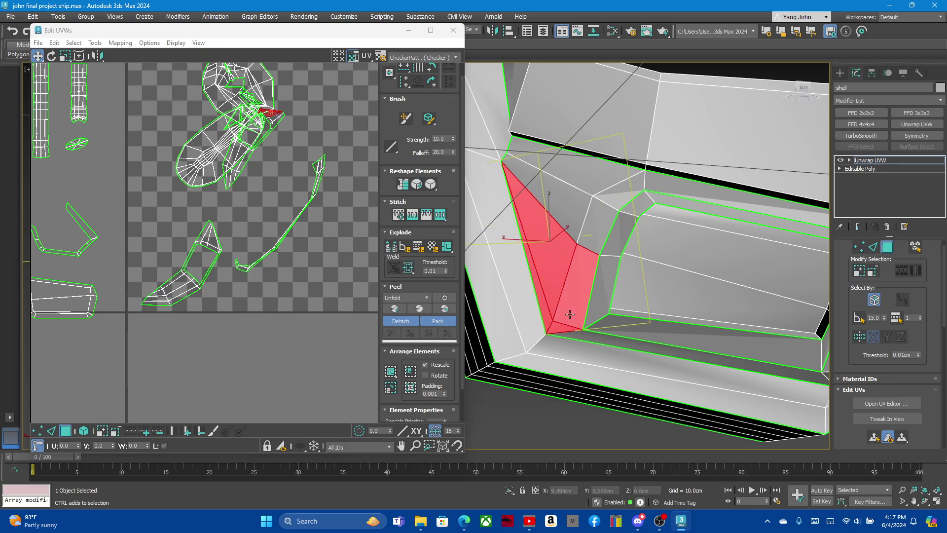
{"action": "left_click", "coordinate": [580, 342], "text": "ctrl"}
{"action": "left_click", "coordinate": [592, 240], "text": "ctrl"}
{"action": "left_click", "coordinate": [564, 211], "text": "ctrl"}
{"action": "left_click", "coordinate": [616, 200], "text": "ctrl"}
{"action": "left_click", "coordinate": [585, 181], "text": "ctrl"}
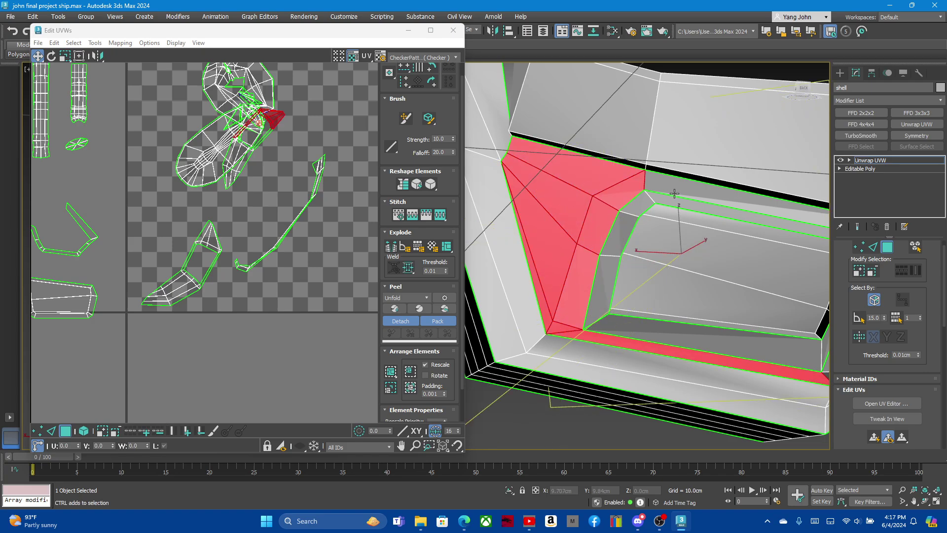
- Add the corner face, long lower strip, two grey bands and neighbouring strip to the selection
{"action": "scroll", "coordinate": [655, 200], "scroll_direction": "down", "scroll_amount": 5}
{"action": "scroll", "coordinate": [644, 243], "scroll_direction": "up", "scroll_amount": 6}
{"action": "left_click", "coordinate": [618, 248], "text": "ctrl"}
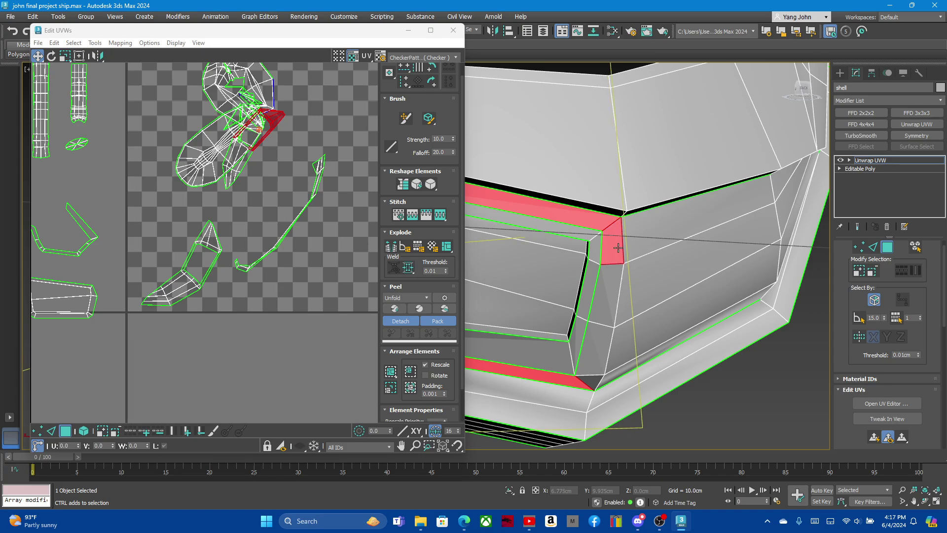
{"action": "left_click", "coordinate": [609, 294], "text": "ctrl"}
{"action": "left_click", "coordinate": [595, 351], "text": "ctrl"}
{"action": "left_click", "coordinate": [641, 338], "text": "ctrl"}
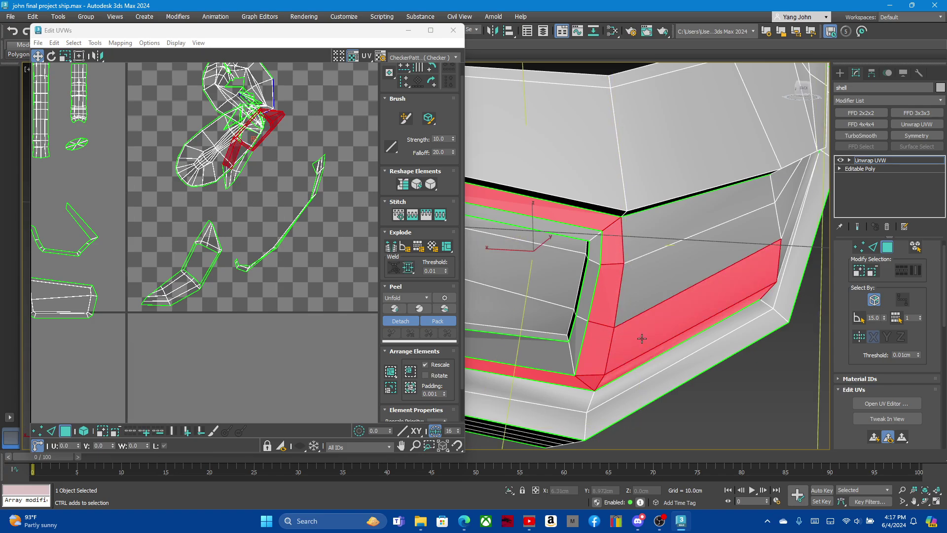
{"action": "left_click", "coordinate": [648, 286], "text": "ctrl"}
{"action": "left_click", "coordinate": [660, 233], "text": "ctrl"}
{"action": "left_click", "coordinate": [792, 199], "text": "ctrl"}
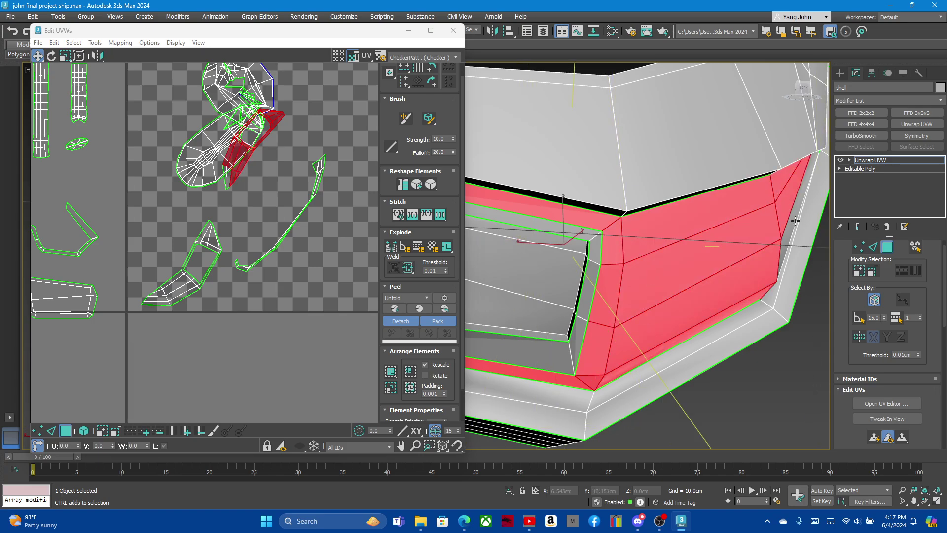
{"action": "mouse_move", "coordinate": [792, 198]}
{"action": "middle_mouse_down", "text": "alt"}
{"action": "mouse_move", "coordinate": [682, 287]}
{"action": "mouse_move", "coordinate": [718, 236]}
{"action": "middle_mouse_up", "text": "alt"}
{"action": "scroll", "coordinate": [682, 287], "scroll_direction": "down", "scroll_amount": 2}
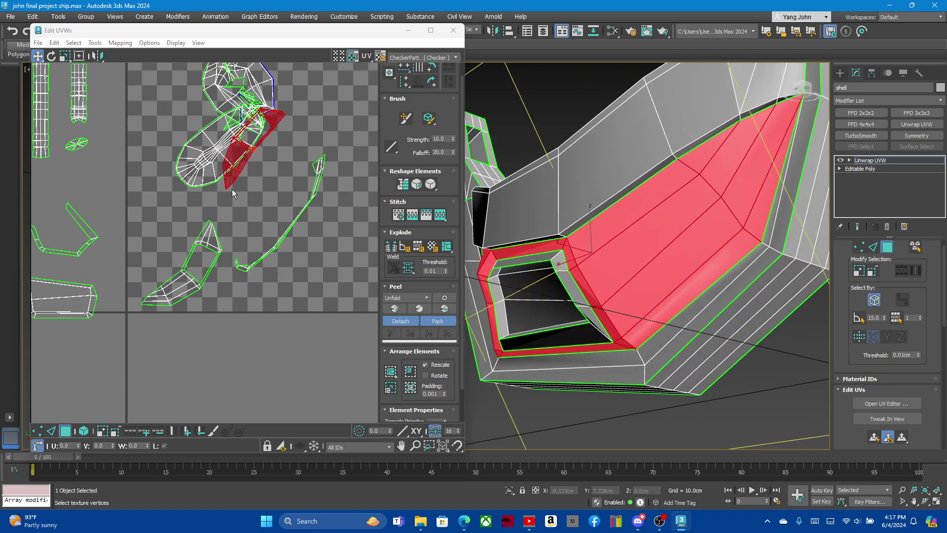
- Move the frame island below the UV tile, then shift both frame islands down-left
{"action": "left_click_drag", "start_coordinate": [236, 159], "coordinate": [255, 214]}
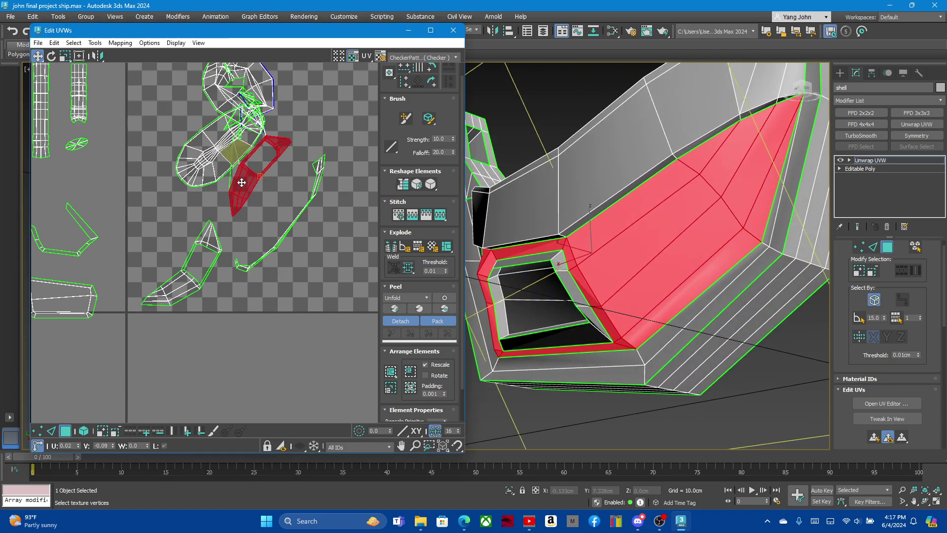
{"action": "right_click", "coordinate": [256, 213]}
{"action": "right_click", "coordinate": [232, 156]}
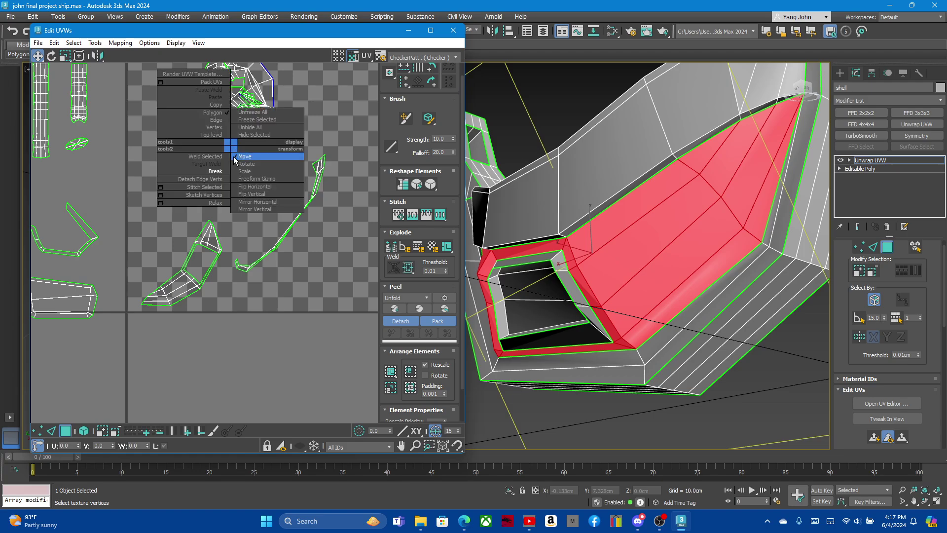
{"action": "left_click", "coordinate": [198, 170]}
{"action": "left_click_drag", "start_coordinate": [247, 172], "coordinate": [202, 315]}
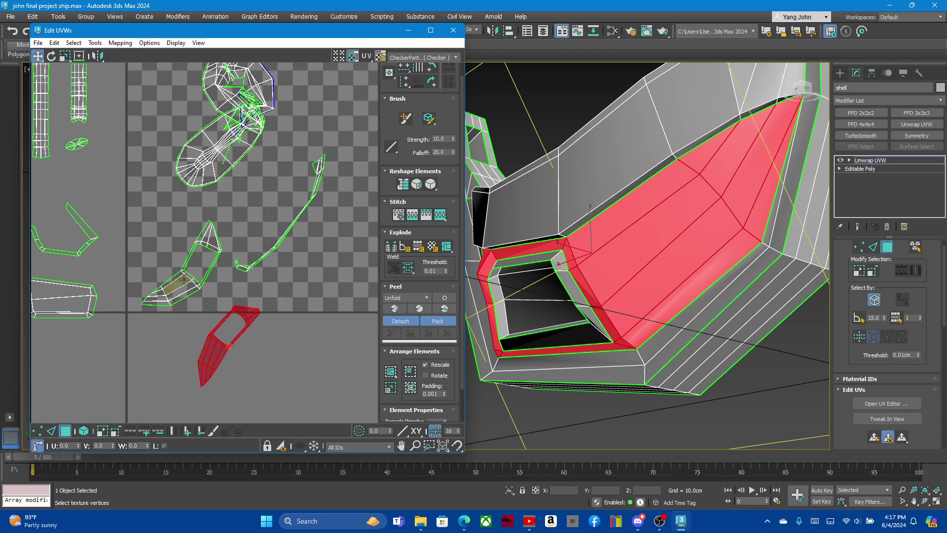
{"action": "left_click", "coordinate": [184, 279], "text": "ctrl"}
{"action": "left_click_drag", "start_coordinate": [184, 280], "coordinate": [141, 370]}
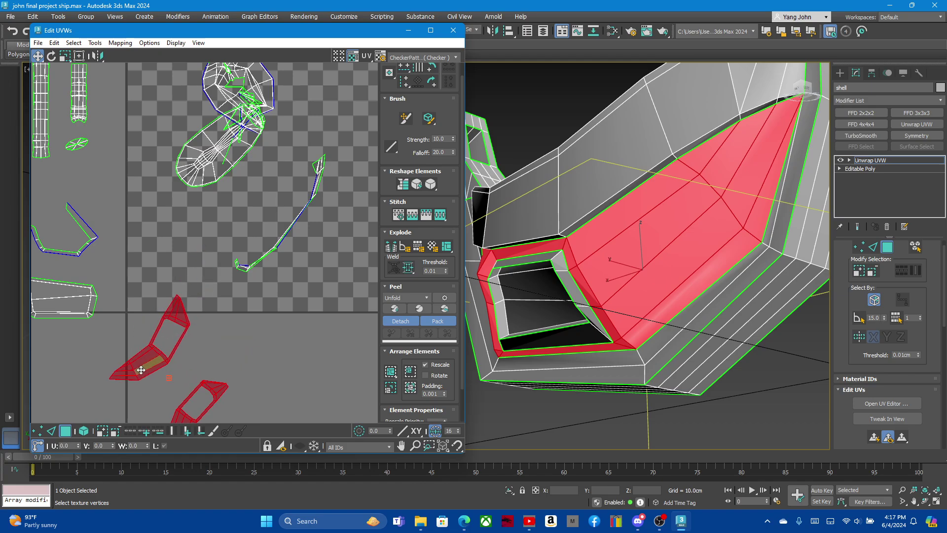
- Rotate both frame islands upright and relax them with Reshape Elements
{"action": "left_click", "coordinate": [54, 58]}
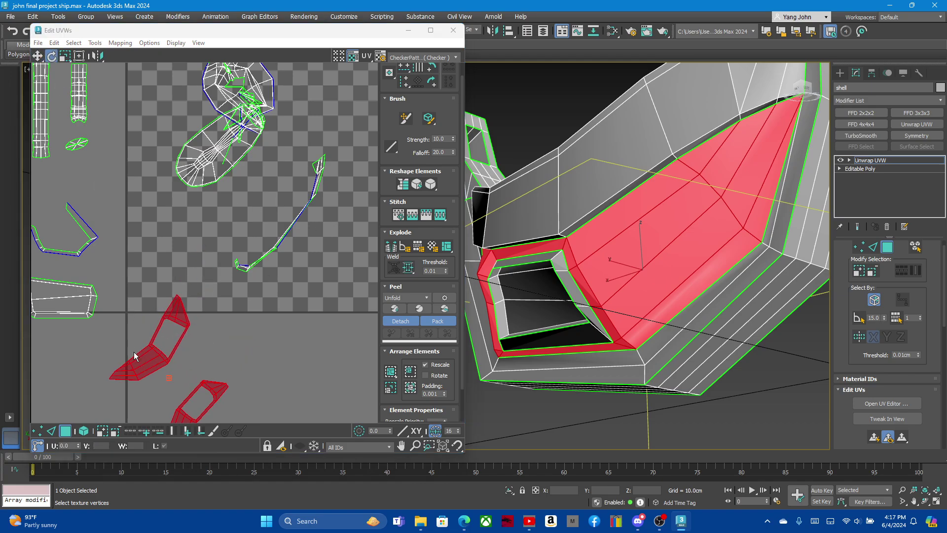
{"action": "left_click_drag", "start_coordinate": [134, 351], "coordinate": [279, 309]}
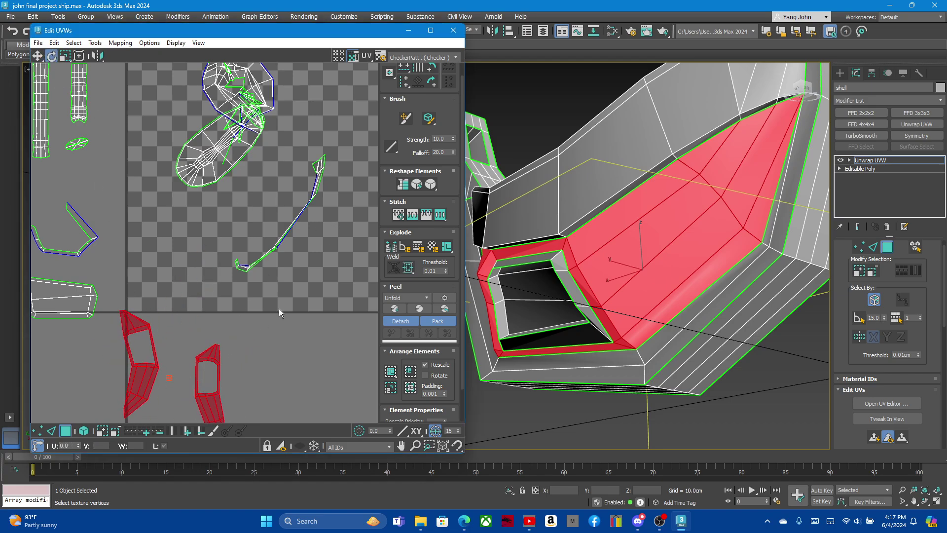
{"action": "scroll", "coordinate": [279, 309], "scroll_direction": "down", "scroll_amount": 3}
{"action": "scroll", "coordinate": [153, 339], "scroll_direction": "up", "scroll_amount": 5}
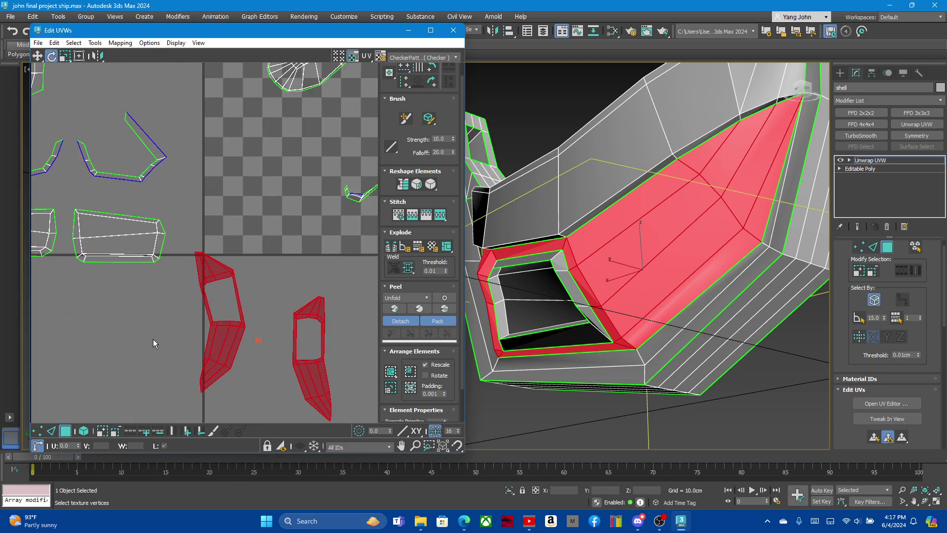
{"action": "left_click", "coordinate": [430, 186]}
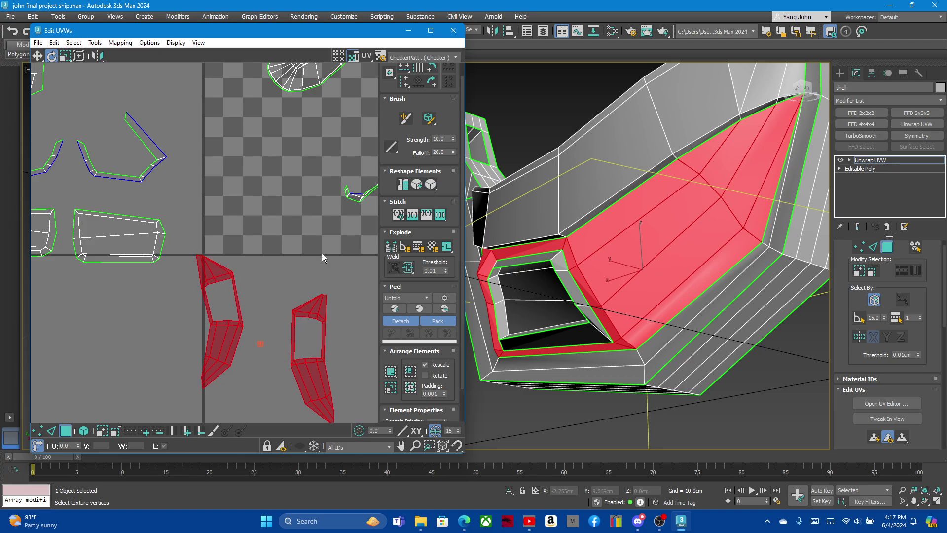
{"action": "left_click", "coordinate": [264, 280]}
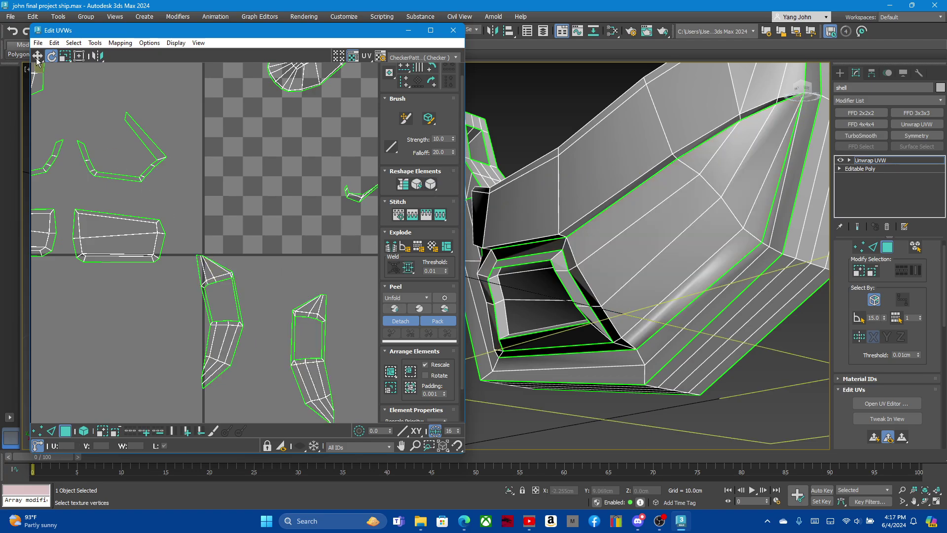
- Place the two frame islands side by side in the lower-left of the UV layout
{"action": "left_click", "coordinate": [37, 56]}
{"action": "left_click", "coordinate": [215, 281]}
{"action": "left_click_drag", "start_coordinate": [213, 275], "coordinate": [242, 315]}
{"action": "left_click", "coordinate": [274, 283]}
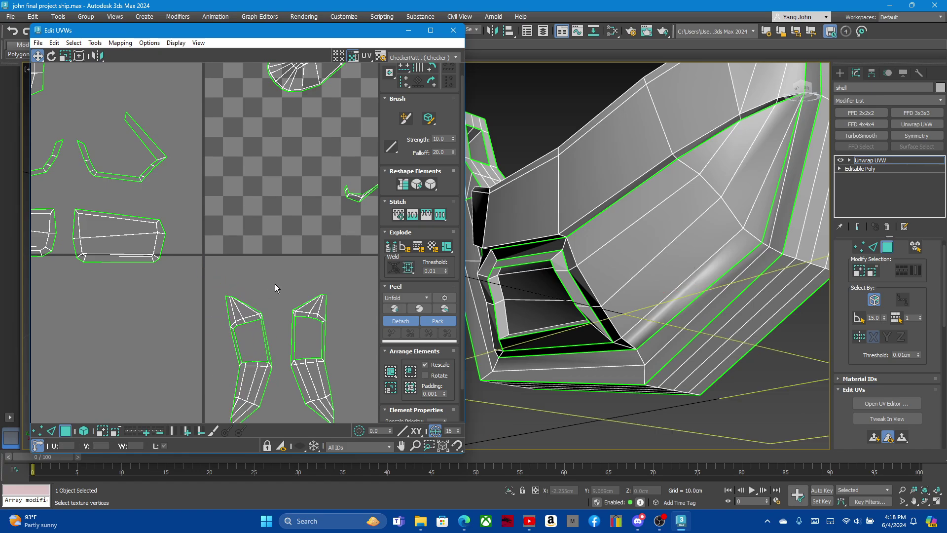
{"action": "scroll", "coordinate": [299, 259], "scroll_direction": "down", "scroll_amount": 3}
{"action": "scroll", "coordinate": [310, 266], "scroll_direction": "down", "scroll_amount": 1}
{"action": "left_click_drag", "start_coordinate": [323, 269], "coordinate": [261, 348]}
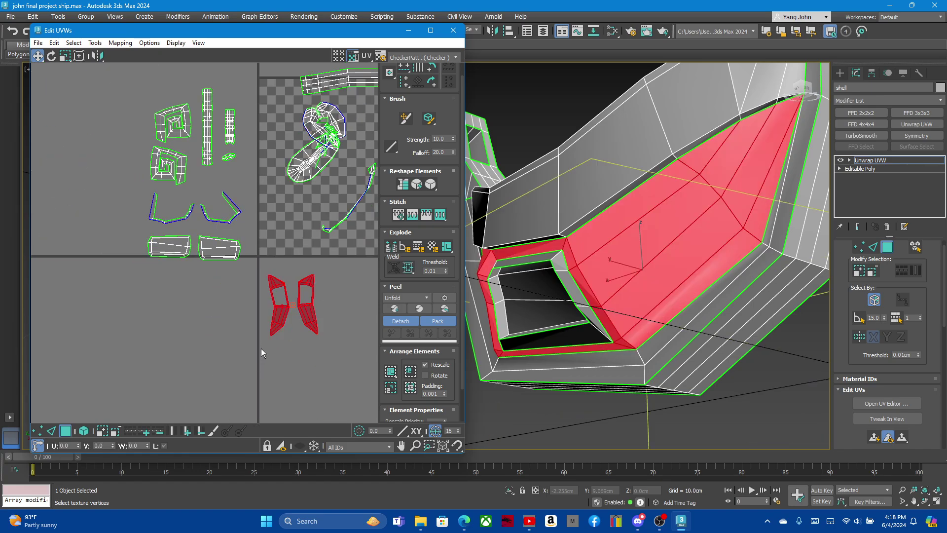
{"action": "left_click_drag", "start_coordinate": [279, 309], "coordinate": [171, 306]}
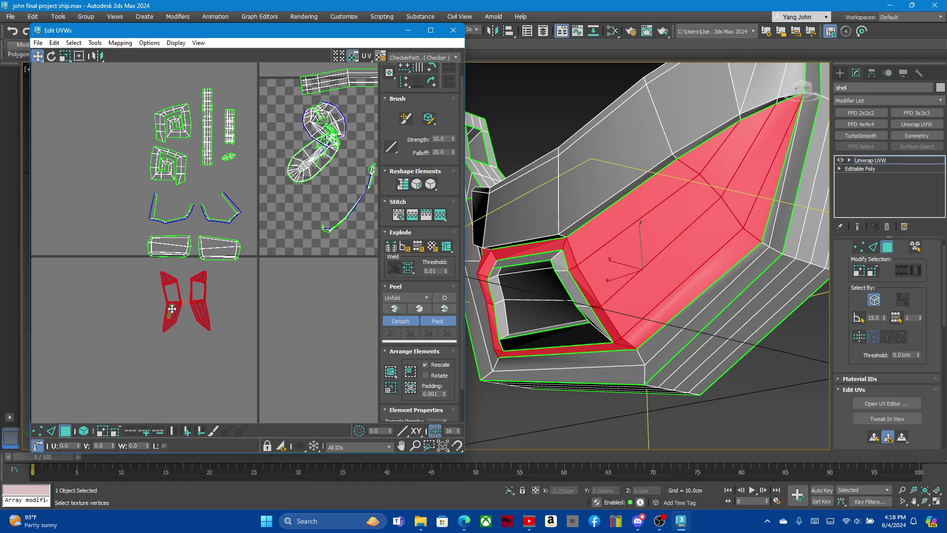
{"action": "left_click", "coordinate": [217, 315]}
- Select the upper faces of the hull band
{"action": "scroll", "coordinate": [217, 315], "scroll_direction": "down", "scroll_amount": 1}
{"action": "mouse_move", "coordinate": [678, 272]}
{"action": "middle_mouse_down", "text": "alt"}
{"action": "mouse_move", "coordinate": [679, 305]}
{"action": "mouse_move", "coordinate": [671, 243]}
{"action": "middle_mouse_up", "text": "alt"}
{"action": "left_click", "coordinate": [653, 221]}
- Select the upper-left hull faces and the first long strip faces of the hull band
{"action": "scroll", "coordinate": [291, 195], "scroll_direction": "up", "scroll_amount": 3}
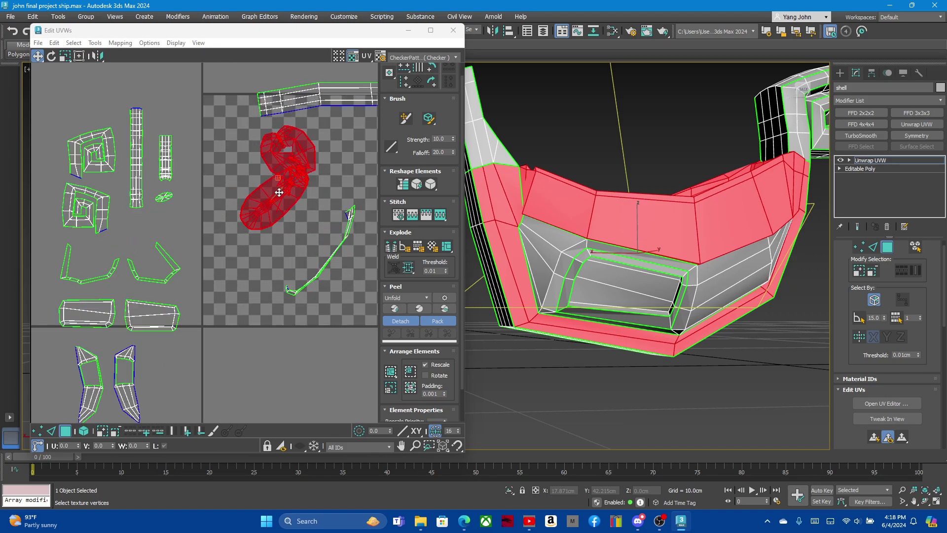
{"action": "left_click", "coordinate": [536, 196]}
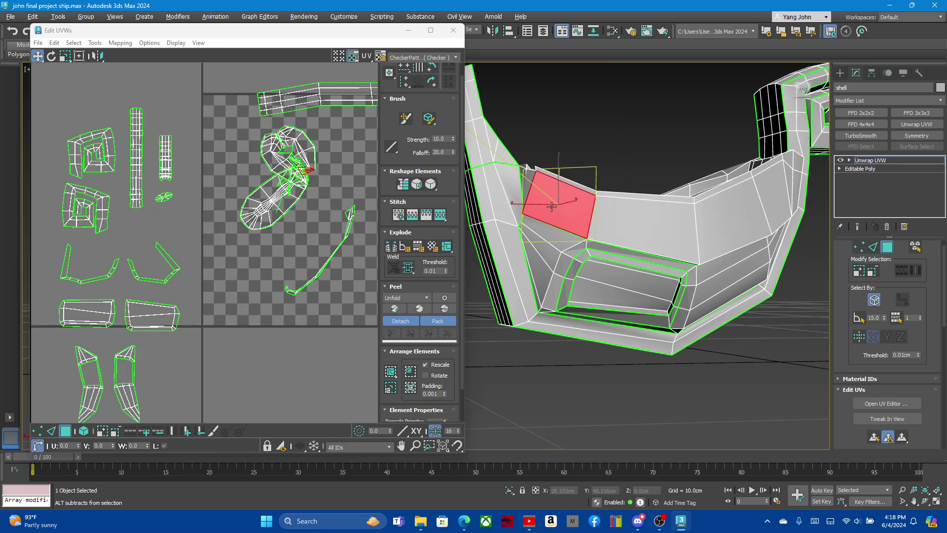
{"action": "scroll", "coordinate": [543, 192], "scroll_direction": "up", "scroll_amount": 3}
{"action": "scroll", "coordinate": [543, 191], "scroll_direction": "up", "scroll_amount": 3}
{"action": "left_click", "coordinate": [541, 181], "text": "ctrl"}
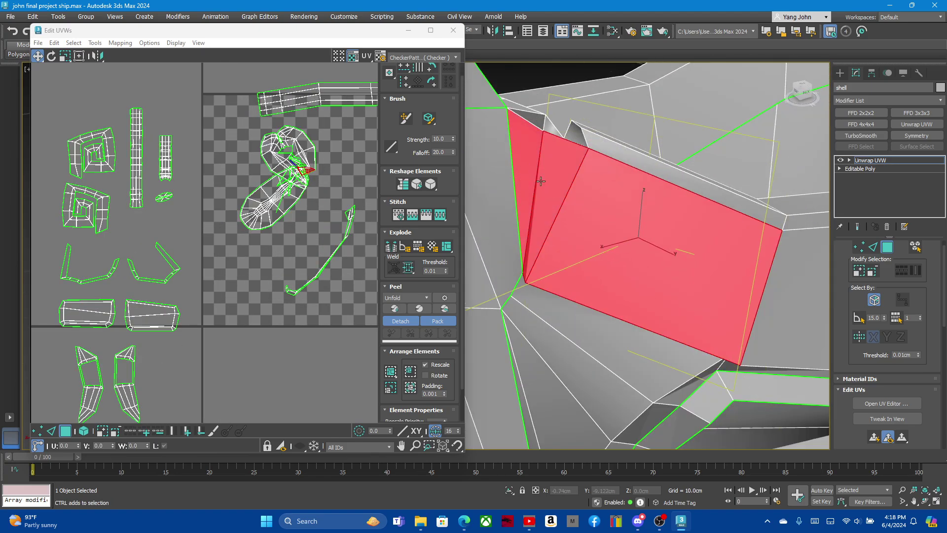
{"action": "left_click", "coordinate": [532, 123], "text": "ctrl"}
{"action": "scroll", "coordinate": [543, 196], "scroll_direction": "down", "scroll_amount": 5}
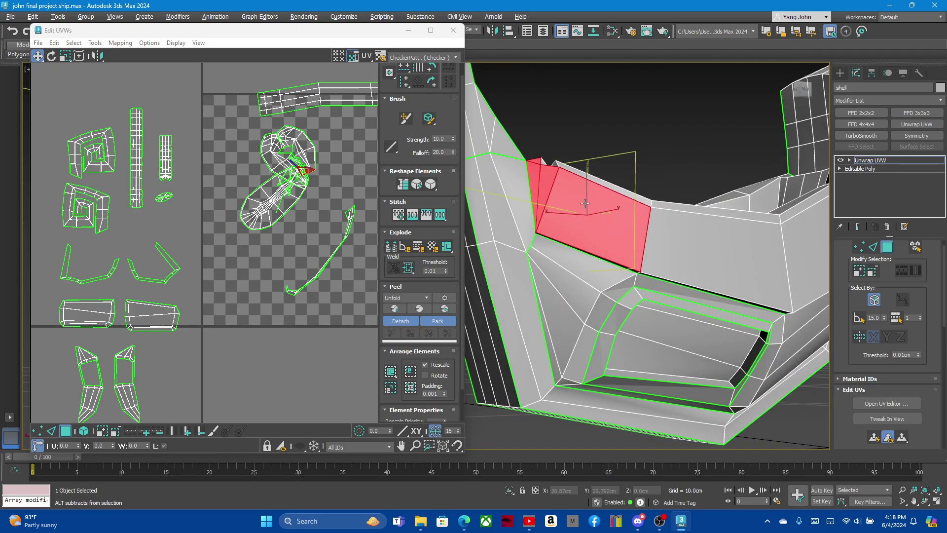
{"action": "mouse_move", "coordinate": [544, 196]}
{"action": "middle_mouse_down", "text": "alt"}
{"action": "mouse_move", "coordinate": [692, 247]}
{"action": "mouse_move", "coordinate": [681, 244]}
{"action": "middle_mouse_up", "text": "alt"}
{"action": "left_click", "coordinate": [693, 247], "text": "ctrl"}
{"action": "scroll", "coordinate": [692, 247], "scroll_direction": "down", "scroll_amount": 5}
{"action": "scroll", "coordinate": [681, 244], "scroll_direction": "down", "scroll_amount": 5}
{"action": "scroll", "coordinate": [663, 239], "scroll_direction": "up", "scroll_amount": 8}
{"action": "left_click", "coordinate": [639, 227], "text": "ctrl"}
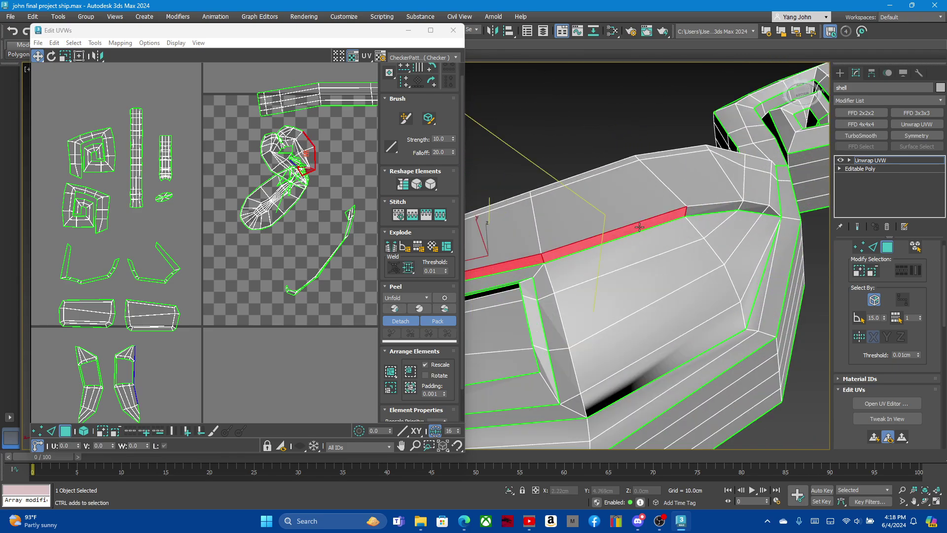
{"action": "left_click", "coordinate": [716, 213], "text": "ctrl"}
- Add the upper strip faces and side strip faces to the hull band selection
{"action": "mouse_move", "coordinate": [716, 213]}
{"action": "middle_mouse_down", "text": "alt"}
{"action": "mouse_move", "coordinate": [661, 247]}
{"action": "mouse_move", "coordinate": [559, 245]}
{"action": "middle_mouse_up", "text": "alt"}
{"action": "left_click", "coordinate": [559, 245], "text": "ctrl"}
{"action": "left_click", "coordinate": [663, 237], "text": "ctrl"}
{"action": "left_click", "coordinate": [701, 229], "text": "ctrl"}
{"action": "middle_click_drag", "start_coordinate": [700, 229], "coordinate": [698, 167], "text": "alt"}
{"action": "scroll", "coordinate": [697, 167], "scroll_direction": "up", "scroll_amount": 3}
{"action": "left_click", "coordinate": [640, 158], "text": "ctrl"}
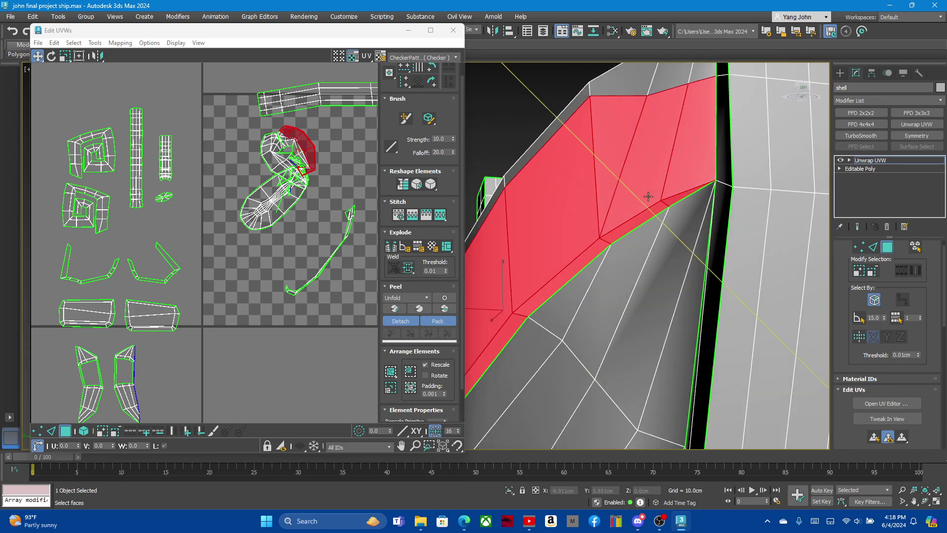
{"action": "scroll", "coordinate": [670, 169], "scroll_direction": "up", "scroll_amount": 3}
{"action": "scroll", "coordinate": [670, 169], "scroll_direction": "down", "scroll_amount": 5}
{"action": "scroll", "coordinate": [612, 273], "scroll_direction": "down", "scroll_amount": 3}
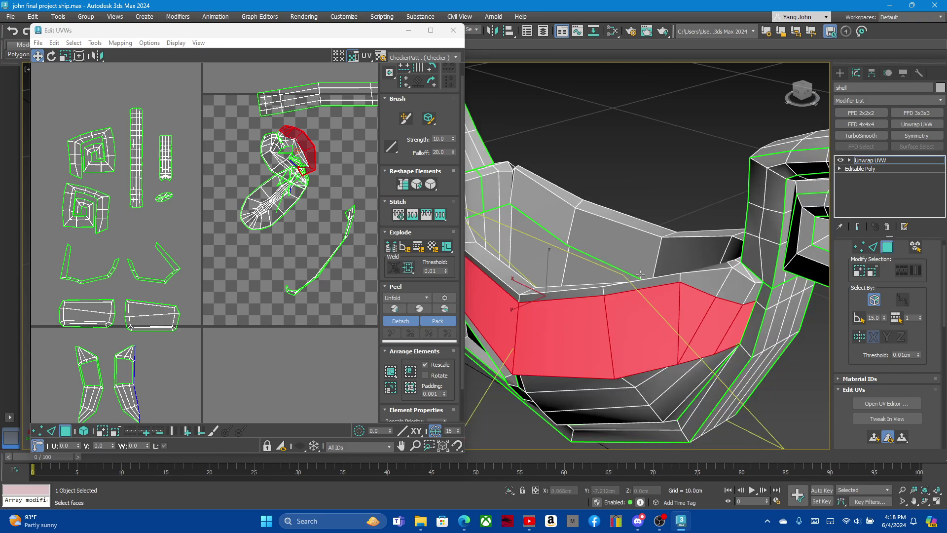
{"action": "left_click", "coordinate": [728, 287], "text": "ctrl"}
{"action": "middle_click_drag", "start_coordinate": [728, 287], "coordinate": [702, 290], "text": "alt"}
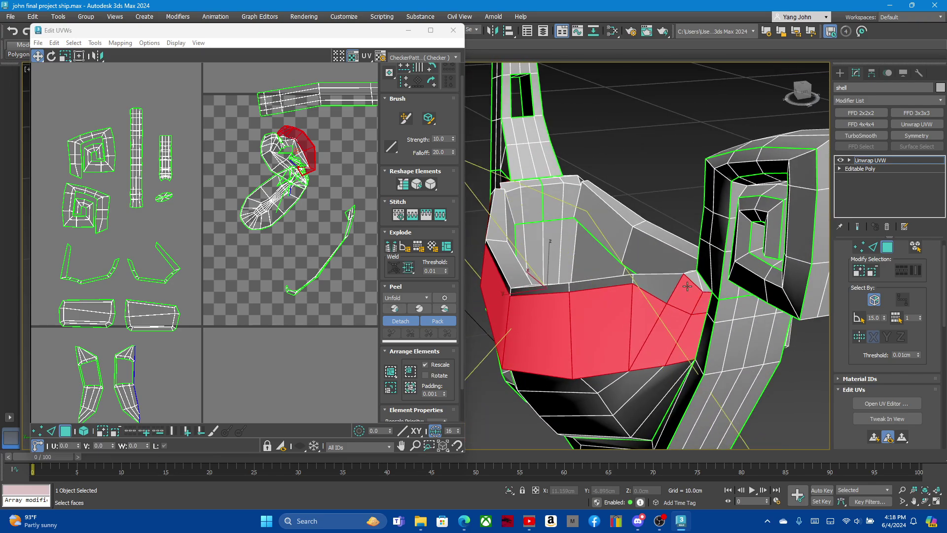
{"action": "scroll", "coordinate": [703, 289], "scroll_direction": "up", "scroll_amount": 3}
{"action": "scroll", "coordinate": [702, 290], "scroll_direction": "down", "scroll_amount": 2}
- Add the left and ledge faces, and drop the right triangle and left upper strip
{"action": "left_click", "coordinate": [598, 276], "text": "ctrl"}
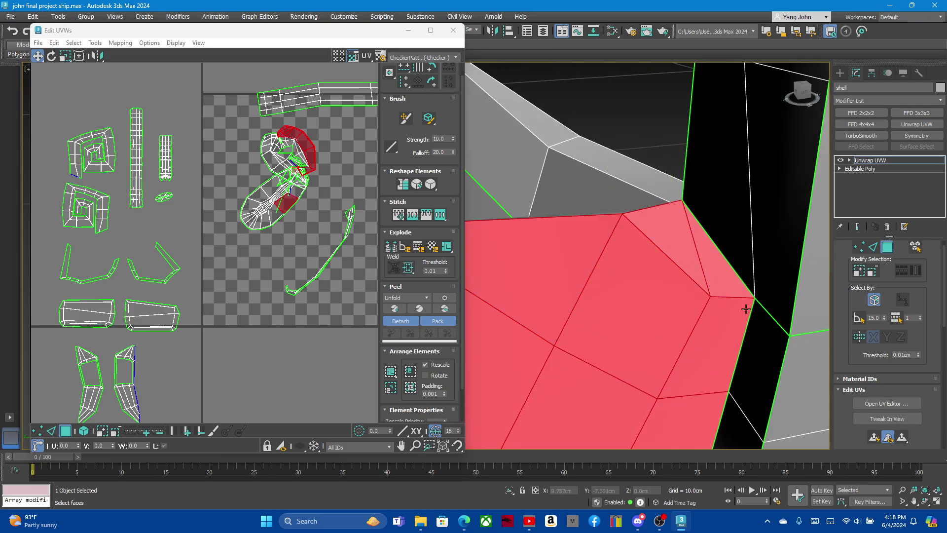
{"action": "scroll", "coordinate": [650, 320], "scroll_direction": "down", "scroll_amount": 3}
{"action": "mouse_move", "coordinate": [649, 320]}
{"action": "middle_mouse_down", "text": "alt"}
{"action": "mouse_move", "coordinate": [700, 315]}
{"action": "mouse_move", "coordinate": [739, 295]}
{"action": "middle_mouse_up", "text": "alt"}
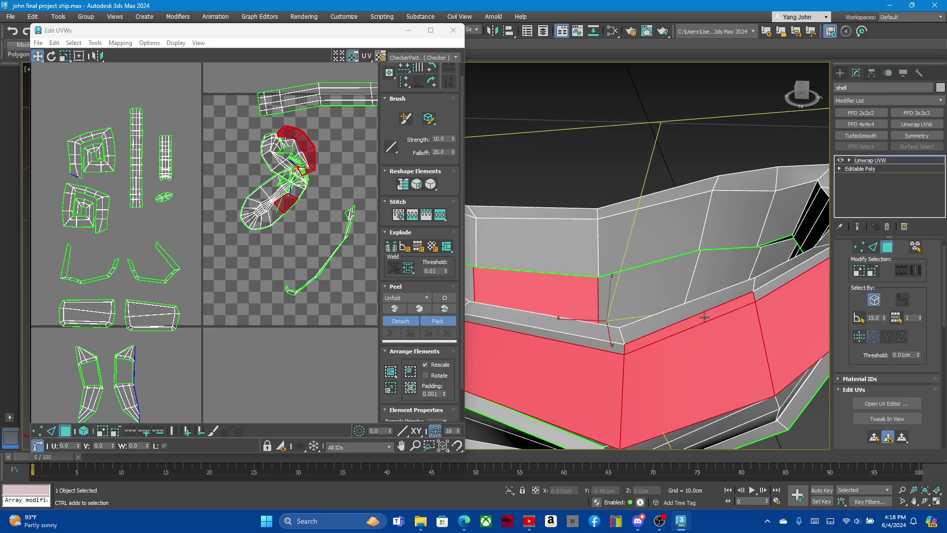
{"action": "left_click", "coordinate": [762, 279], "text": "ctrl"}
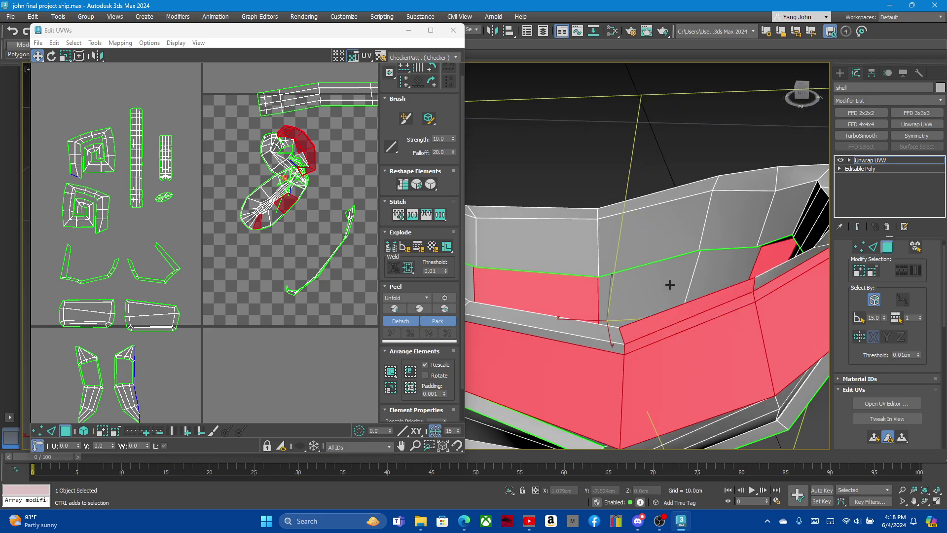
{"action": "left_click", "coordinate": [752, 256], "text": "alt"}
{"action": "left_click", "coordinate": [551, 286], "text": "alt"}
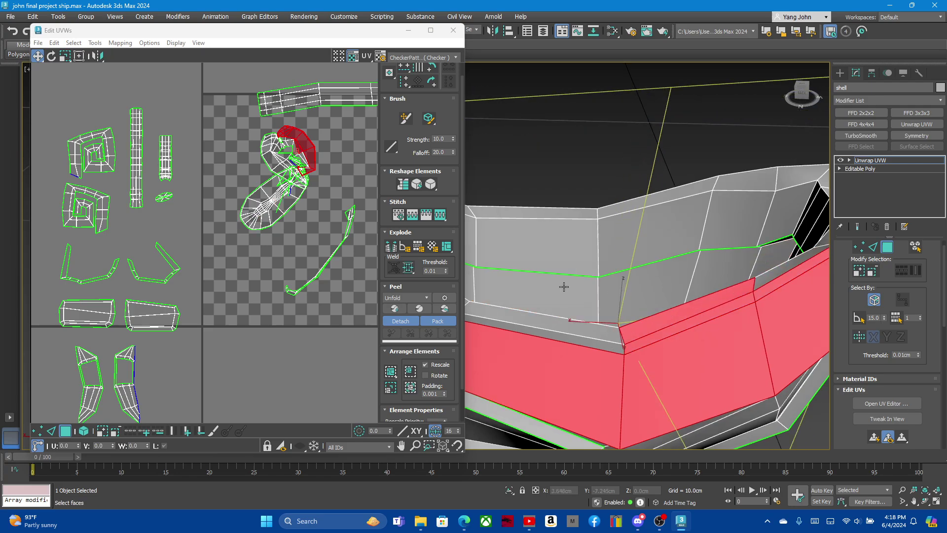
{"action": "left_click", "coordinate": [592, 336], "text": "ctrl"}
{"action": "mouse_move", "coordinate": [592, 336]}
{"action": "middle_mouse_down", "text": "alt"}
{"action": "mouse_move", "coordinate": [702, 257]}
{"action": "mouse_move", "coordinate": [648, 341]}
{"action": "middle_mouse_up", "text": "alt"}
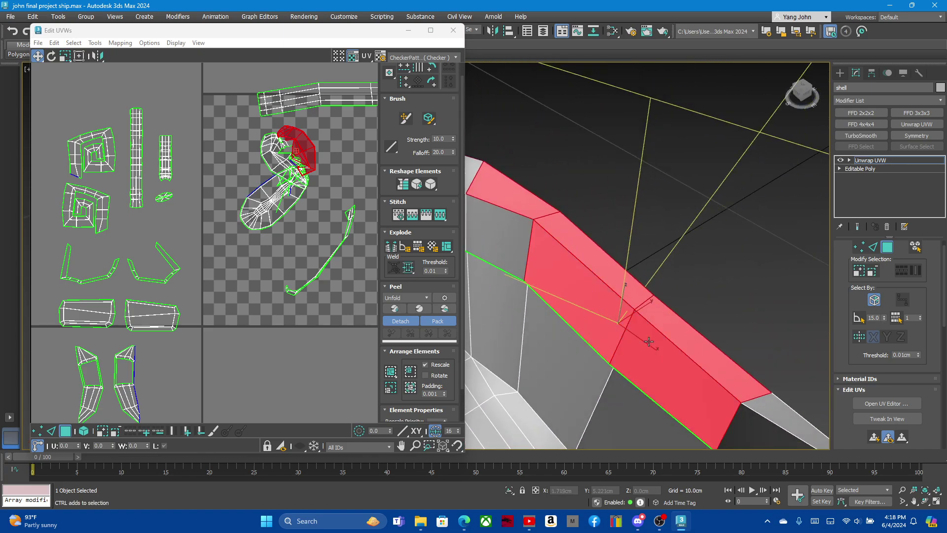
- Add the remaining nearby strip faces to the hull band selection
{"action": "scroll", "coordinate": [582, 260], "scroll_direction": "down", "scroll_amount": 3}
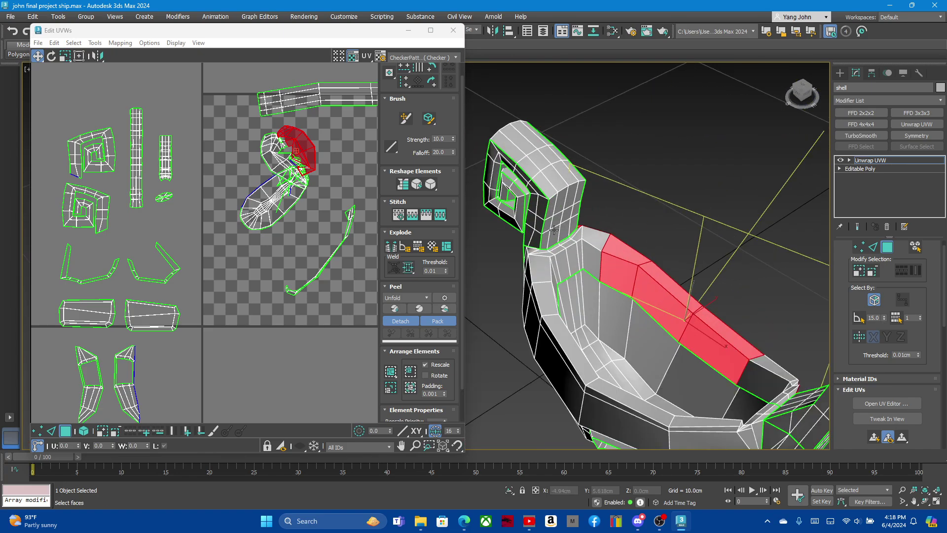
{"action": "scroll", "coordinate": [682, 274], "scroll_direction": "up", "scroll_amount": 4}
{"action": "left_click", "coordinate": [678, 262], "text": "ctrl"}
{"action": "mouse_move", "coordinate": [681, 258]}
{"action": "middle_mouse_down", "text": "alt"}
{"action": "mouse_move", "coordinate": [588, 292]}
{"action": "mouse_move", "coordinate": [494, 249]}
{"action": "mouse_move", "coordinate": [699, 264]}
{"action": "middle_mouse_up", "text": "alt"}
{"action": "scroll", "coordinate": [588, 292], "scroll_direction": "down", "scroll_amount": 5}
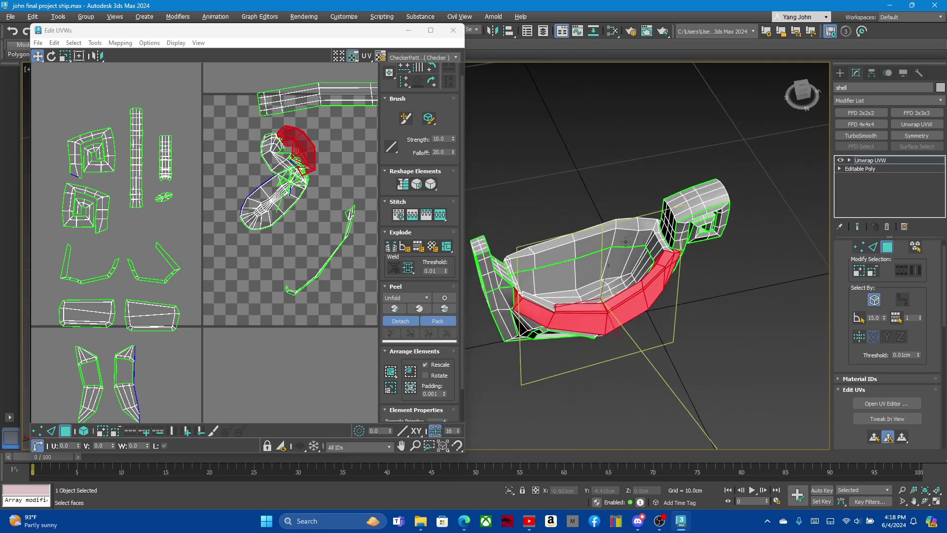
{"action": "scroll", "coordinate": [699, 265], "scroll_direction": "up", "scroll_amount": 5}
{"action": "scroll", "coordinate": [664, 290], "scroll_direction": "down", "scroll_amount": 2}
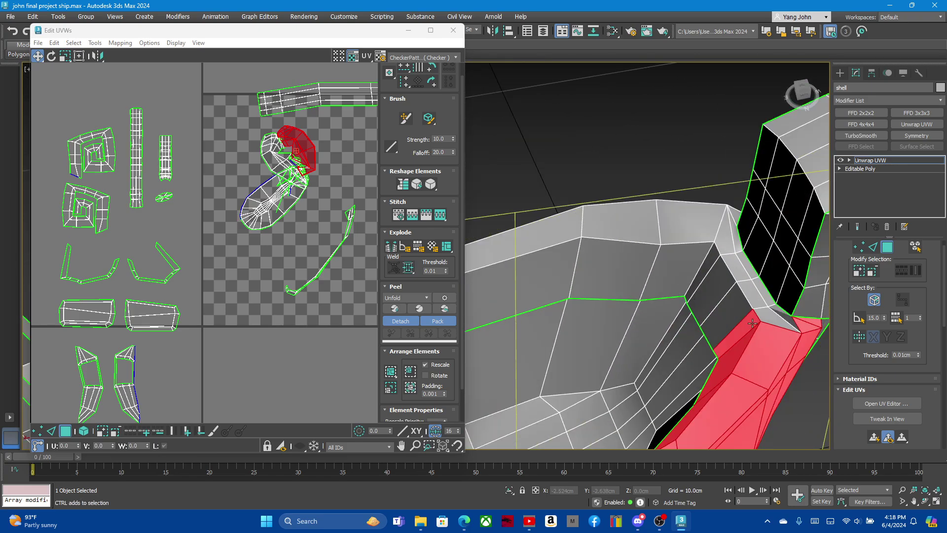
{"action": "left_click", "coordinate": [735, 309], "text": "ctrl"}
{"action": "scroll", "coordinate": [724, 302], "scroll_direction": "down", "scroll_amount": 5}
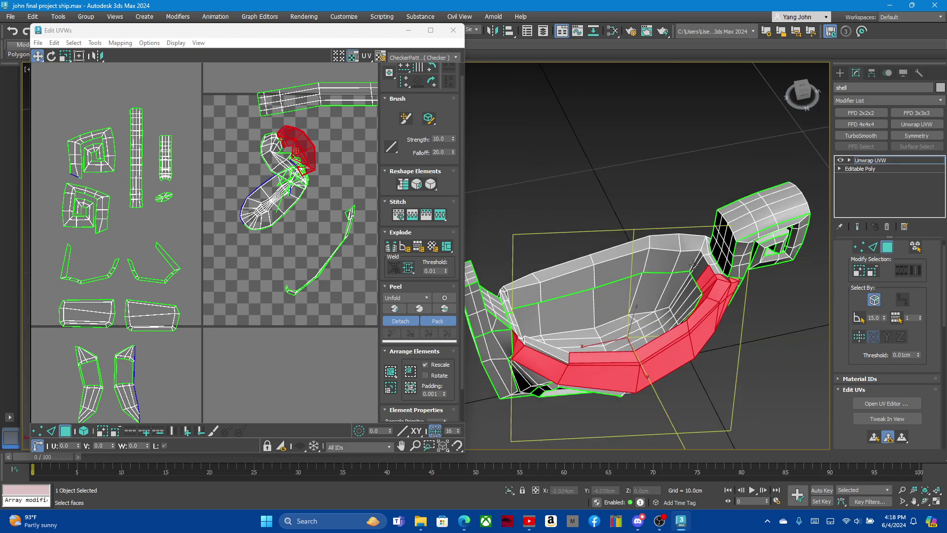
{"action": "scroll", "coordinate": [724, 301], "scroll_direction": "up", "scroll_amount": 4}
{"action": "middle_click_drag", "start_coordinate": [724, 301], "coordinate": [700, 233], "text": "alt"}
{"action": "scroll", "coordinate": [700, 230], "scroll_direction": "down", "scroll_amount": 3}
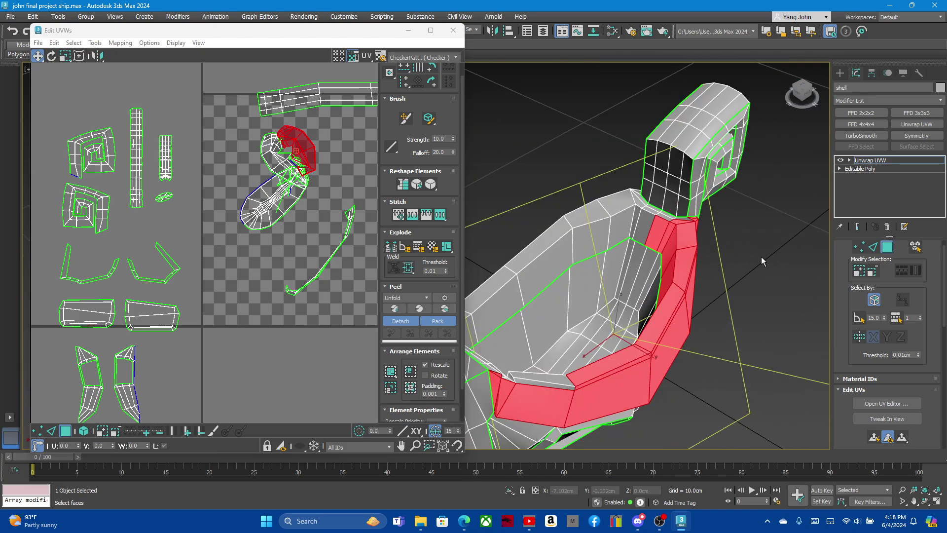
- Clear the face selection and switch Unwrap UVW to Edge selection mode
{"action": "left_click", "coordinate": [762, 256]}
{"action": "scroll", "coordinate": [788, 250], "scroll_direction": "up", "scroll_amount": 3}
{"action": "left_click", "coordinate": [873, 247]}
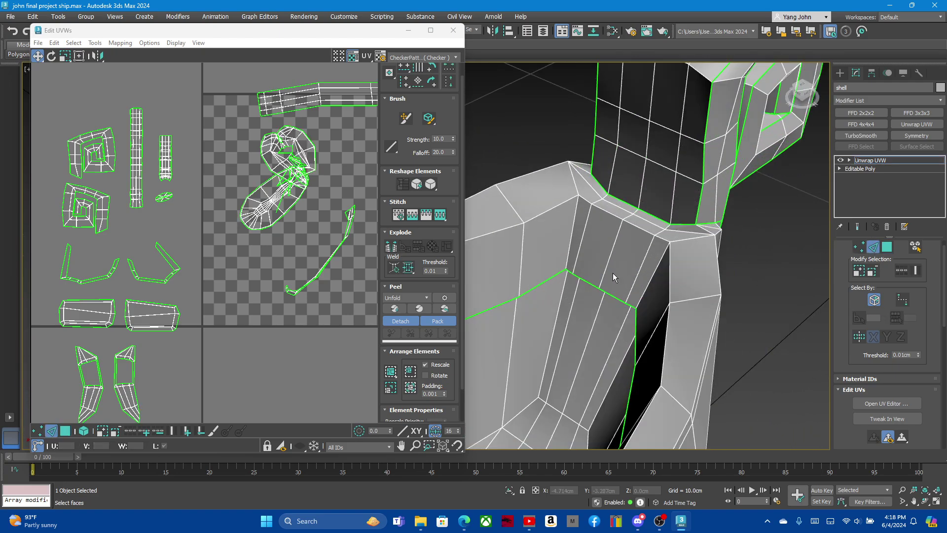
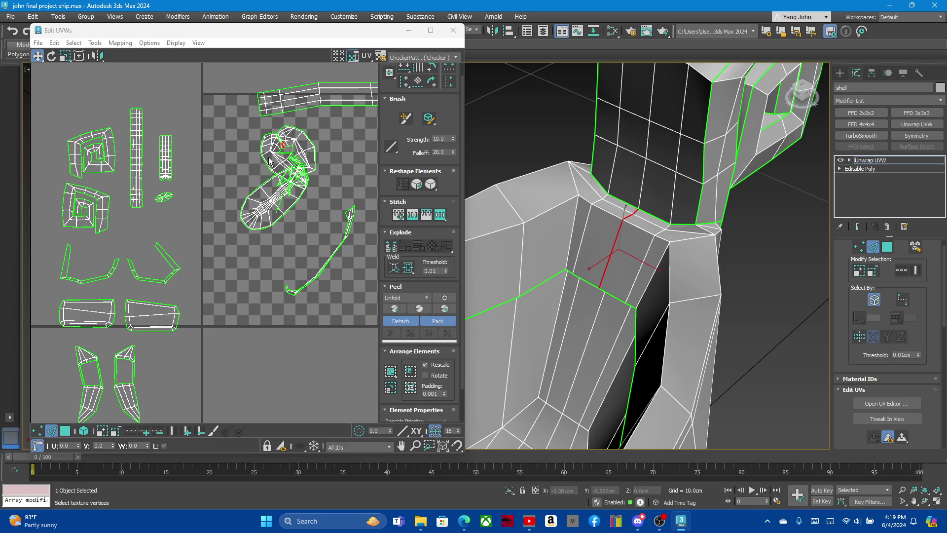
- Split the UV island along the selected edge and switch to face selection
{"action": "right_click", "coordinate": [276, 144]}
{"action": "left_click", "coordinate": [258, 170]}
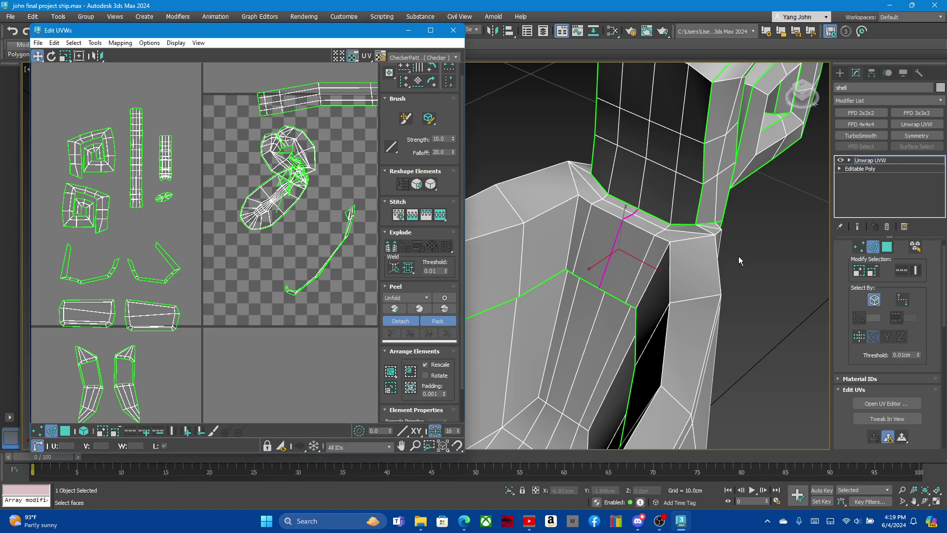
{"action": "left_click", "coordinate": [738, 256]}
{"action": "left_click", "coordinate": [887, 246]}
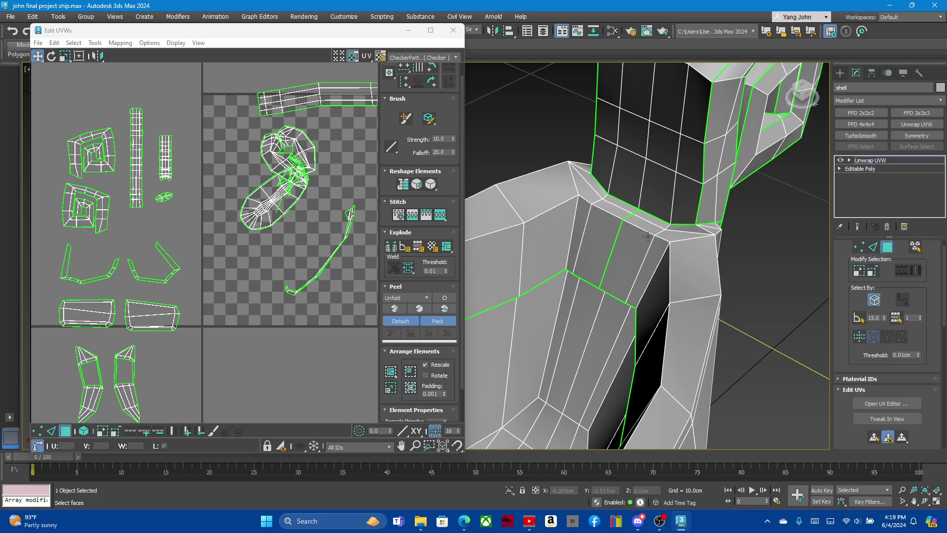
- Select the faces at the hull corner
{"action": "left_click", "coordinate": [648, 226]}
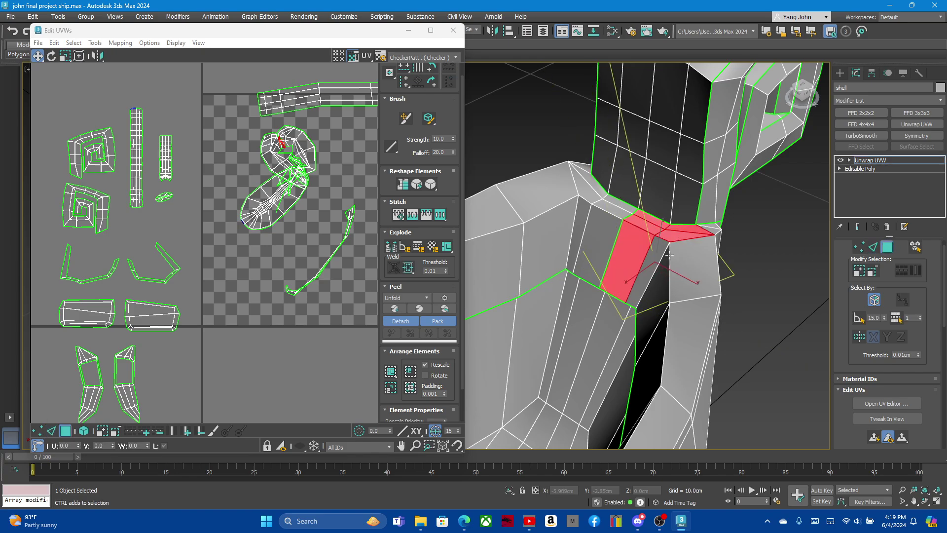
{"action": "left_click", "coordinate": [693, 266], "text": "ctrl"}
{"action": "left_click", "coordinate": [655, 296], "text": "ctrl"}
{"action": "left_click", "coordinate": [688, 355], "text": "ctrl"}
{"action": "scroll", "coordinate": [685, 271], "scroll_direction": "down", "scroll_amount": 4}
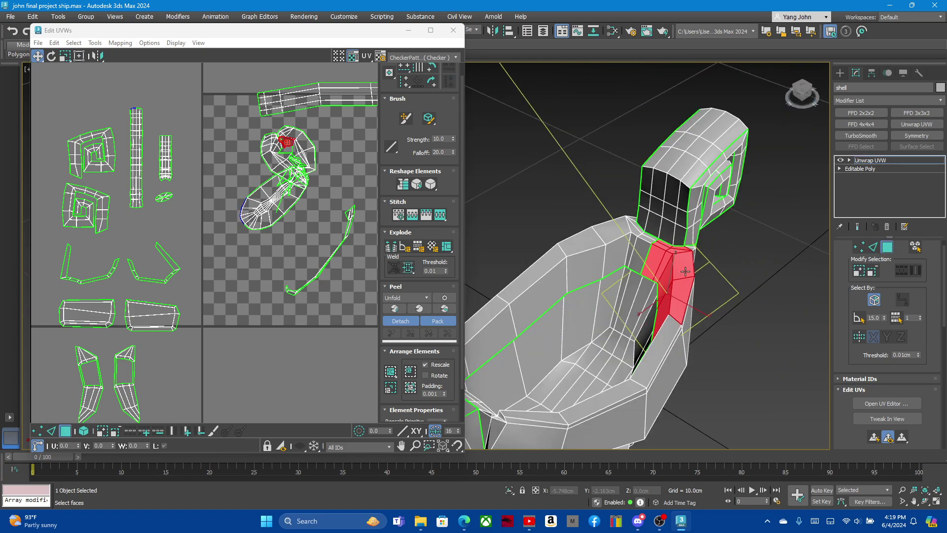
{"action": "mouse_move", "coordinate": [660, 370]}
{"action": "middle_mouse_down", "text": "alt"}
{"action": "mouse_move", "coordinate": [701, 341]}
{"action": "mouse_move", "coordinate": [637, 343]}
{"action": "middle_mouse_up", "text": "alt"}
- Add faces along the hull edge and upper hull, removing a few extras
{"action": "left_click", "coordinate": [637, 344]}
{"action": "left_click", "coordinate": [687, 321], "text": "ctrl"}
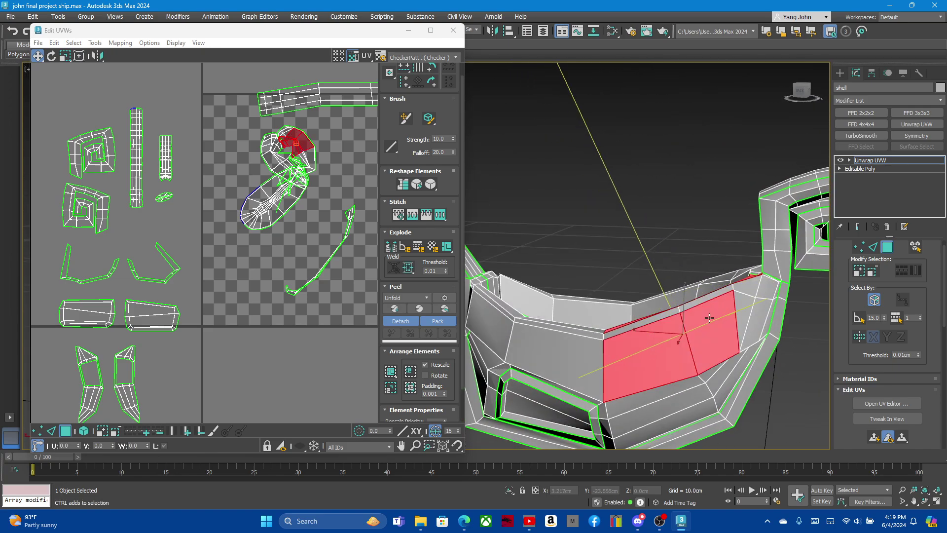
{"action": "scroll", "coordinate": [744, 297], "scroll_direction": "up", "scroll_amount": 2}
{"action": "left_click", "coordinate": [744, 297], "text": "ctrl"}
{"action": "left_click", "coordinate": [765, 332], "text": "ctrl"}
{"action": "left_click", "coordinate": [752, 281], "text": "ctrl"}
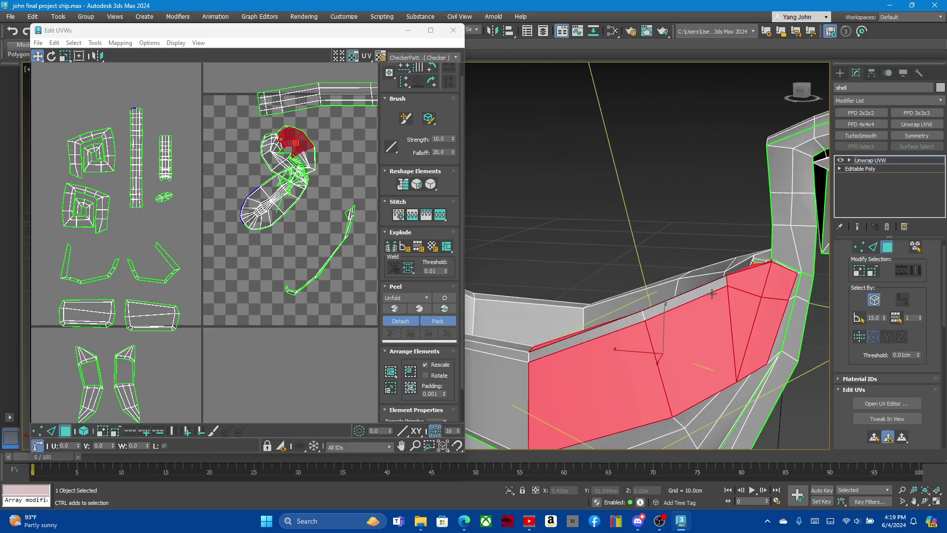
{"action": "left_click", "coordinate": [691, 299], "text": "ctrl"}
{"action": "left_click", "coordinate": [622, 323], "text": "alt"}
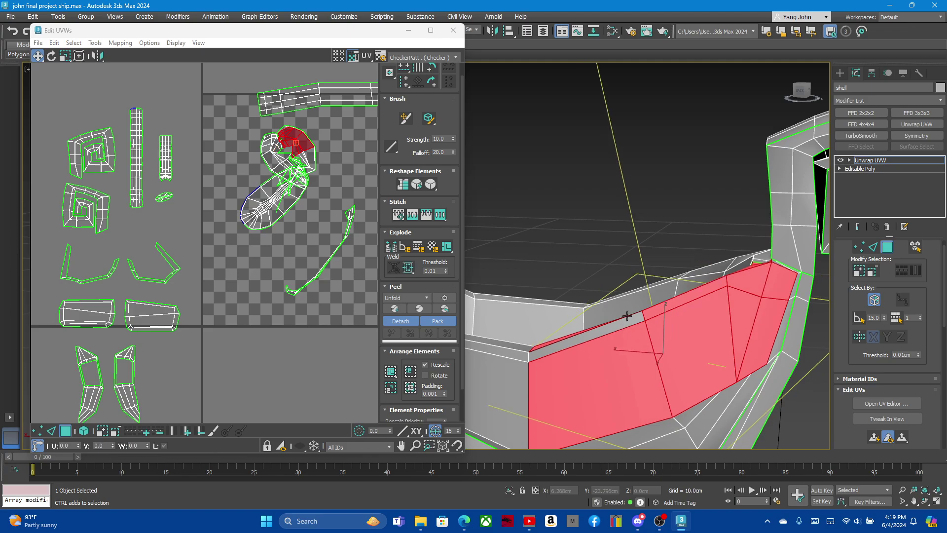
- Add more hull-band faces seen from the other side
{"action": "mouse_move", "coordinate": [688, 311]}
{"action": "middle_mouse_down", "text": "alt"}
{"action": "mouse_move", "coordinate": [752, 364]}
{"action": "mouse_move", "coordinate": [791, 272]}
{"action": "middle_mouse_up", "text": "alt"}
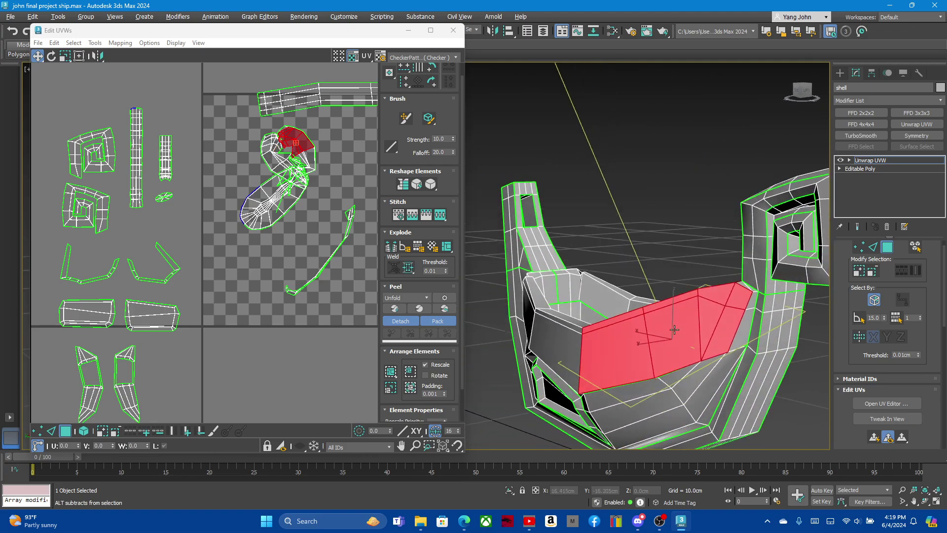
{"action": "scroll", "coordinate": [792, 271], "scroll_direction": "up", "scroll_amount": 5}
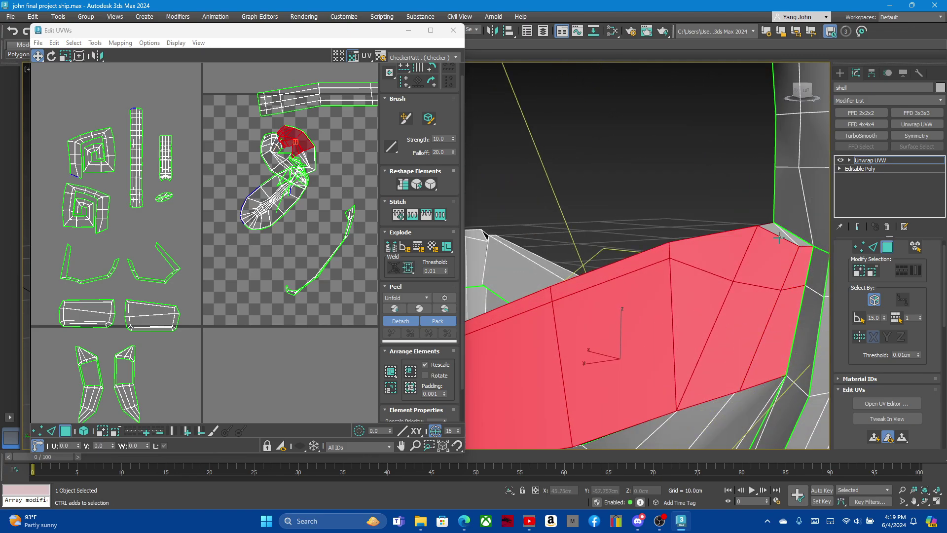
{"action": "scroll", "coordinate": [768, 254], "scroll_direction": "down", "scroll_amount": 5}
{"action": "scroll", "coordinate": [791, 316], "scroll_direction": "up", "scroll_amount": 2}
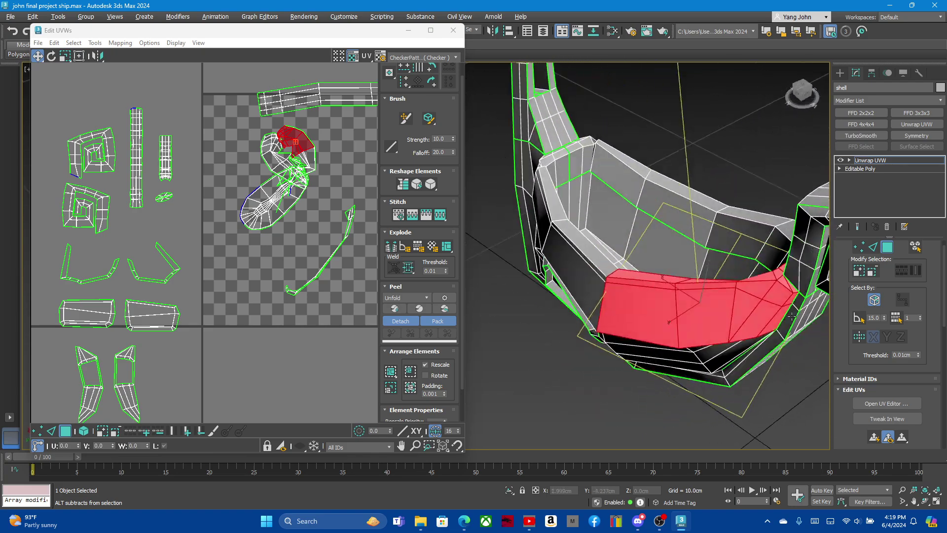
{"action": "middle_click_drag", "start_coordinate": [791, 316], "coordinate": [613, 338], "text": "alt"}
{"action": "left_click", "coordinate": [613, 338], "text": "ctrl"}
- Add the large left face and thin strip, excluding the face behind it
{"action": "scroll", "coordinate": [597, 325], "scroll_direction": "down", "scroll_amount": 3}
{"action": "scroll", "coordinate": [583, 329], "scroll_direction": "up", "scroll_amount": 3}
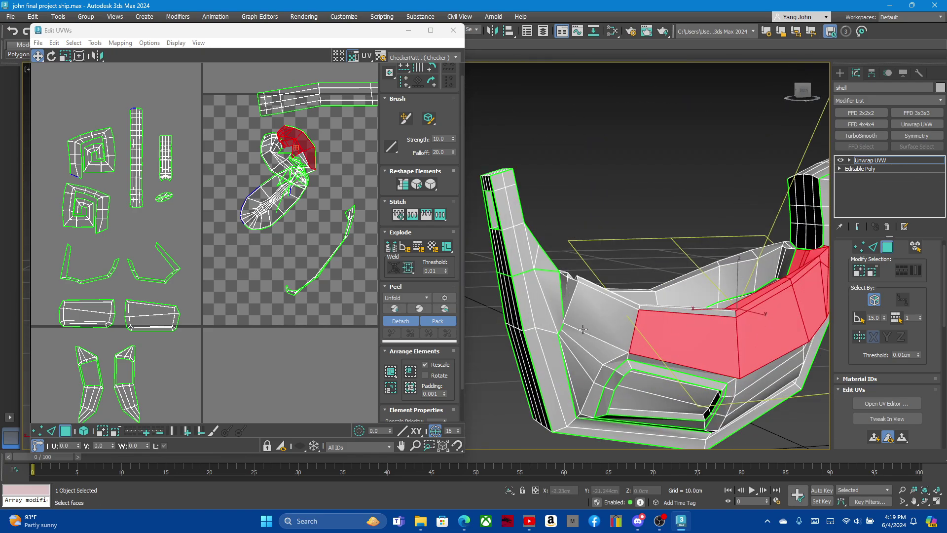
{"action": "scroll", "coordinate": [617, 303], "scroll_direction": "up", "scroll_amount": 5}
{"action": "left_click", "coordinate": [617, 303], "text": "ctrl"}
{"action": "left_click", "coordinate": [717, 285], "text": "ctrl"}
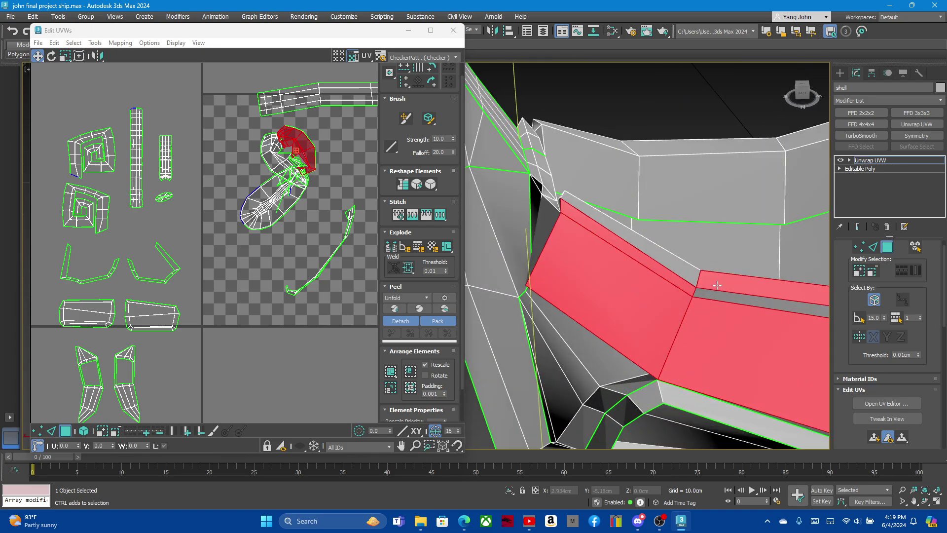
{"action": "left_click", "coordinate": [698, 281], "text": "ctrl"}
{"action": "key", "text": "ctrl+z"}
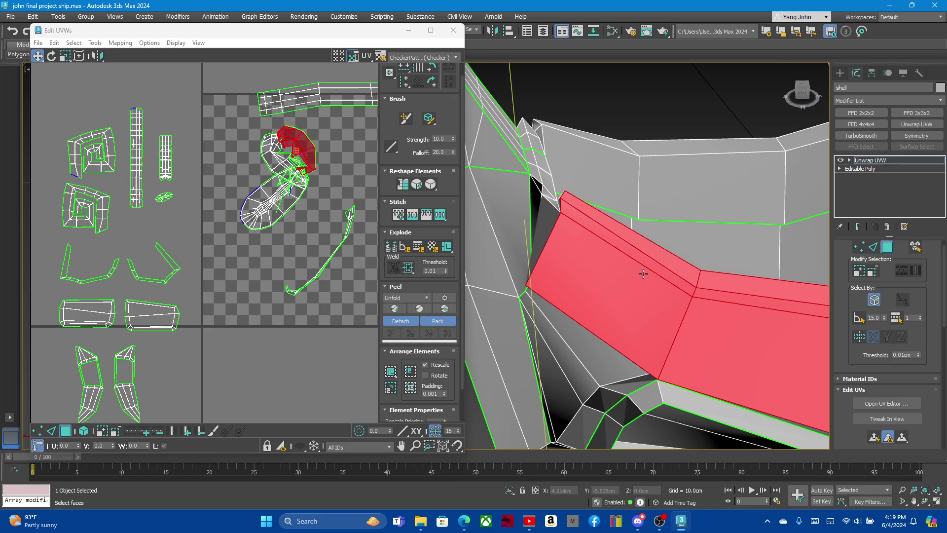
- Add the top bevel faces and the front face below them
{"action": "middle_click_drag", "start_coordinate": [600, 280], "coordinate": [633, 274], "text": "alt"}
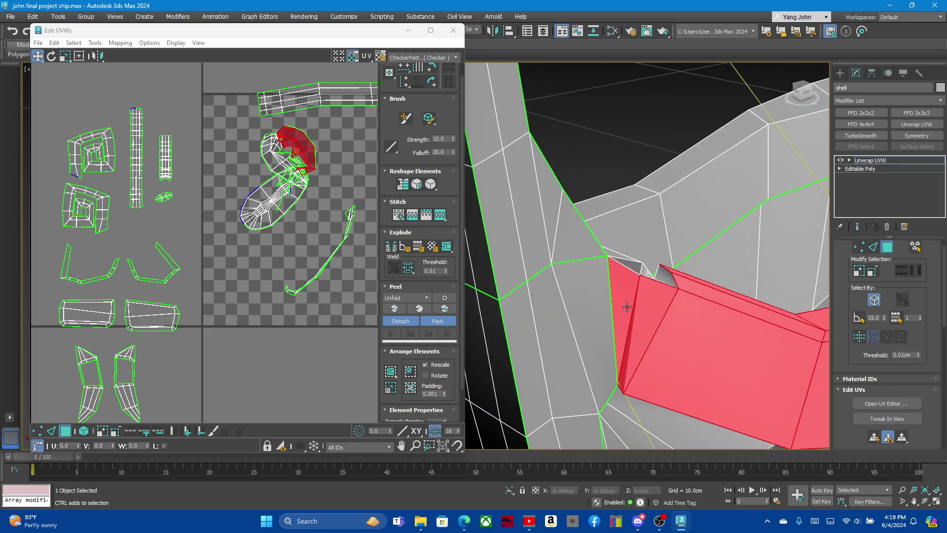
{"action": "middle_click_drag", "start_coordinate": [626, 306], "coordinate": [664, 269], "text": "alt"}
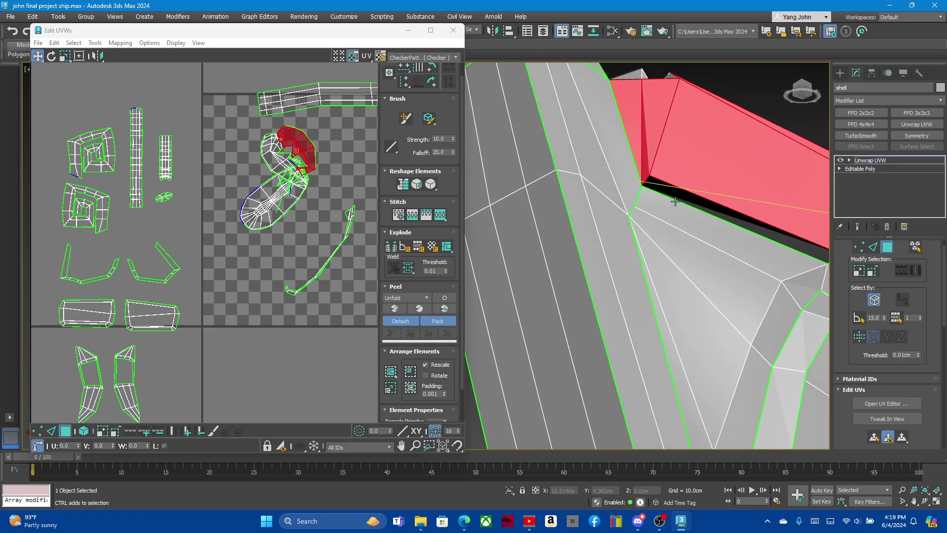
{"action": "scroll", "coordinate": [666, 204], "scroll_direction": "down", "scroll_amount": 5}
{"action": "scroll", "coordinate": [666, 207], "scroll_direction": "down", "scroll_amount": 3}
{"action": "scroll", "coordinate": [681, 272], "scroll_direction": "up", "scroll_amount": 10}
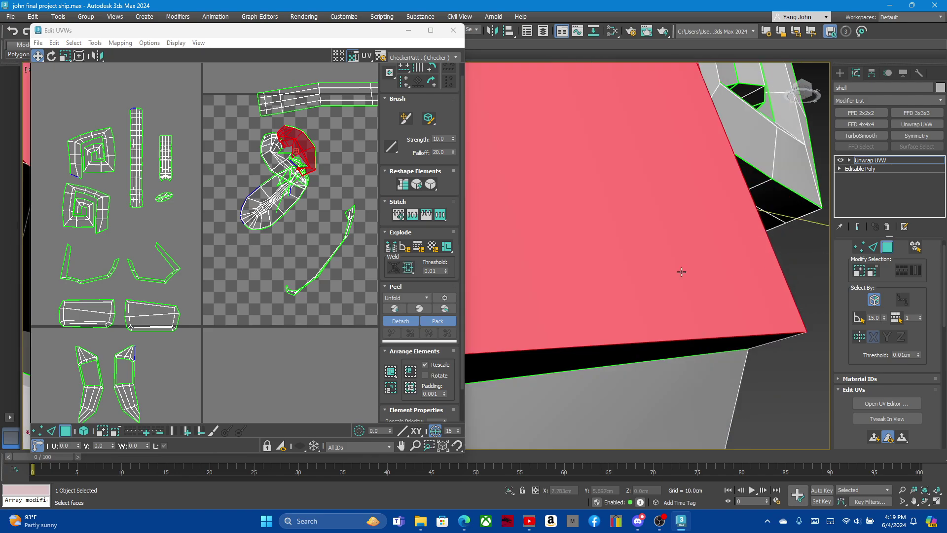
{"action": "scroll", "coordinate": [595, 302], "scroll_direction": "down", "scroll_amount": 3}
{"action": "scroll", "coordinate": [563, 311], "scroll_direction": "down", "scroll_amount": 3}
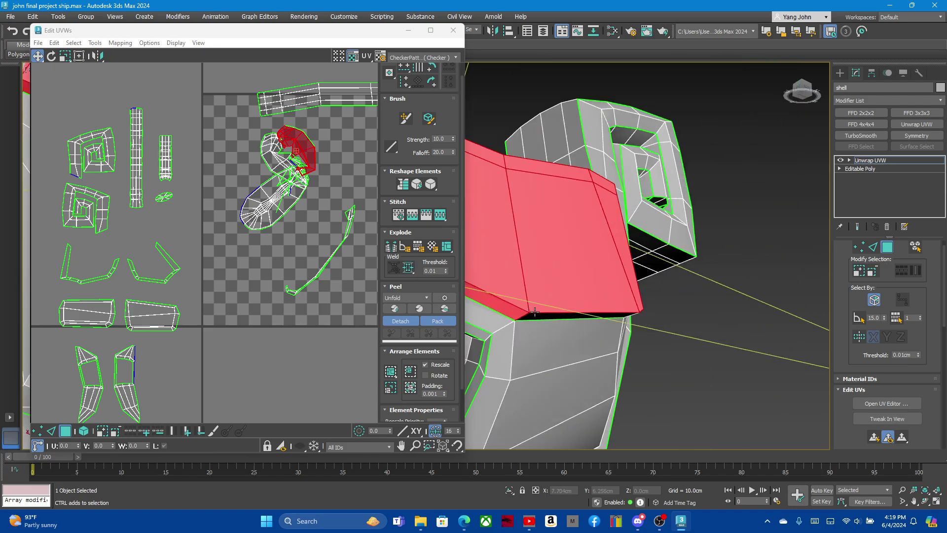
{"action": "scroll", "coordinate": [552, 315], "scroll_direction": "up", "scroll_amount": 4}
{"action": "scroll", "coordinate": [641, 207], "scroll_direction": "up", "scroll_amount": 2}
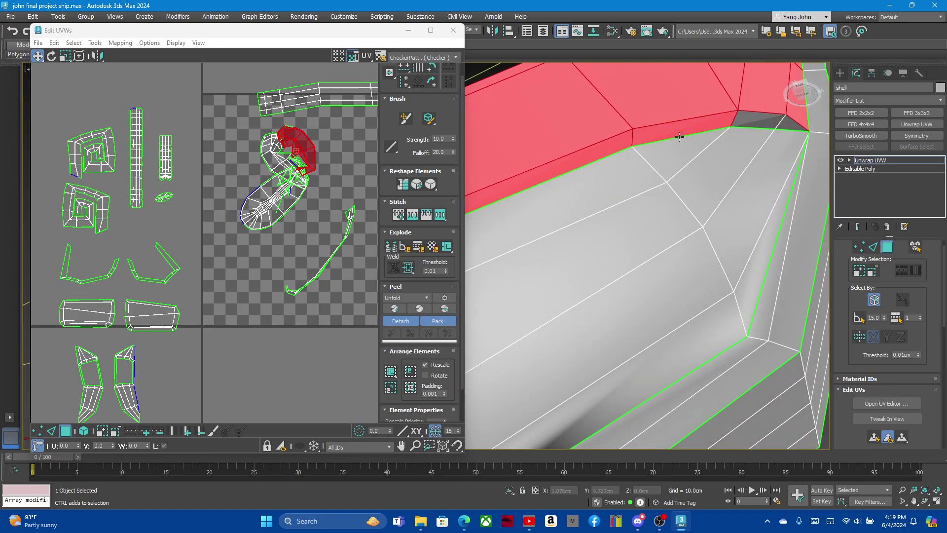
{"action": "scroll", "coordinate": [783, 127], "scroll_direction": "down", "scroll_amount": 5}
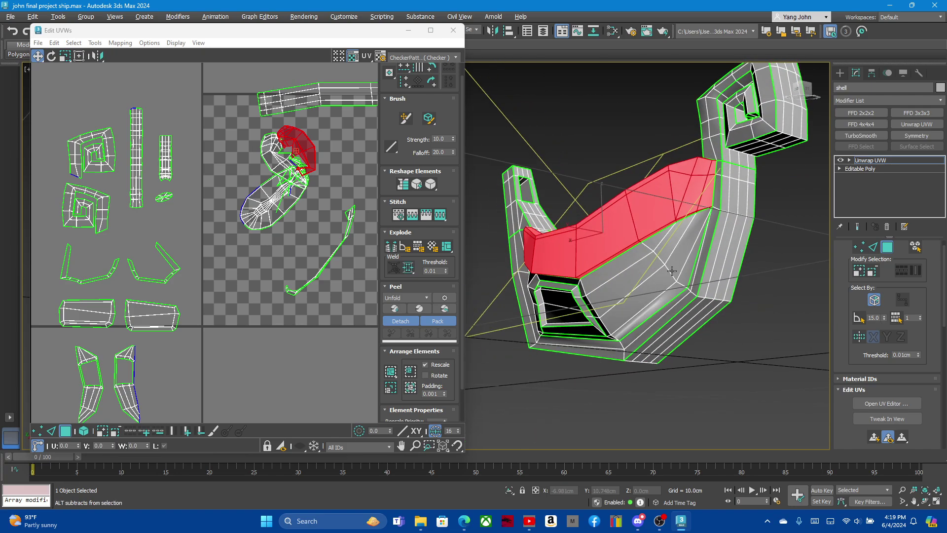
{"action": "mouse_move", "coordinate": [784, 127]}
{"action": "middle_mouse_down", "text": "alt"}
{"action": "mouse_move", "coordinate": [743, 313]}
{"action": "mouse_move", "coordinate": [641, 276]}
{"action": "middle_mouse_up", "text": "alt"}
{"action": "scroll", "coordinate": [641, 276], "scroll_direction": "up", "scroll_amount": 3}
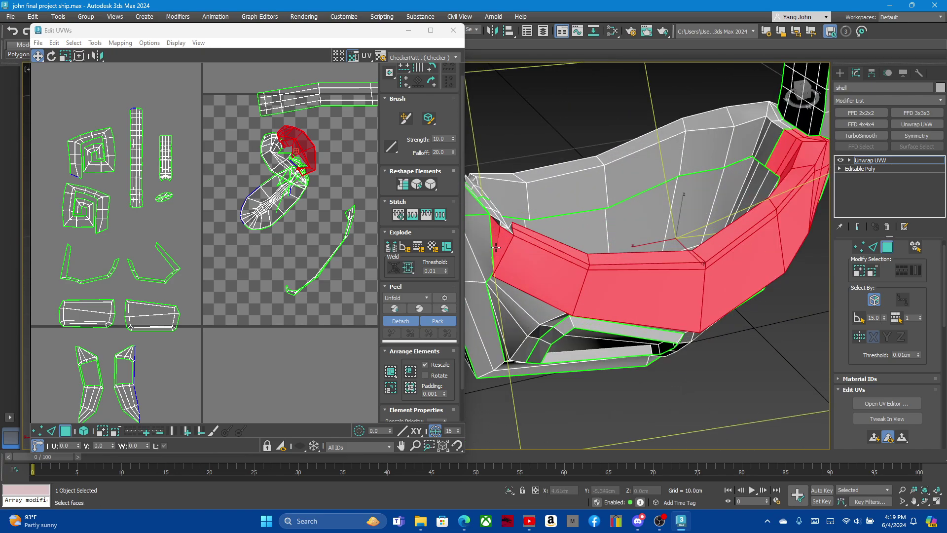
{"action": "scroll", "coordinate": [616, 246], "scroll_direction": "up", "scroll_amount": 3}
{"action": "mouse_move", "coordinate": [616, 246]}
{"action": "middle_mouse_down", "text": "alt"}
{"action": "mouse_move", "coordinate": [609, 240]}
{"action": "mouse_move", "coordinate": [616, 266]}
{"action": "middle_mouse_up", "text": "alt"}
{"action": "scroll", "coordinate": [616, 266], "scroll_direction": "up", "scroll_amount": 4}
{"action": "scroll", "coordinate": [616, 266], "scroll_direction": "up", "scroll_amount": 2}
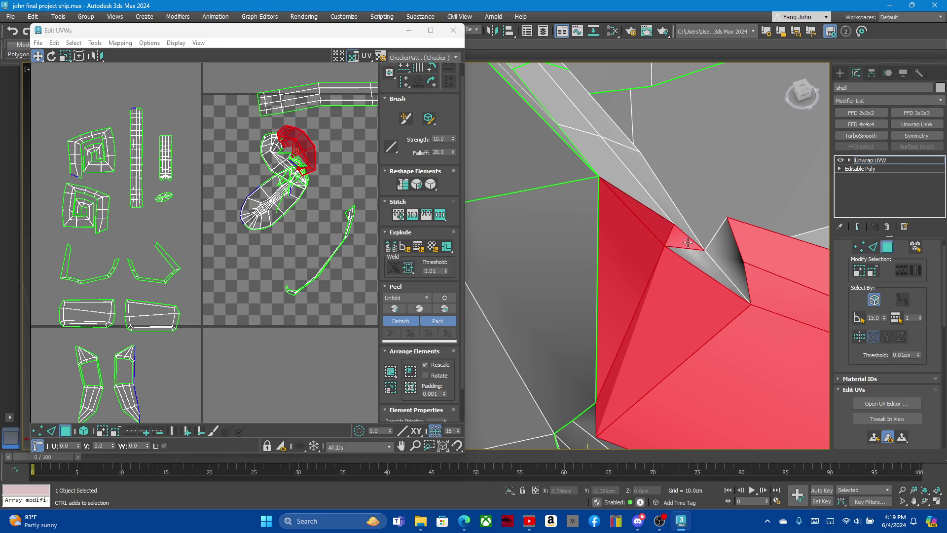
{"action": "scroll", "coordinate": [597, 276], "scroll_direction": "down", "scroll_amount": 5}
{"action": "scroll", "coordinate": [597, 276], "scroll_direction": "down", "scroll_amount": 3}
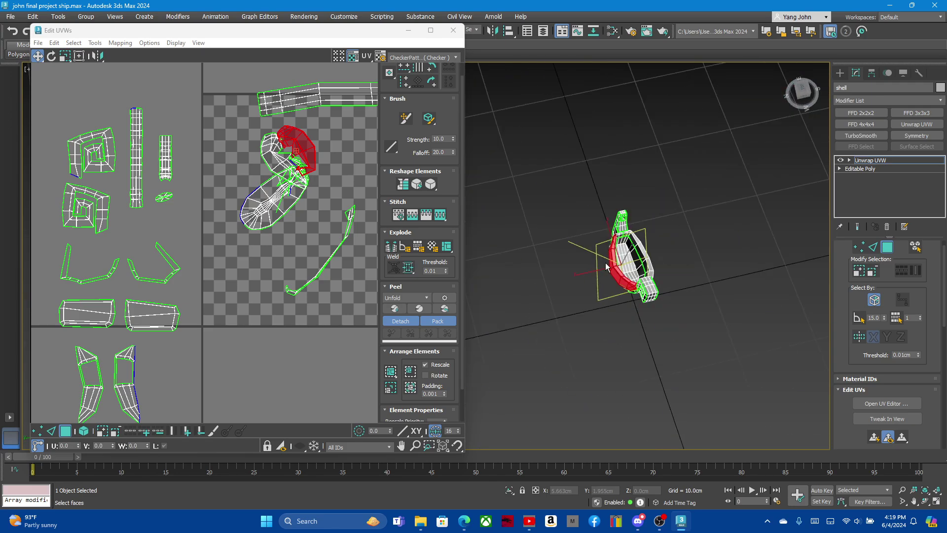
{"action": "scroll", "coordinate": [567, 257], "scroll_direction": "up", "scroll_amount": 4}
{"action": "scroll", "coordinate": [538, 240], "scroll_direction": "up", "scroll_amount": 3}
{"action": "scroll", "coordinate": [537, 240], "scroll_direction": "up", "scroll_amount": 2}
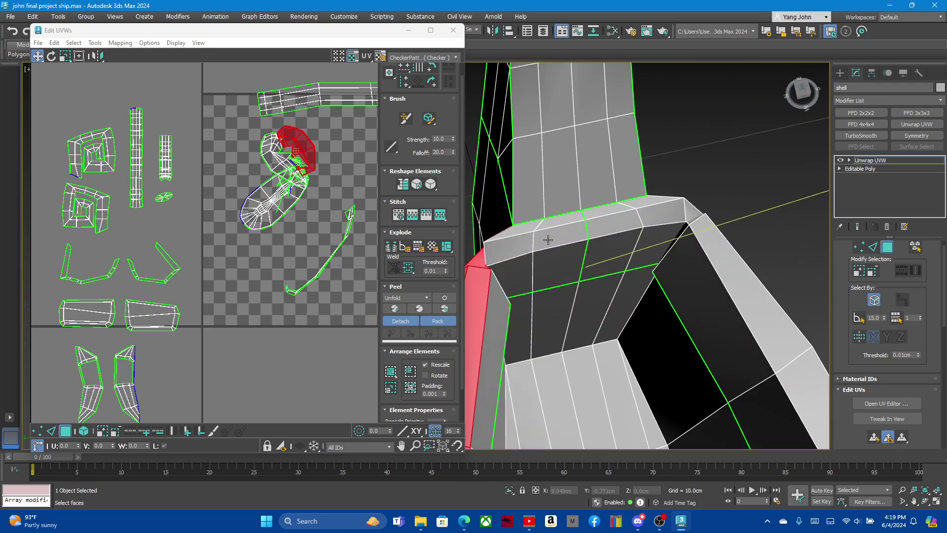
{"action": "left_click", "coordinate": [505, 251], "text": "ctrl"}
{"action": "left_click", "coordinate": [509, 272], "text": "ctrl"}
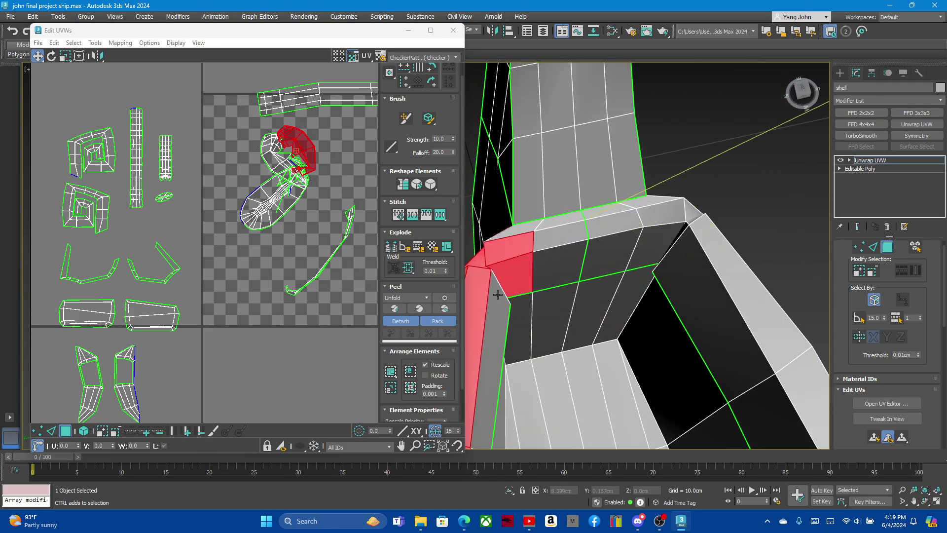
{"action": "left_click", "coordinate": [558, 237], "text": "ctrl"}
- Drag the selected red UV faces downward in the UV editor
{"action": "scroll", "coordinate": [571, 290], "scroll_direction": "down", "scroll_amount": 3}
{"action": "middle_click_drag", "start_coordinate": [571, 291], "coordinate": [574, 413], "text": "alt"}
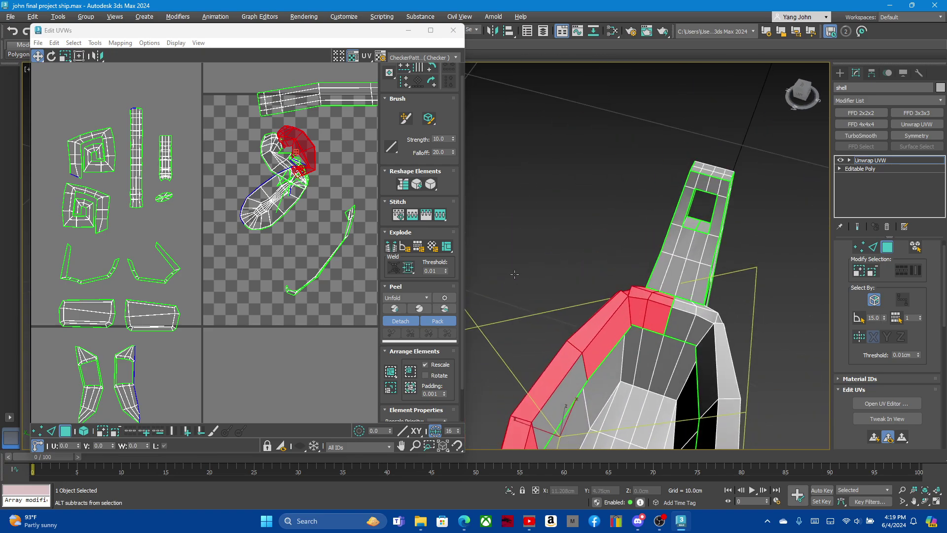
{"action": "mouse_move", "coordinate": [736, 370]}
{"action": "middle_mouse_down", "text": "alt"}
{"action": "mouse_move", "coordinate": [687, 379]}
{"action": "mouse_move", "coordinate": [693, 355]}
{"action": "middle_mouse_up", "text": "alt"}
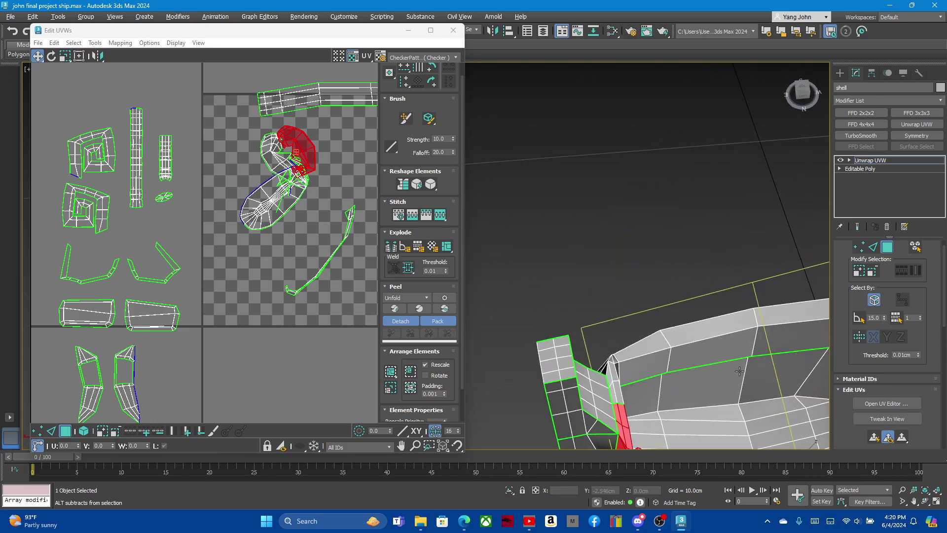
{"action": "scroll", "coordinate": [692, 355], "scroll_direction": "up", "scroll_amount": 2}
{"action": "scroll", "coordinate": [694, 345], "scroll_direction": "up", "scroll_amount": 2}
{"action": "scroll", "coordinate": [696, 339], "scroll_direction": "up", "scroll_amount": 3}
{"action": "scroll", "coordinate": [696, 339], "scroll_direction": "down", "scroll_amount": 2}
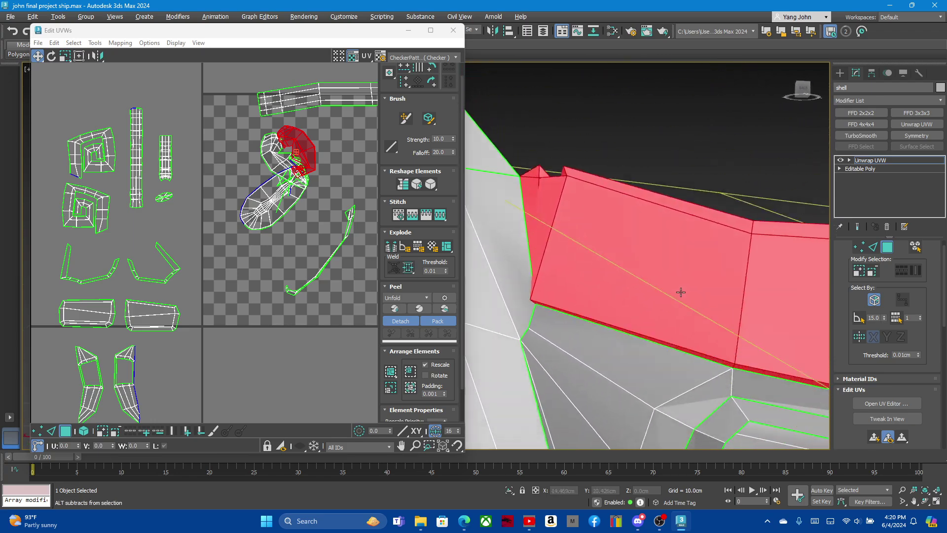
{"action": "scroll", "coordinate": [685, 296], "scroll_direction": "down", "scroll_amount": 3}
{"action": "scroll", "coordinate": [681, 281], "scroll_direction": "down", "scroll_amount": 3}
{"action": "scroll", "coordinate": [678, 266], "scroll_direction": "down", "scroll_amount": 2}
{"action": "scroll", "coordinate": [682, 276], "scroll_direction": "up", "scroll_amount": 2}
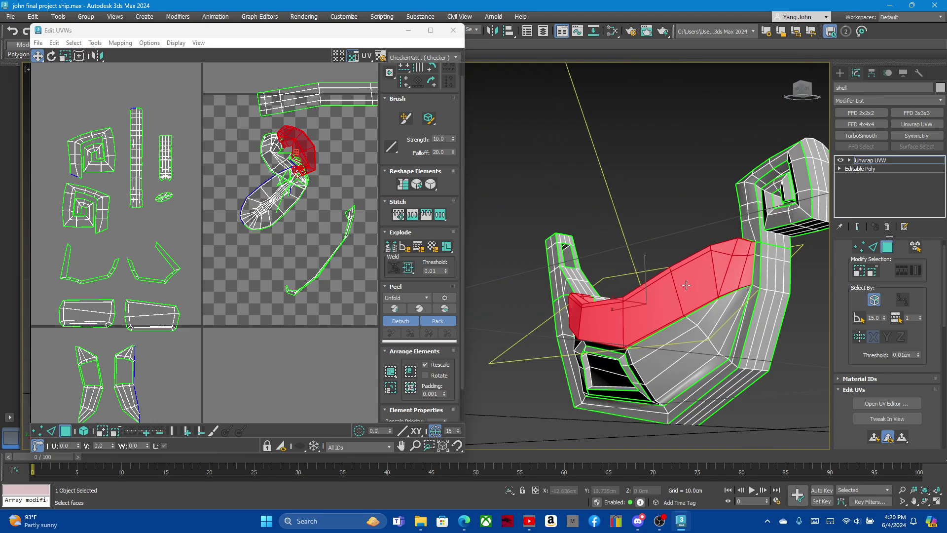
{"action": "left_click_drag", "start_coordinate": [307, 146], "coordinate": [264, 294]}
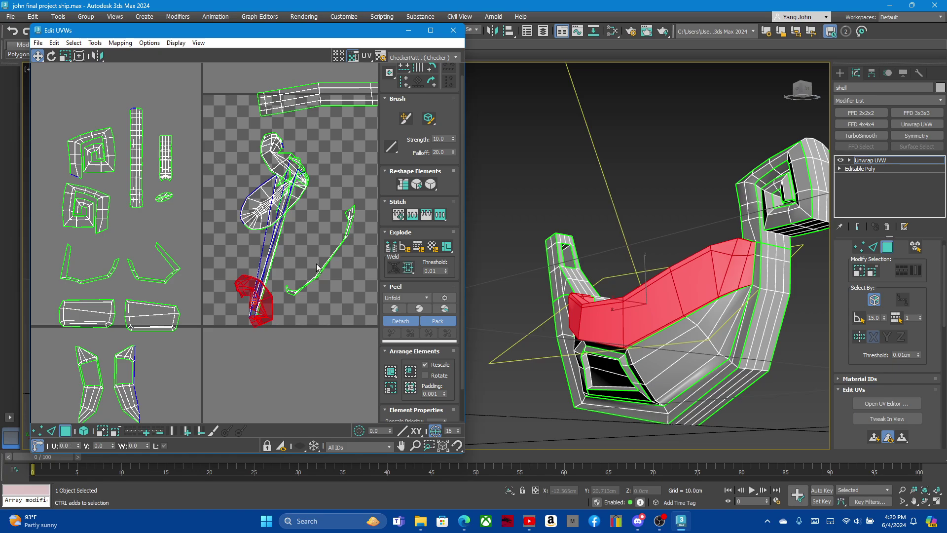
- Undo the move, break the red faces into their own island, and move it lower left
{"action": "key", "text": "ctrl+z"}
{"action": "right_click", "coordinate": [296, 143]}
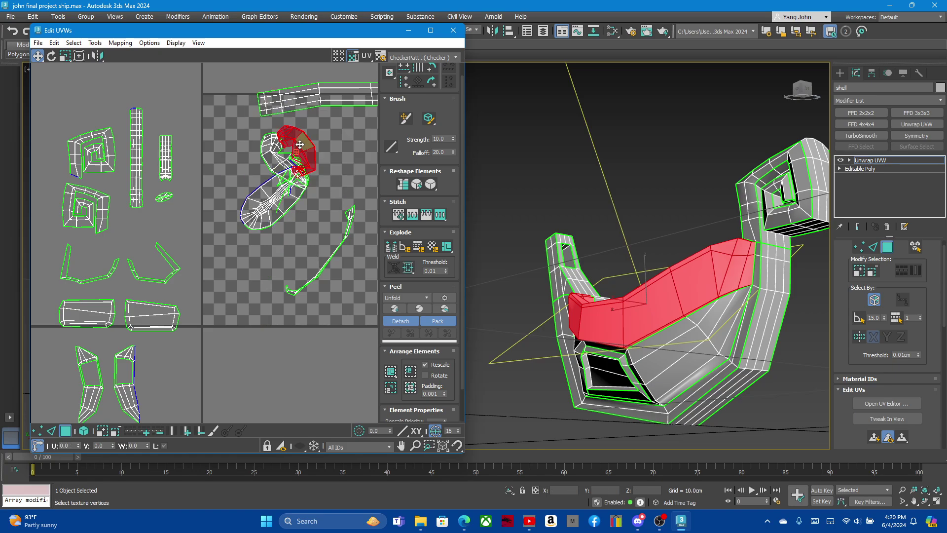
{"action": "left_click_drag", "start_coordinate": [299, 144], "coordinate": [243, 292]}
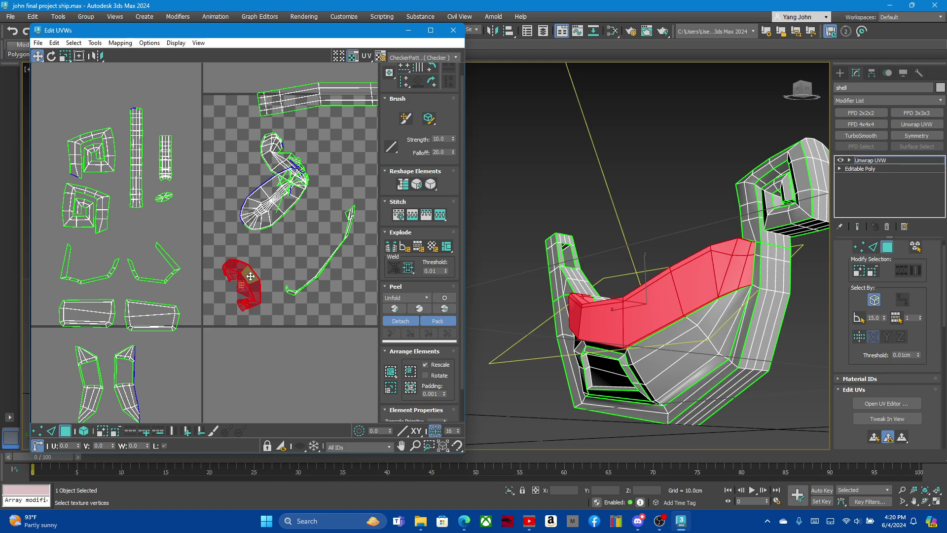
- Straighten and relax the island, place it in the lower quadrant, and apply Relax Tool
{"action": "left_click", "coordinate": [404, 185]}
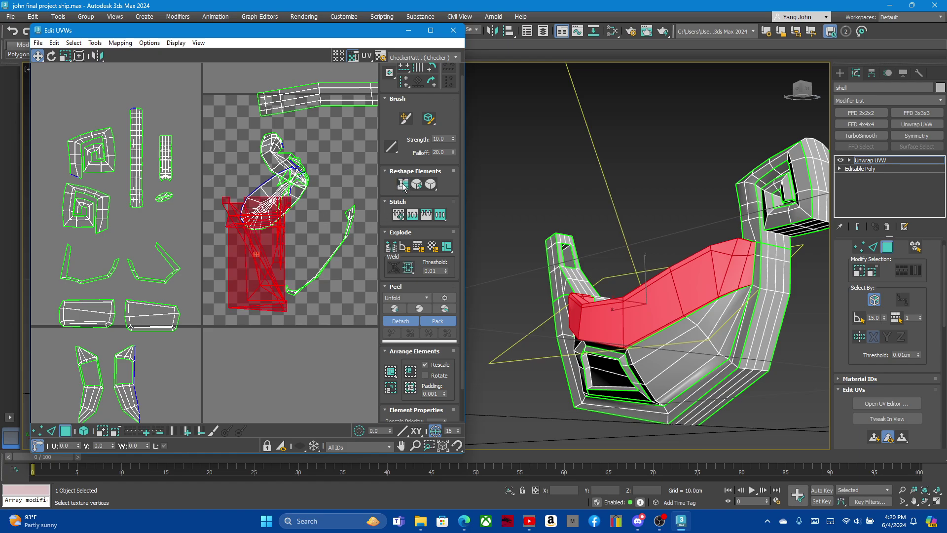
{"action": "left_click", "coordinate": [435, 184]}
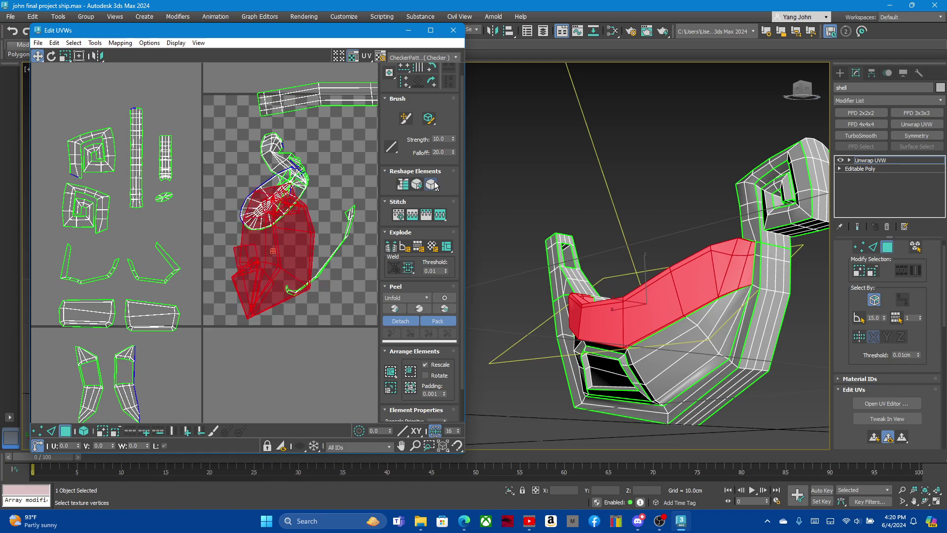
{"action": "left_click_drag", "start_coordinate": [286, 249], "coordinate": [259, 365]}
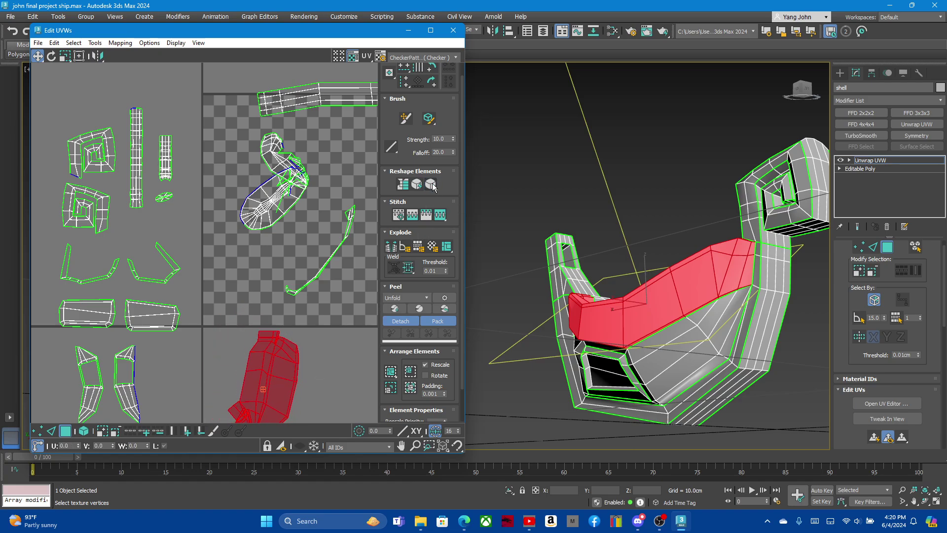
{"action": "left_click_drag", "start_coordinate": [432, 188], "coordinate": [428, 201]}
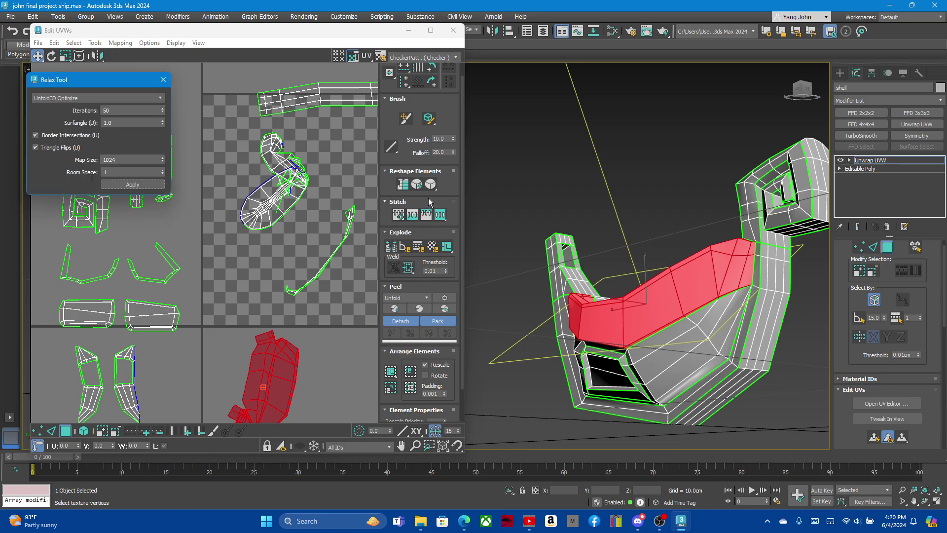
{"action": "left_click", "coordinate": [163, 80]}
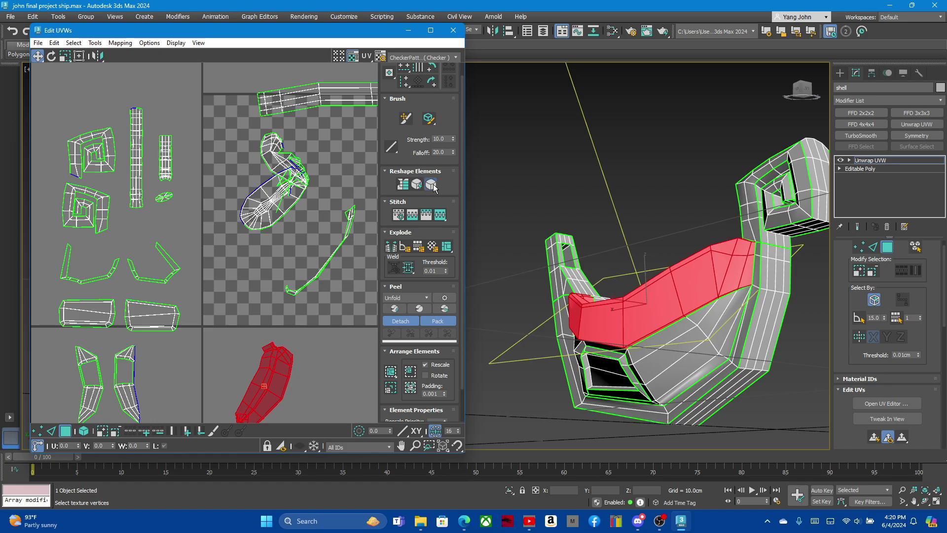
- Clear the UV selection and select two corner faces at the island's lower end
{"action": "scroll", "coordinate": [256, 364], "scroll_direction": "up", "scroll_amount": 2}
{"action": "scroll", "coordinate": [256, 365], "scroll_direction": "up", "scroll_amount": 2}
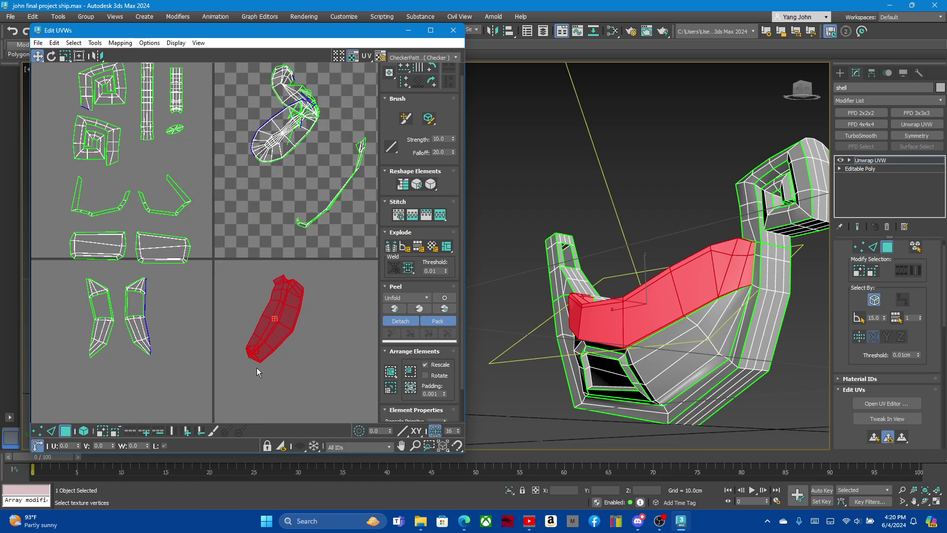
{"action": "scroll", "coordinate": [266, 336], "scroll_direction": "up", "scroll_amount": 2}
{"action": "scroll", "coordinate": [280, 327], "scroll_direction": "up", "scroll_amount": 1}
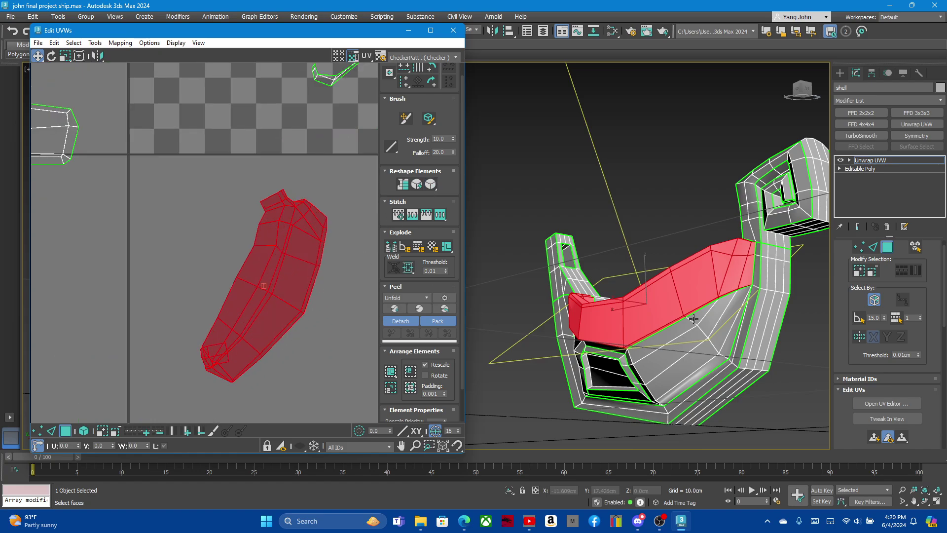
{"action": "scroll", "coordinate": [694, 319], "scroll_direction": "up", "scroll_amount": 3}
{"action": "scroll", "coordinate": [693, 319], "scroll_direction": "down", "scroll_amount": 4}
{"action": "middle_click_drag", "start_coordinate": [693, 319], "coordinate": [530, 318], "text": "alt"}
{"action": "scroll", "coordinate": [684, 319], "scroll_direction": "up", "scroll_amount": 3}
{"action": "scroll", "coordinate": [529, 318], "scroll_direction": "up", "scroll_amount": 3}
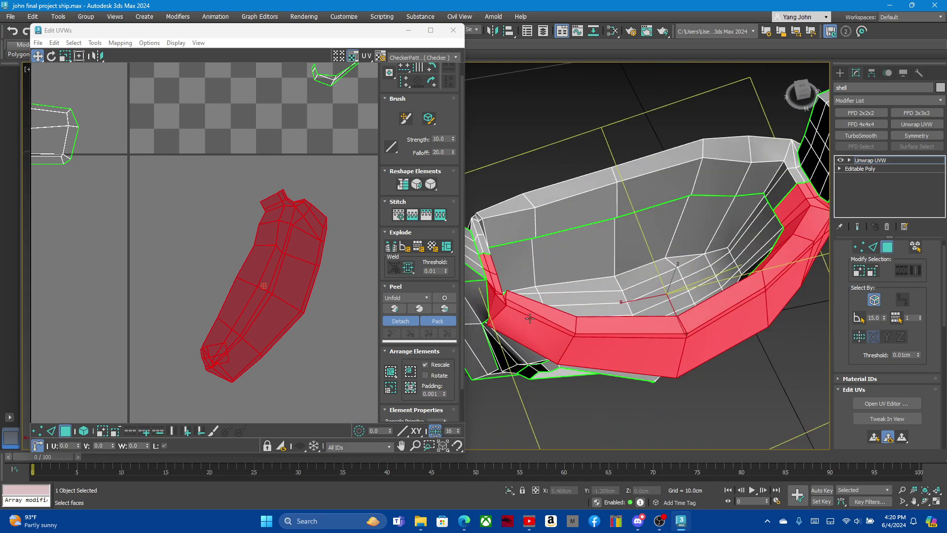
{"action": "scroll", "coordinate": [530, 318], "scroll_direction": "down", "scroll_amount": 2}
{"action": "mouse_move", "coordinate": [529, 318]}
{"action": "middle_mouse_down", "text": "alt"}
{"action": "mouse_move", "coordinate": [647, 368]}
{"action": "mouse_move", "coordinate": [592, 355]}
{"action": "mouse_move", "coordinate": [612, 313]}
{"action": "mouse_move", "coordinate": [546, 342]}
{"action": "mouse_move", "coordinate": [426, 364]}
{"action": "middle_mouse_up", "text": "alt"}
{"action": "mouse_move", "coordinate": [636, 271]}
{"action": "middle_mouse_down", "text": "alt"}
{"action": "mouse_move", "coordinate": [514, 222]}
{"action": "mouse_move", "coordinate": [593, 279]}
{"action": "mouse_move", "coordinate": [692, 320]}
{"action": "mouse_move", "coordinate": [601, 315]}
{"action": "mouse_move", "coordinate": [566, 361]}
{"action": "mouse_move", "coordinate": [569, 402]}
{"action": "mouse_move", "coordinate": [580, 330]}
{"action": "mouse_move", "coordinate": [584, 401]}
{"action": "mouse_move", "coordinate": [608, 377]}
{"action": "mouse_move", "coordinate": [619, 326]}
{"action": "middle_mouse_up", "text": "alt"}
{"action": "mouse_move", "coordinate": [501, 318]}
{"action": "middle_mouse_down", "text": "alt"}
{"action": "mouse_move", "coordinate": [637, 277]}
{"action": "mouse_move", "coordinate": [619, 277]}
{"action": "middle_mouse_up", "text": "alt"}
{"action": "scroll", "coordinate": [619, 278], "scroll_direction": "up", "scroll_amount": 5}
{"action": "scroll", "coordinate": [616, 296], "scroll_direction": "up", "scroll_amount": 3}
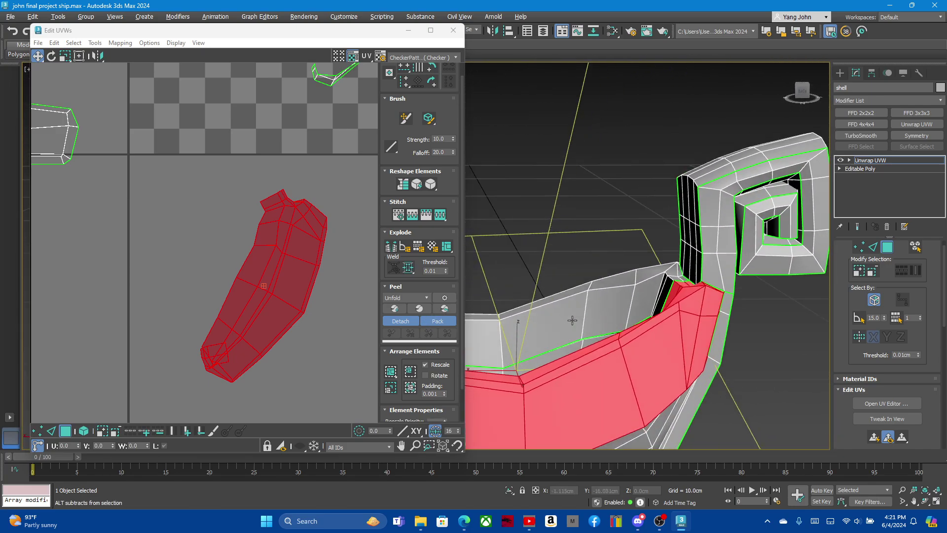
{"action": "scroll", "coordinate": [614, 315], "scroll_direction": "up", "scroll_amount": 2}
{"action": "scroll", "coordinate": [612, 336], "scroll_direction": "up", "scroll_amount": 3}
{"action": "mouse_move", "coordinate": [612, 335]}
{"action": "middle_mouse_down", "text": "alt"}
{"action": "mouse_move", "coordinate": [509, 296]}
{"action": "mouse_move", "coordinate": [675, 304]}
{"action": "middle_mouse_up", "text": "alt"}
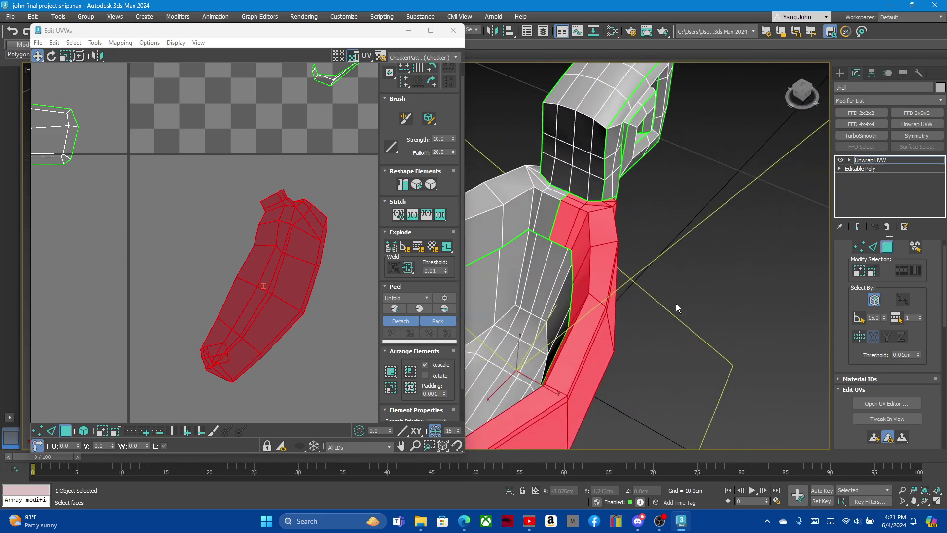
{"action": "scroll", "coordinate": [666, 326], "scroll_direction": "down", "scroll_amount": 5}
{"action": "scroll", "coordinate": [690, 340], "scroll_direction": "up", "scroll_amount": 6}
{"action": "scroll", "coordinate": [711, 330], "scroll_direction": "down", "scroll_amount": 5}
{"action": "mouse_move", "coordinate": [631, 357]}
{"action": "middle_mouse_down", "text": "alt"}
{"action": "mouse_move", "coordinate": [596, 352]}
{"action": "mouse_move", "coordinate": [611, 335]}
{"action": "middle_mouse_up", "text": "alt"}
{"action": "scroll", "coordinate": [582, 351], "scroll_direction": "up", "scroll_amount": 4}
{"action": "scroll", "coordinate": [568, 350], "scroll_direction": "up", "scroll_amount": 3}
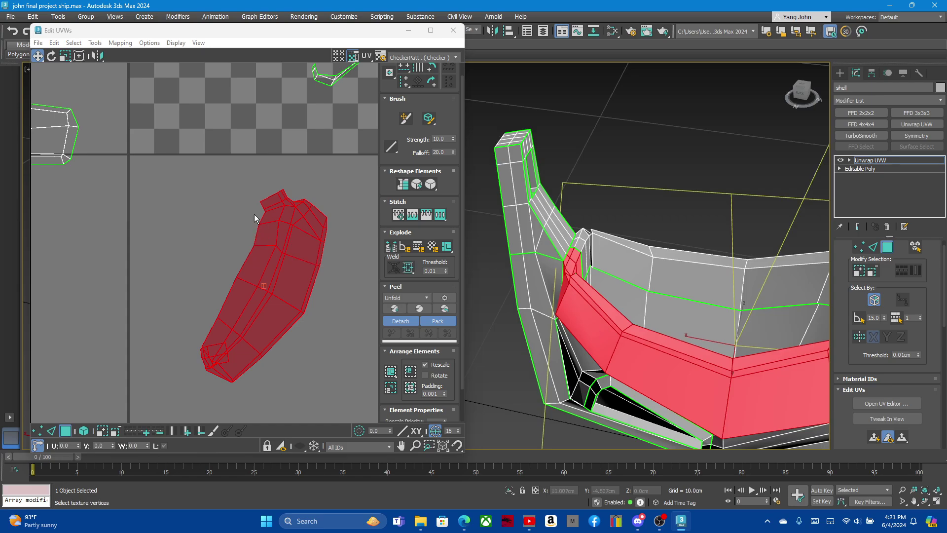
{"action": "scroll", "coordinate": [219, 371], "scroll_direction": "up", "scroll_amount": 3}
{"action": "scroll", "coordinate": [219, 371], "scroll_direction": "up", "scroll_amount": 3}
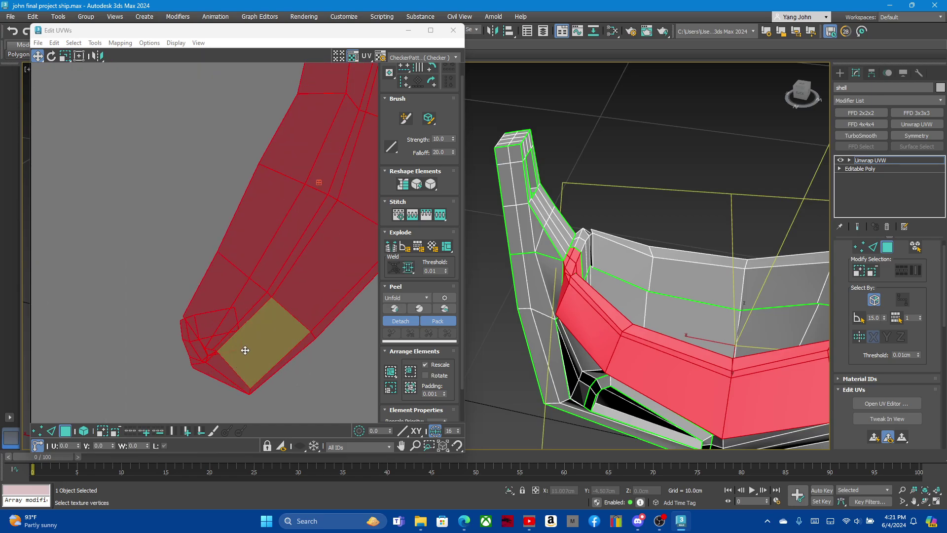
{"action": "left_click", "coordinate": [158, 304]}
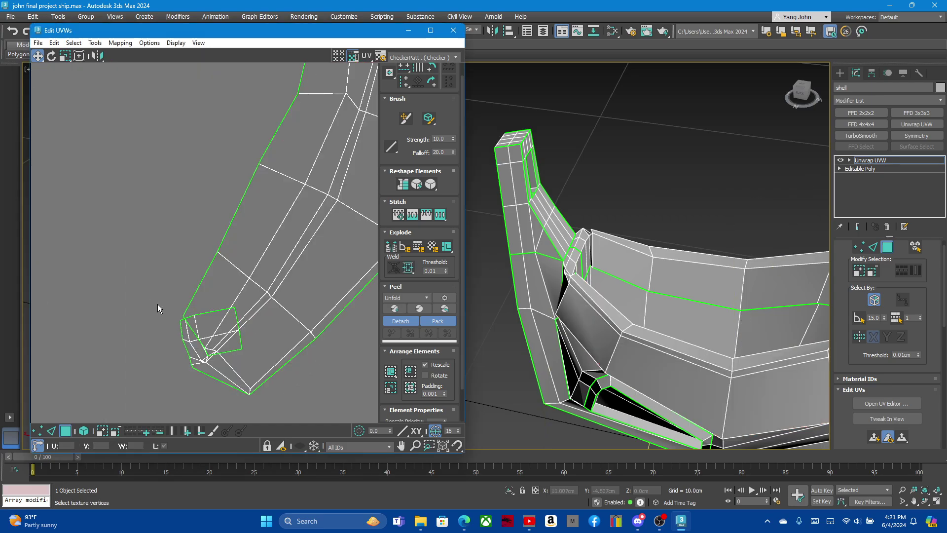
{"action": "left_click", "coordinate": [224, 330]}
{"action": "mouse_move", "coordinate": [493, 306]}
{"action": "middle_mouse_down", "text": "alt"}
{"action": "mouse_move", "coordinate": [540, 311]}
{"action": "mouse_move", "coordinate": [514, 289]}
{"action": "middle_mouse_up", "text": "alt"}
{"action": "left_click", "coordinate": [205, 320], "text": "ctrl"}
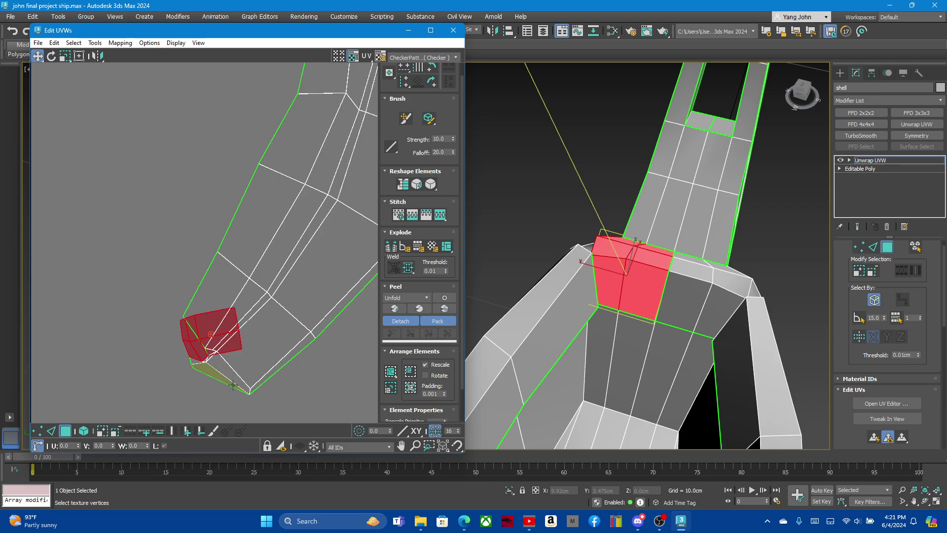
- Add another corner face and test moving the selected corner UVs
{"action": "mouse_move", "coordinate": [661, 286]}
{"action": "middle_mouse_down", "text": "alt"}
{"action": "mouse_move", "coordinate": [727, 265]}
{"action": "mouse_move", "coordinate": [472, 301]}
{"action": "mouse_move", "coordinate": [661, 252]}
{"action": "mouse_move", "coordinate": [623, 226]}
{"action": "mouse_move", "coordinate": [646, 226]}
{"action": "mouse_move", "coordinate": [676, 246]}
{"action": "mouse_move", "coordinate": [612, 181]}
{"action": "mouse_move", "coordinate": [616, 188]}
{"action": "middle_mouse_up", "text": "alt"}
{"action": "scroll", "coordinate": [724, 227], "scroll_direction": "up", "scroll_amount": 4}
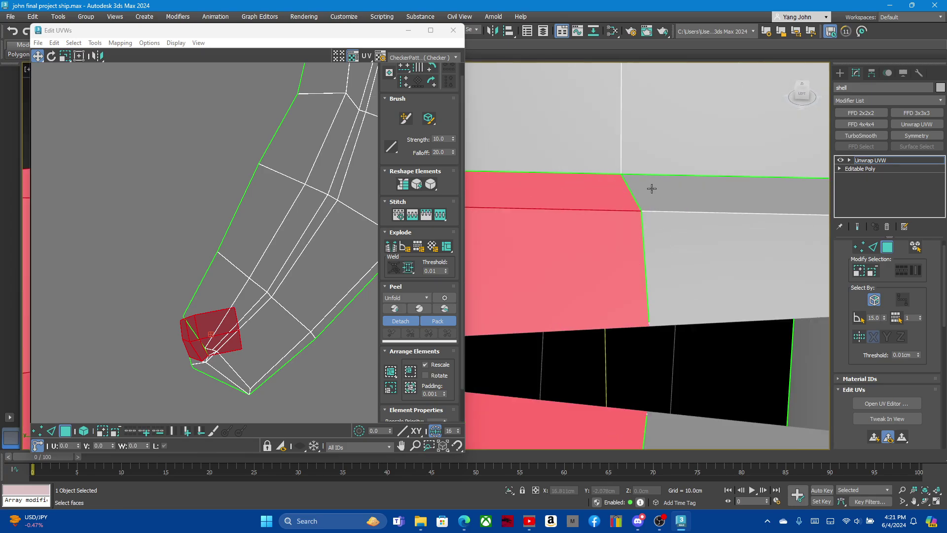
{"action": "scroll", "coordinate": [636, 204], "scroll_direction": "down", "scroll_amount": 2}
{"action": "scroll", "coordinate": [661, 224], "scroll_direction": "down", "scroll_amount": 2}
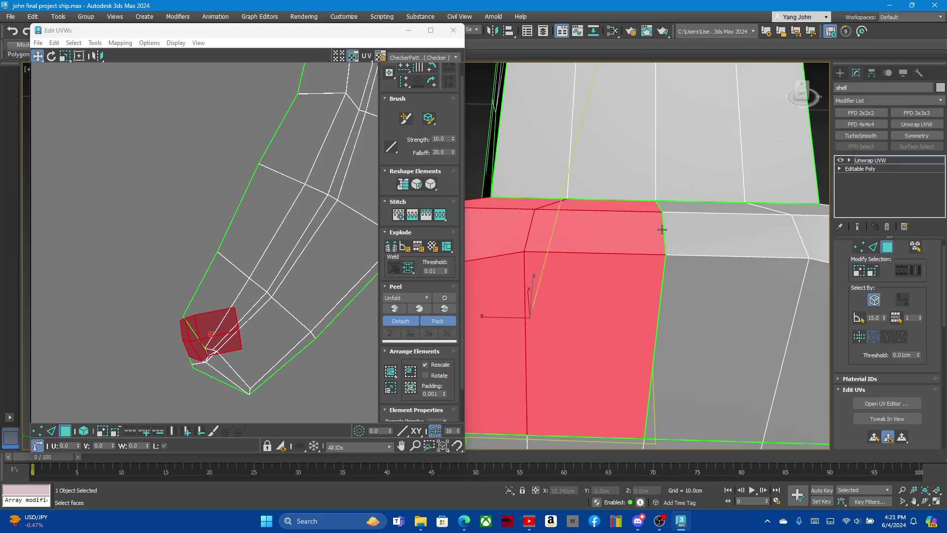
{"action": "mouse_move", "coordinate": [661, 224]}
{"action": "middle_mouse_down", "text": "alt"}
{"action": "mouse_move", "coordinate": [519, 296]}
{"action": "mouse_move", "coordinate": [626, 226]}
{"action": "mouse_move", "coordinate": [614, 261]}
{"action": "middle_mouse_up", "text": "alt"}
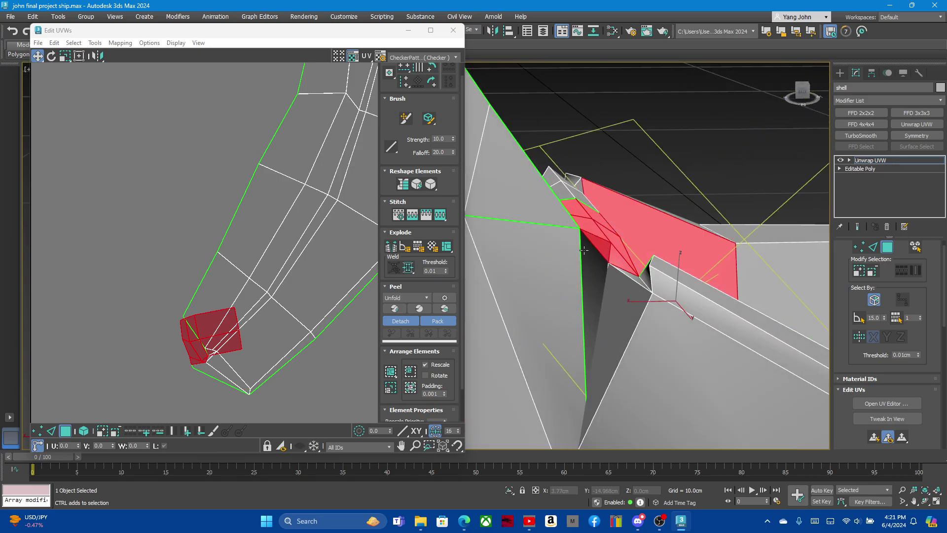
{"action": "left_click", "coordinate": [219, 335]}
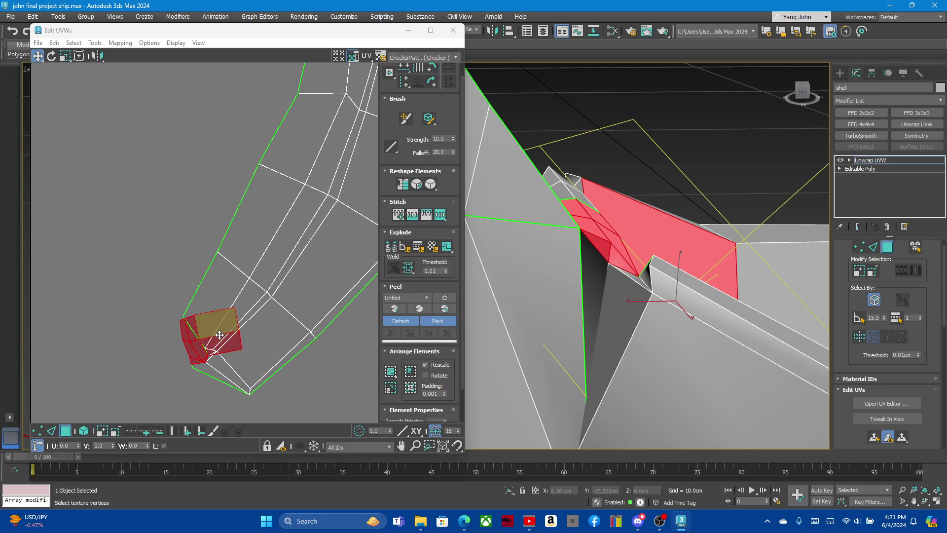
{"action": "scroll", "coordinate": [651, 233], "scroll_direction": "down", "scroll_amount": 3}
{"action": "mouse_move", "coordinate": [651, 233]}
{"action": "middle_mouse_down", "text": "alt"}
{"action": "mouse_move", "coordinate": [593, 280]}
{"action": "mouse_move", "coordinate": [610, 330]}
{"action": "mouse_move", "coordinate": [624, 332]}
{"action": "mouse_move", "coordinate": [562, 348]}
{"action": "mouse_move", "coordinate": [477, 311]}
{"action": "mouse_move", "coordinate": [509, 323]}
{"action": "mouse_move", "coordinate": [624, 321]}
{"action": "mouse_move", "coordinate": [638, 333]}
{"action": "middle_mouse_up", "text": "alt"}
{"action": "scroll", "coordinate": [593, 280], "scroll_direction": "up", "scroll_amount": 3}
{"action": "scroll", "coordinate": [597, 291], "scroll_direction": "up", "scroll_amount": 2}
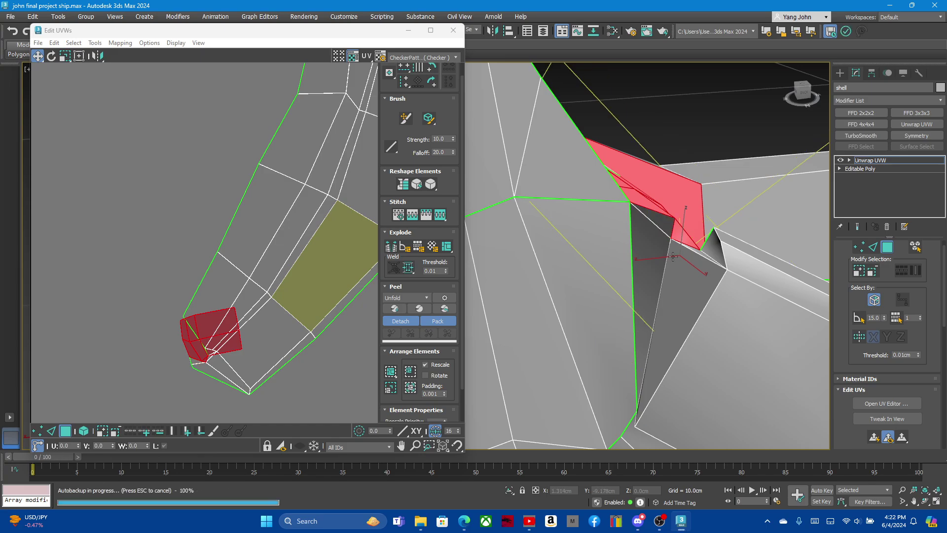
{"action": "mouse_move", "coordinate": [673, 257]}
{"action": "middle_mouse_down", "text": "alt"}
{"action": "mouse_move", "coordinate": [685, 232]}
{"action": "mouse_move", "coordinate": [676, 289]}
{"action": "middle_mouse_up", "text": "alt"}
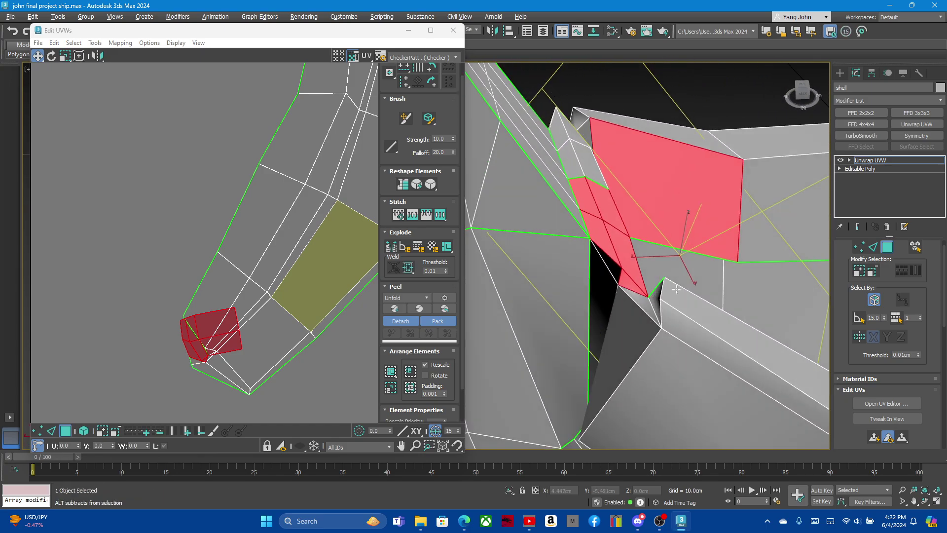
{"action": "mouse_move", "coordinate": [637, 363]}
{"action": "middle_mouse_down", "text": "alt"}
{"action": "mouse_move", "coordinate": [629, 393]}
{"action": "mouse_move", "coordinate": [621, 359]}
{"action": "middle_mouse_up", "text": "alt"}
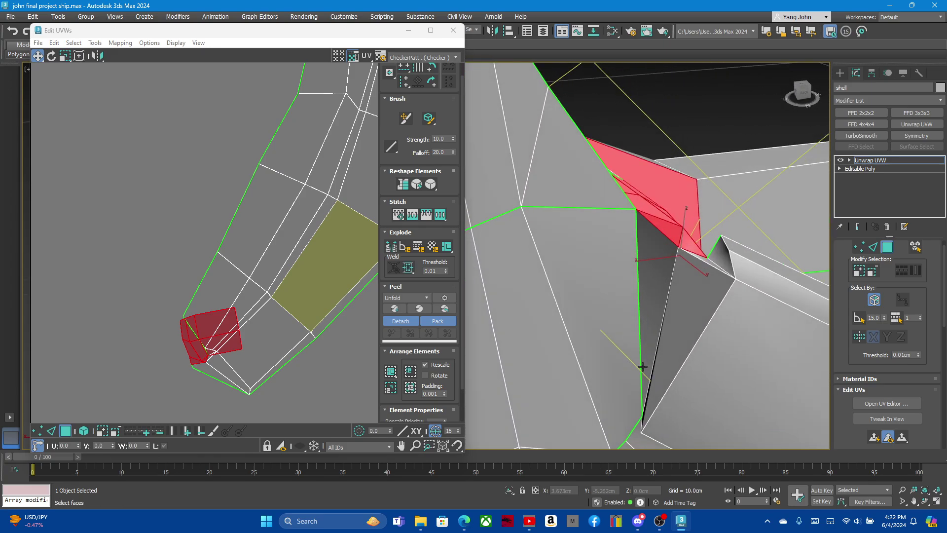
{"action": "mouse_move", "coordinate": [205, 329]}
{"action": "left_mouse_down"}
{"action": "mouse_move", "coordinate": [130, 302]}
{"action": "mouse_move", "coordinate": [212, 335]}
{"action": "left_mouse_up"}
- Break the corner faces off, move them up-left, and relax them
{"action": "right_click", "coordinate": [214, 336]}
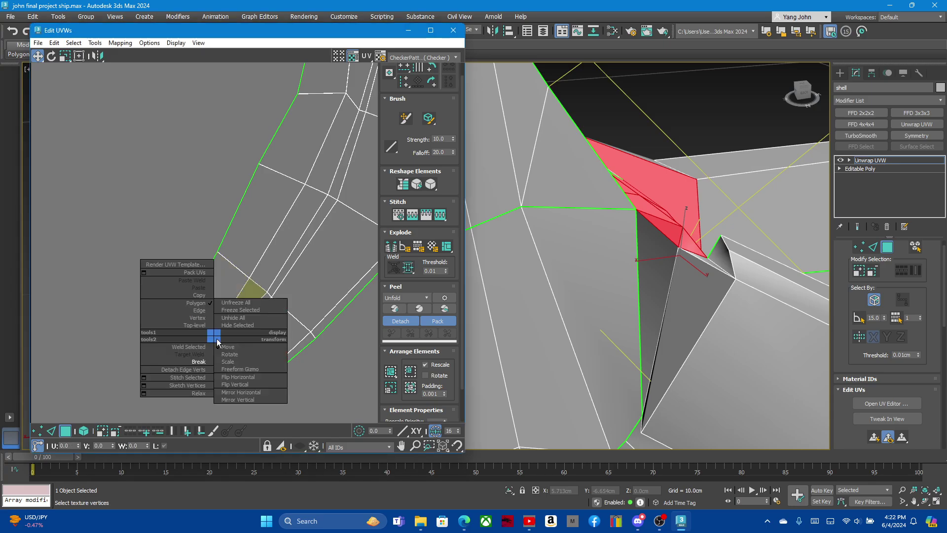
{"action": "left_click", "coordinate": [199, 361]}
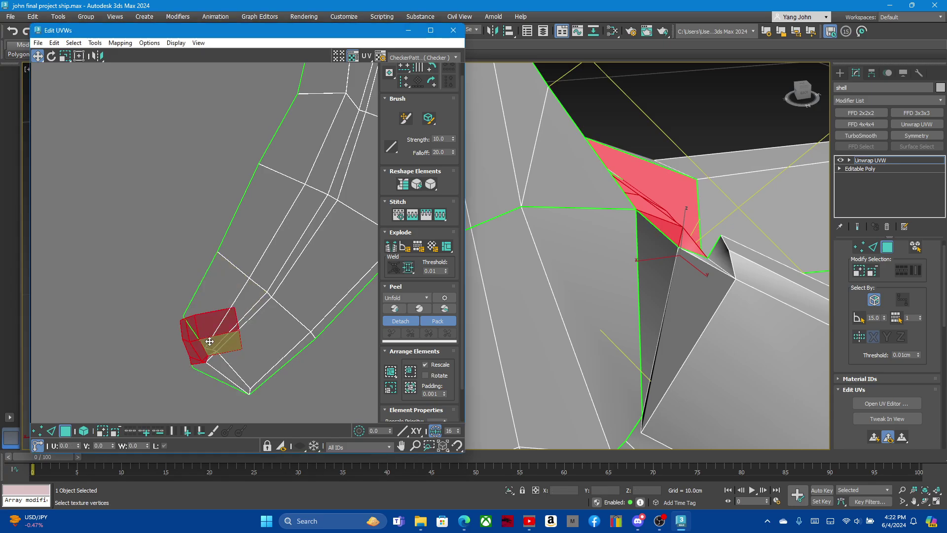
{"action": "left_click_drag", "start_coordinate": [232, 334], "coordinate": [150, 251]}
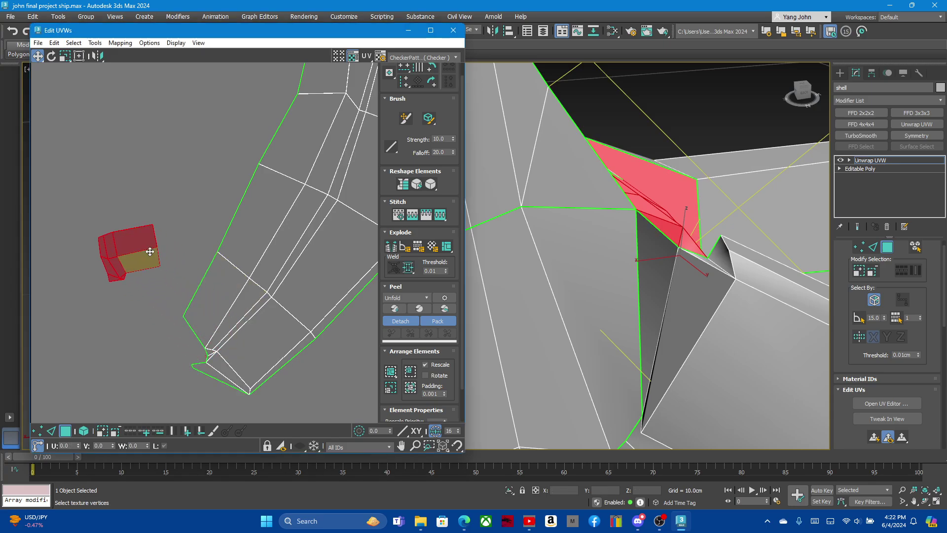
{"action": "left_click", "coordinate": [431, 185]}
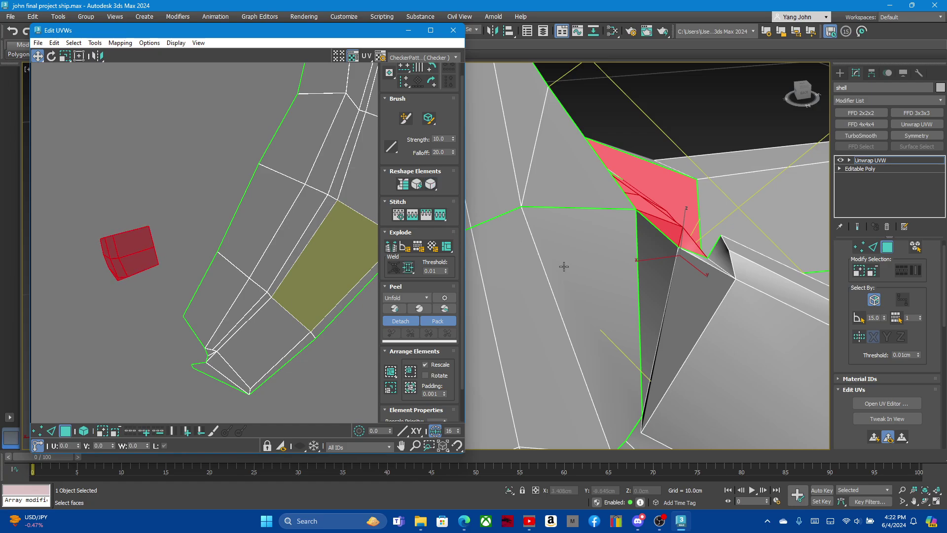
- Select the remaining small corner faces on the hull
{"action": "left_click", "coordinate": [641, 274]}
{"action": "left_click", "coordinate": [691, 315], "text": "ctrl"}
{"action": "middle_click_drag", "start_coordinate": [691, 315], "coordinate": [677, 298], "text": "alt"}
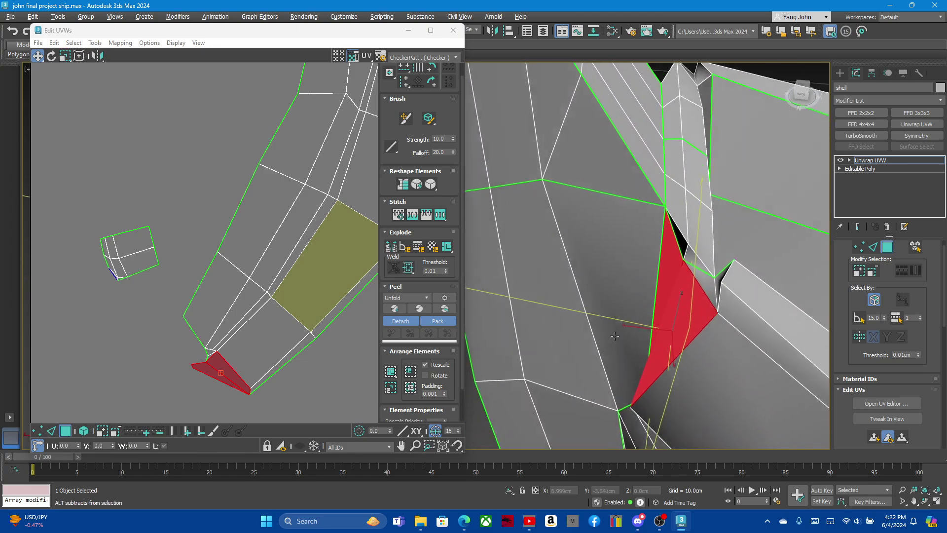
{"action": "middle_click_drag", "start_coordinate": [704, 265], "coordinate": [651, 276], "text": "alt"}
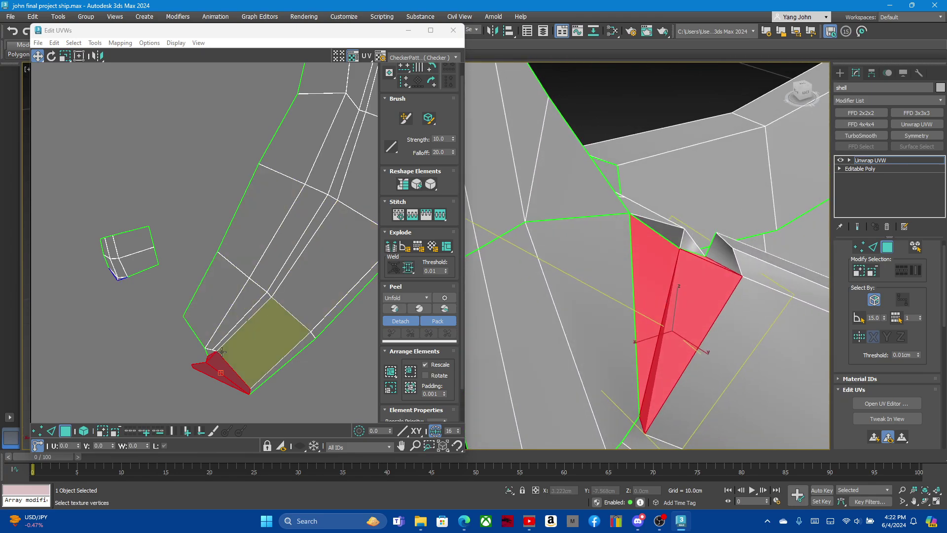
{"action": "mouse_move", "coordinate": [215, 364]}
{"action": "left_mouse_down"}
{"action": "mouse_move", "coordinate": [163, 370]}
{"action": "mouse_move", "coordinate": [218, 369]}
{"action": "left_mouse_up"}
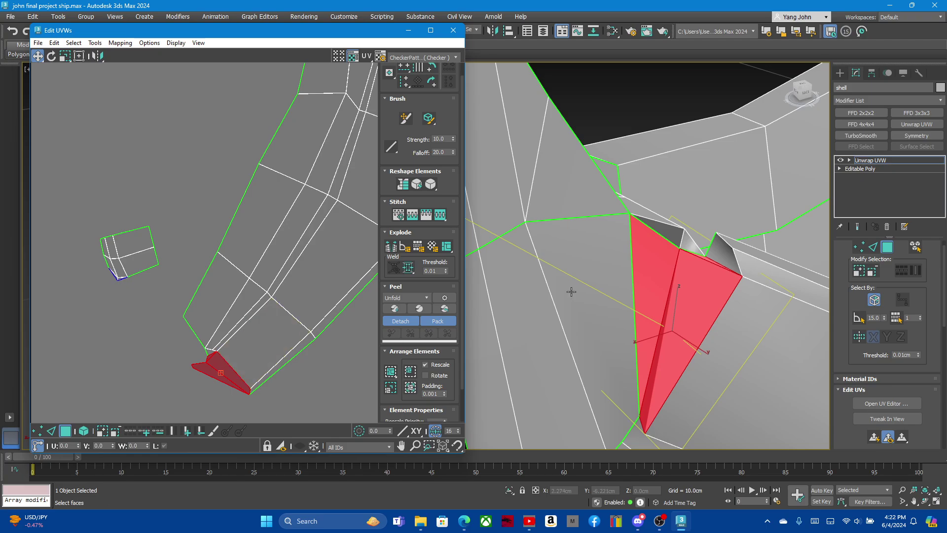
{"action": "middle_click_drag", "start_coordinate": [571, 291], "coordinate": [523, 295], "text": "alt"}
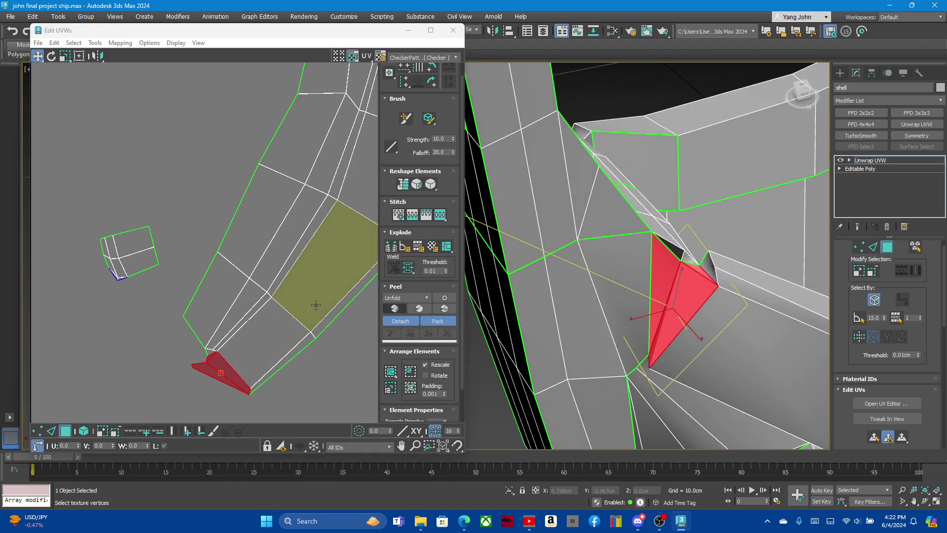
- Break these faces off into a separate island to the left, then select the triangle island
{"action": "right_click", "coordinate": [209, 364]}
{"action": "left_click", "coordinate": [182, 377]}
{"action": "right_click", "coordinate": [205, 367]}
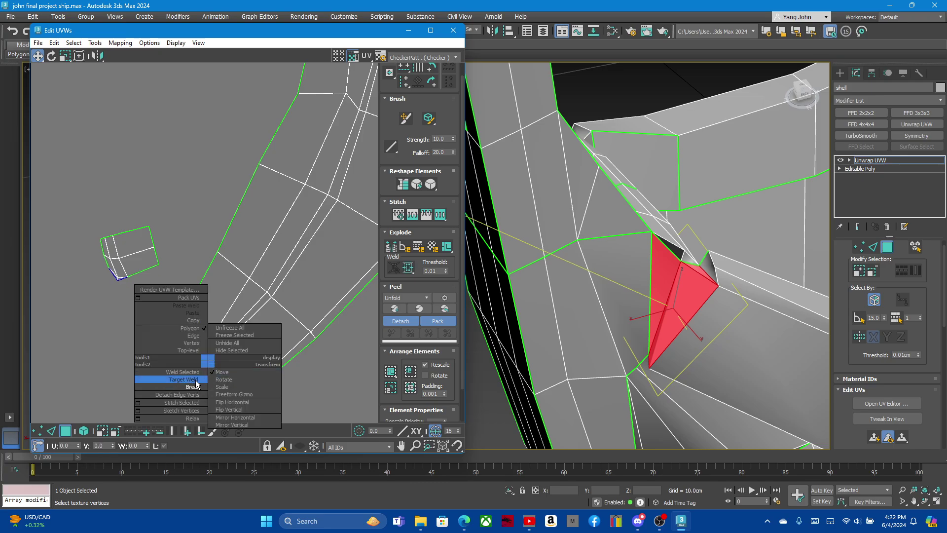
{"action": "left_click", "coordinate": [193, 387]}
{"action": "mouse_move", "coordinate": [215, 374]}
{"action": "left_mouse_down"}
{"action": "mouse_move", "coordinate": [146, 371]}
{"action": "mouse_move", "coordinate": [111, 350]}
{"action": "left_mouse_up"}
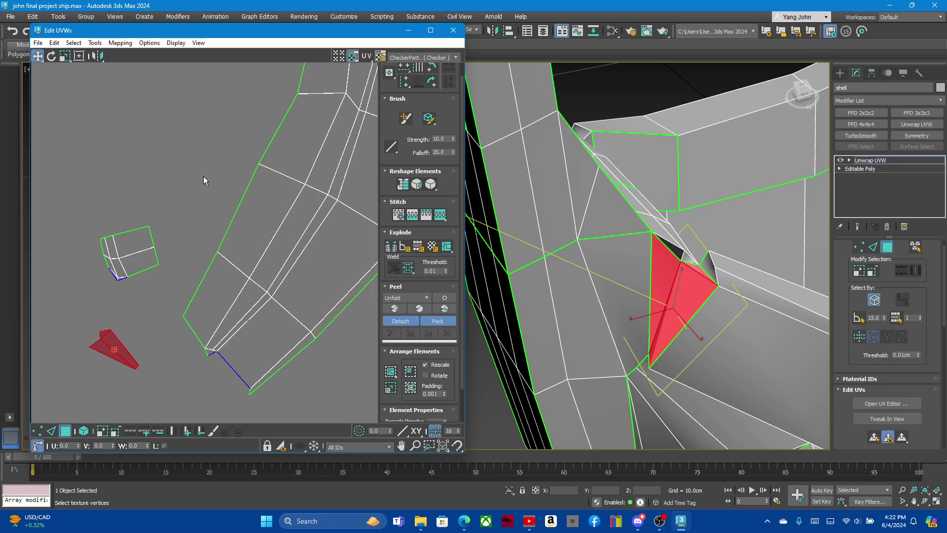
{"action": "left_click", "coordinate": [194, 198]}
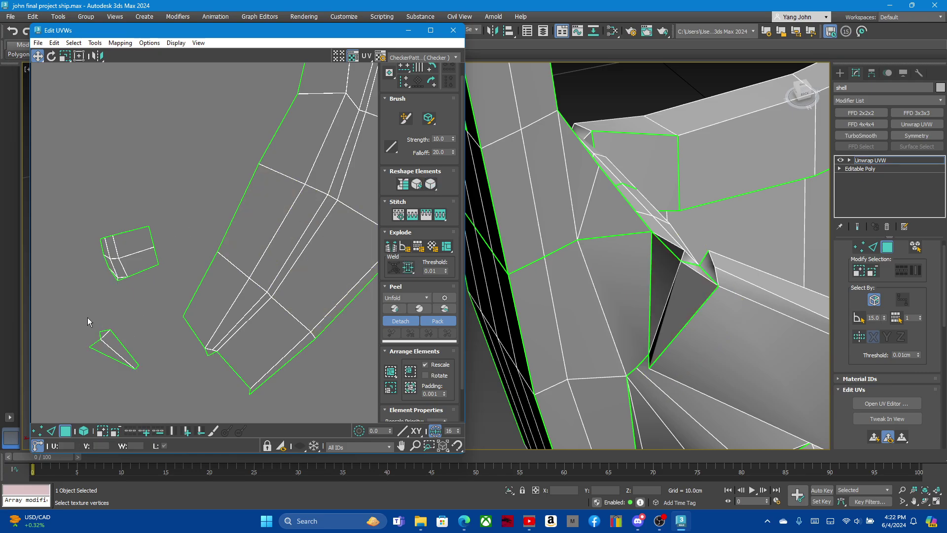
{"action": "left_click", "coordinate": [133, 366]}
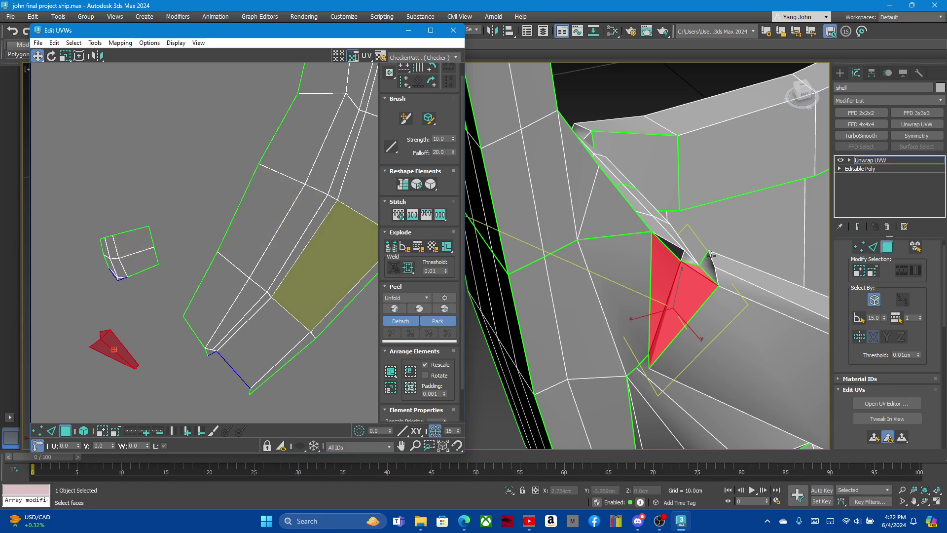
{"action": "mouse_move", "coordinate": [616, 276]}
{"action": "middle_mouse_down", "text": "alt"}
{"action": "mouse_move", "coordinate": [642, 298]}
{"action": "mouse_move", "coordinate": [639, 370]}
{"action": "mouse_move", "coordinate": [627, 384]}
{"action": "mouse_move", "coordinate": [607, 336]}
{"action": "middle_mouse_up", "text": "alt"}
{"action": "scroll", "coordinate": [643, 297], "scroll_direction": "up", "scroll_amount": 2}
{"action": "scroll", "coordinate": [642, 297], "scroll_direction": "up", "scroll_amount": 2}
{"action": "left_click", "coordinate": [626, 383]}
{"action": "scroll", "coordinate": [607, 335], "scroll_direction": "up", "scroll_amount": 3}
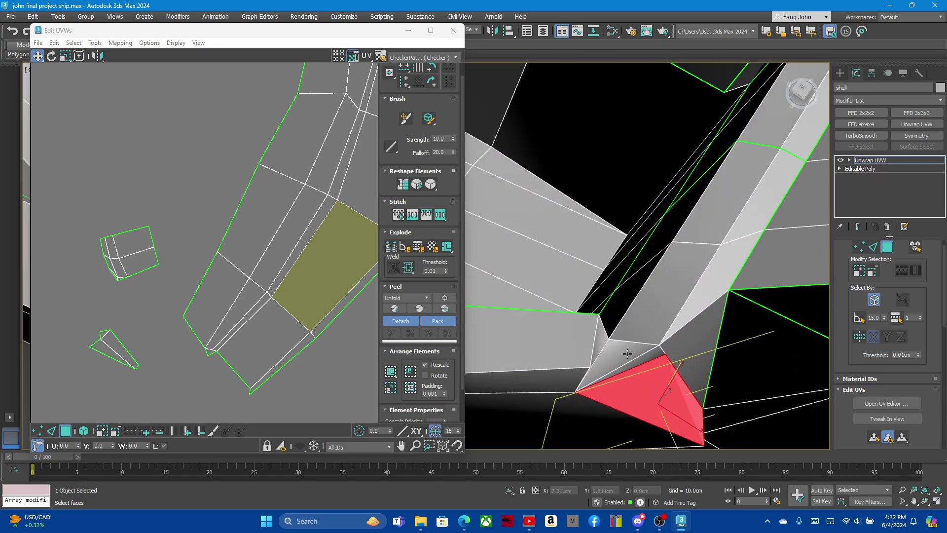
{"action": "scroll", "coordinate": [577, 314], "scroll_direction": "down", "scroll_amount": 2}
{"action": "scroll", "coordinate": [577, 314], "scroll_direction": "down", "scroll_amount": 1}
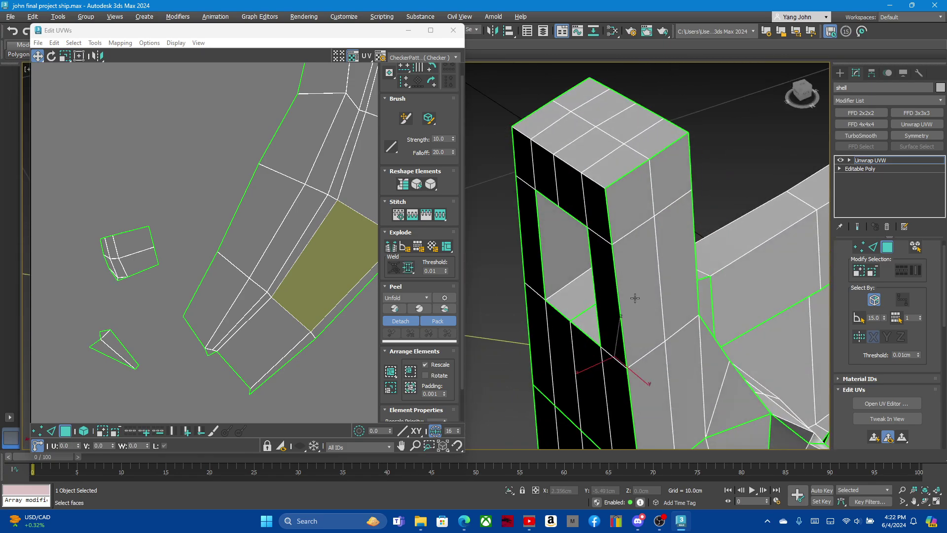
{"action": "scroll", "coordinate": [641, 345], "scroll_direction": "down", "scroll_amount": 1}
{"action": "scroll", "coordinate": [744, 397], "scroll_direction": "down", "scroll_amount": 1}
{"action": "scroll", "coordinate": [744, 396], "scroll_direction": "up", "scroll_amount": 3}
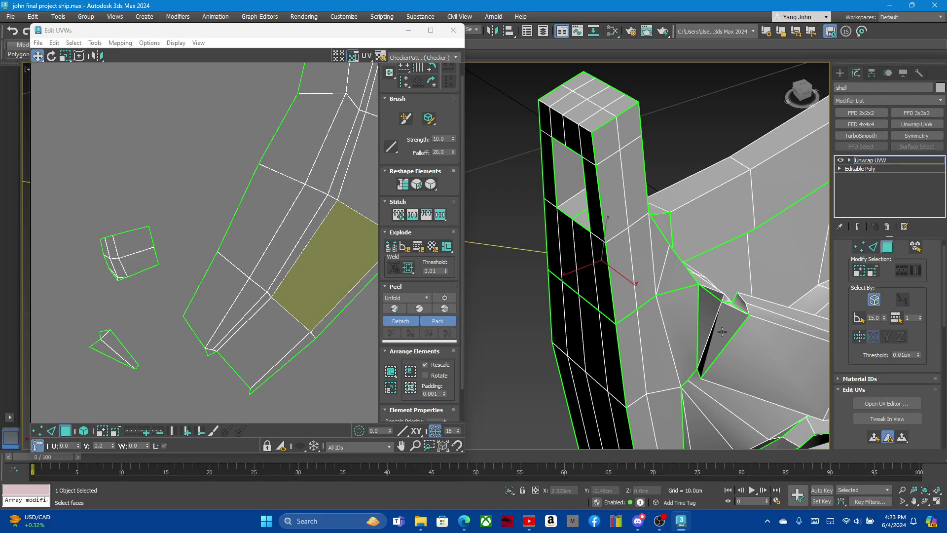
{"action": "left_click", "coordinate": [710, 314]}
{"action": "mouse_move", "coordinate": [698, 339]}
{"action": "middle_mouse_down", "text": "alt"}
{"action": "mouse_move", "coordinate": [602, 371]}
{"action": "mouse_move", "coordinate": [626, 341]}
{"action": "middle_mouse_up", "text": "alt"}
{"action": "left_click", "coordinate": [603, 371]}
{"action": "scroll", "coordinate": [647, 344], "scroll_direction": "down", "scroll_amount": 5}
{"action": "left_click", "coordinate": [611, 361]}
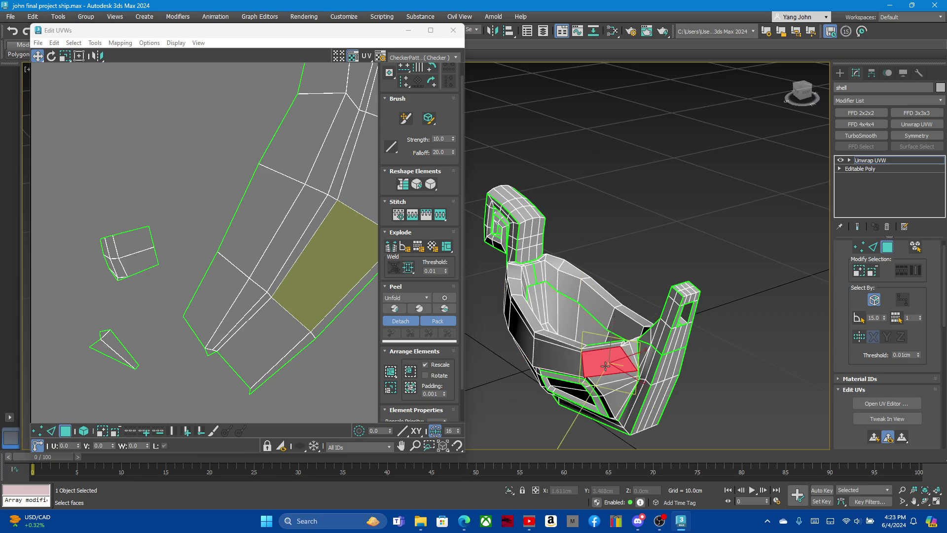
{"action": "scroll", "coordinate": [621, 358], "scroll_direction": "up", "scroll_amount": 4}
{"action": "mouse_move", "coordinate": [638, 349]}
{"action": "middle_mouse_down", "text": "alt"}
{"action": "mouse_move", "coordinate": [697, 376]}
{"action": "mouse_move", "coordinate": [627, 307]}
{"action": "mouse_move", "coordinate": [625, 322]}
{"action": "mouse_move", "coordinate": [690, 311]}
{"action": "middle_mouse_up", "text": "alt"}
{"action": "scroll", "coordinate": [627, 306], "scroll_direction": "up", "scroll_amount": 3}
{"action": "scroll", "coordinate": [583, 271], "scroll_direction": "up", "scroll_amount": 2}
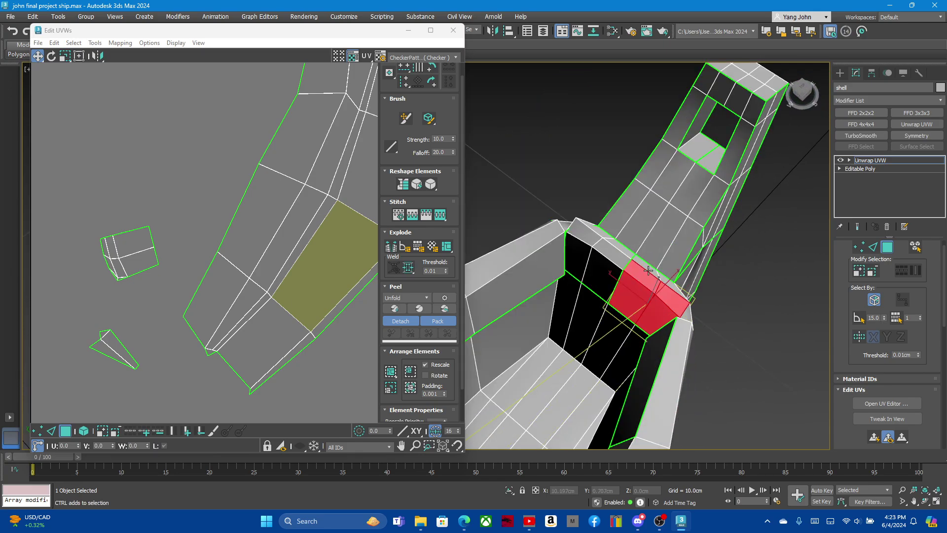
{"action": "mouse_move", "coordinate": [672, 293]}
{"action": "middle_mouse_down", "text": "alt"}
{"action": "mouse_move", "coordinate": [680, 311]}
{"action": "mouse_move", "coordinate": [646, 285]}
{"action": "mouse_move", "coordinate": [545, 302]}
{"action": "mouse_move", "coordinate": [640, 285]}
{"action": "mouse_move", "coordinate": [704, 329]}
{"action": "mouse_move", "coordinate": [570, 277]}
{"action": "middle_mouse_up", "text": "alt"}
- Select the small corner faces beside the pillar while orbiting around it
{"action": "scroll", "coordinate": [630, 281], "scroll_direction": "up", "scroll_amount": 2}
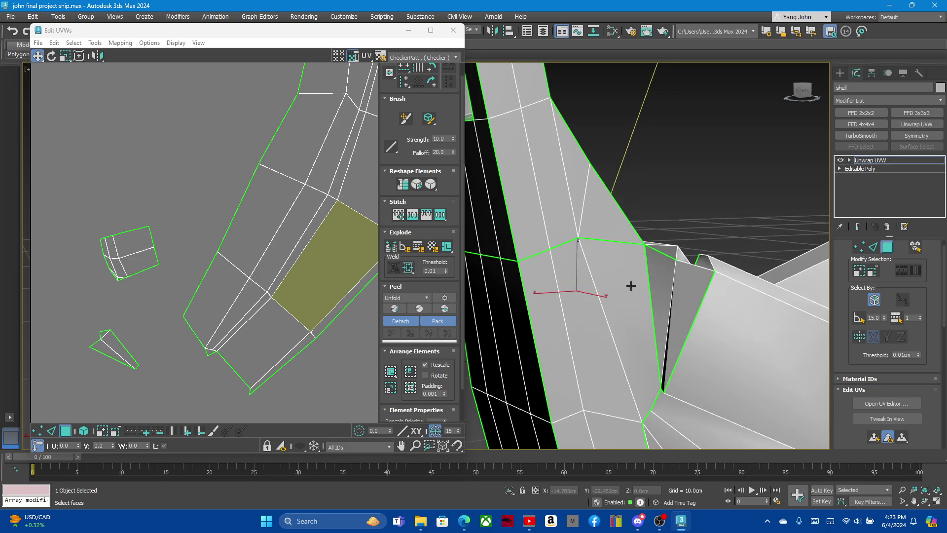
{"action": "scroll", "coordinate": [654, 304], "scroll_direction": "up", "scroll_amount": 2}
{"action": "middle_click_drag", "start_coordinate": [657, 305], "coordinate": [716, 293], "text": "alt"}
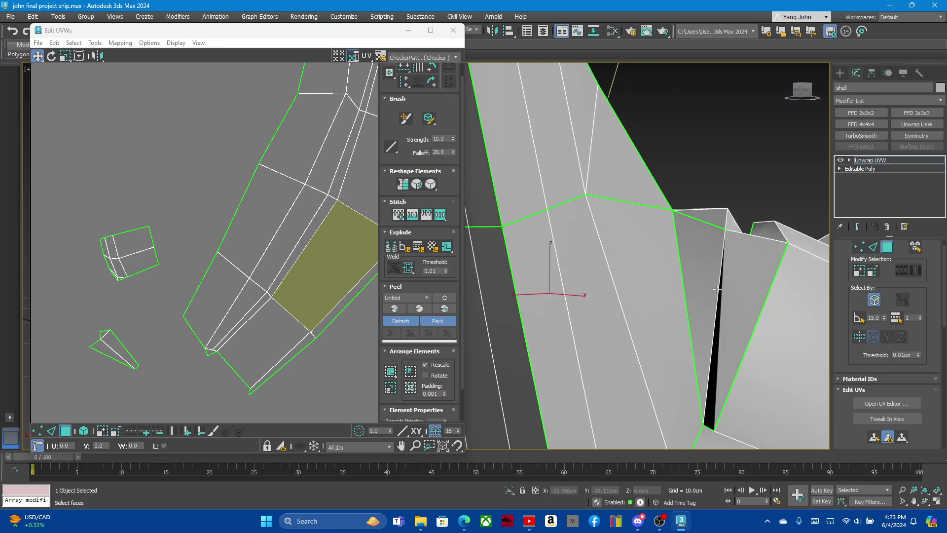
{"action": "left_click", "coordinate": [735, 289]}
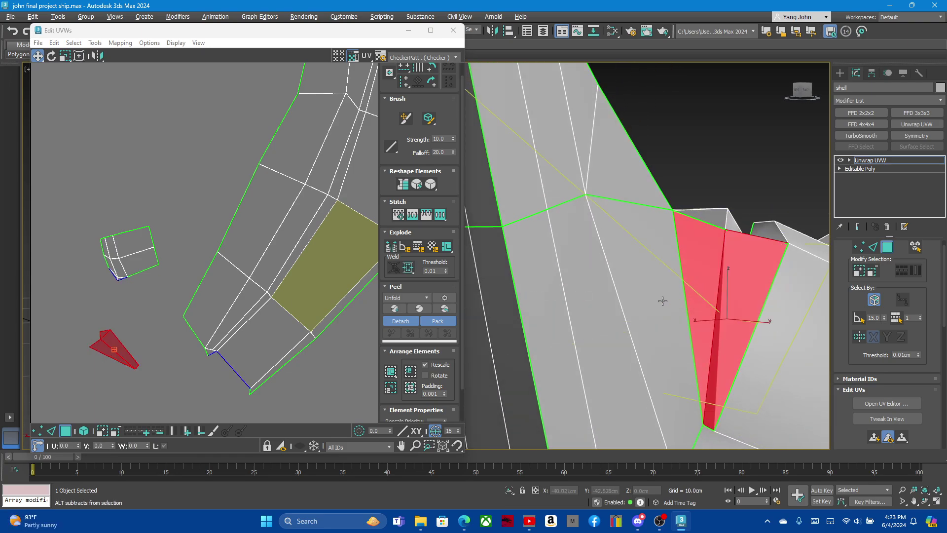
{"action": "mouse_move", "coordinate": [682, 301]}
{"action": "middle_mouse_down", "text": "alt"}
{"action": "mouse_move", "coordinate": [636, 289]}
{"action": "mouse_move", "coordinate": [594, 310]}
{"action": "mouse_move", "coordinate": [606, 301]}
{"action": "middle_mouse_up", "text": "alt"}
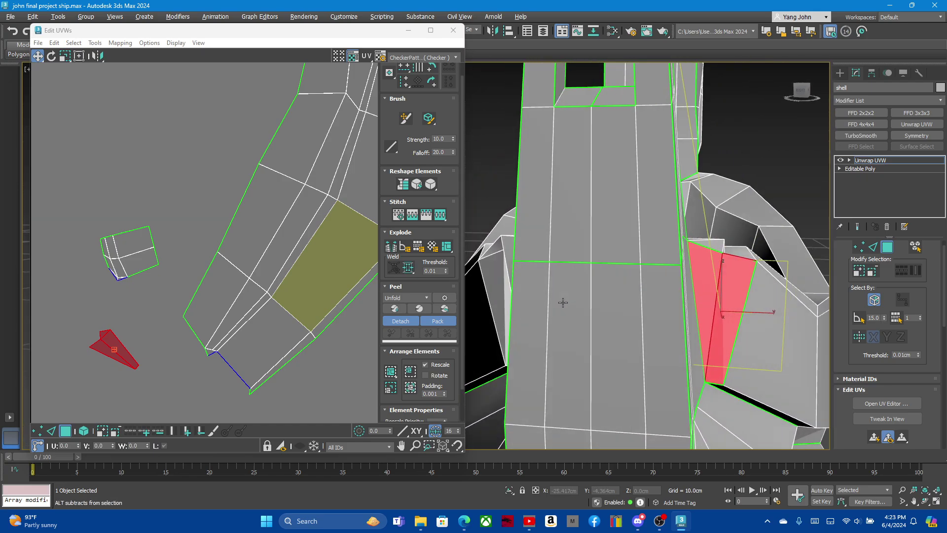
{"action": "mouse_move", "coordinate": [559, 300]}
{"action": "middle_mouse_down", "text": "alt"}
{"action": "mouse_move", "coordinate": [557, 317]}
{"action": "mouse_move", "coordinate": [583, 348]}
{"action": "mouse_move", "coordinate": [581, 371]}
{"action": "mouse_move", "coordinate": [625, 359]}
{"action": "mouse_move", "coordinate": [630, 345]}
{"action": "mouse_move", "coordinate": [610, 325]}
{"action": "mouse_move", "coordinate": [560, 318]}
{"action": "middle_mouse_up", "text": "alt"}
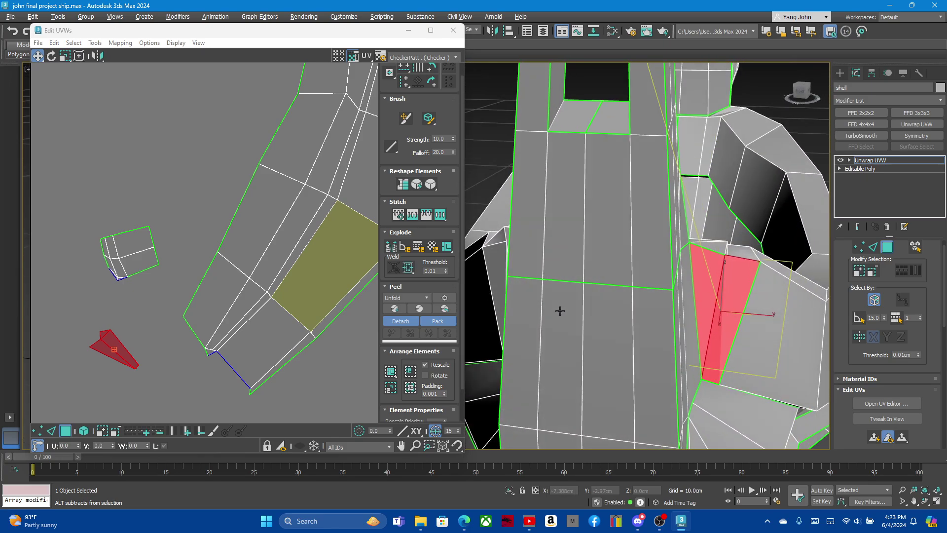
{"action": "mouse_move", "coordinate": [569, 310]}
{"action": "middle_mouse_down", "text": "alt"}
{"action": "mouse_move", "coordinate": [565, 387]}
{"action": "mouse_move", "coordinate": [570, 314]}
{"action": "mouse_move", "coordinate": [594, 330]}
{"action": "mouse_move", "coordinate": [562, 326]}
{"action": "mouse_move", "coordinate": [610, 358]}
{"action": "mouse_move", "coordinate": [574, 382]}
{"action": "mouse_move", "coordinate": [510, 314]}
{"action": "mouse_move", "coordinate": [567, 323]}
{"action": "middle_mouse_up", "text": "alt"}
{"action": "left_click", "coordinate": [544, 327]}
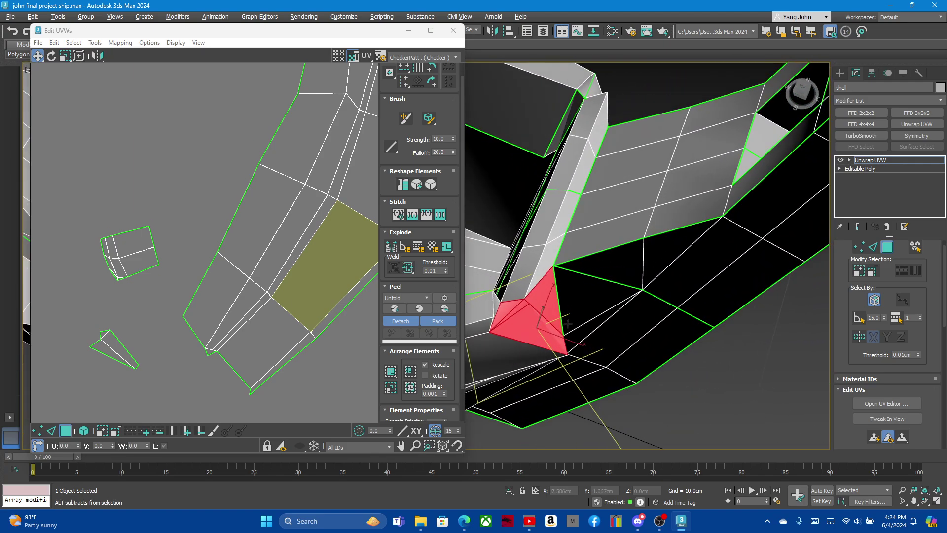
- Orbit and zoom around the selected corner faces to inspect them from several angles
{"action": "mouse_move", "coordinate": [513, 303]}
{"action": "middle_mouse_down", "text": "alt"}
{"action": "mouse_move", "coordinate": [583, 285]}
{"action": "mouse_move", "coordinate": [548, 277]}
{"action": "mouse_move", "coordinate": [530, 285]}
{"action": "middle_mouse_up", "text": "alt"}
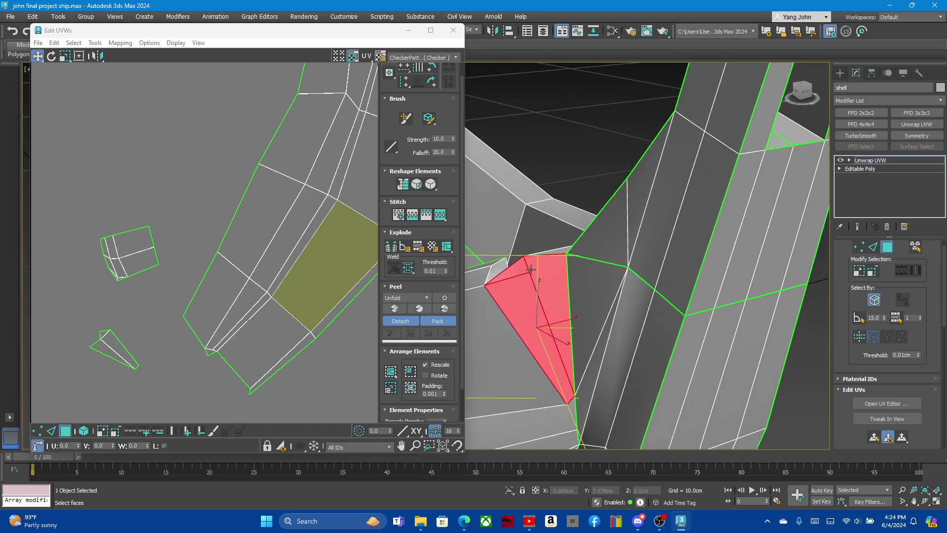
{"action": "middle_click_drag", "start_coordinate": [554, 282], "coordinate": [628, 241], "text": "alt"}
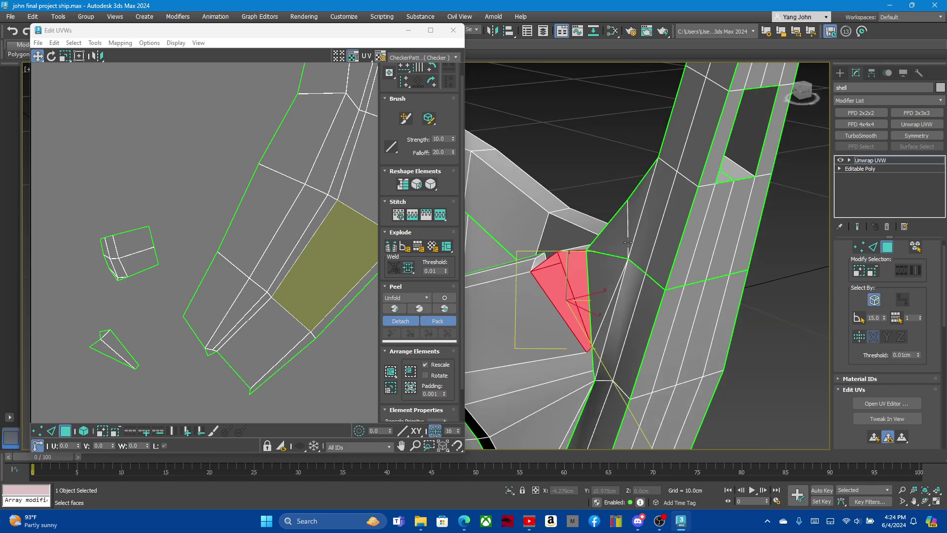
{"action": "mouse_move", "coordinate": [547, 279]}
{"action": "middle_mouse_down", "text": "alt"}
{"action": "mouse_move", "coordinate": [515, 263]}
{"action": "mouse_move", "coordinate": [546, 301]}
{"action": "mouse_move", "coordinate": [583, 292]}
{"action": "mouse_move", "coordinate": [538, 265]}
{"action": "middle_mouse_up", "text": "alt"}
{"action": "scroll", "coordinate": [538, 264], "scroll_direction": "up", "scroll_amount": 1}
{"action": "scroll", "coordinate": [562, 286], "scroll_direction": "up", "scroll_amount": 2}
{"action": "scroll", "coordinate": [592, 315], "scroll_direction": "down", "scroll_amount": 2}
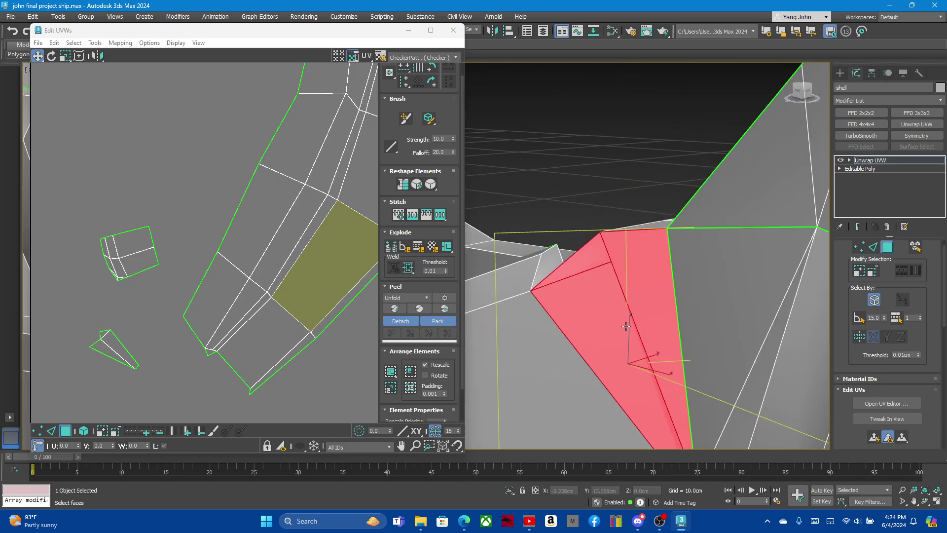
{"action": "scroll", "coordinate": [618, 336], "scroll_direction": "down", "scroll_amount": 1}
{"action": "scroll", "coordinate": [621, 339], "scroll_direction": "up", "scroll_amount": 3}
{"action": "scroll", "coordinate": [622, 344], "scroll_direction": "down", "scroll_amount": 3}
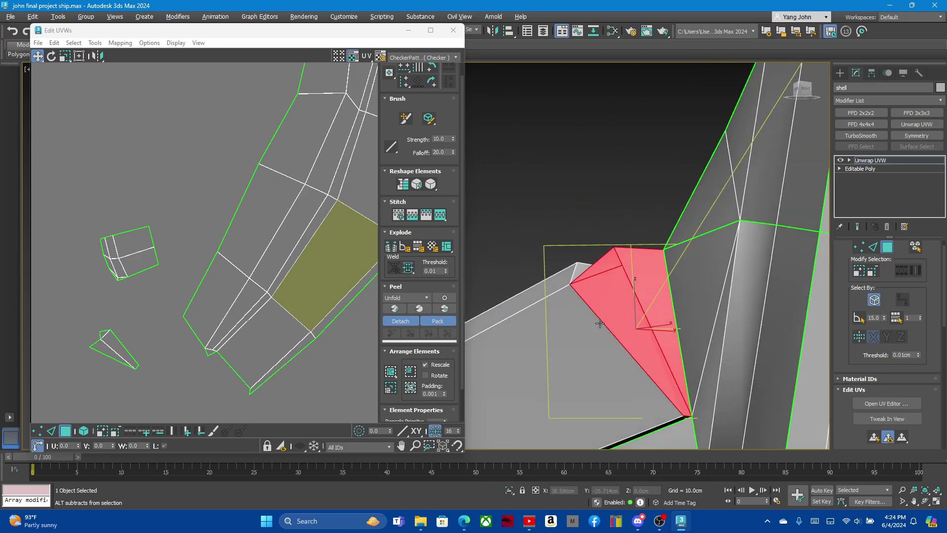
{"action": "mouse_move", "coordinate": [624, 349]}
{"action": "middle_mouse_down", "text": "alt"}
{"action": "mouse_move", "coordinate": [594, 293]}
{"action": "mouse_move", "coordinate": [828, 262]}
{"action": "middle_mouse_up", "text": "alt"}
- Leave Polygon mode and Collapse All so the hull becomes a plain Editable Poly
{"action": "left_click", "coordinate": [886, 249]}
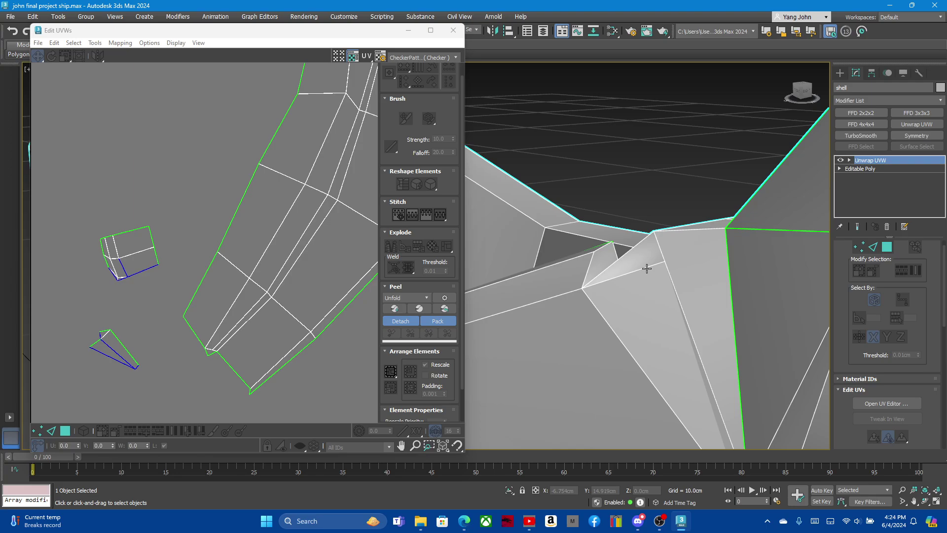
{"action": "right_click", "coordinate": [870, 162]}
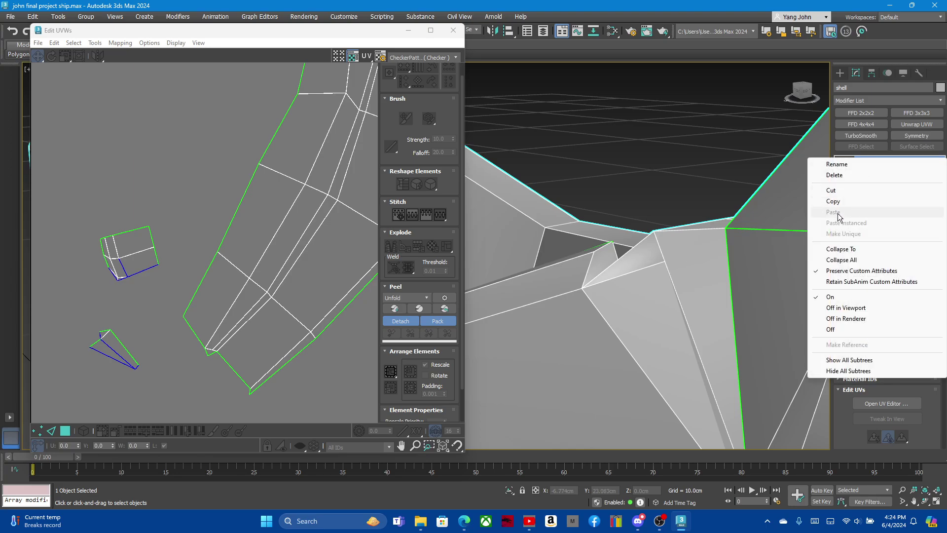
{"action": "left_click", "coordinate": [842, 259]}
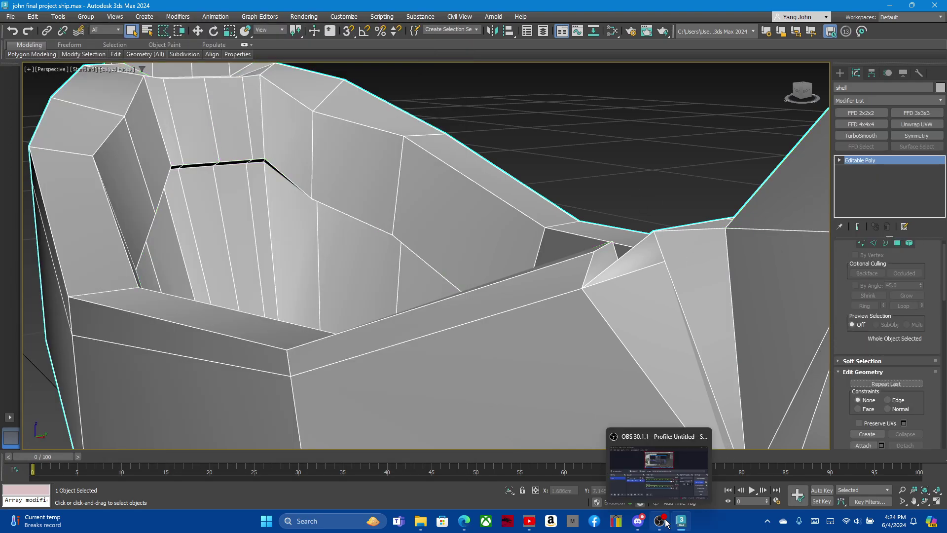